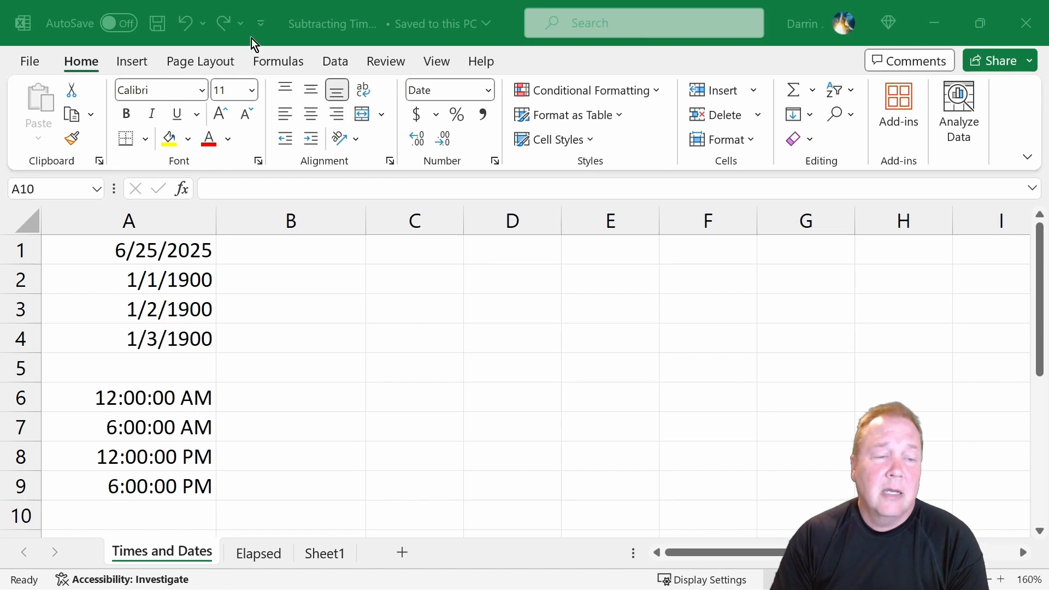
Copy the dates and times in A1:A9 into column B, starting at B1
left_click(212, 251)
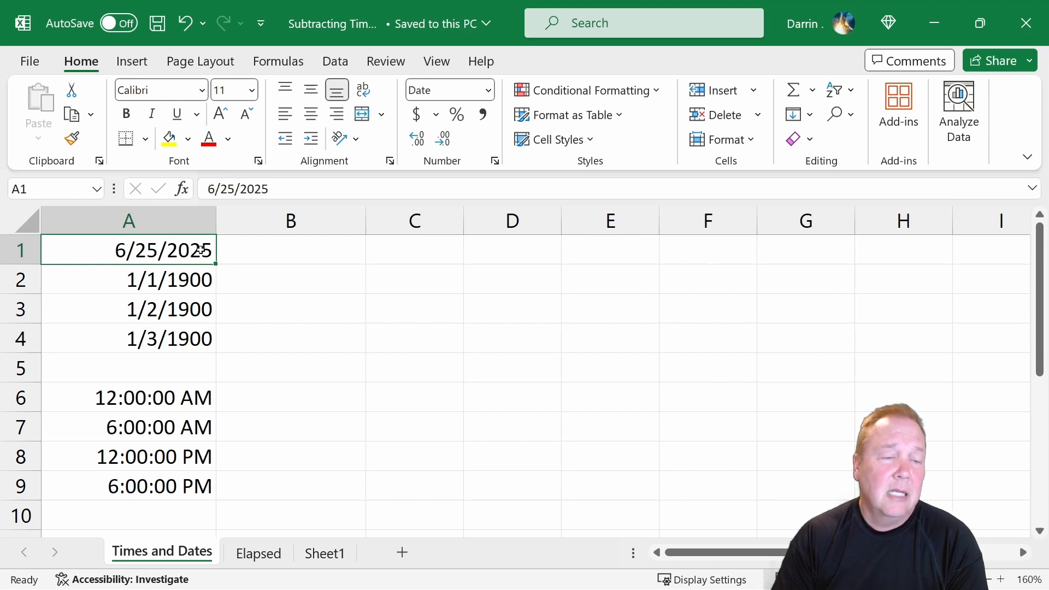
left_click_drag(186, 250, 163, 489)
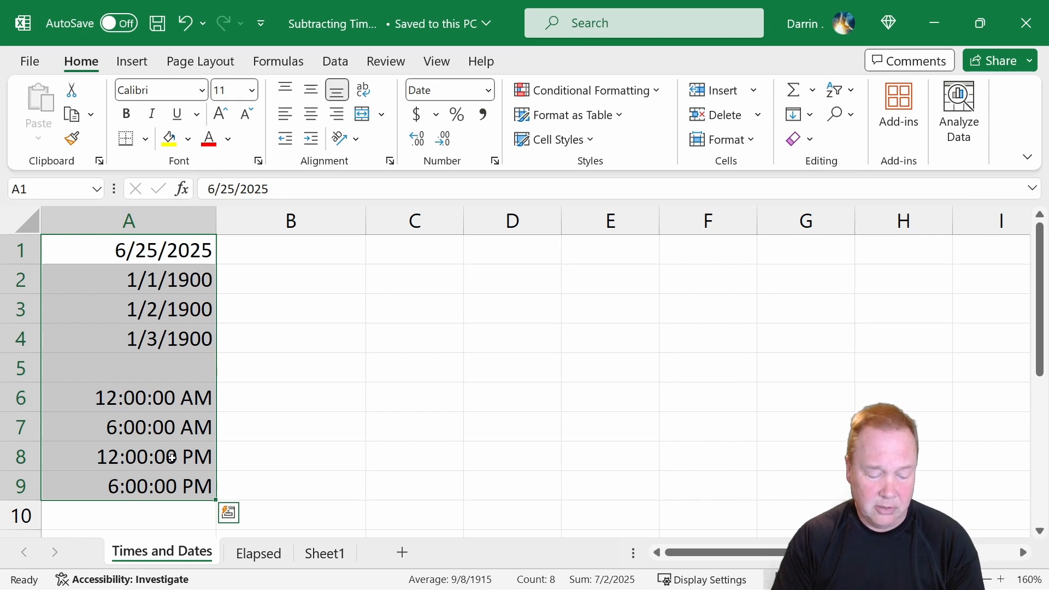
key("ctrl+c")
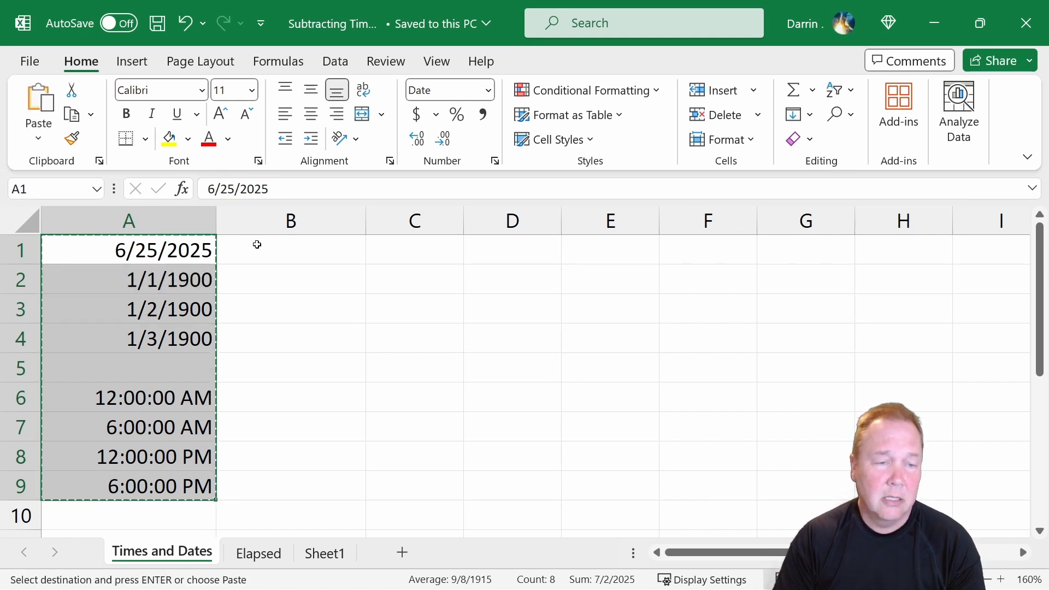
left_click(257, 245)
key("ctrl+v")
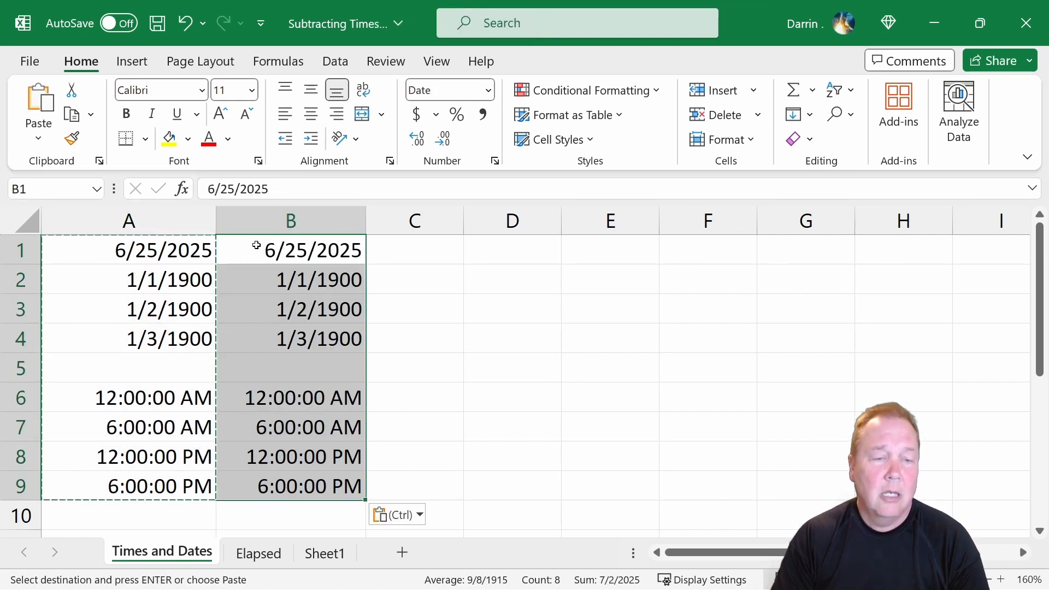
left_click(288, 262)
key("Escape")
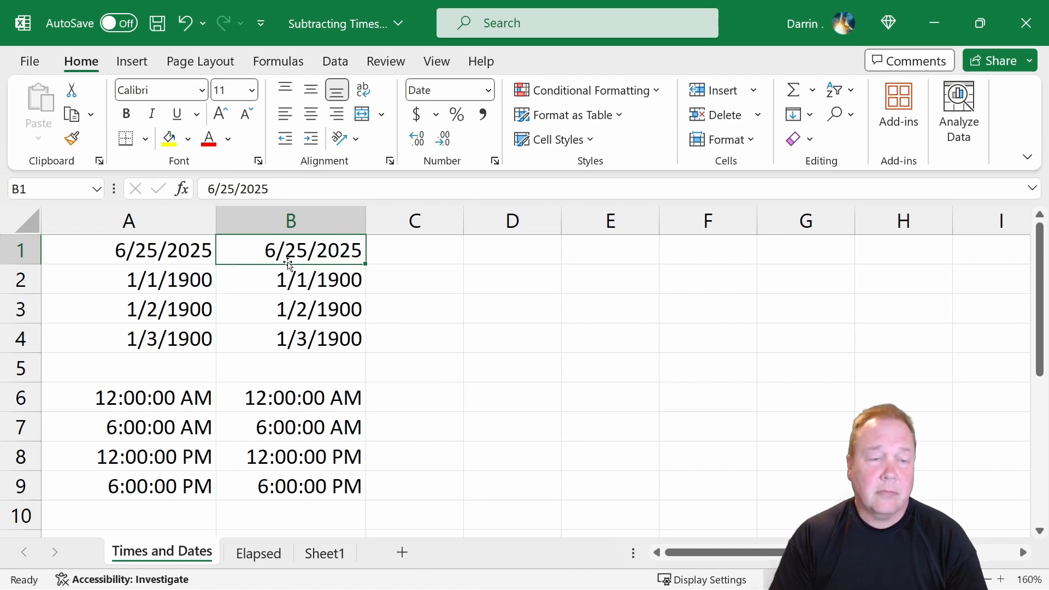
Format the copied dates in B1:B4 as Number with 2 decimal places
left_click_drag(313, 263, 317, 325)
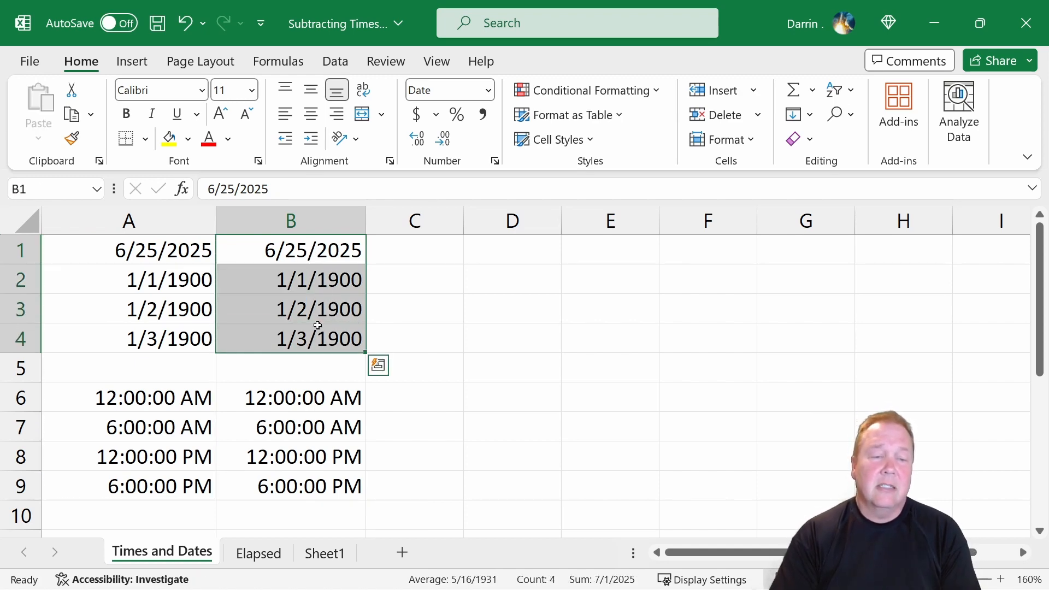
right_click(326, 290)
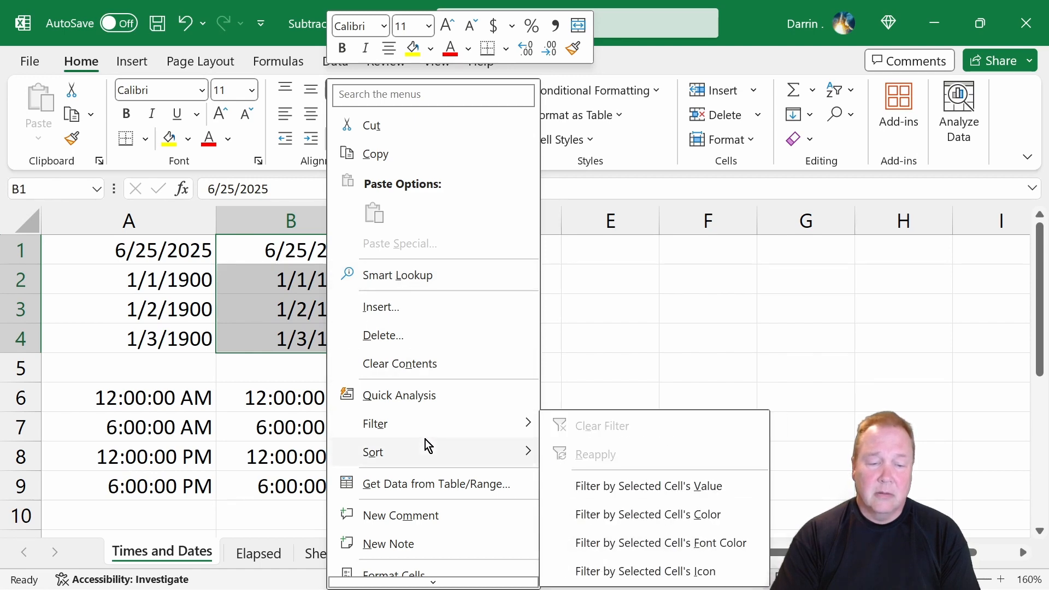
left_click(402, 493)
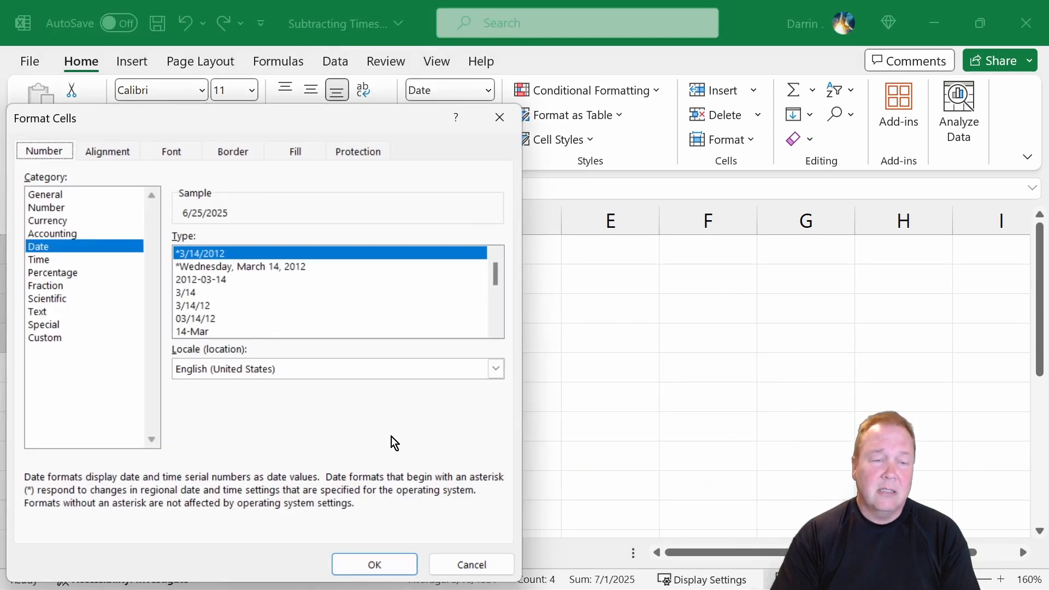
left_click(58, 210)
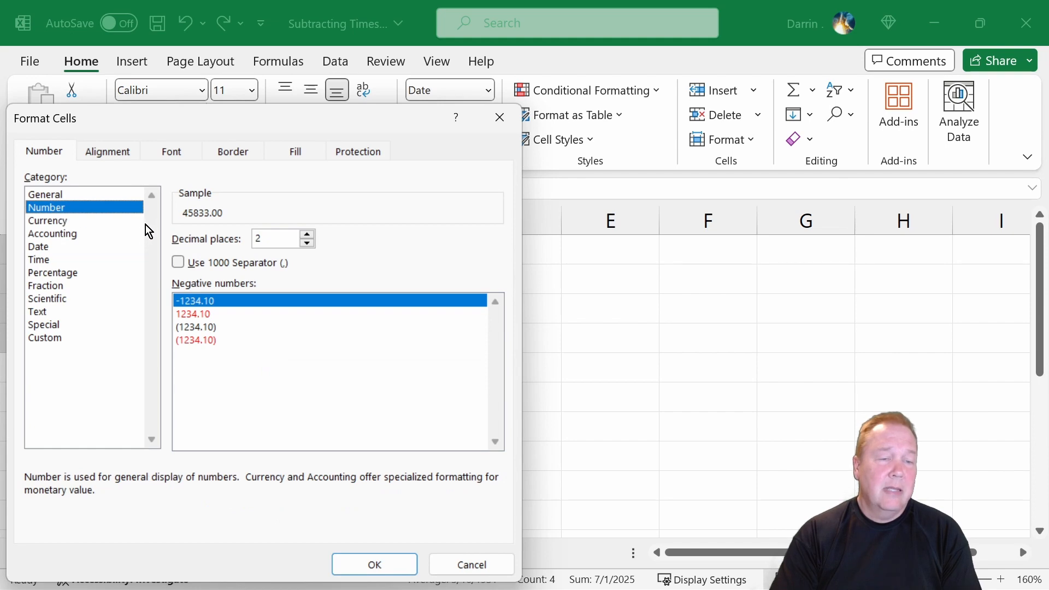
left_click(382, 558)
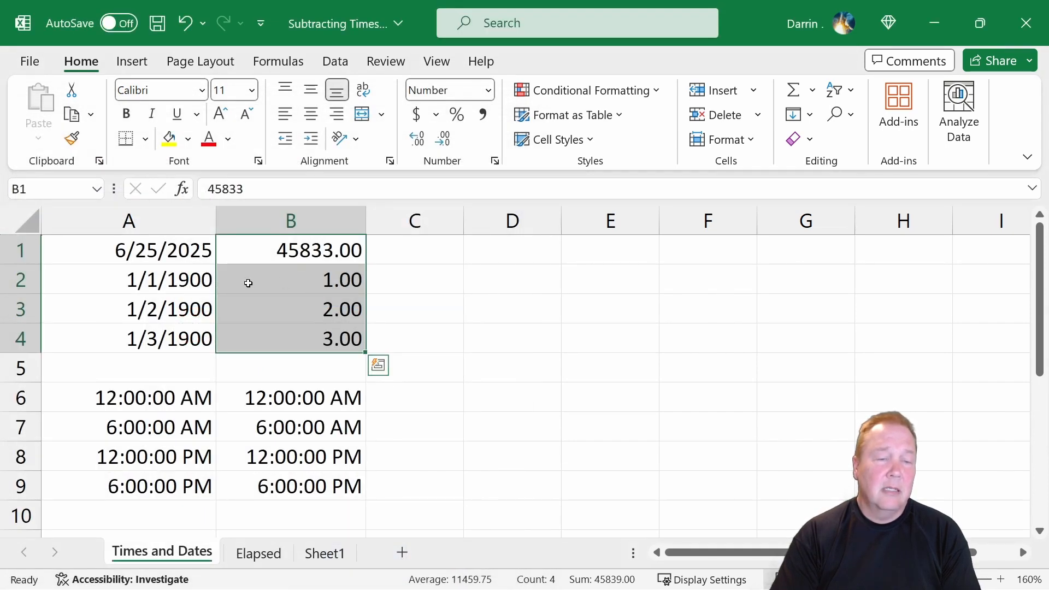
Compare the dates in column A with their serial numbers in B1:B4
left_click(175, 281)
left_click(263, 283)
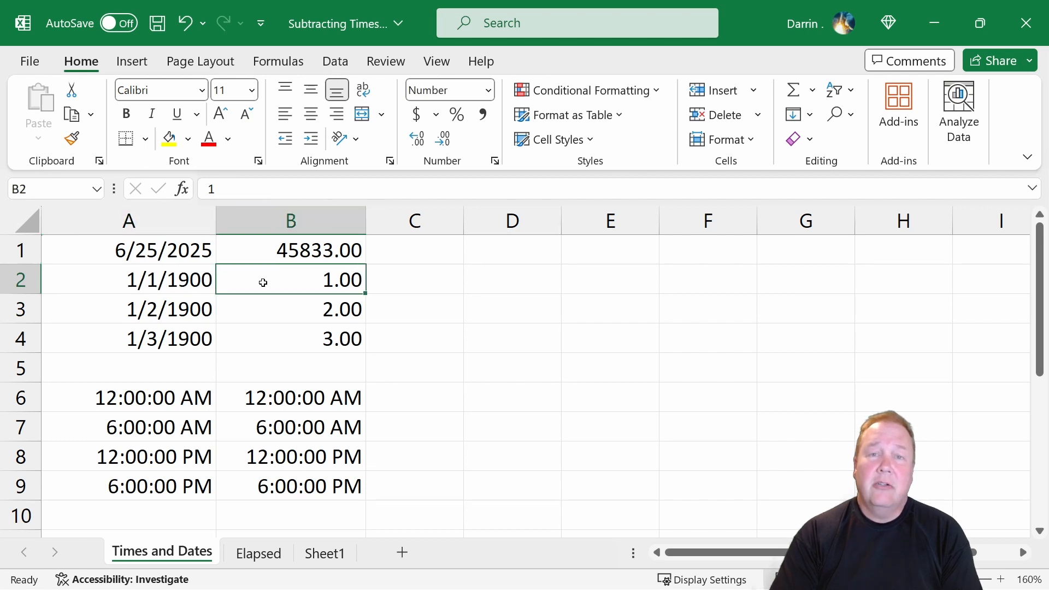
left_click(271, 314)
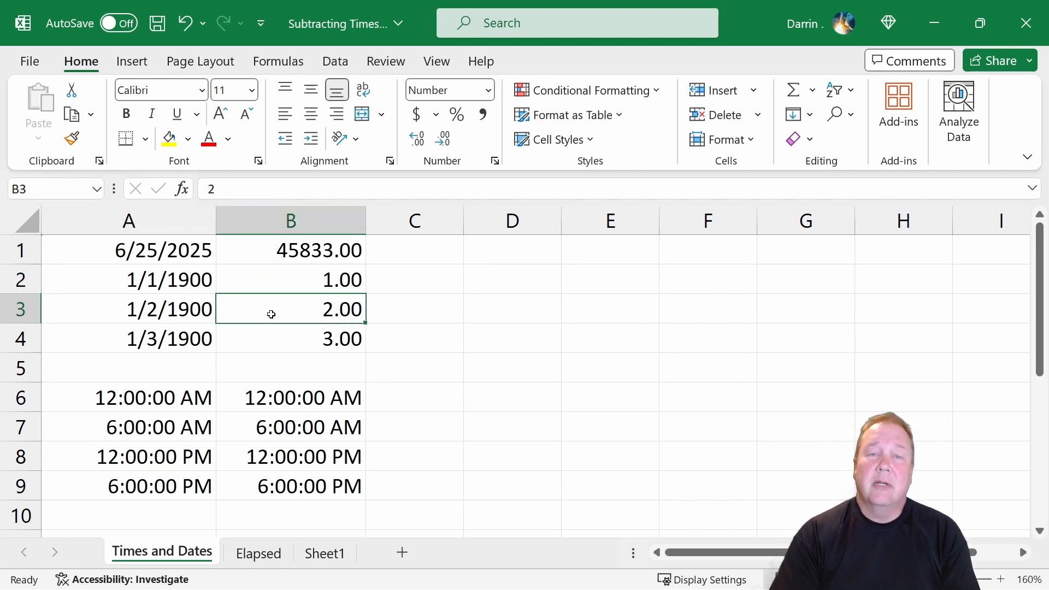
left_click(276, 344)
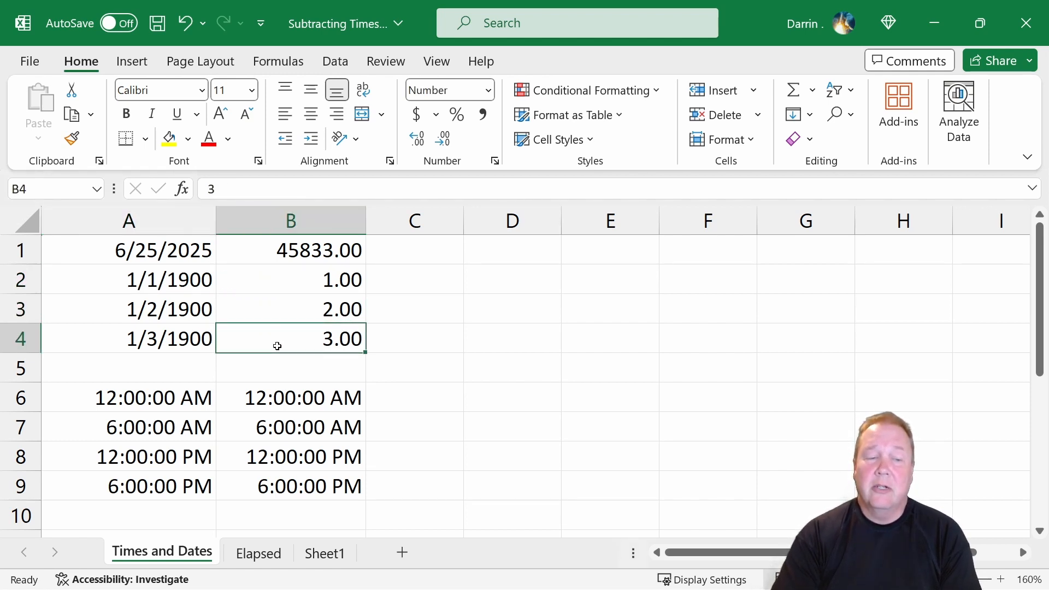
left_click(279, 247)
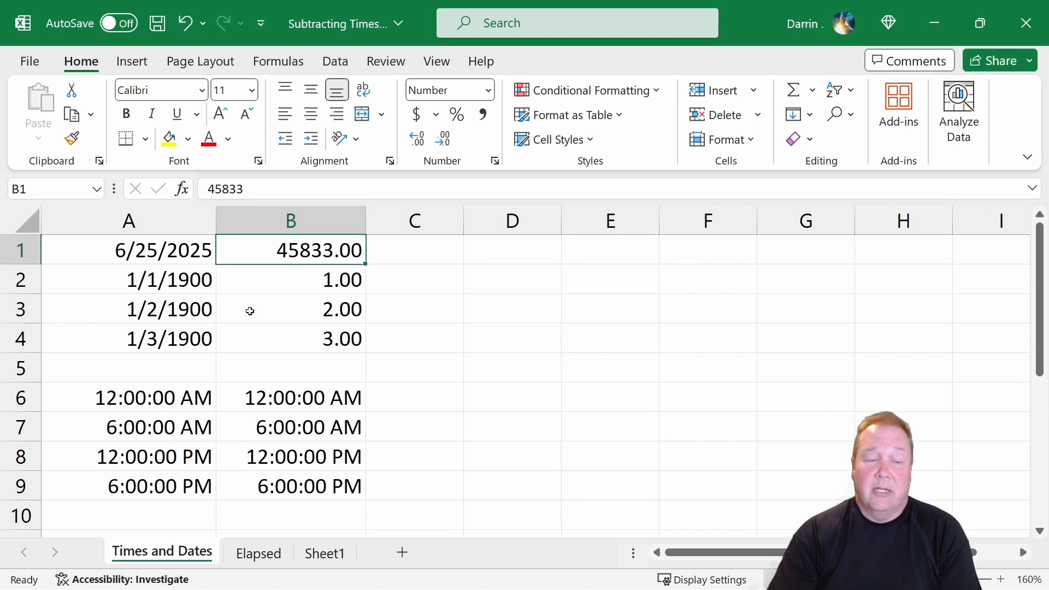
Format the copied times in B6:B9 as Number with 4 decimal places
left_click_drag(308, 399, 308, 486)
right_click(307, 454)
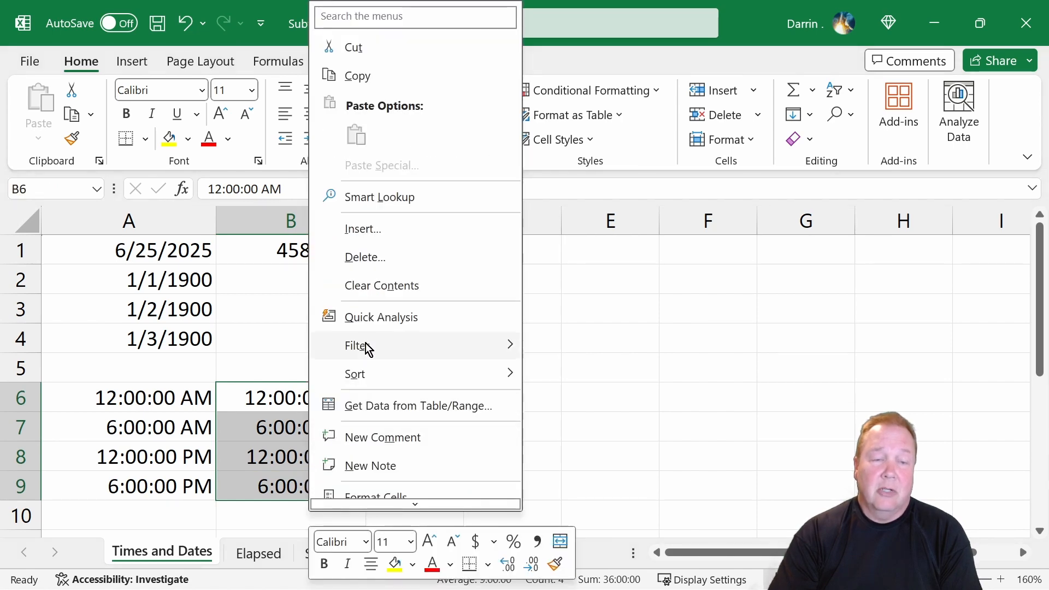
scroll(373, 345, "down", 2)
left_click(391, 419)
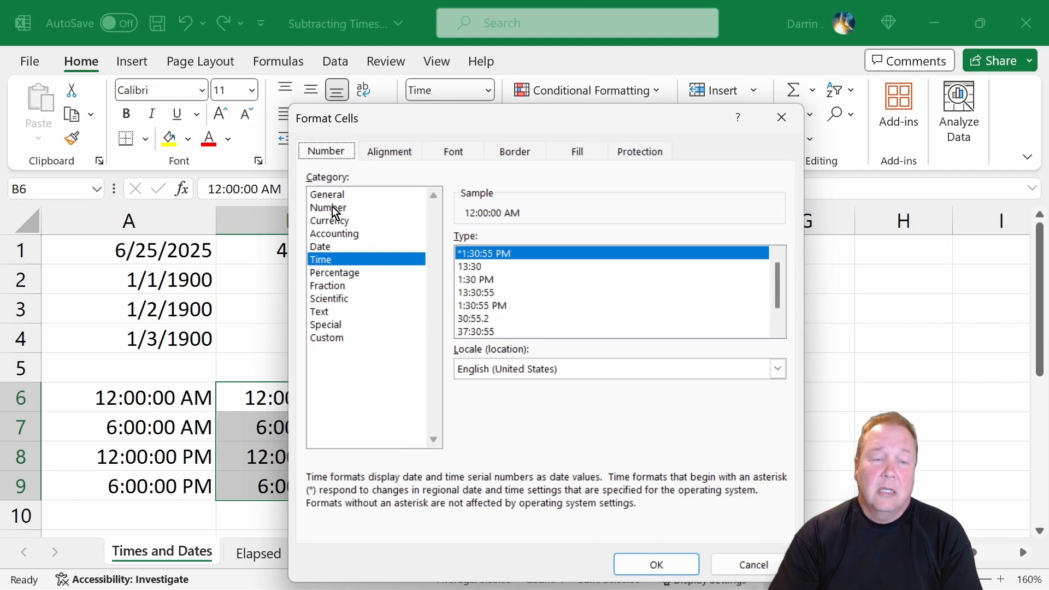
left_click(335, 208)
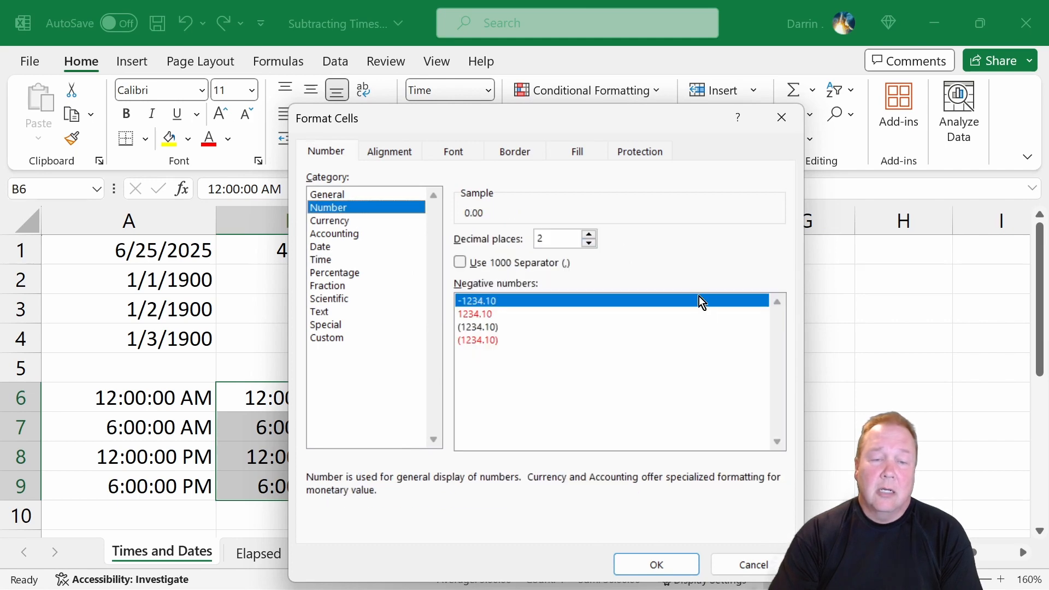
left_click(589, 244)
left_click(589, 244)
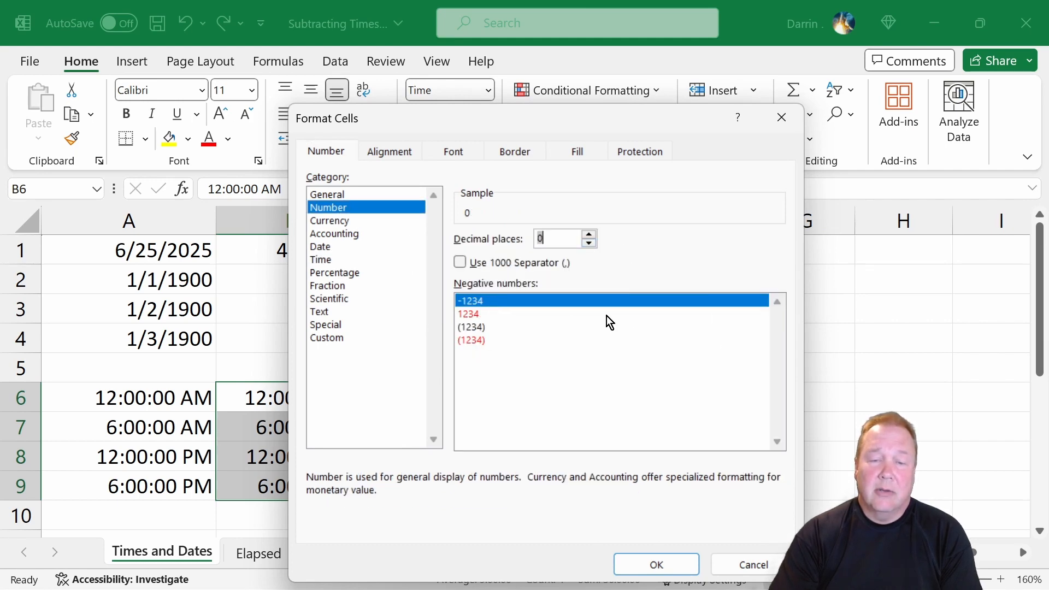
left_click(588, 238)
left_click(588, 237)
left_click(587, 238)
left_click(588, 238)
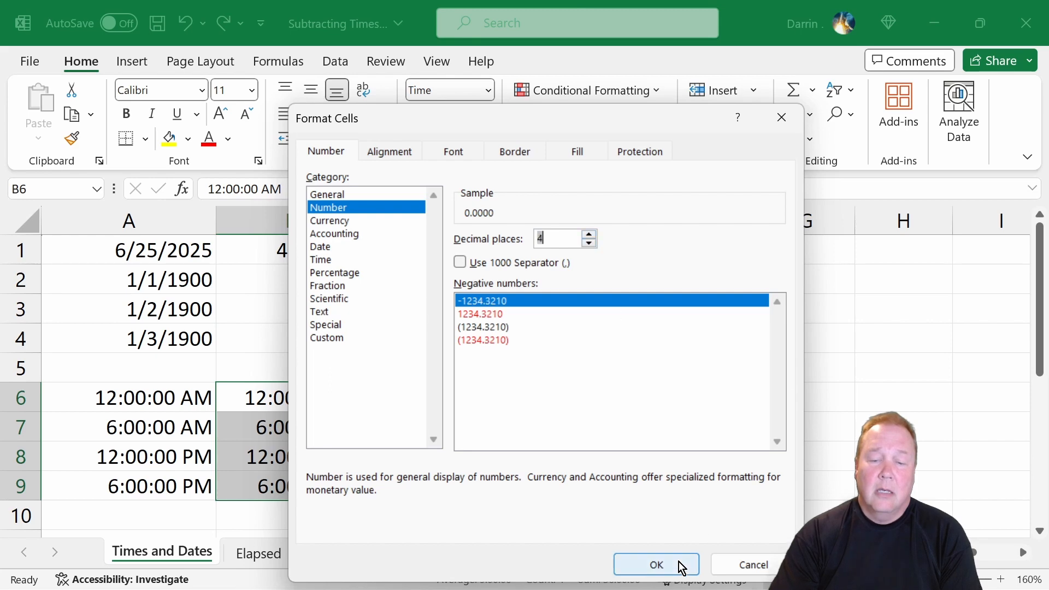
left_click(656, 564)
Compare each time in A6:A9 with its decimal equivalent in the same row of column B
left_click(369, 415)
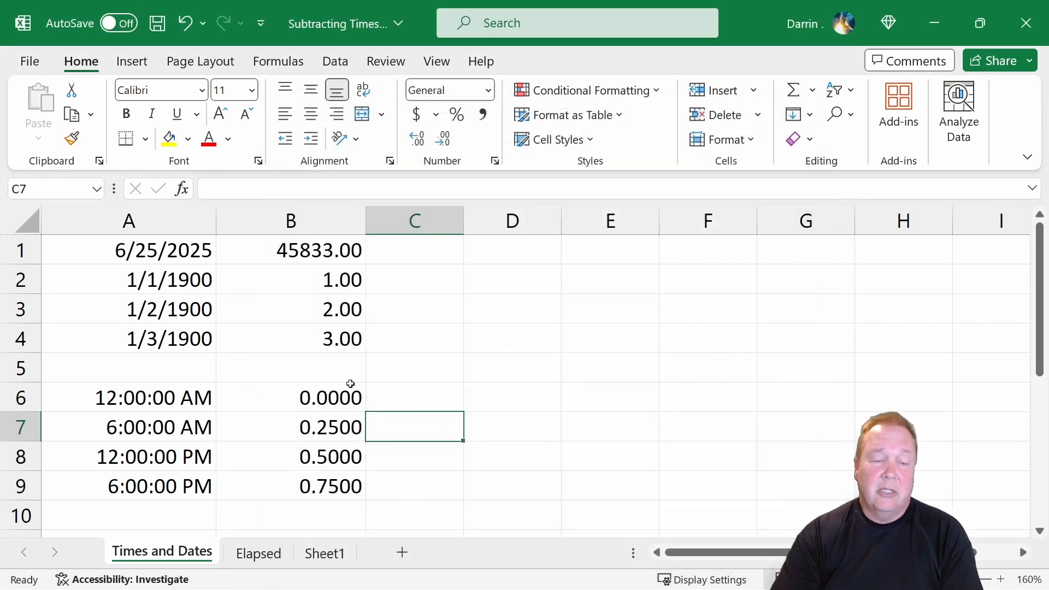
left_click_drag(339, 396, 207, 401)
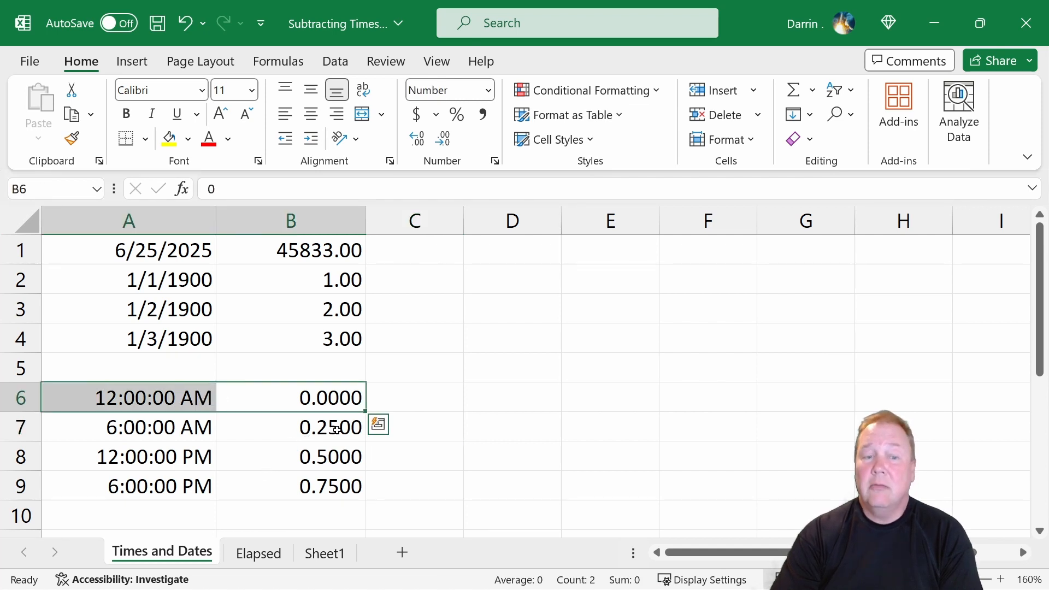
left_click_drag(338, 430, 198, 428)
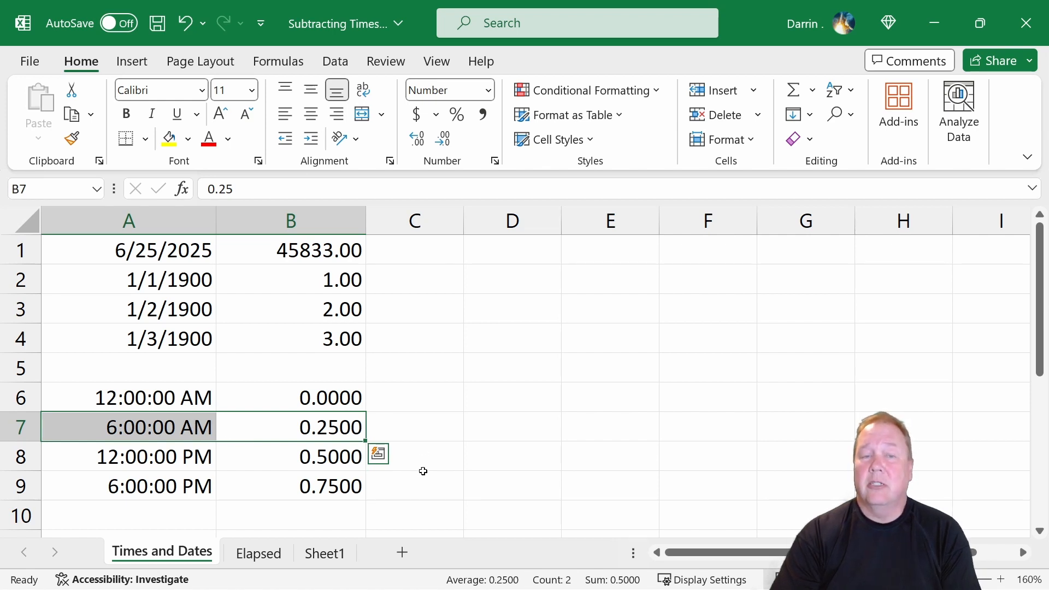
left_click(323, 454)
left_click_drag(206, 449, 206, 449)
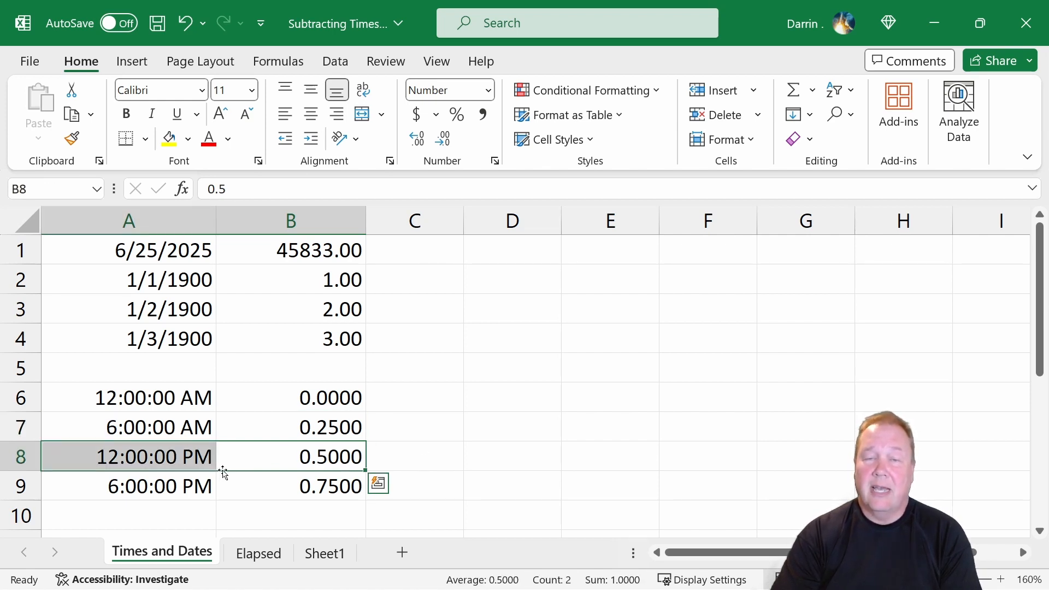
left_click_drag(315, 488, 191, 486)
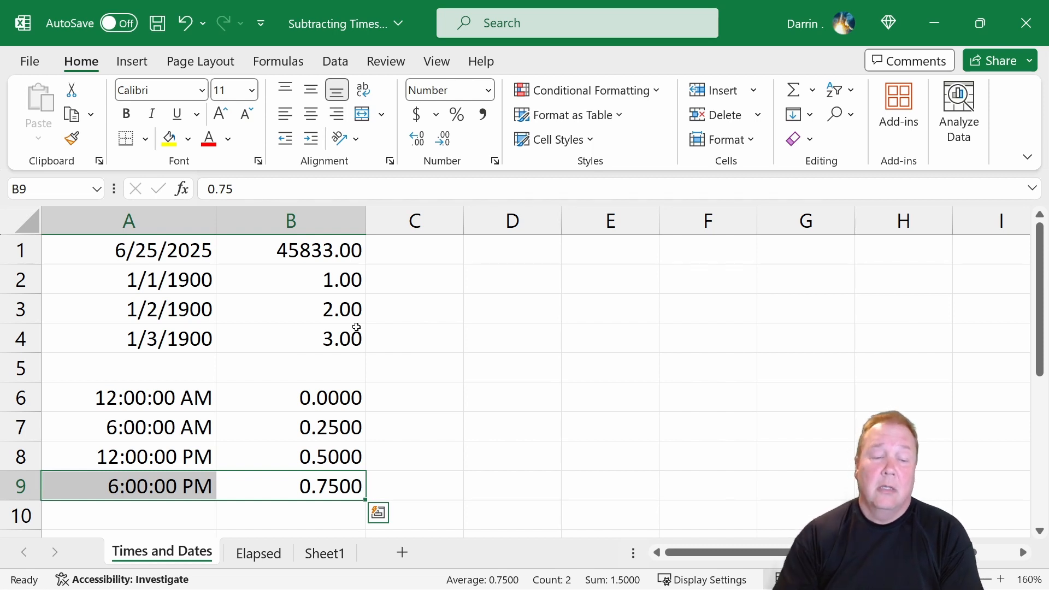
Enter the formula =A9-A7 in cell C7 to subtract 6:00 AM from 6:00 PM
left_click(417, 431)
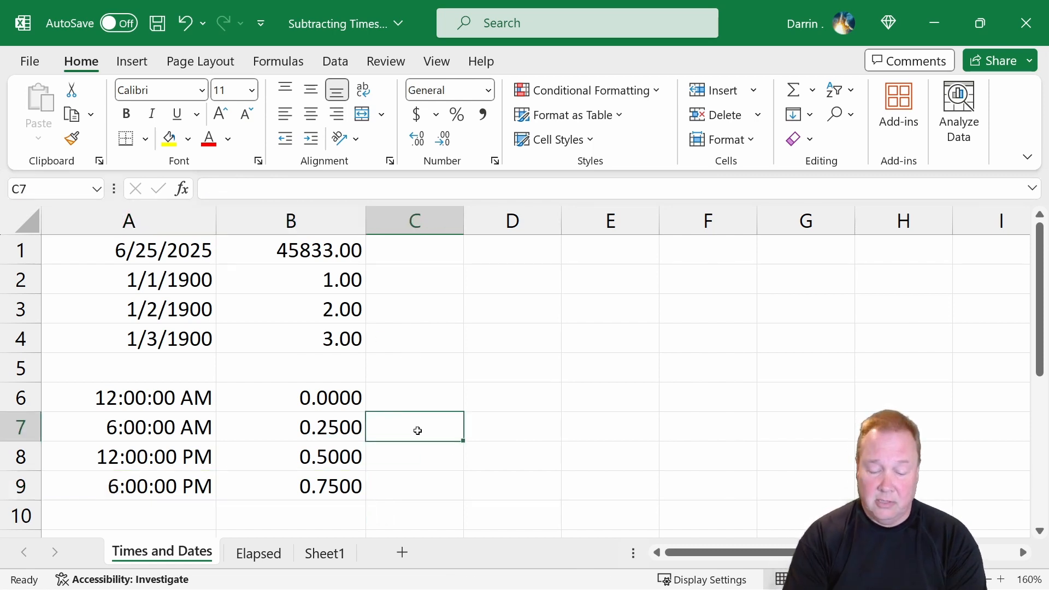
type("=")
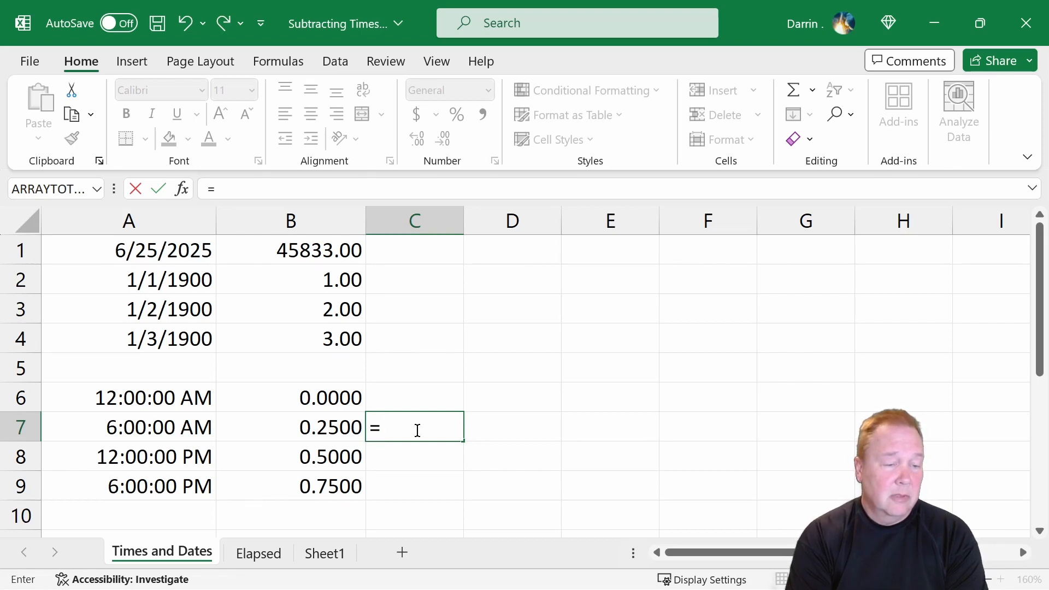
type("a")
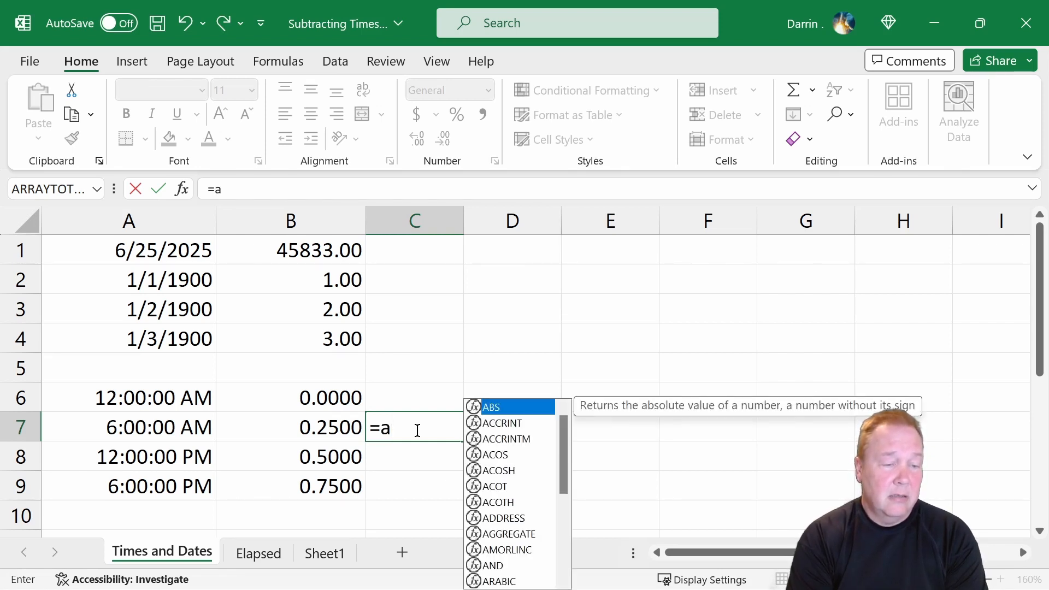
type("9-")
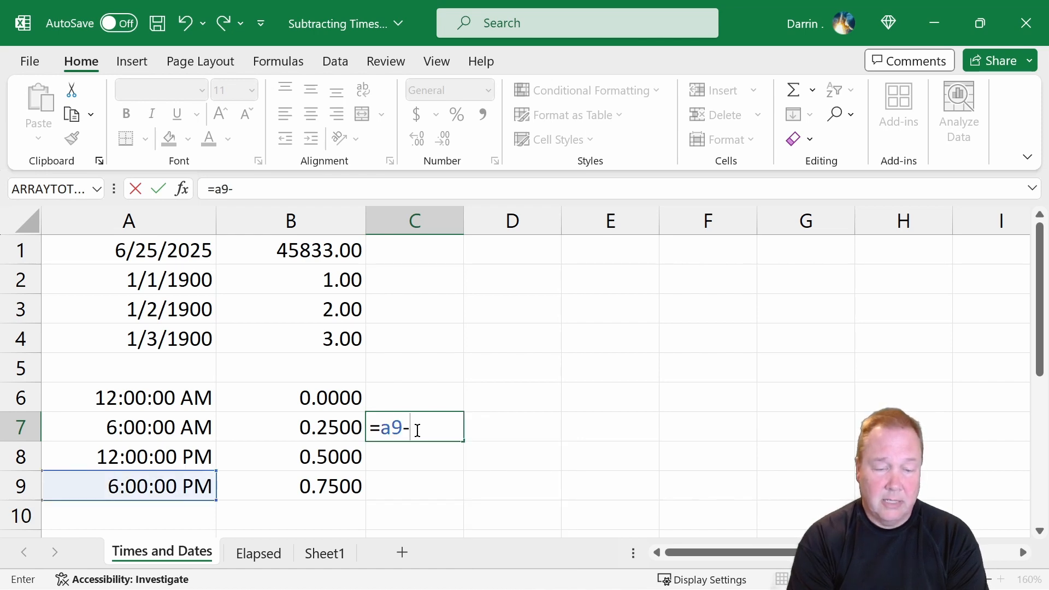
type("a7")
key("Return")
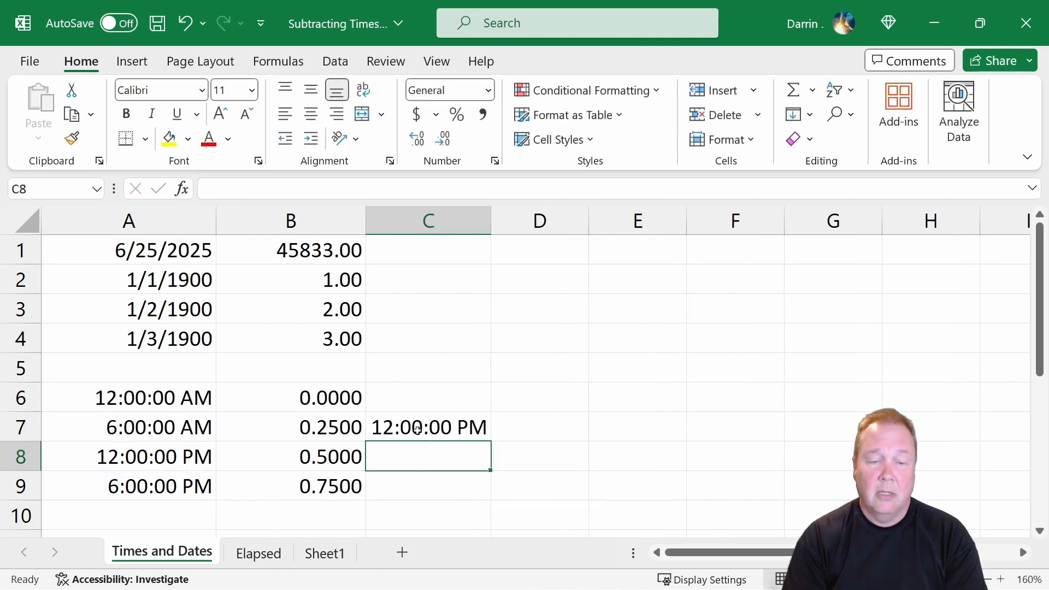
Format the time difference in C7 with the Time type 37:30:55
left_click(445, 426)
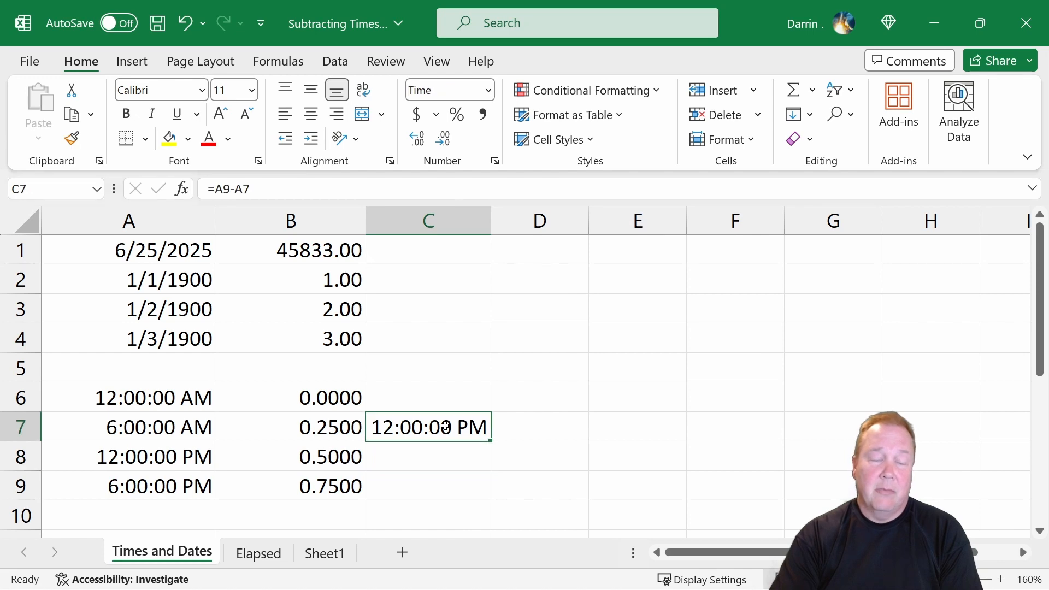
right_click(445, 426)
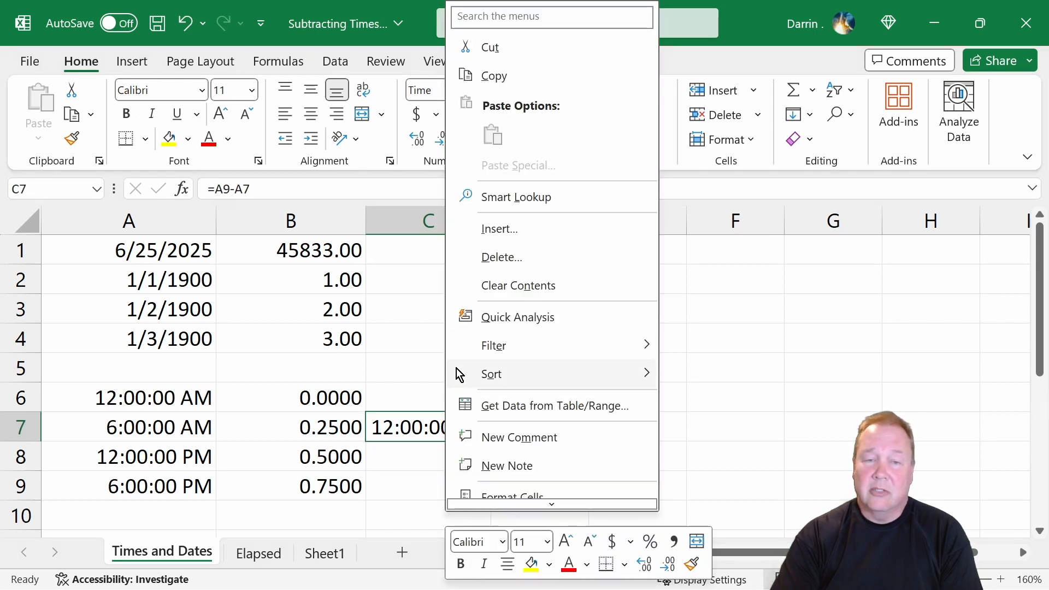
scroll(522, 336, "down", 2)
left_click(531, 416)
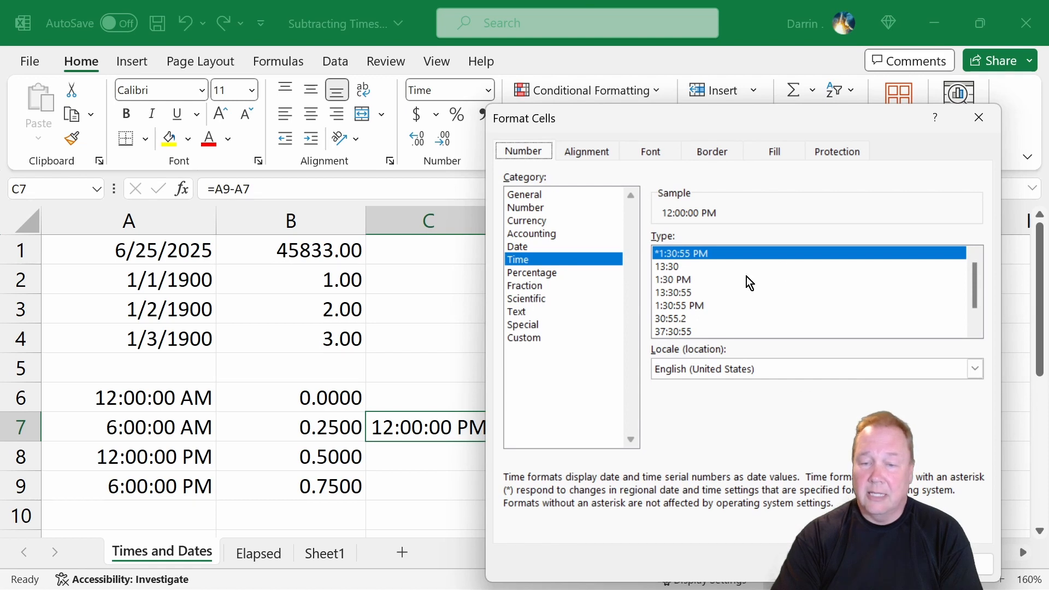
scroll(746, 276, "down", 1)
scroll(741, 276, "up", 1)
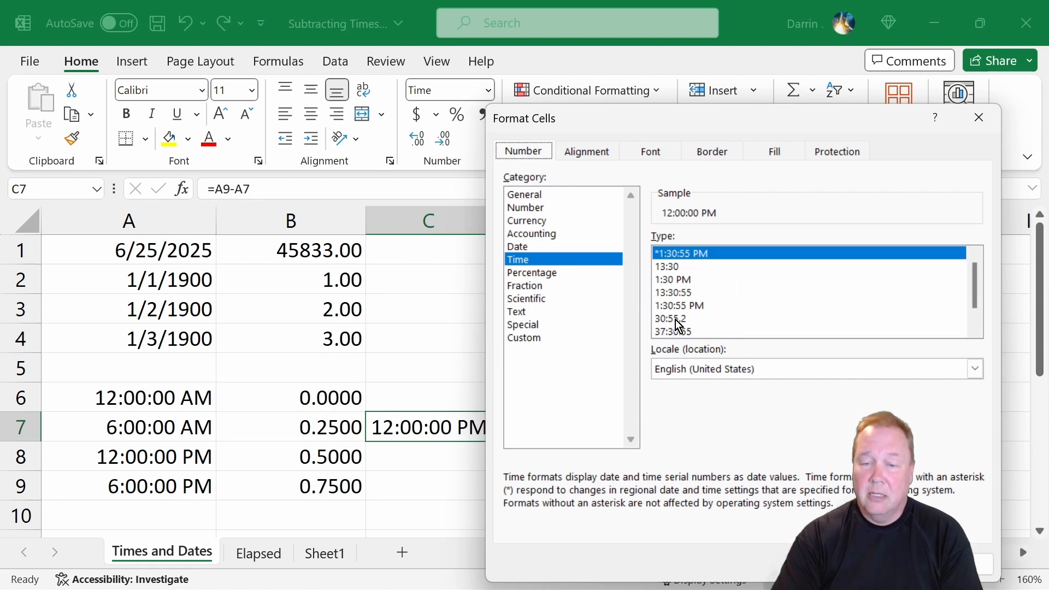
left_click(682, 332)
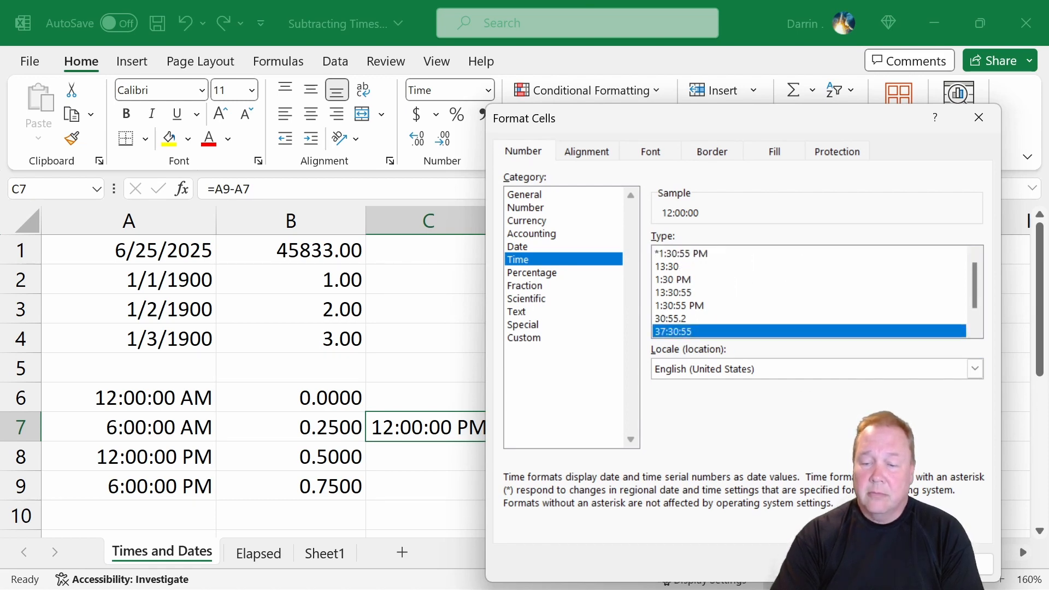
key("Return")
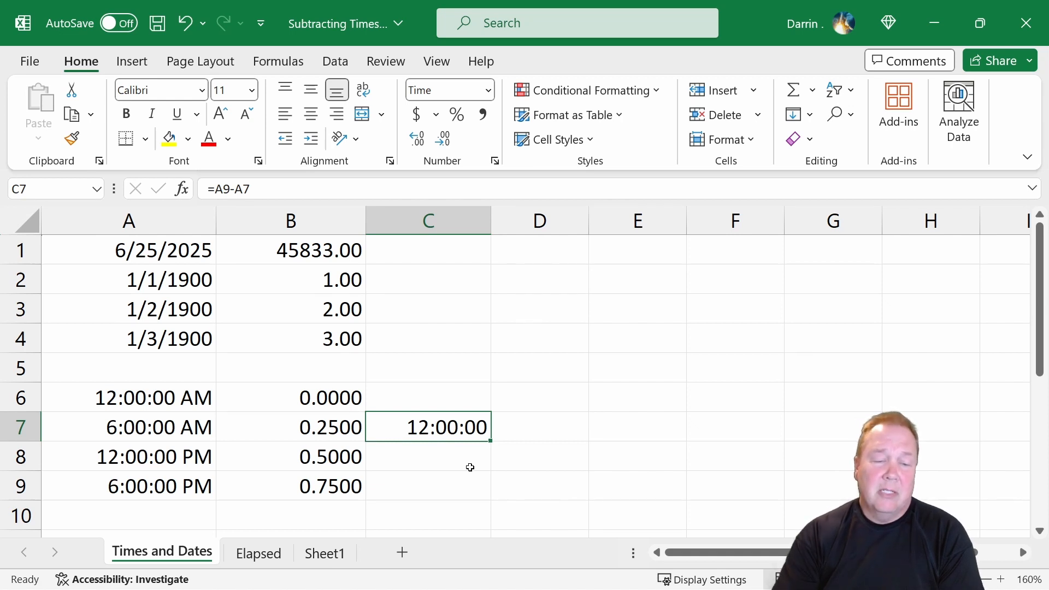
Enter the formula =A7-A9 in cell C8 to subtract 6:00 PM from 6:00 AM
left_click(447, 465)
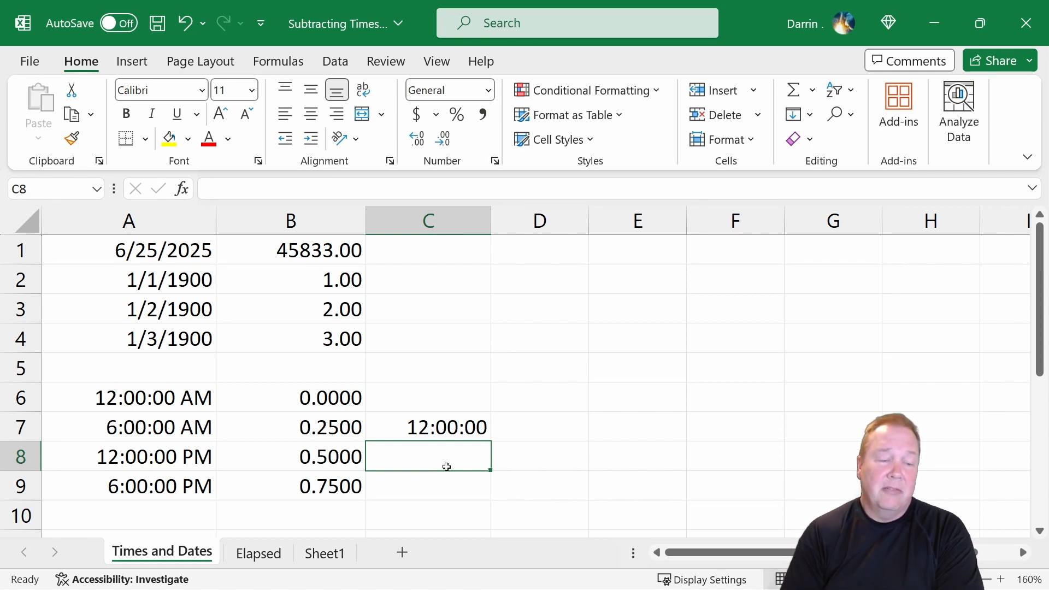
type("=")
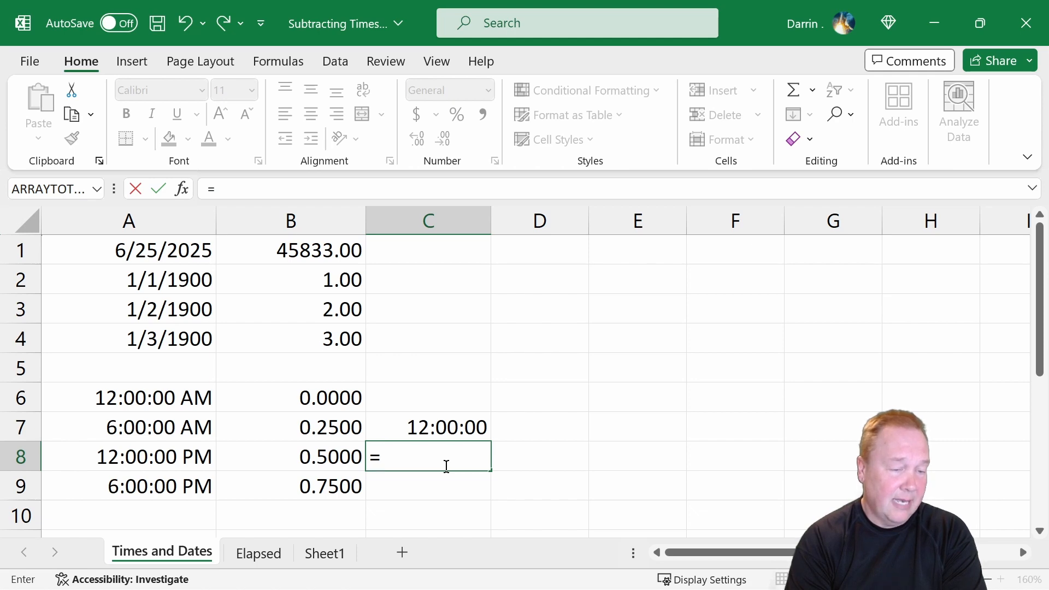
type("a7")
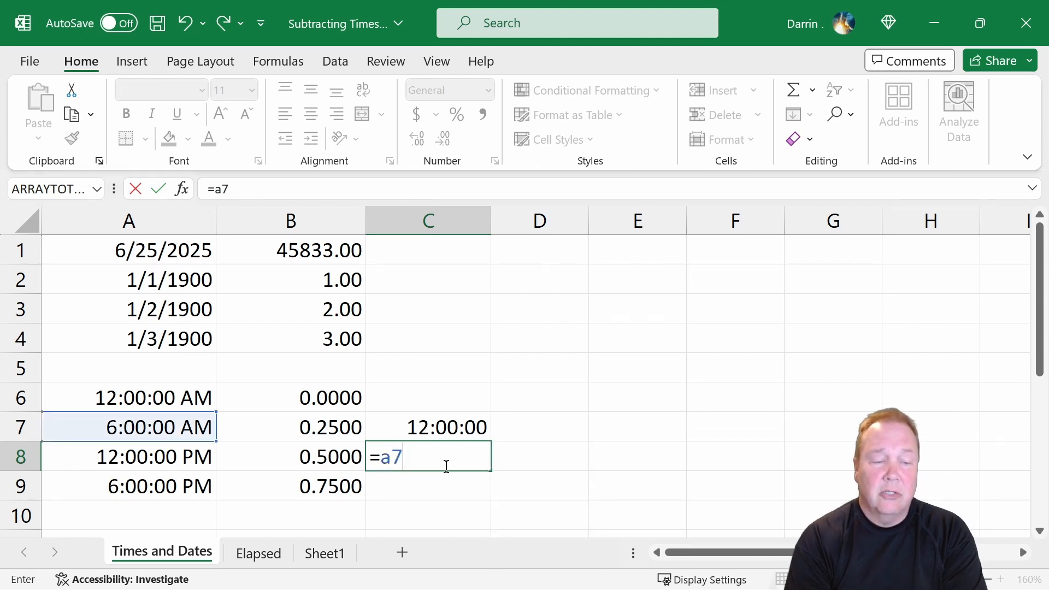
type("-")
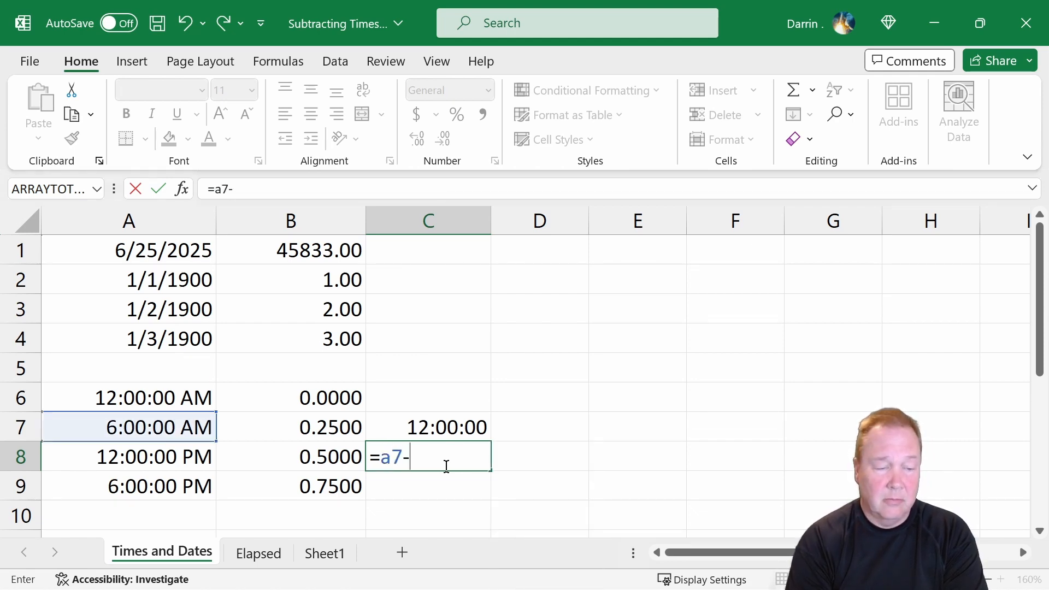
type("a9")
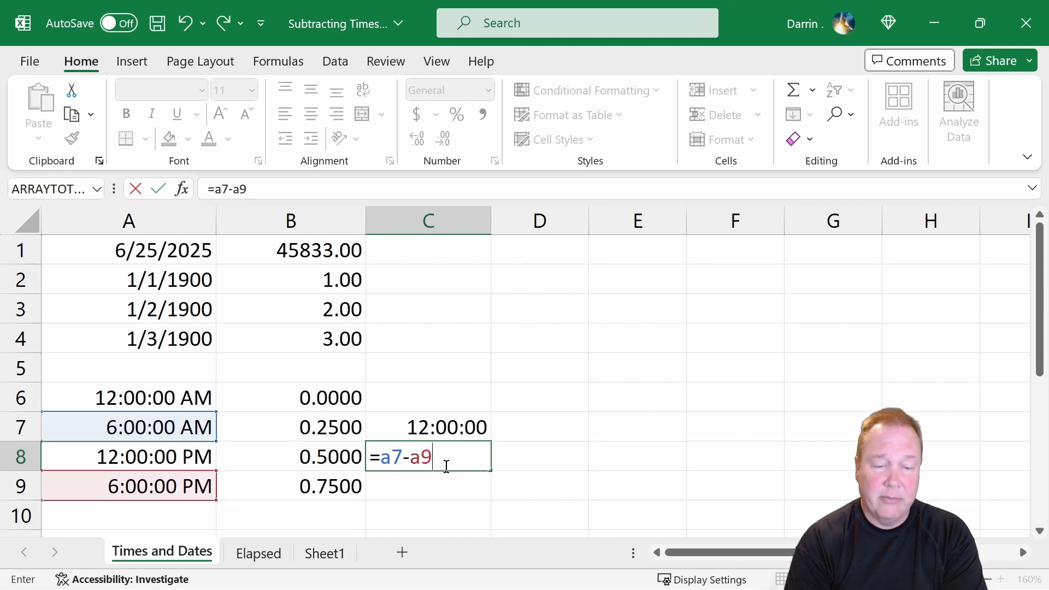
key("Return")
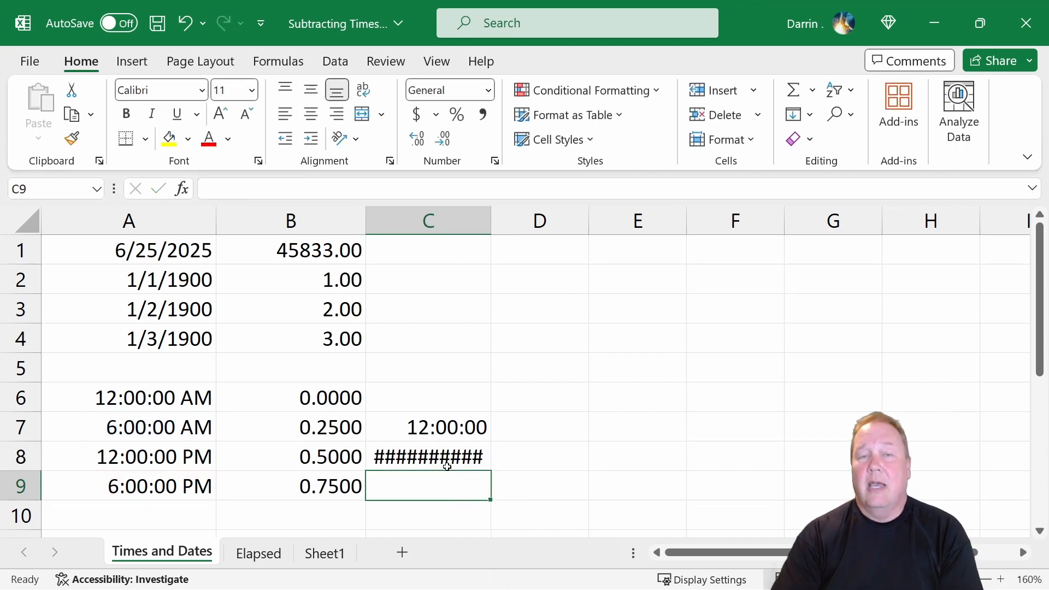
mouse_move(447, 466)
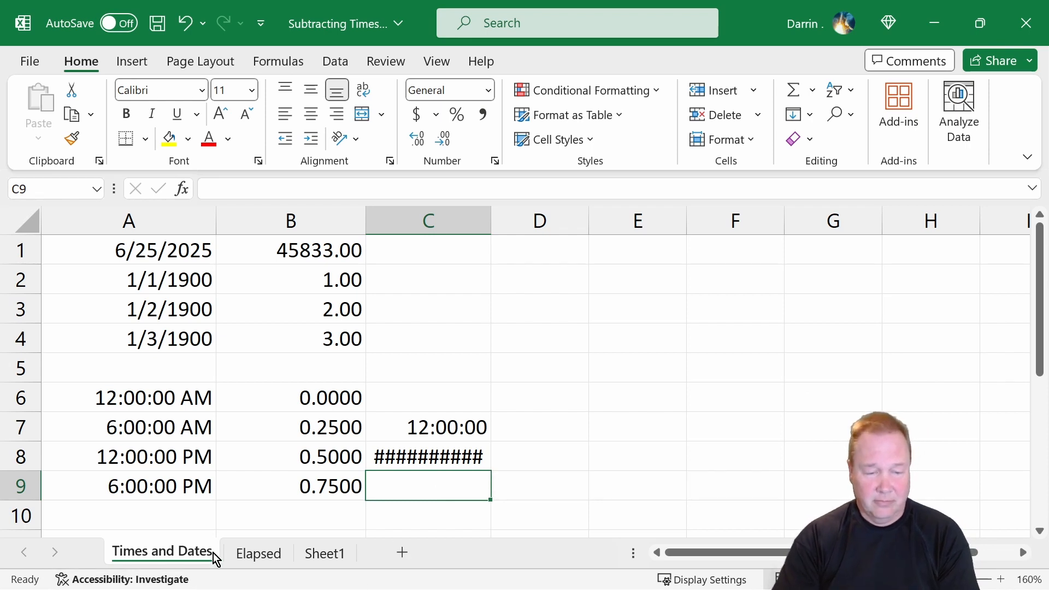
On the Elapsed sheet, enter the formula =B2-A2 in cell C2 to subtract the start time from the stop time
left_click(243, 553)
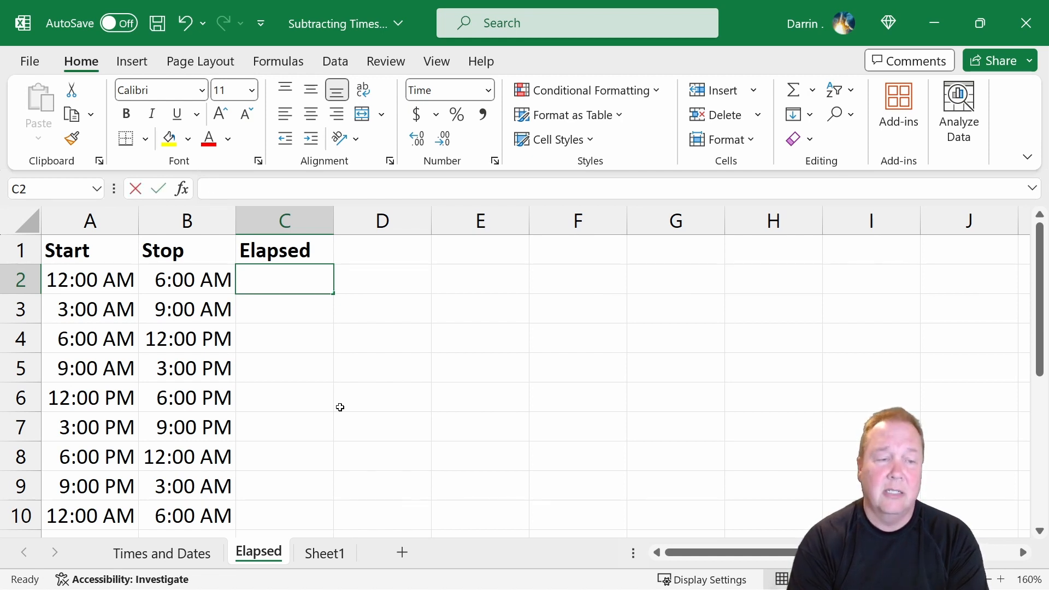
type("=b")
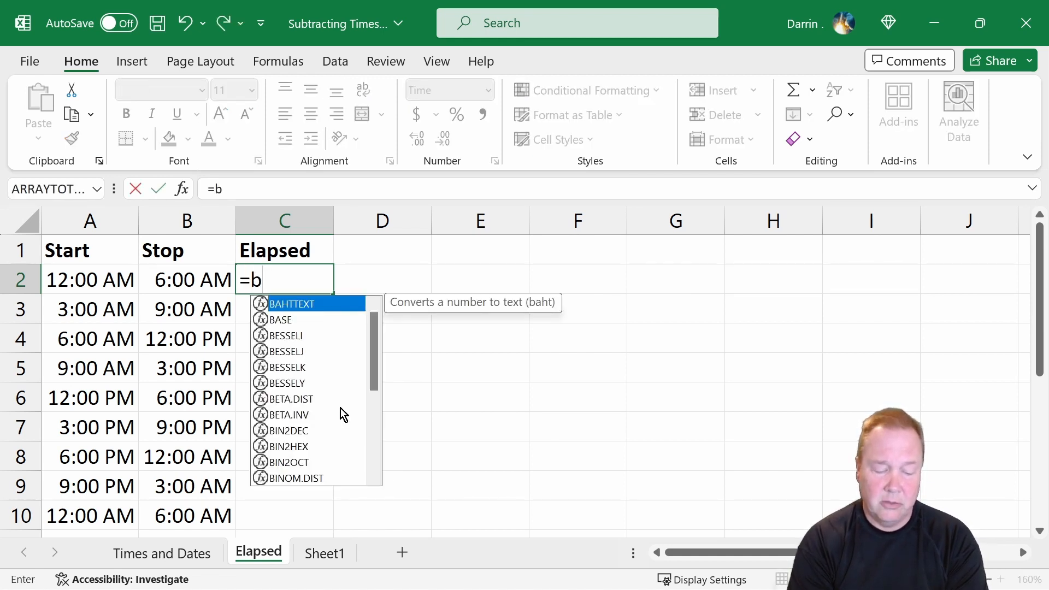
type("2-a2")
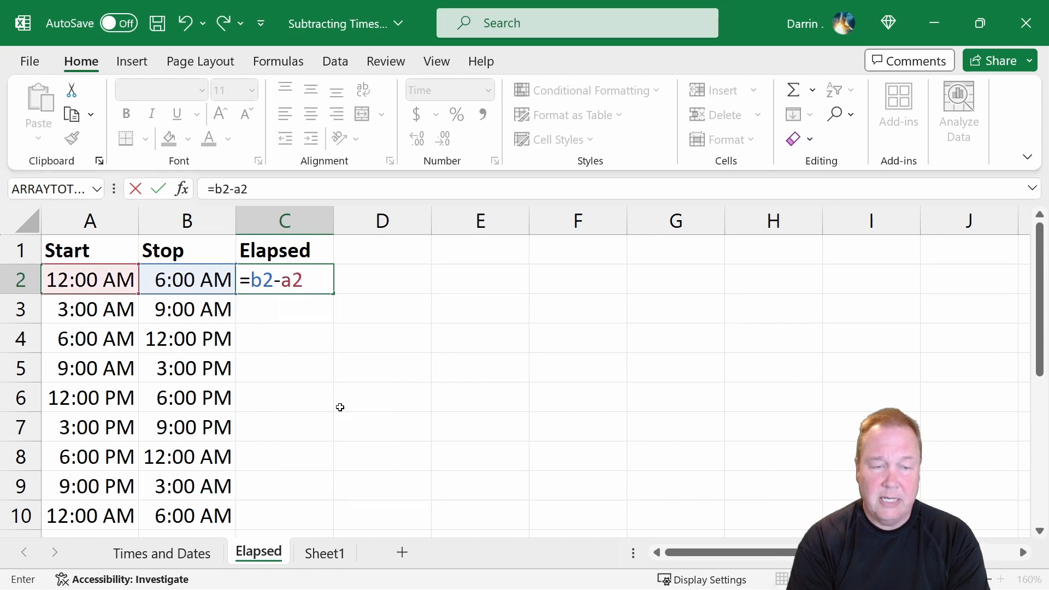
key("Return")
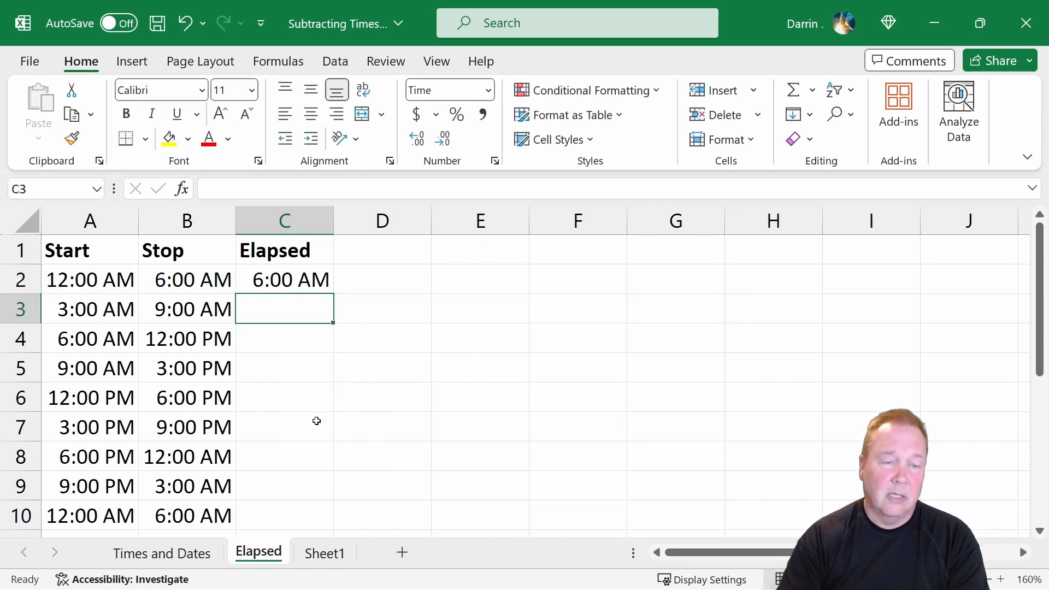
Format the whole Elapsed column C with the Time type 37:30:55
left_click(260, 217)
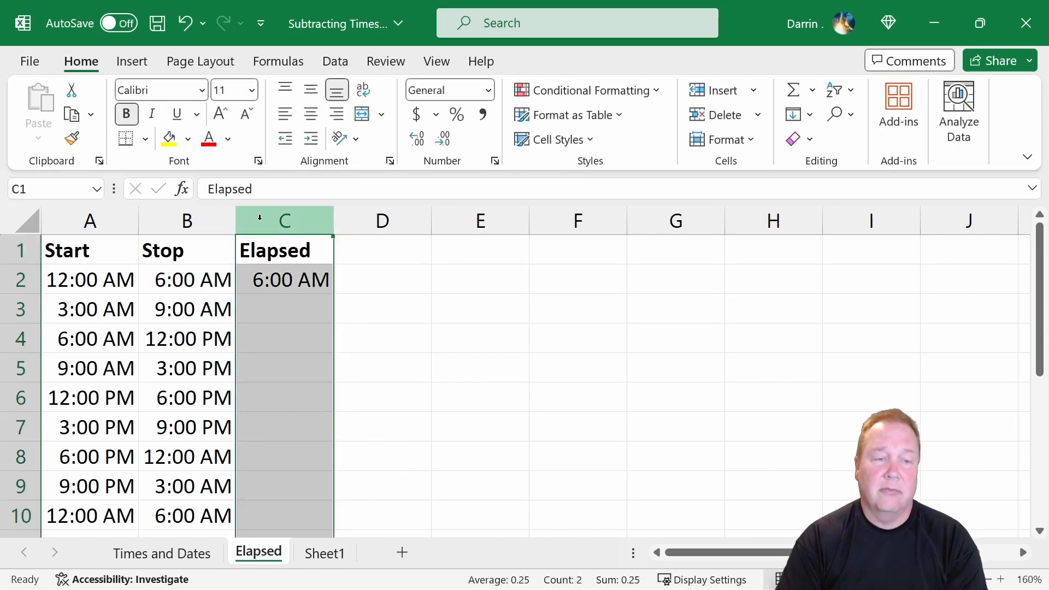
right_click(273, 243)
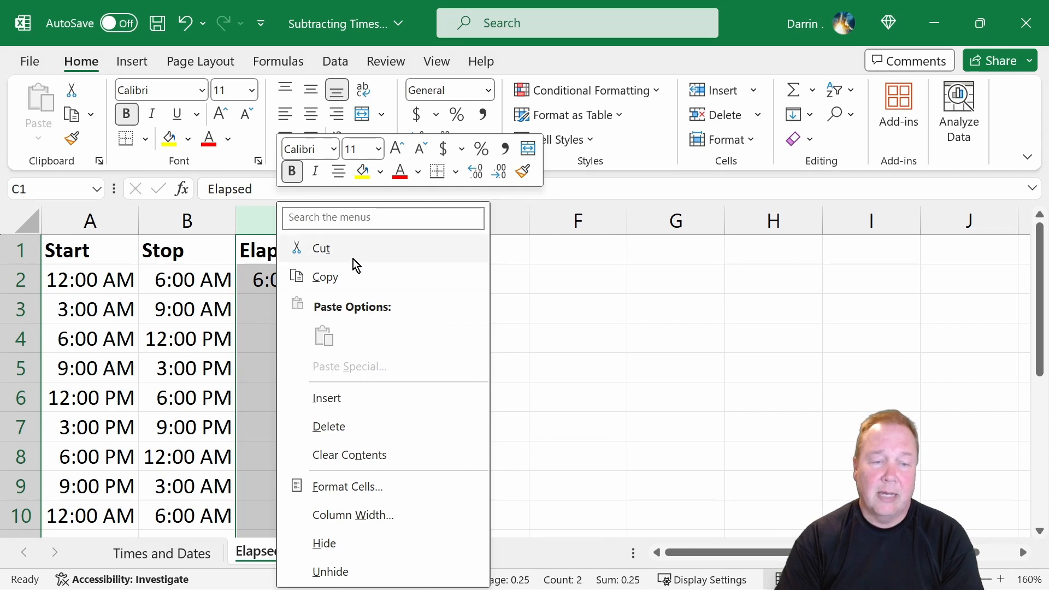
left_click(362, 490)
left_click(46, 261)
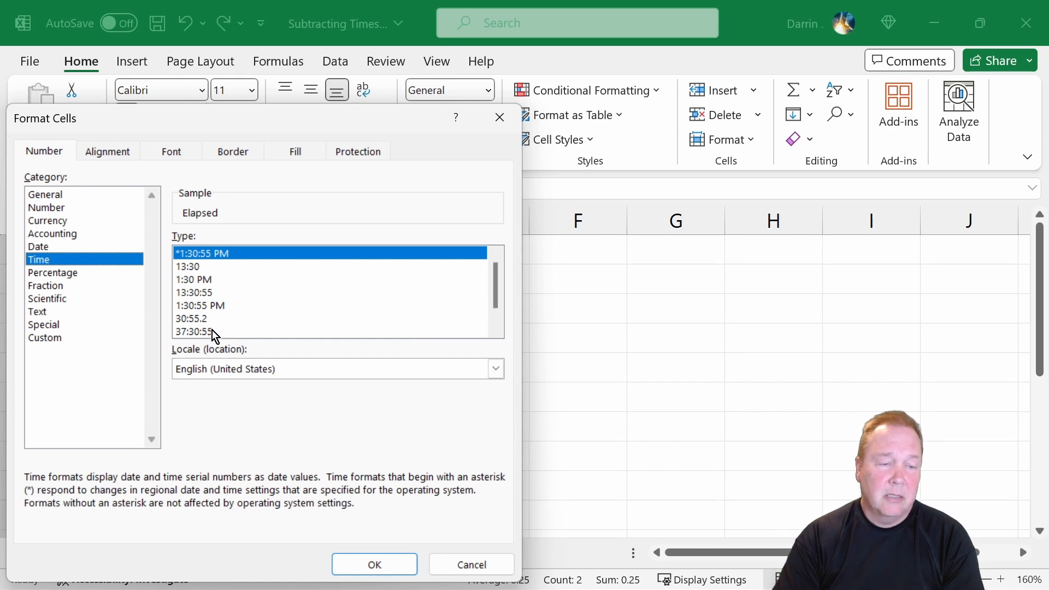
left_click(209, 332)
scroll(216, 325, "down", 1)
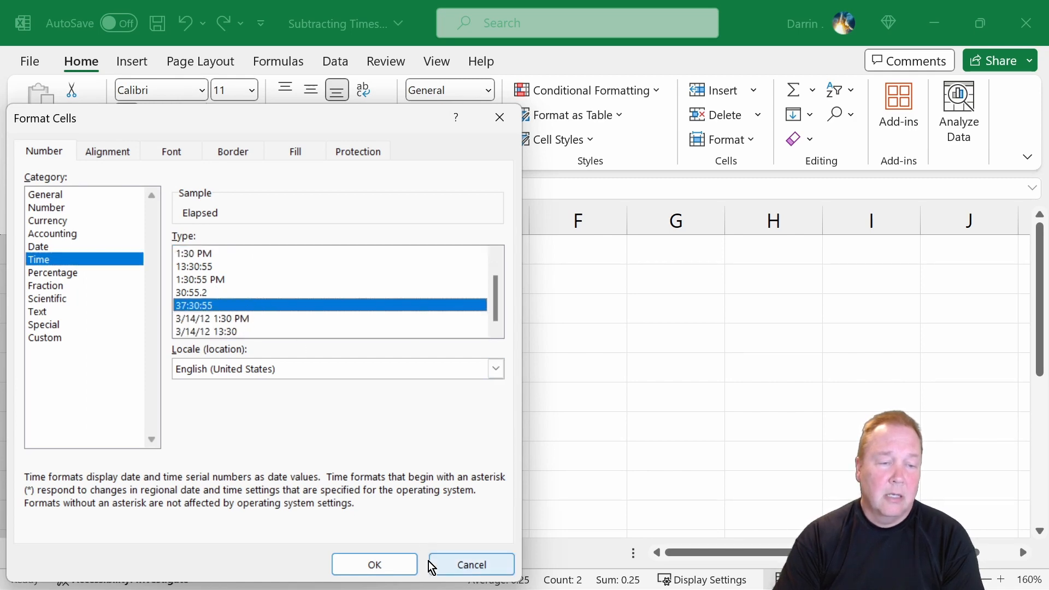
left_click(397, 565)
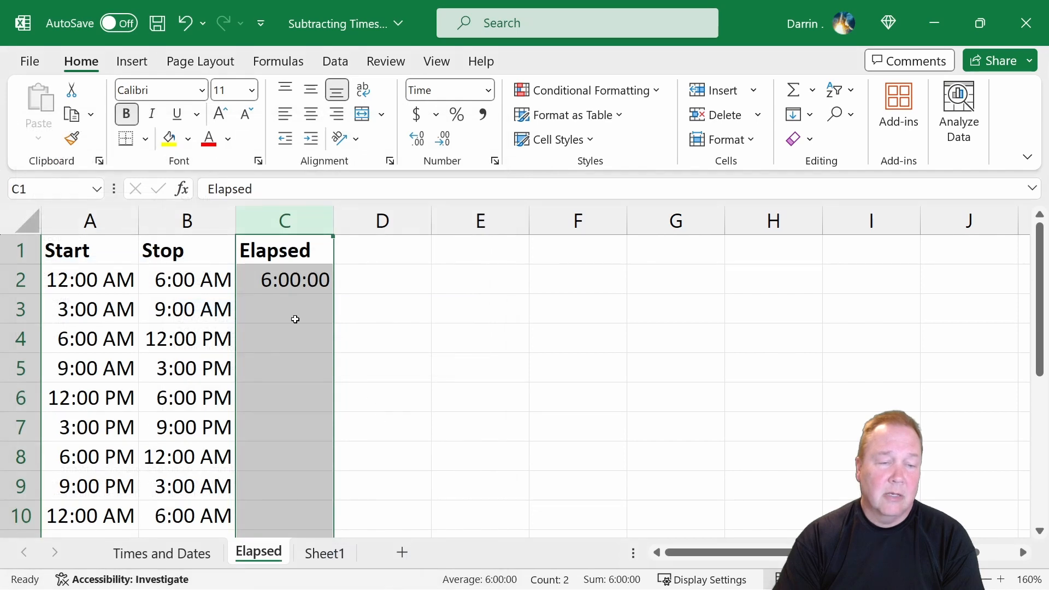
Copy the elapsed formula from C2 into C3:C10, and inspect the row 8 result in C8 and its start time in A8
left_click(299, 283)
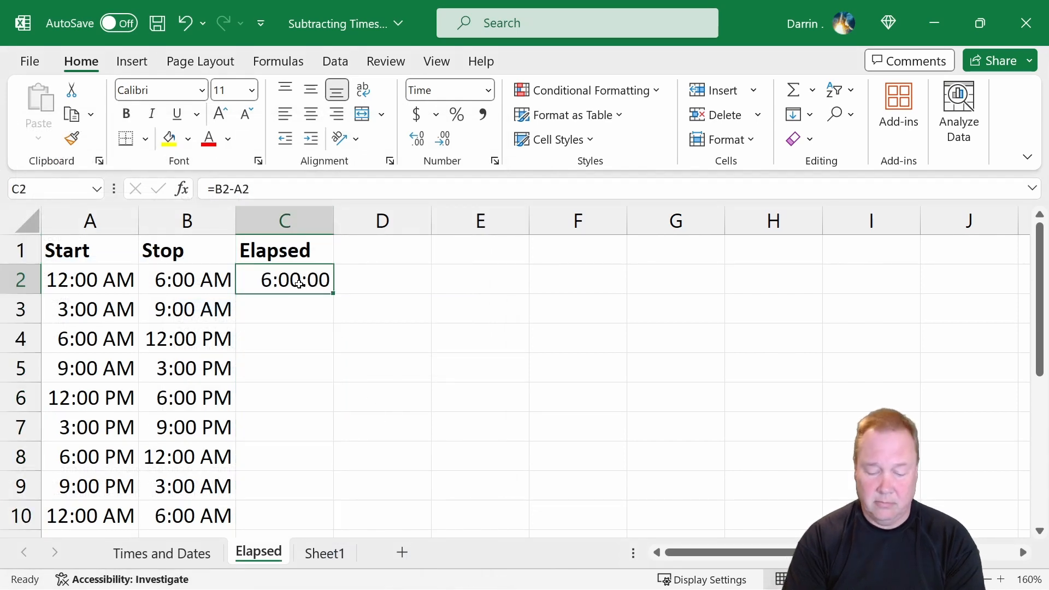
key("ctrl+c")
key("Down")
key("ctrl+v")
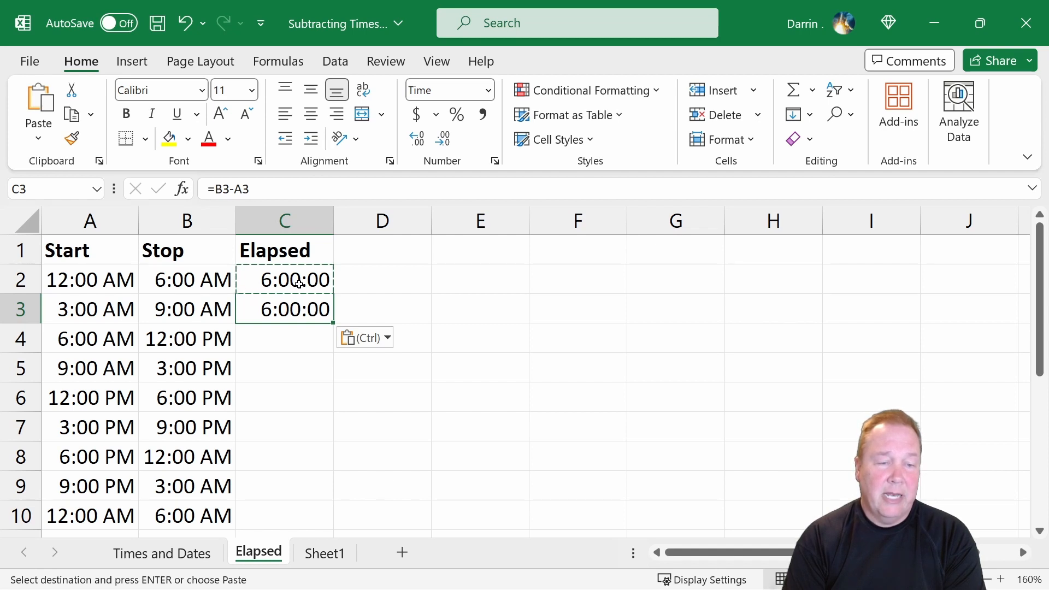
key("Down")
key("ctrl+v")
key("Down")
key("ctrl+v")
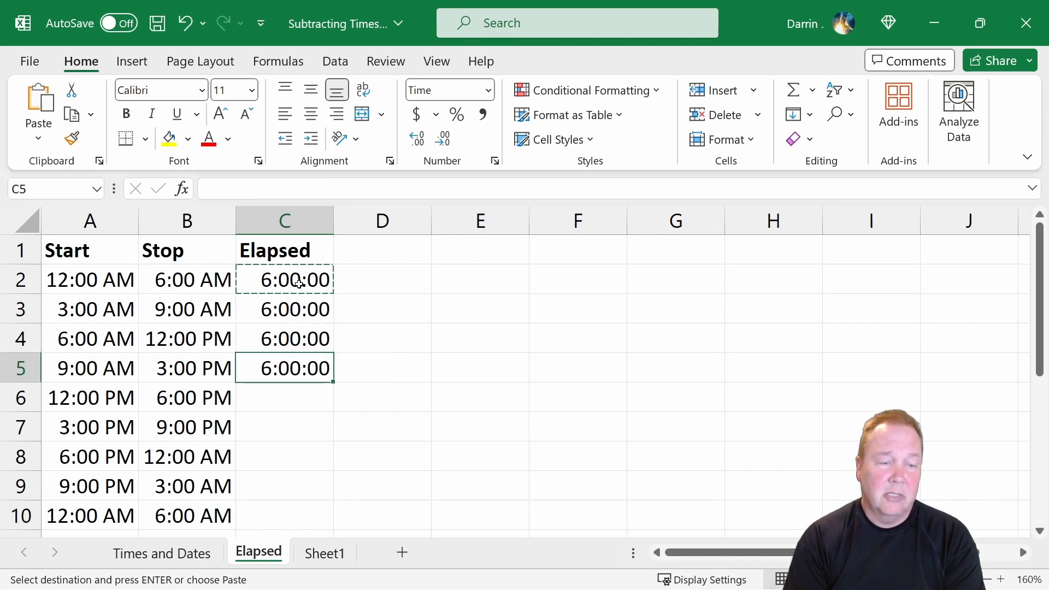
key("Down")
key("ctrl+v")
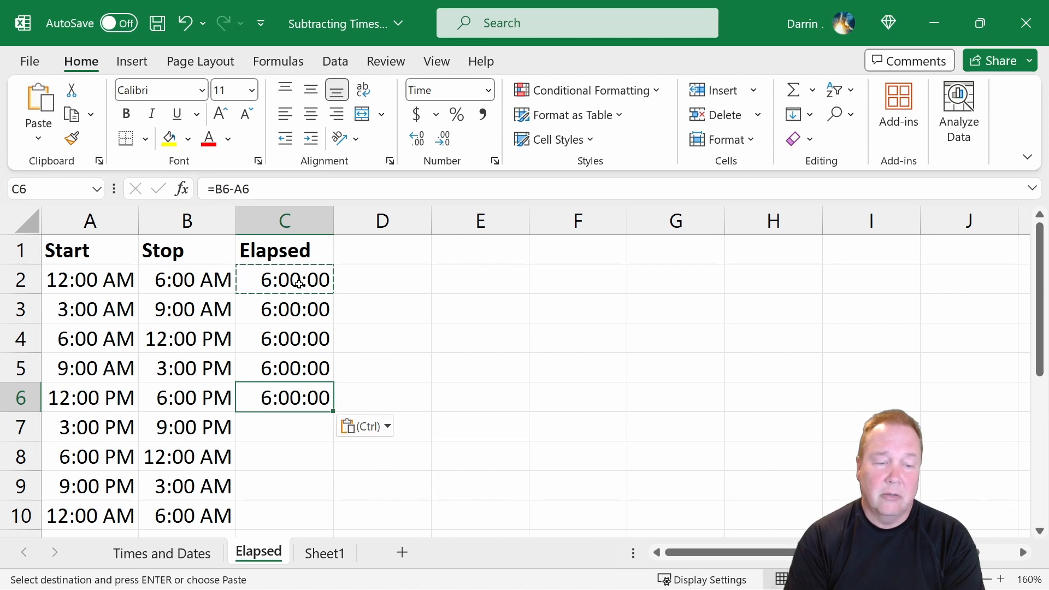
key("Down")
key("ctrl+v")
key("Down")
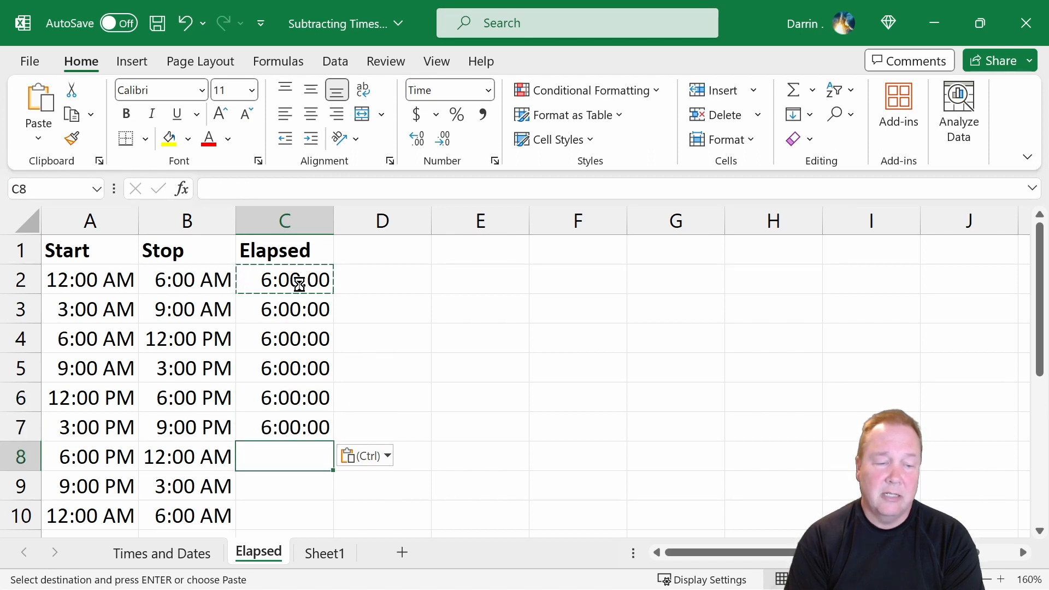
key("ctrl+v")
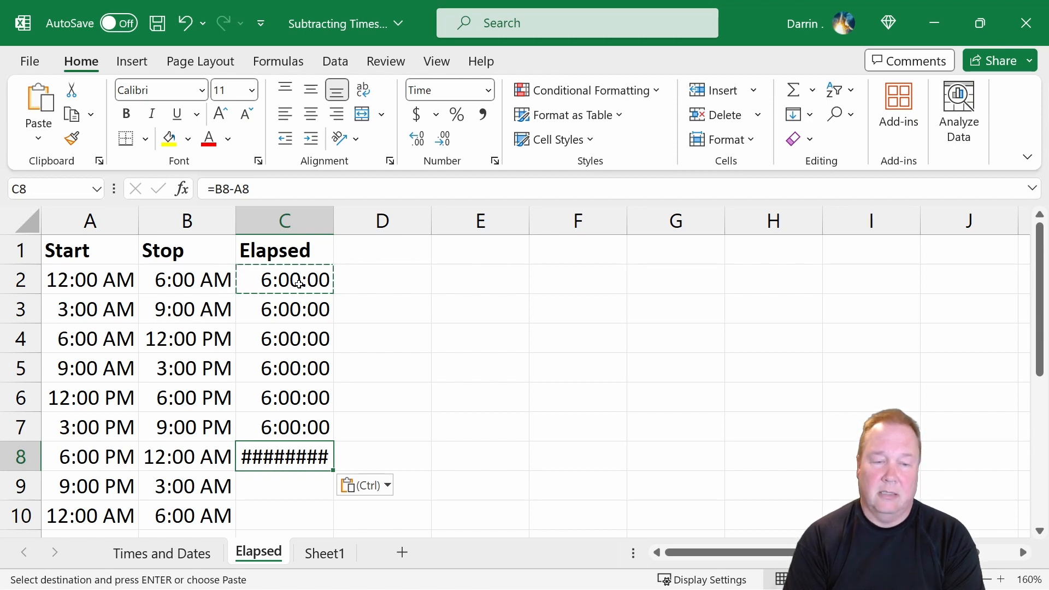
key("Down")
key("ctrl+v")
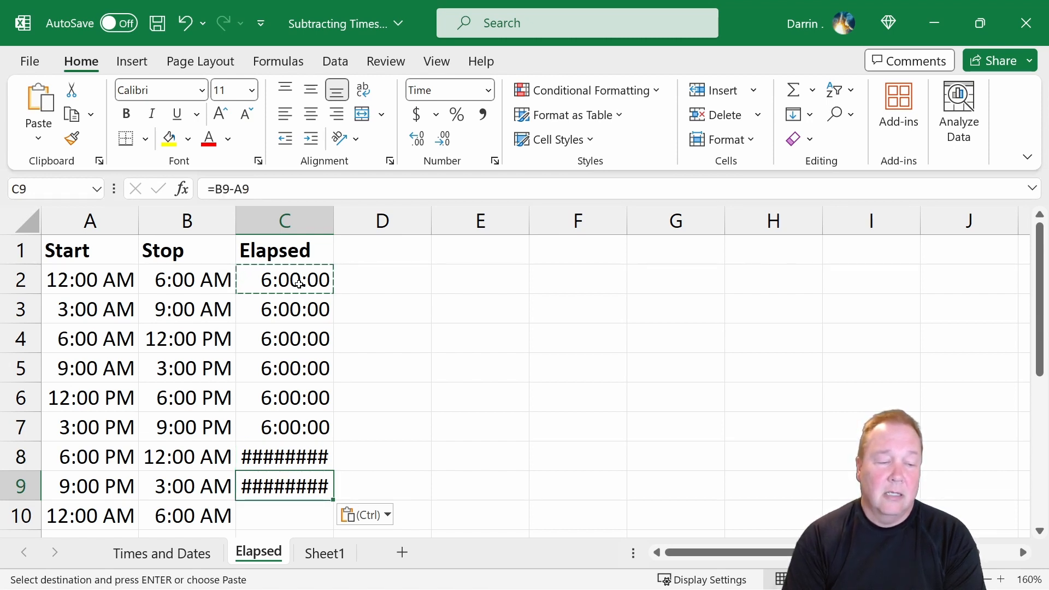
key("Down")
key("ctrl+v")
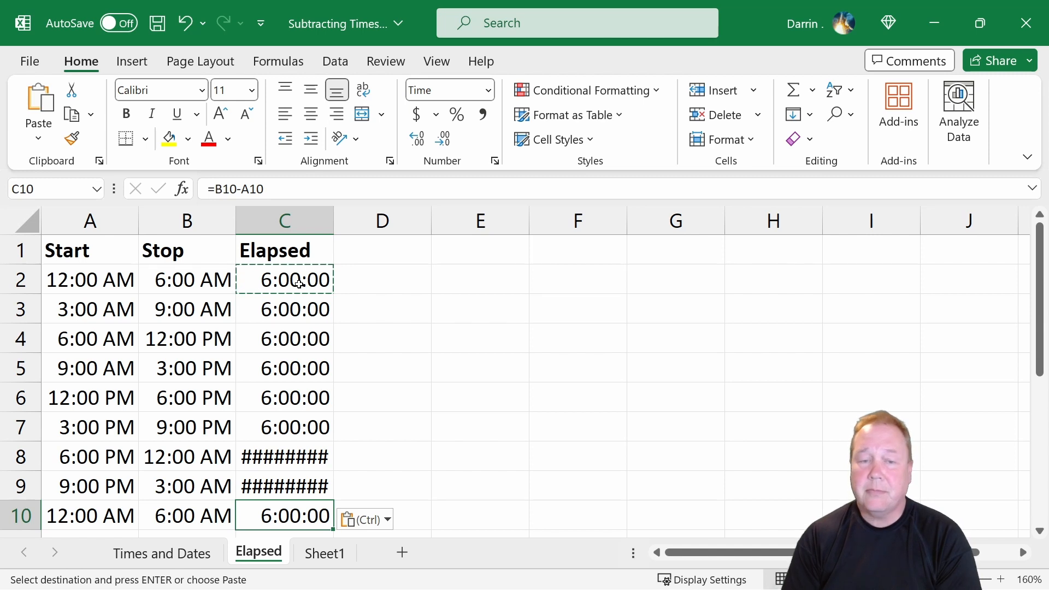
key("Escape")
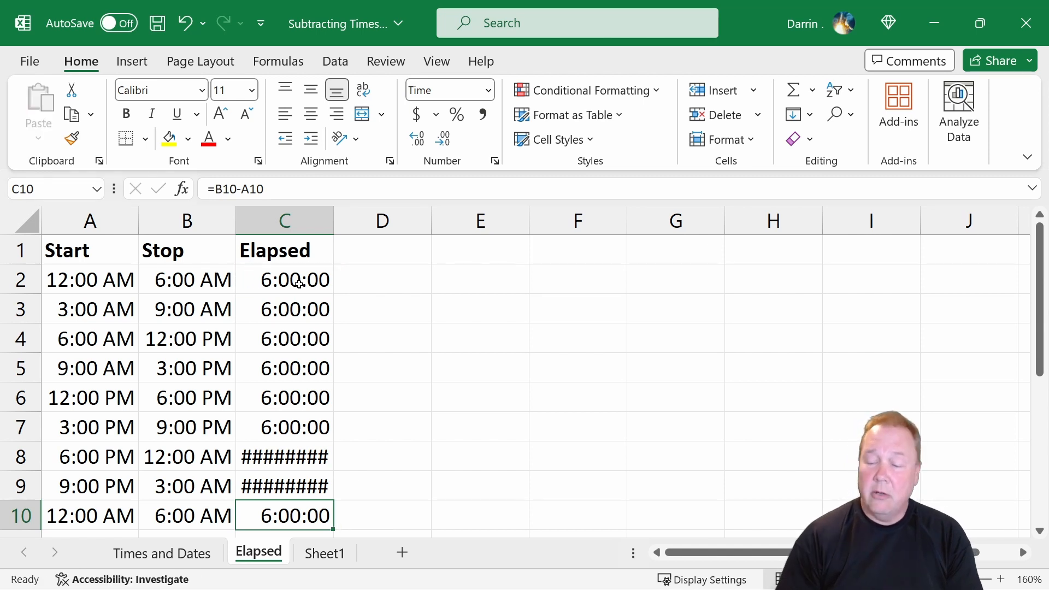
left_click(295, 455)
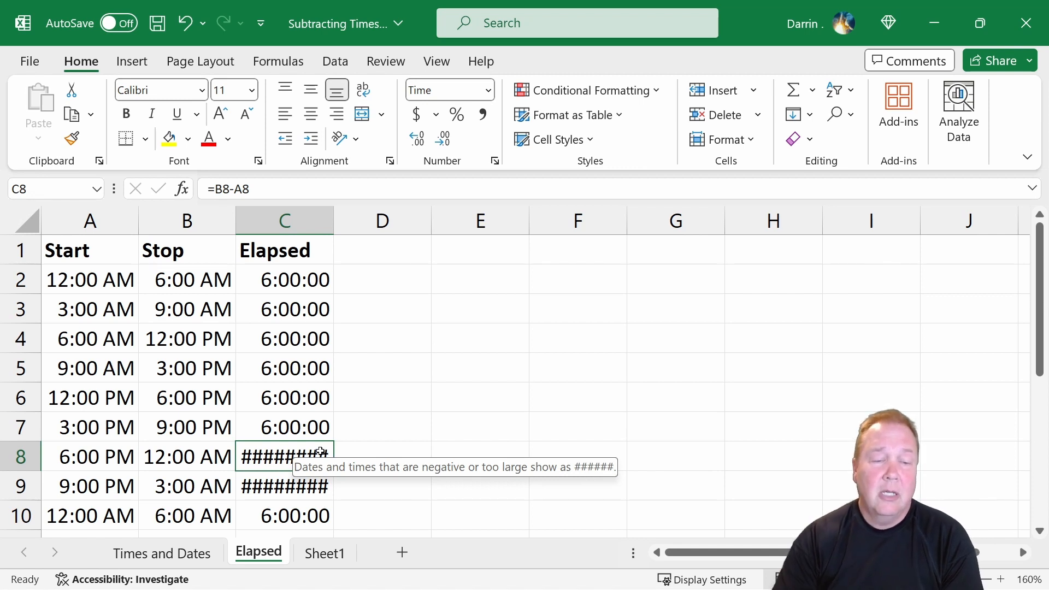
left_click(134, 453)
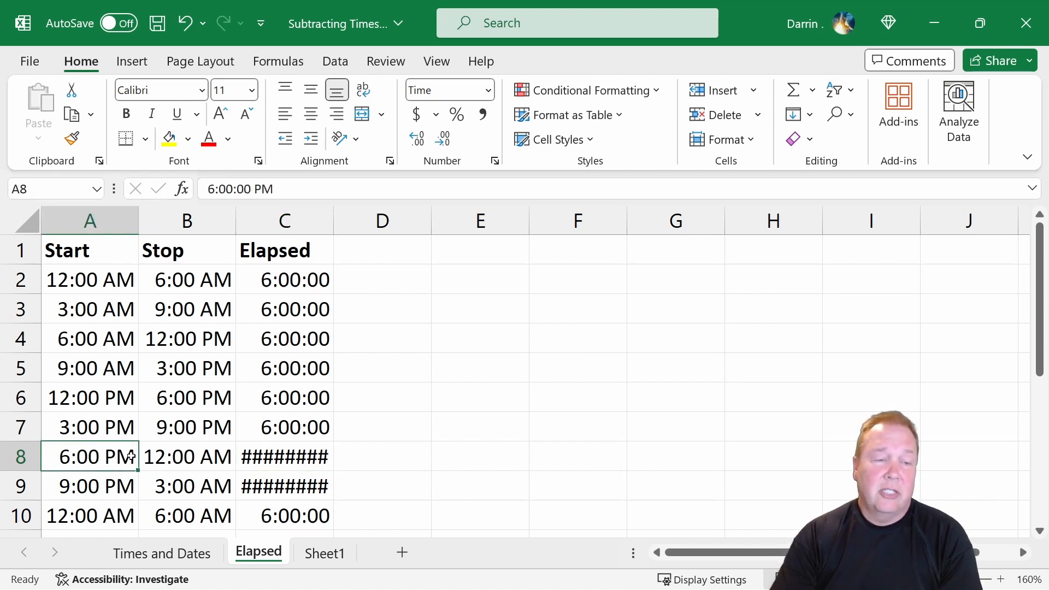
Enter the combined date and time 1/2/1900 21:00 in cell E1 and reselect that cell
left_click(505, 256)
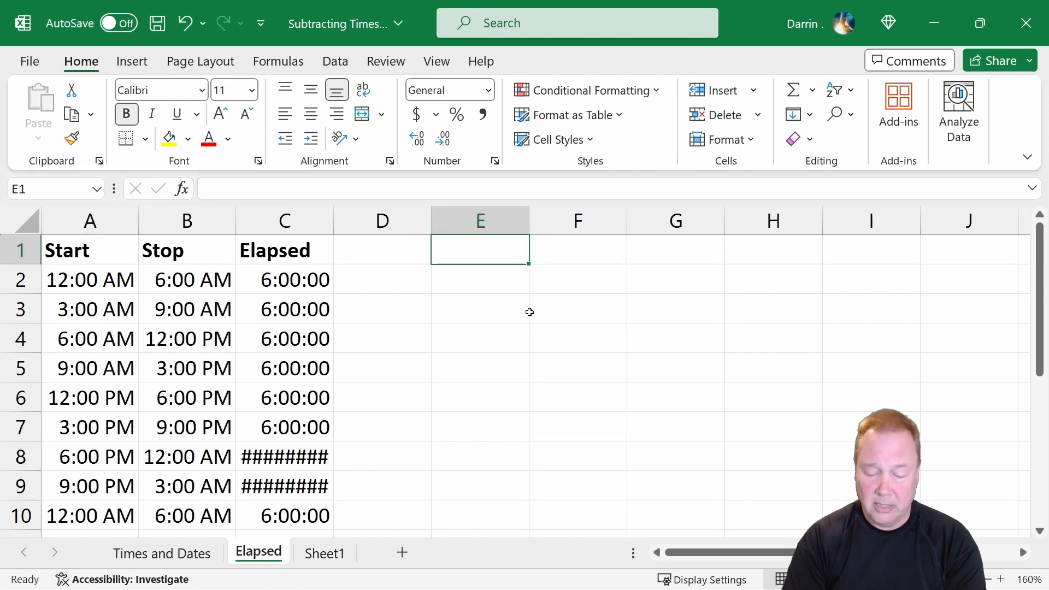
type("=")
key("BackSpace")
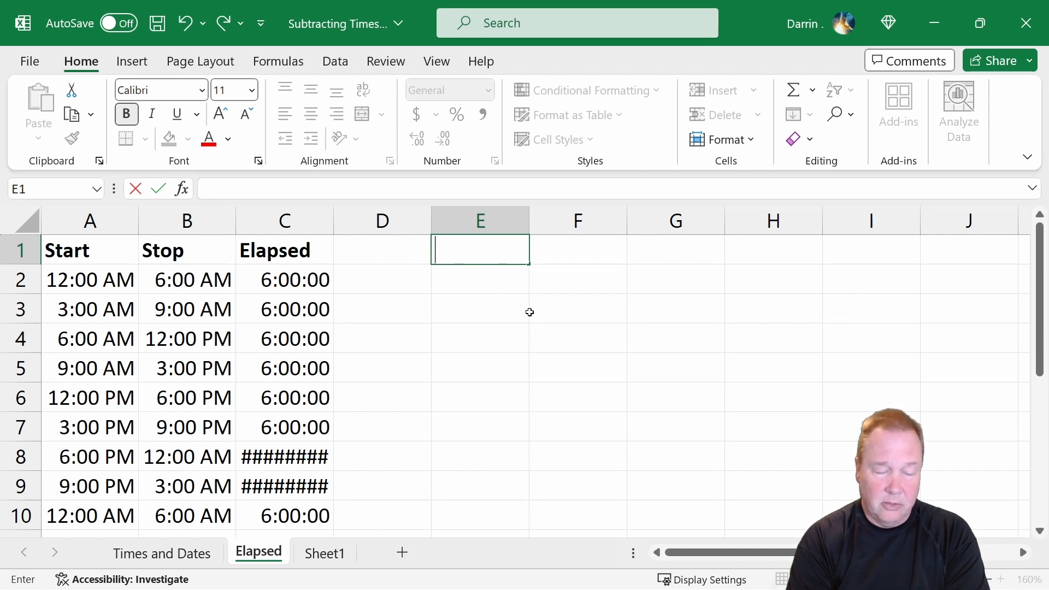
type("1/2/")
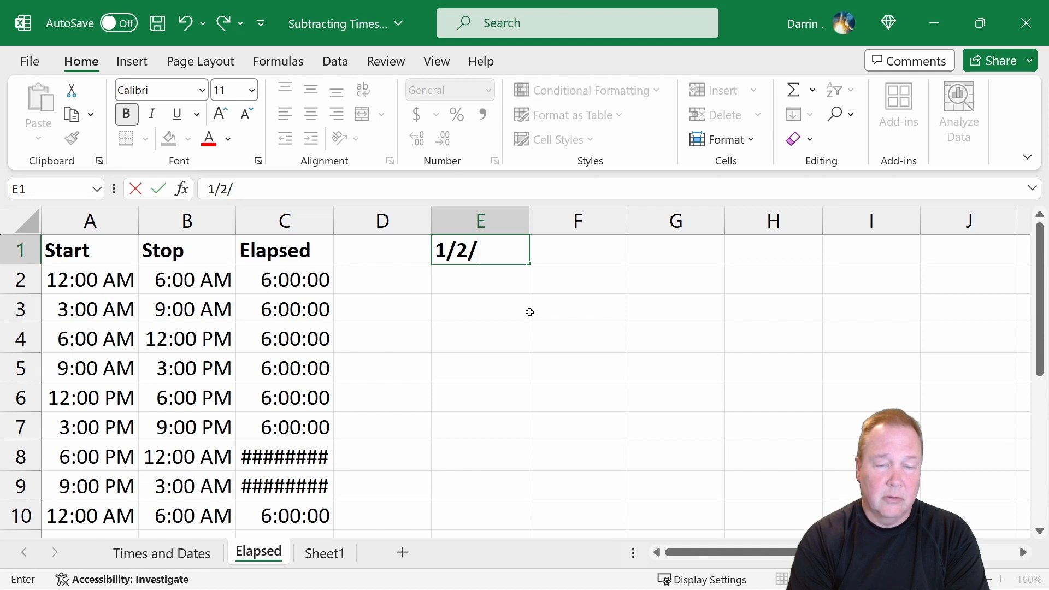
type("1900")
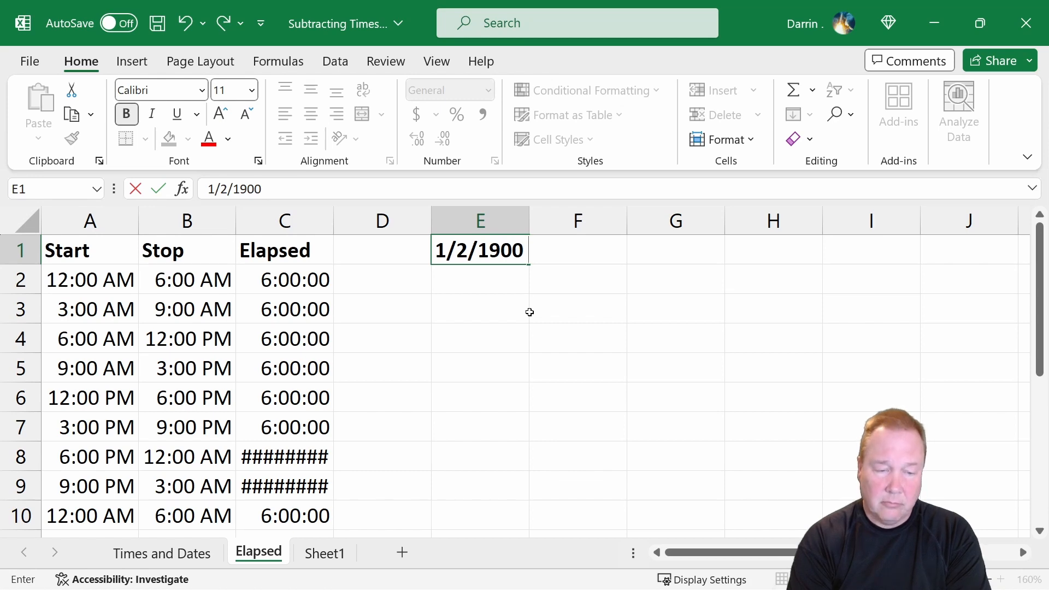
type(" 9:00")
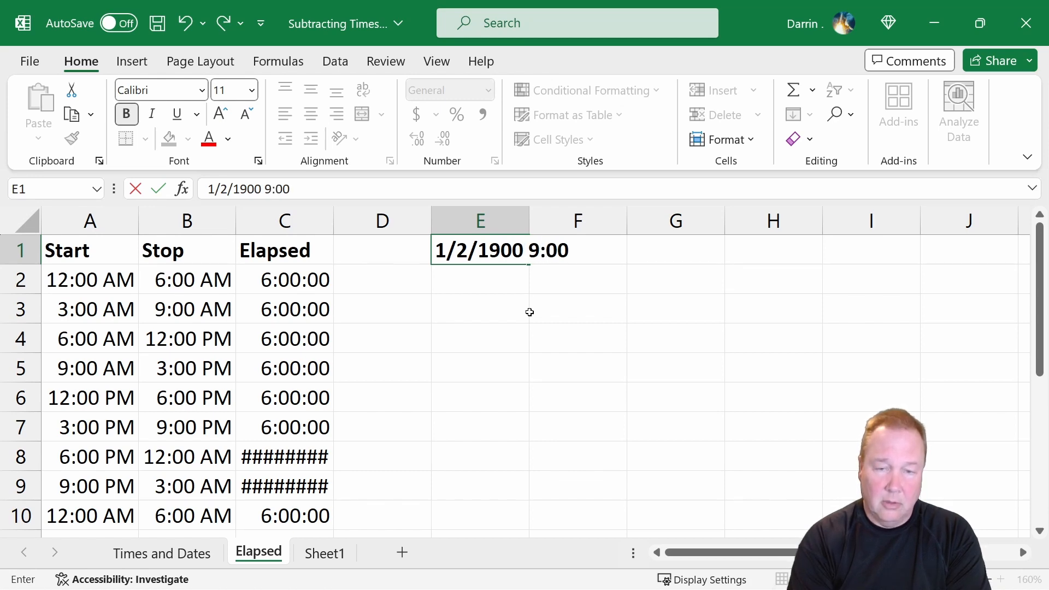
key("BackSpace")
key("BackSpace")
key("BackSpace")
key("BackSpace")
type("21")
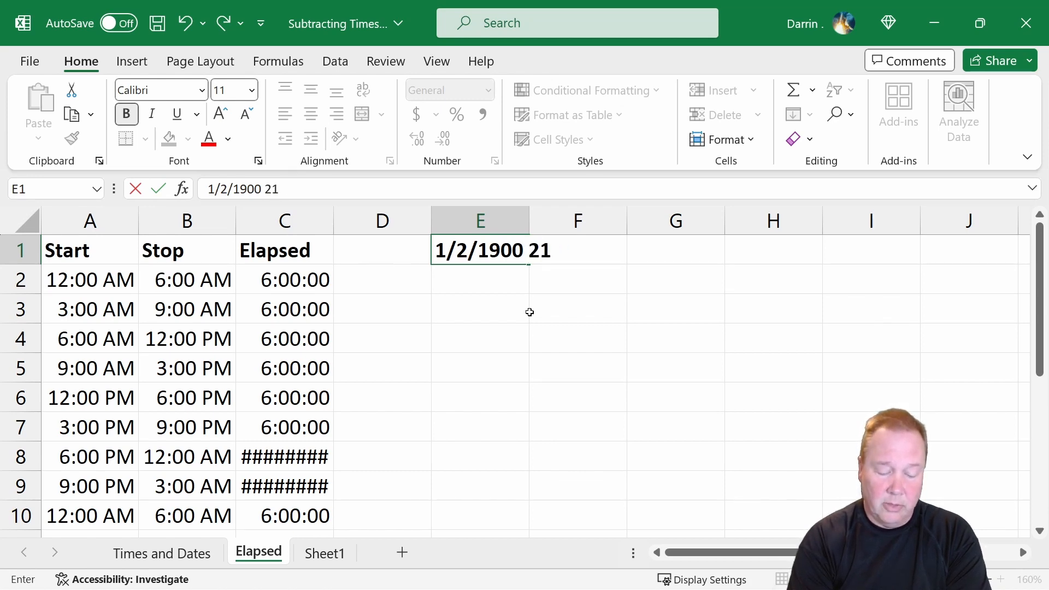
type(":00")
key("Return")
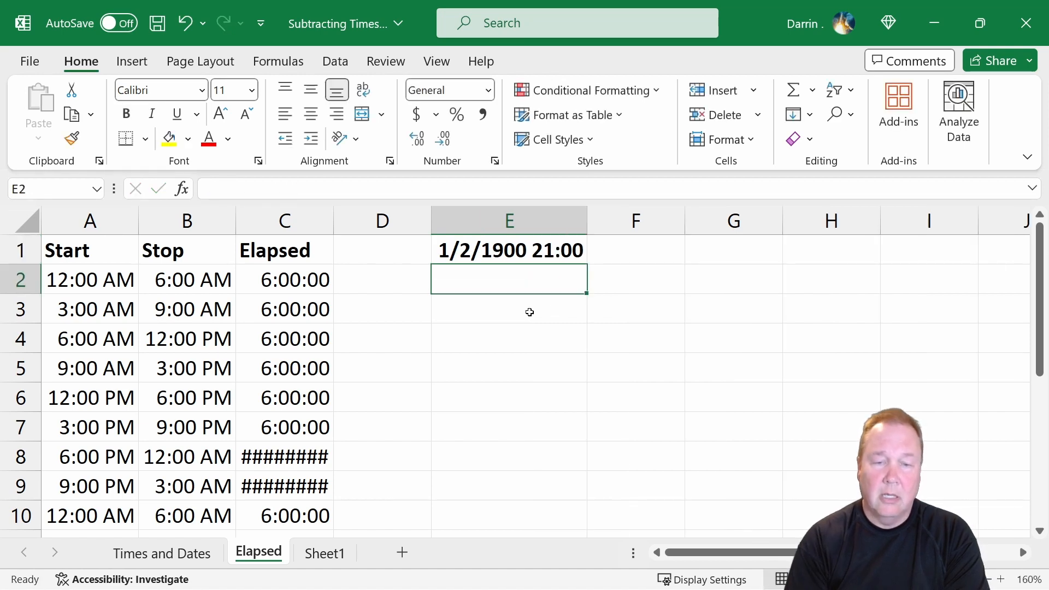
key("Up")
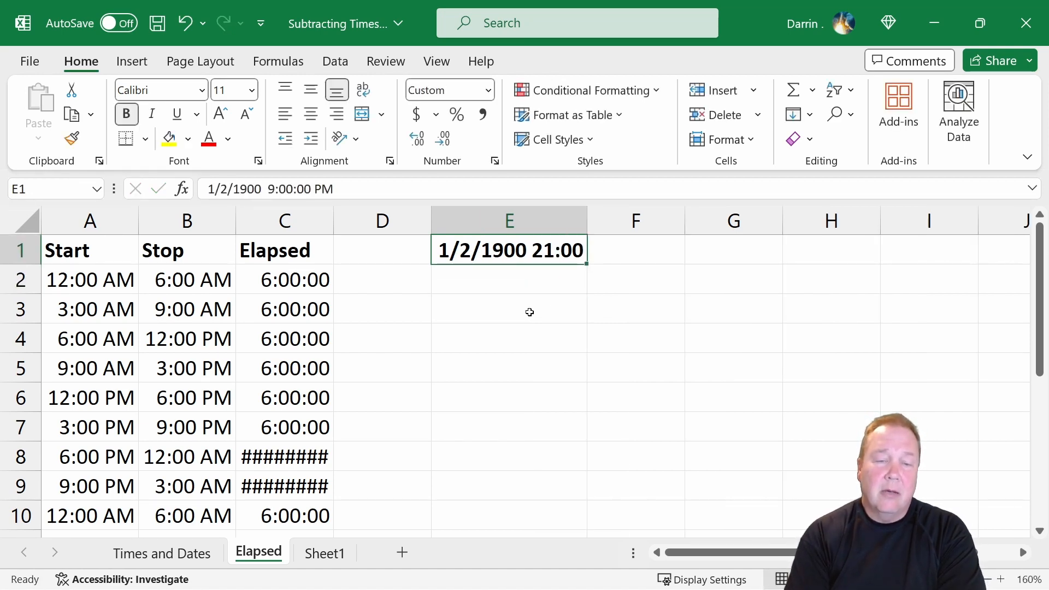
Enter the combined date and time 1/3/1900 3:00 in cell F1
key("Right")
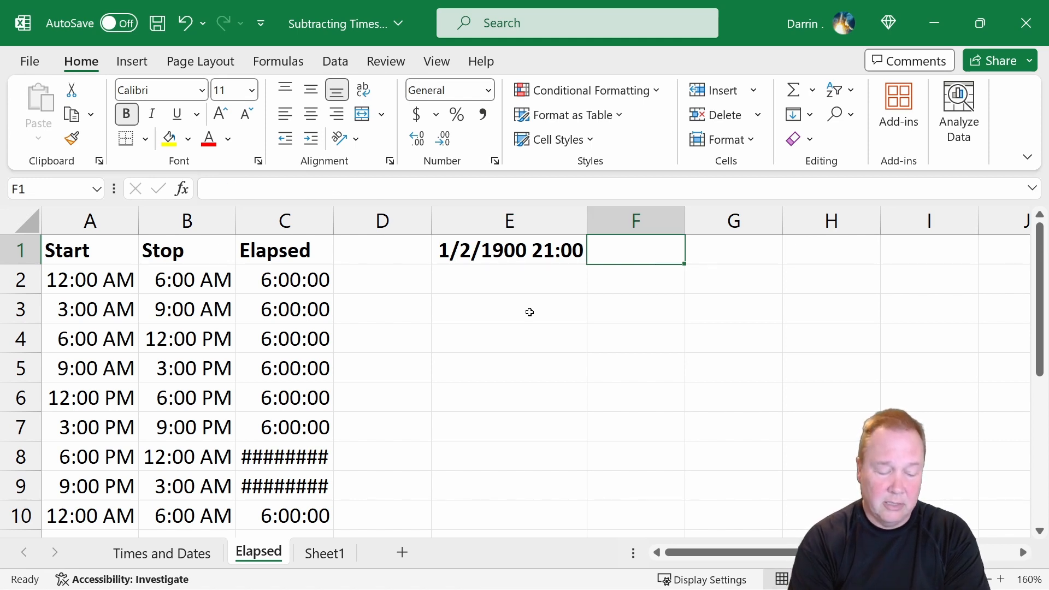
type("1/3/")
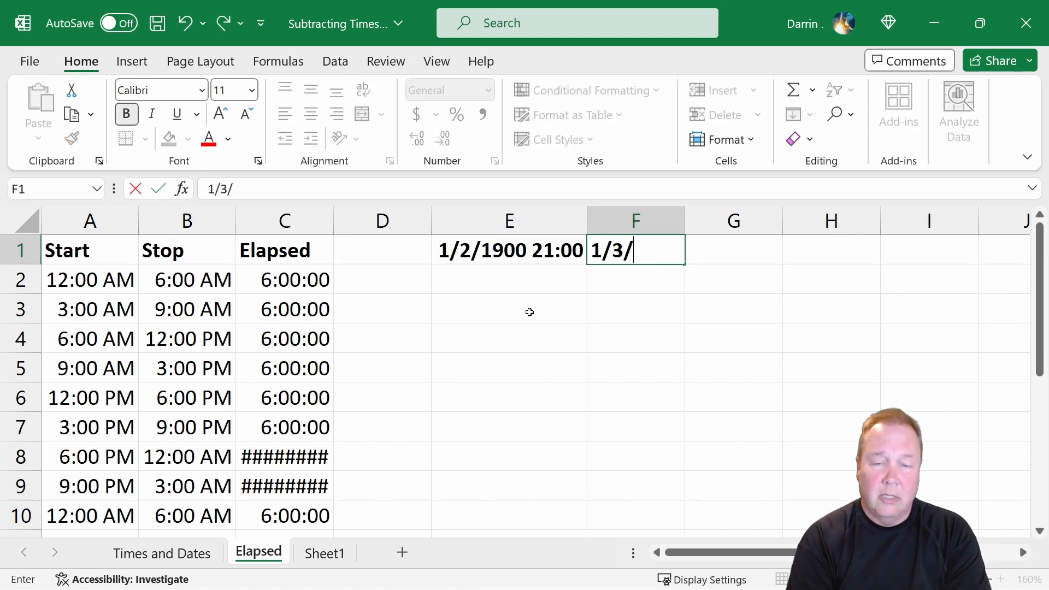
type("1900")
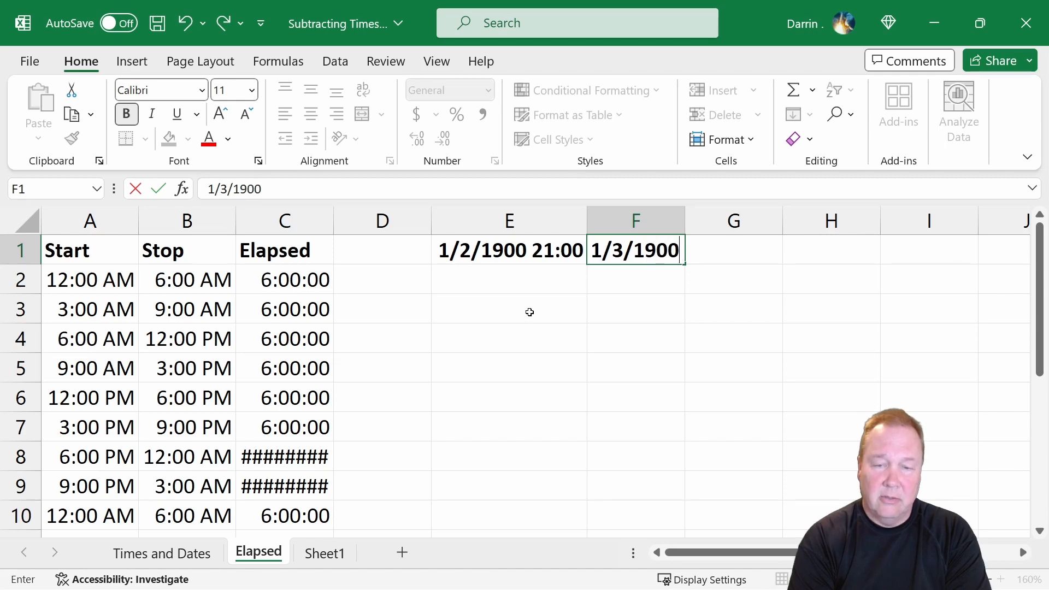
type(" 3")
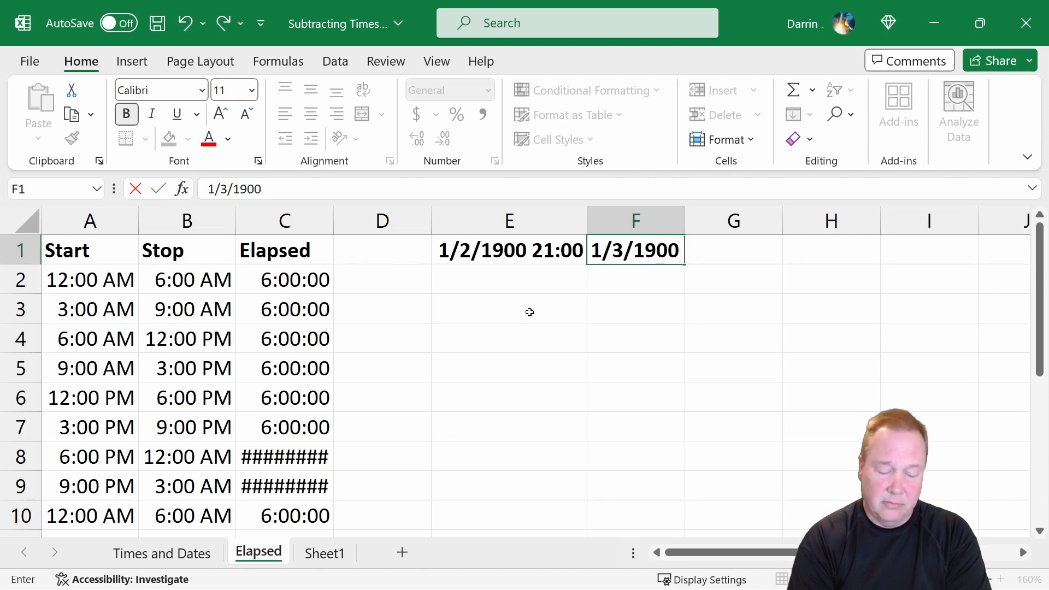
type(":00")
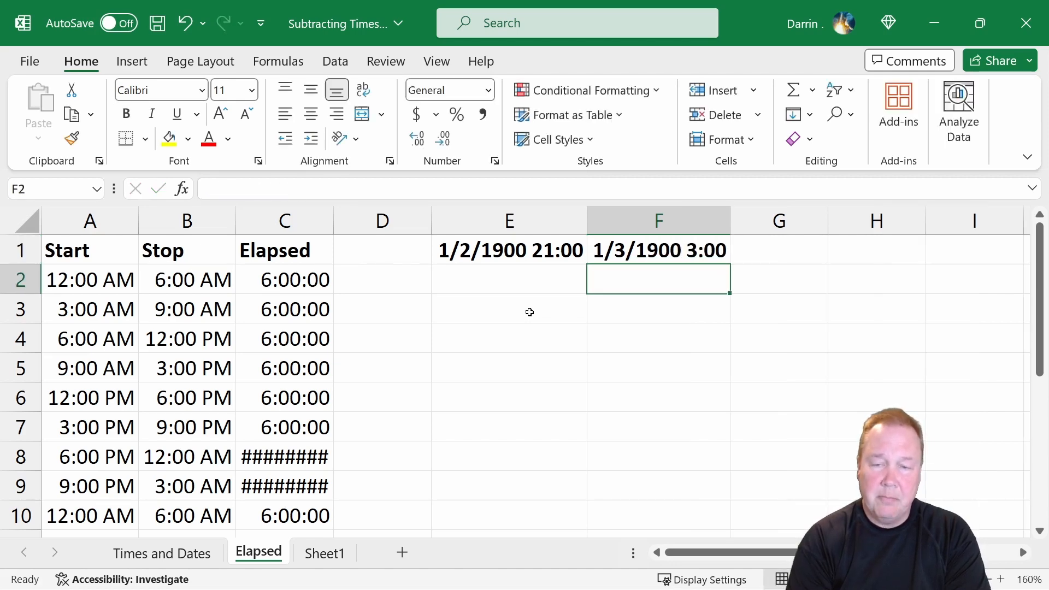
key("Return")
Enter the formula =F1-E1 in cell G1 to subtract the start date and time from the stop date and time
key("Up")
key("Right")
type("=")
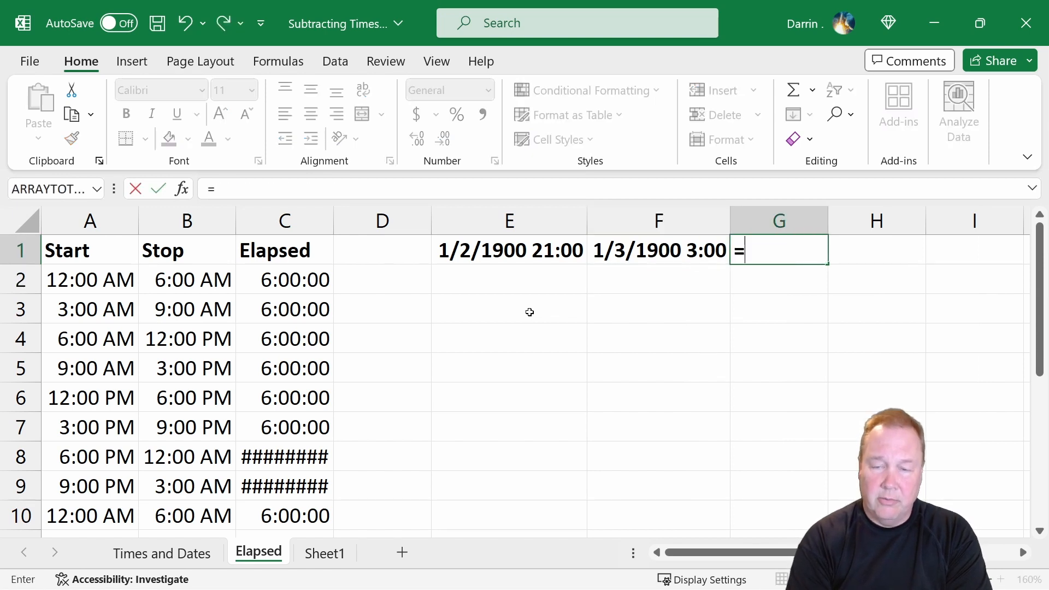
type("f1-")
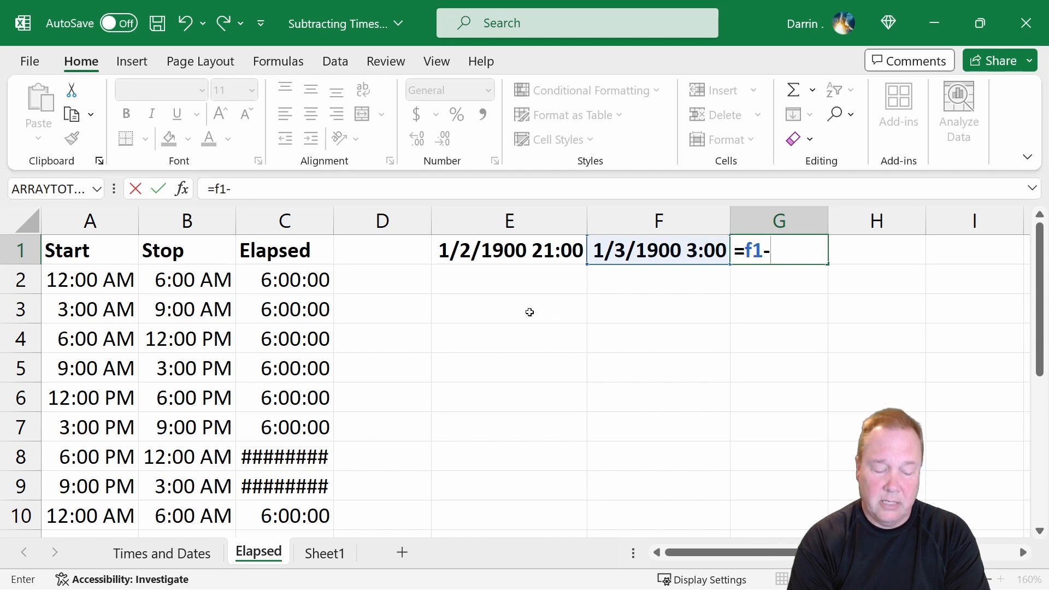
type("e1")
key("Return")
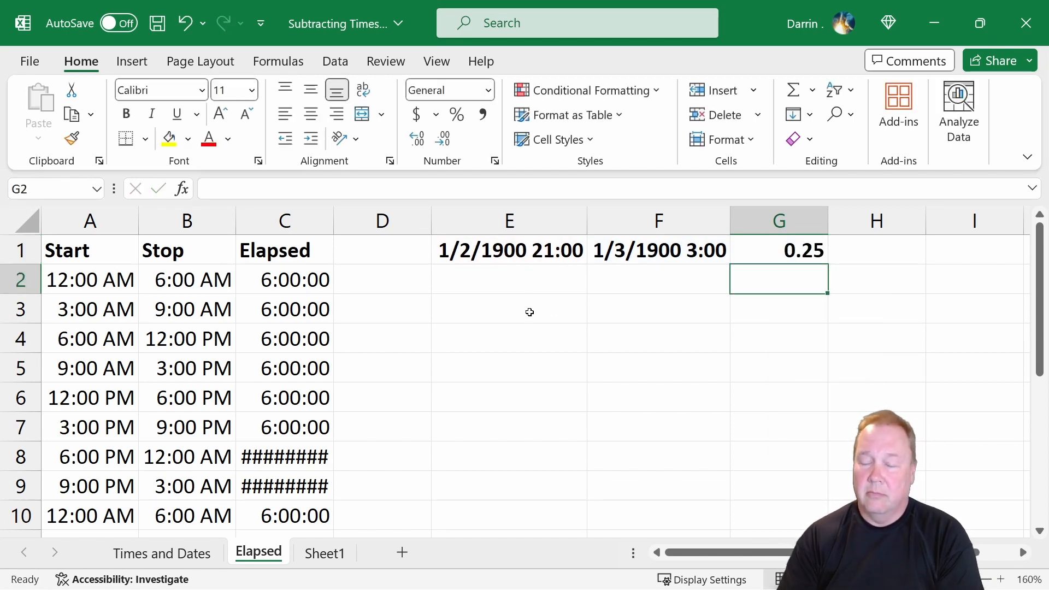
Format cell G1 with the Time type 37:30:55
left_click(779, 221)
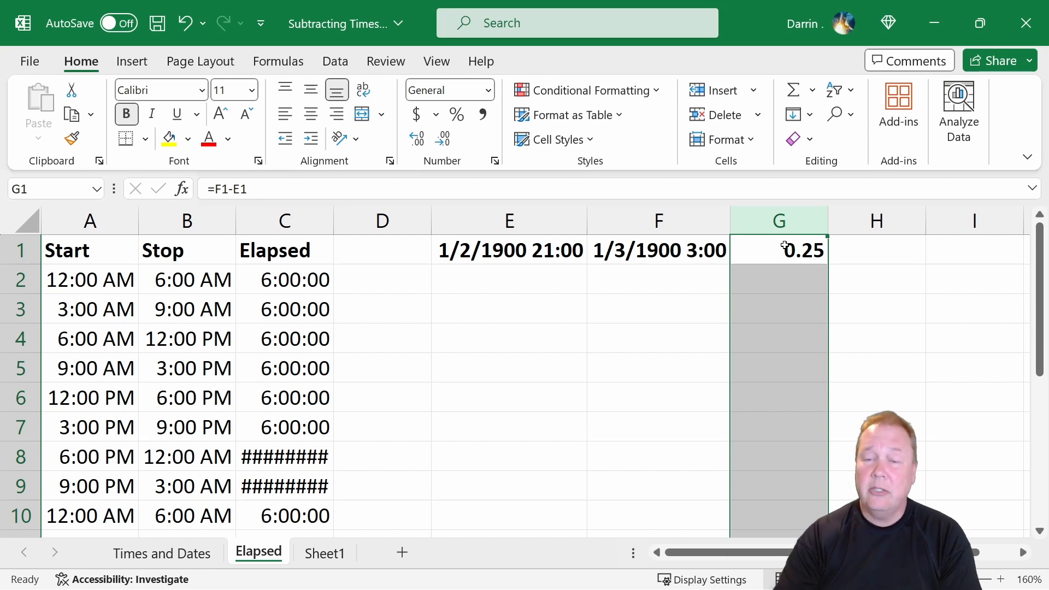
left_click(785, 247)
right_click(787, 249)
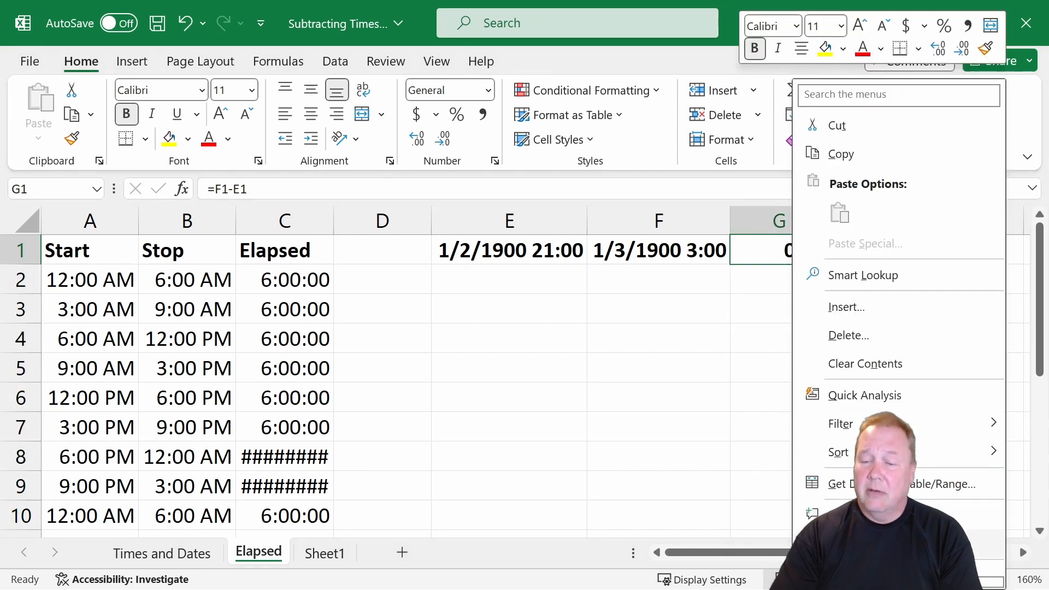
mouse_move(899, 582)
left_click(842, 495)
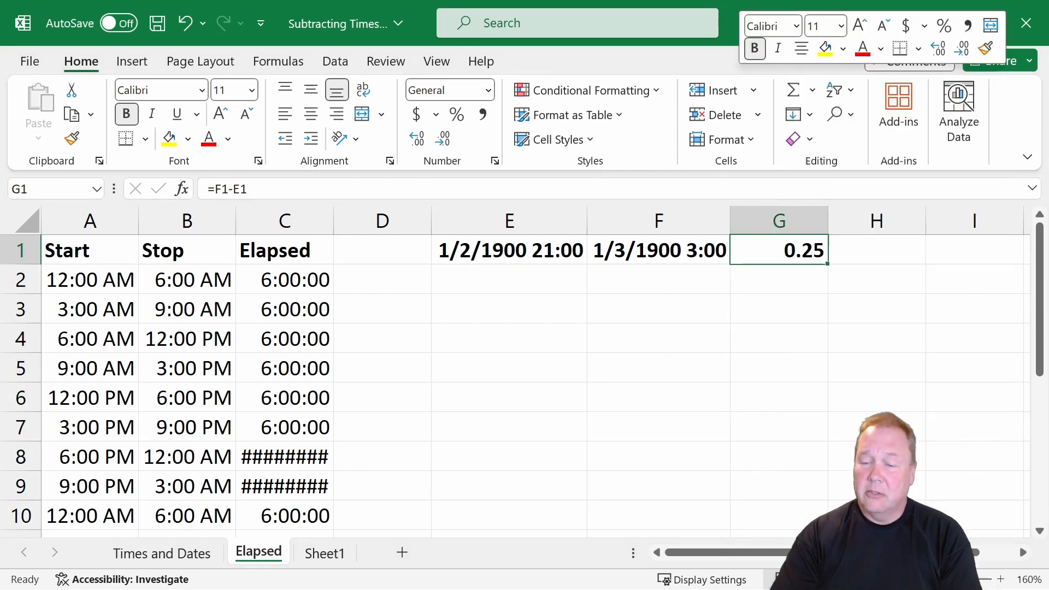
left_click(601, 260)
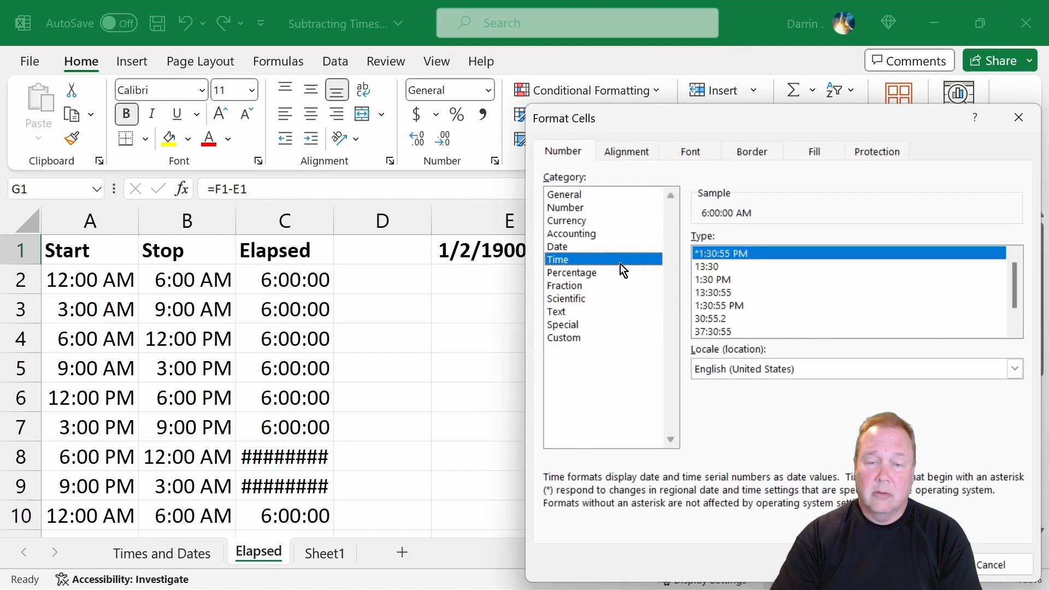
left_click(729, 331)
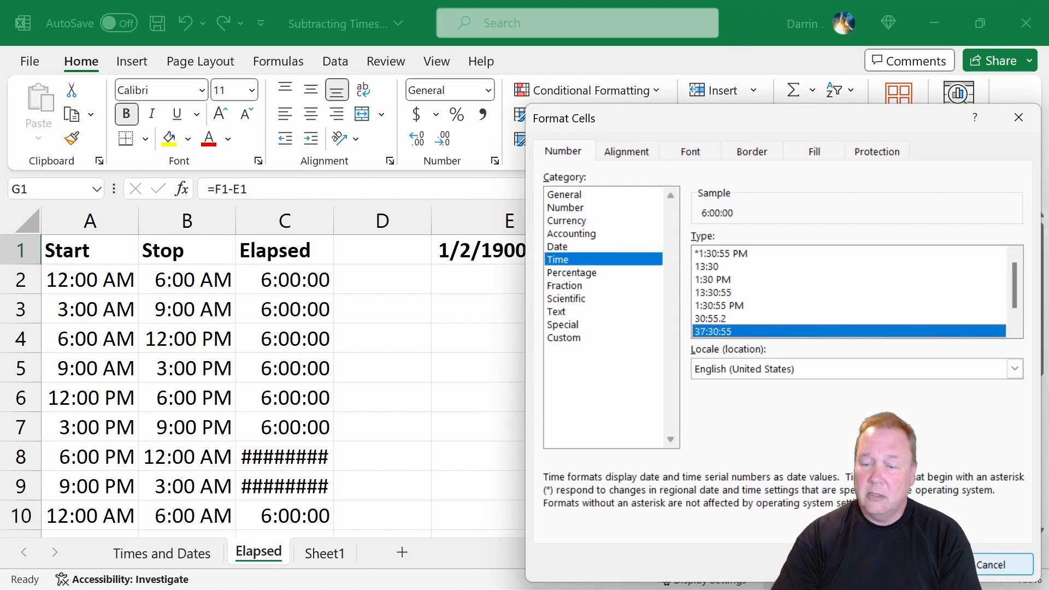
left_click(932, 565)
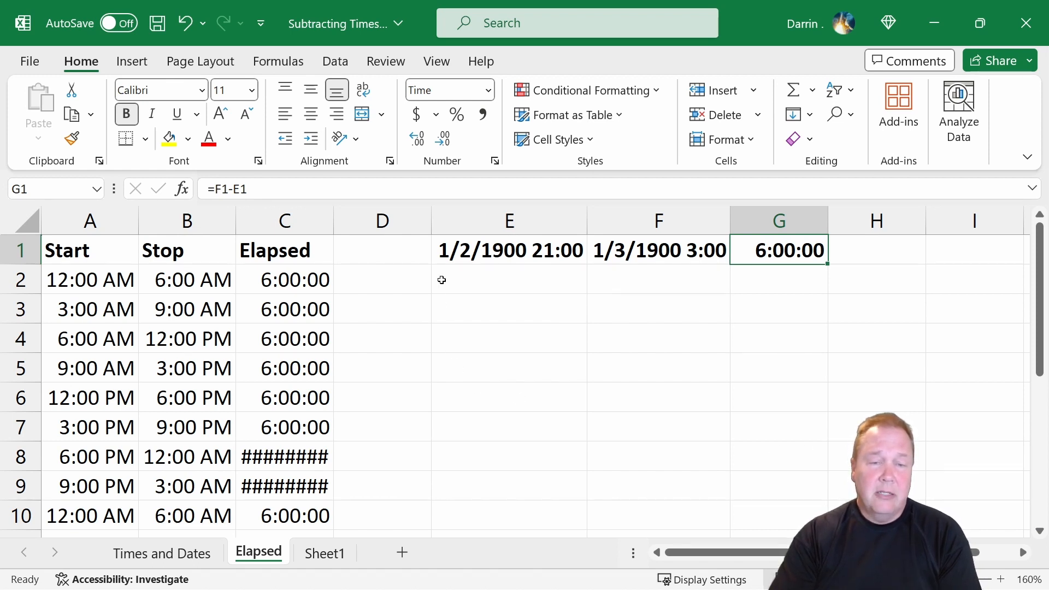
Clear the contents of the dated example in cells E1:G1
left_click(453, 254)
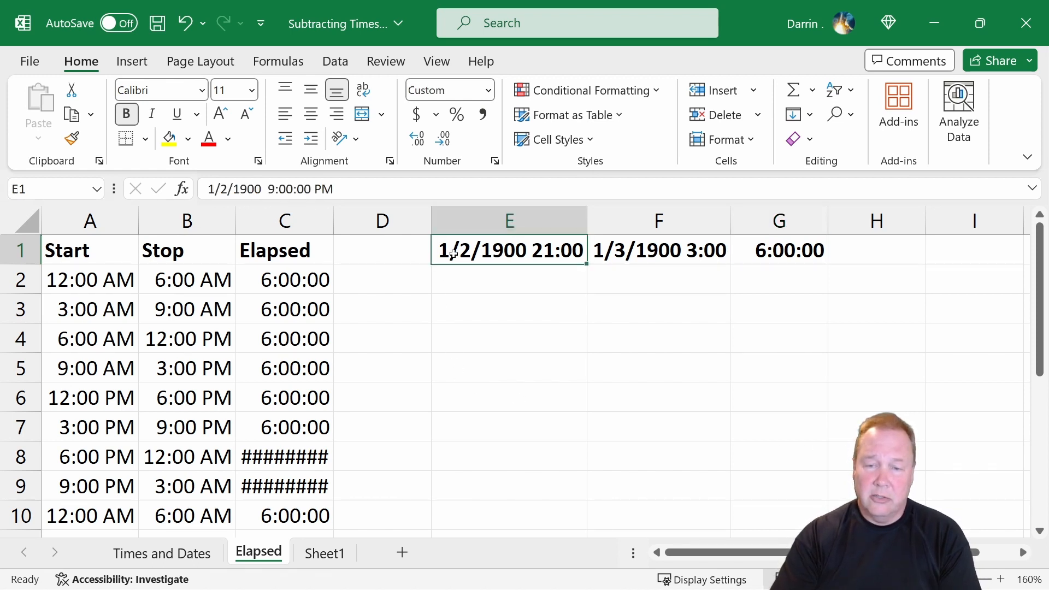
left_click_drag(453, 254, 769, 255)
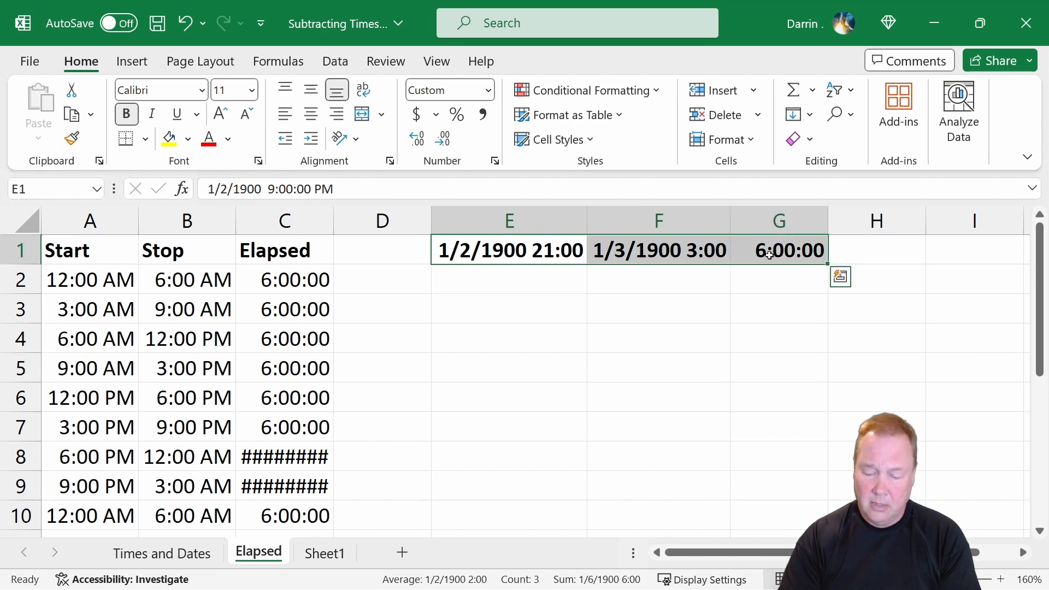
key("Delete")
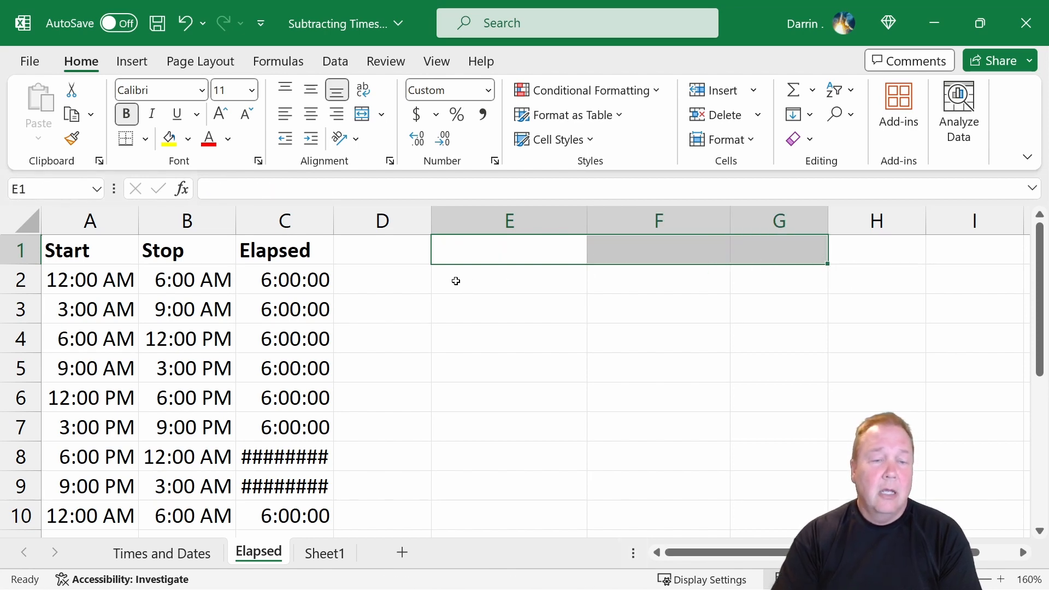
Enter the formula =SECOND(A1) in cell E2
left_click(450, 278)
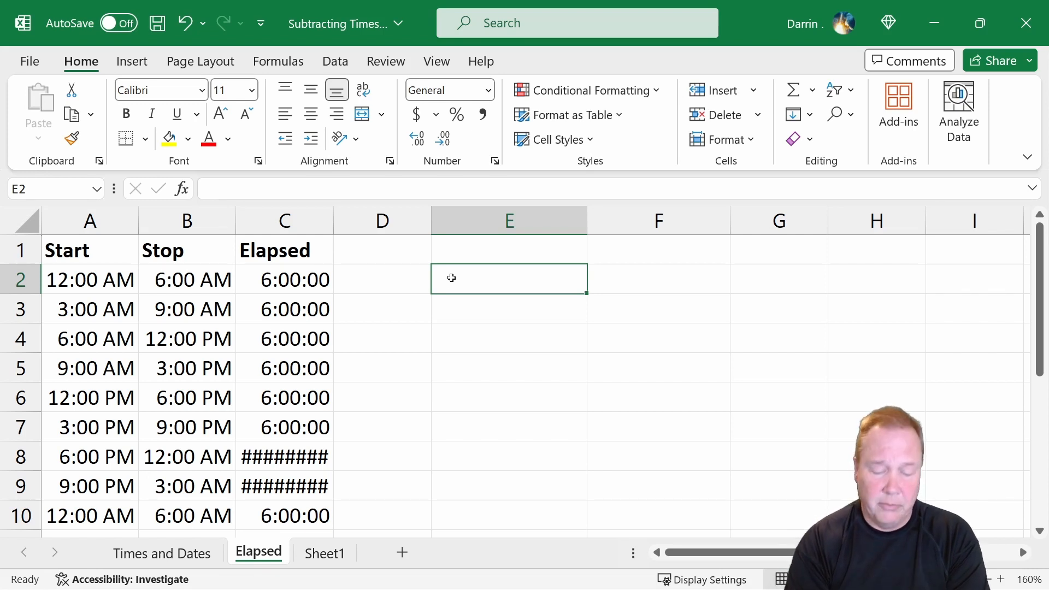
type("=se")
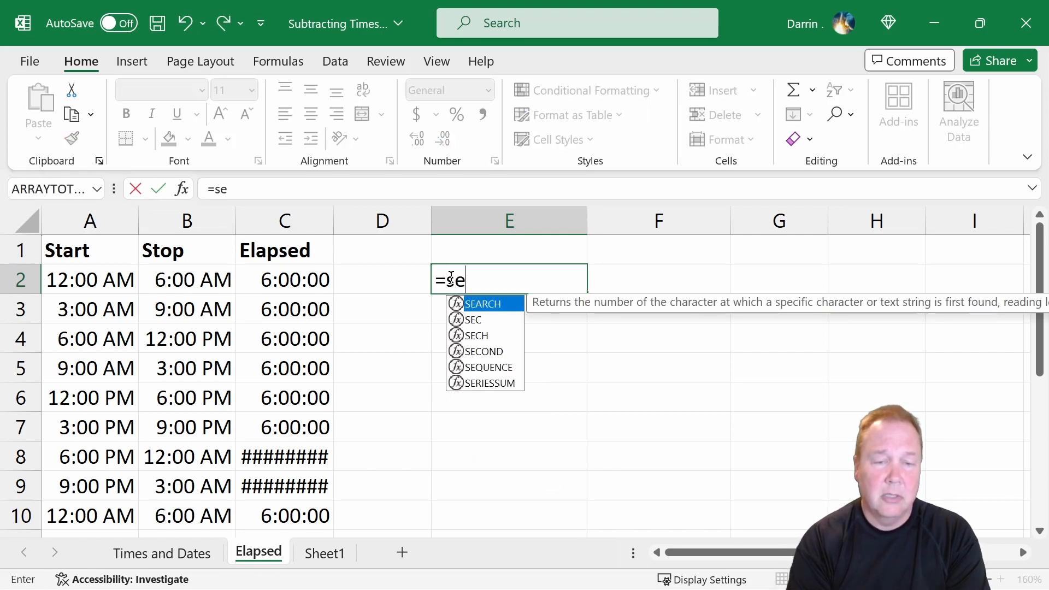
type("cond(")
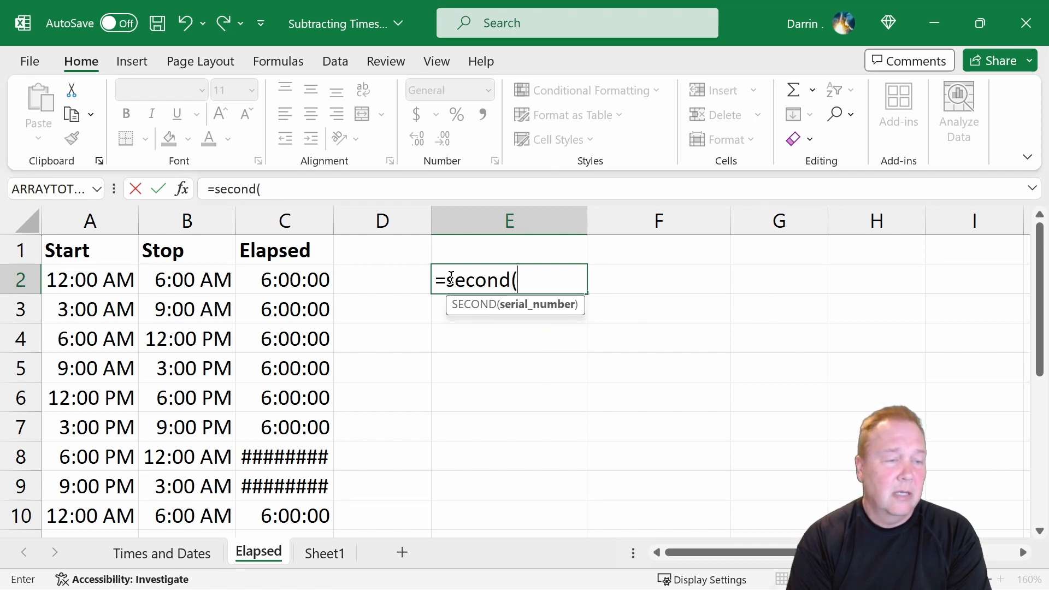
type("a1")
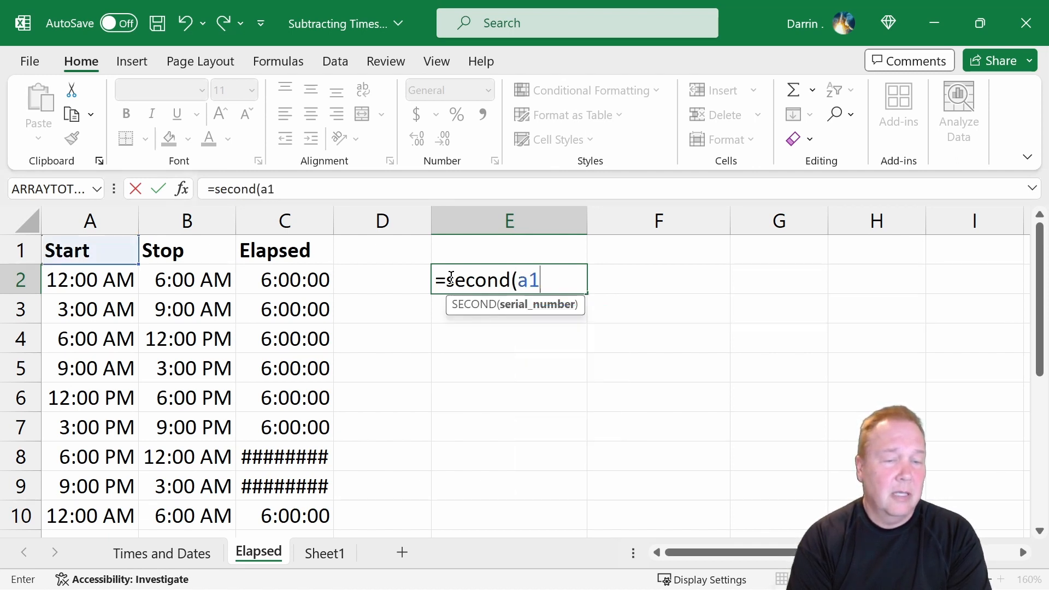
type(")")
key("Return")
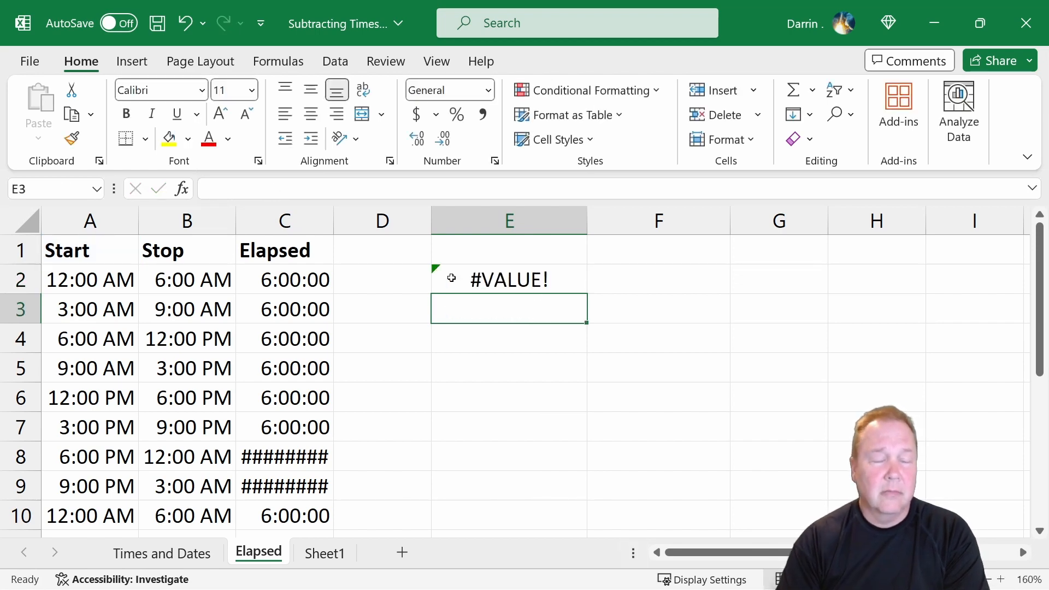
Change the reference in the E2 SECOND formula to A2 and reselect that cell
left_click(455, 278)
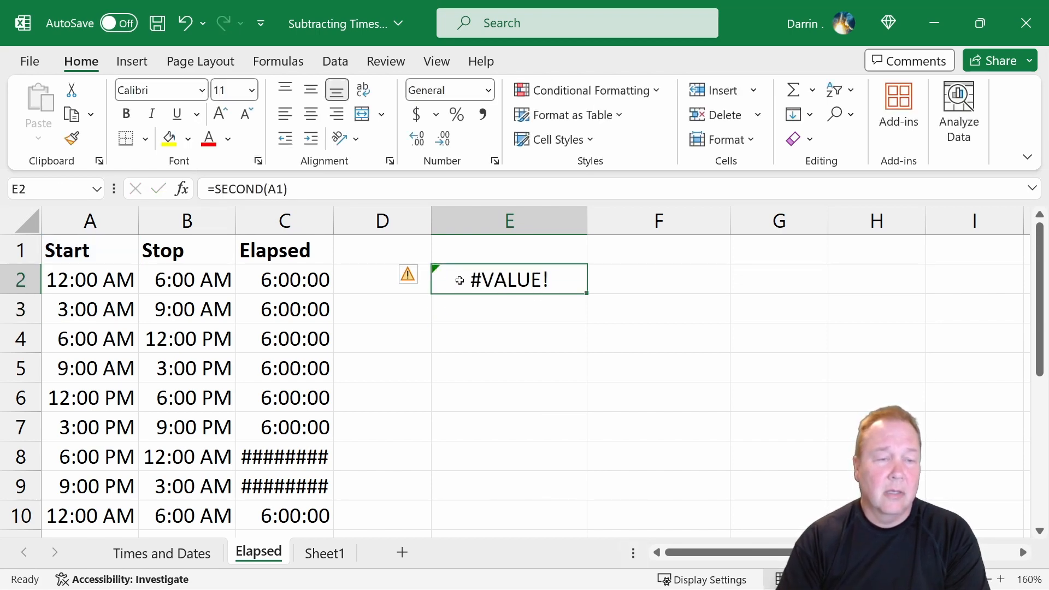
left_click(283, 189)
key("BackSpace")
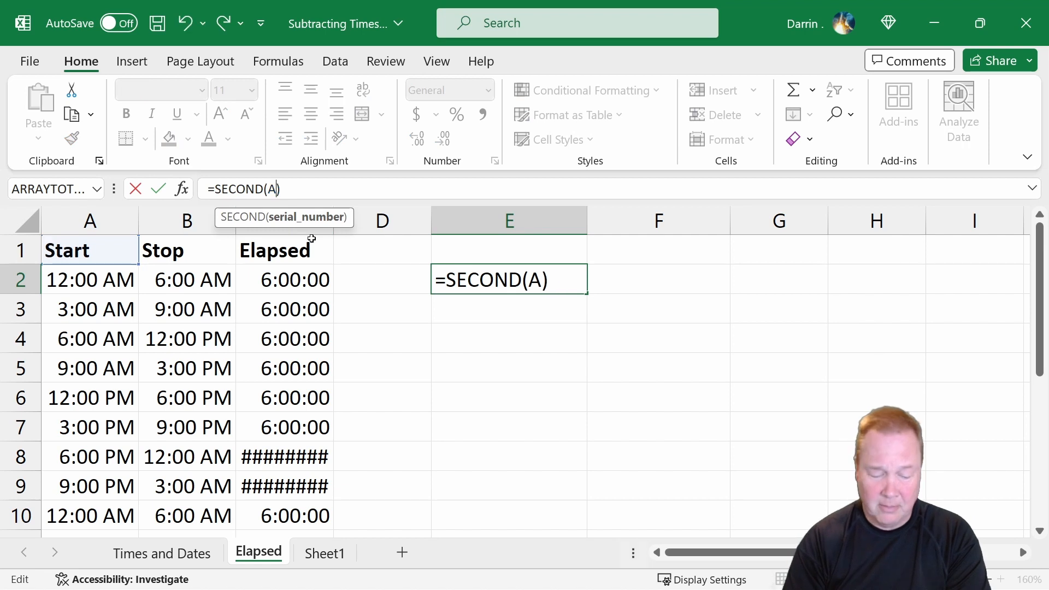
type("2")
key("Return")
key("Up")
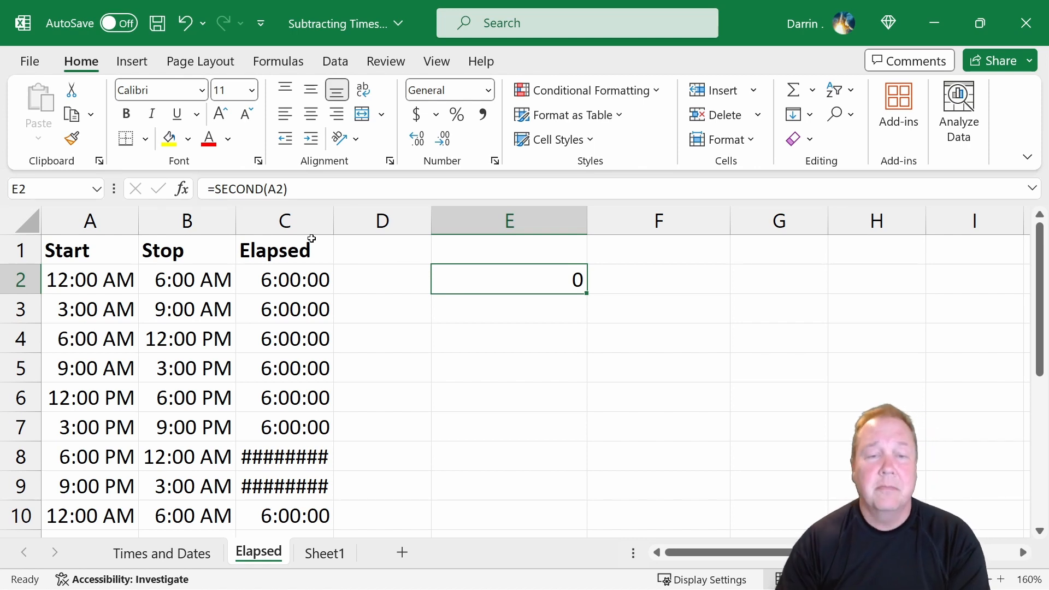
Enter the formula =MINUTE(A2) in cell F2 to extract the minutes of the start time
left_click(621, 280)
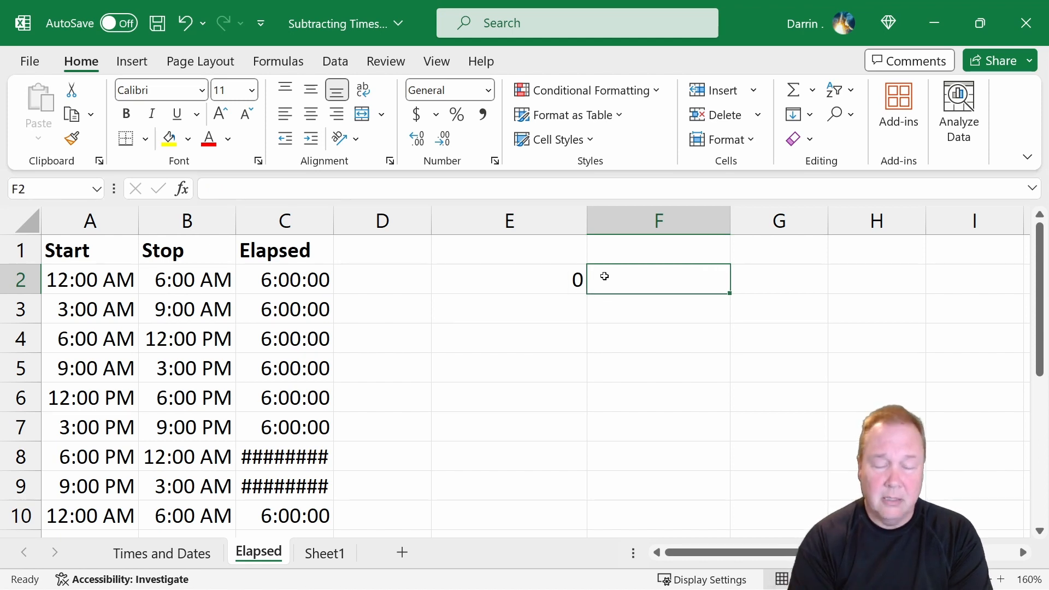
type("min")
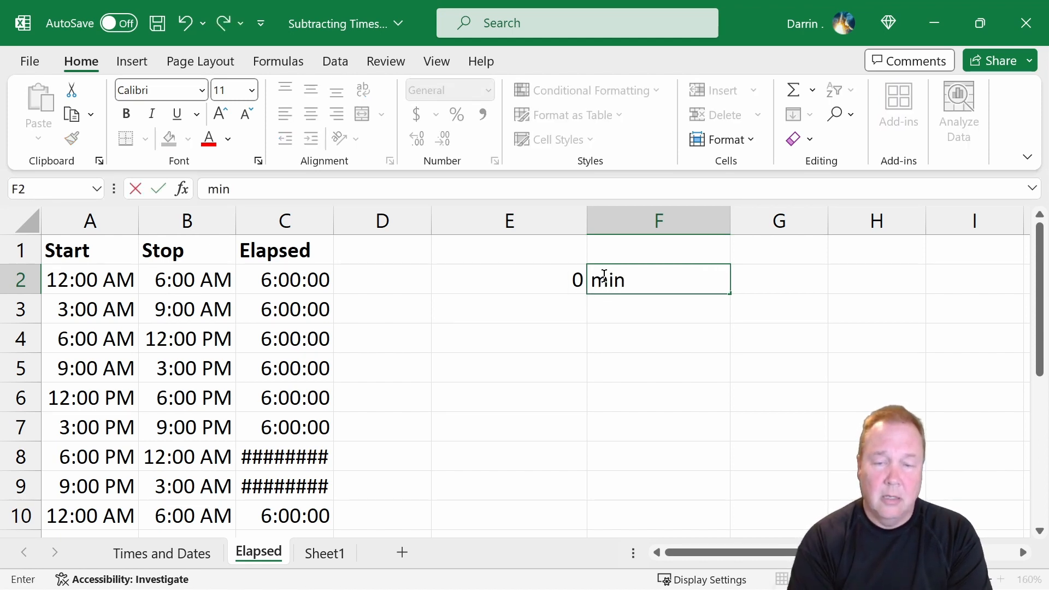
key("BackSpace")
key("BackSpace")
key("BackSpace")
type("=minute")
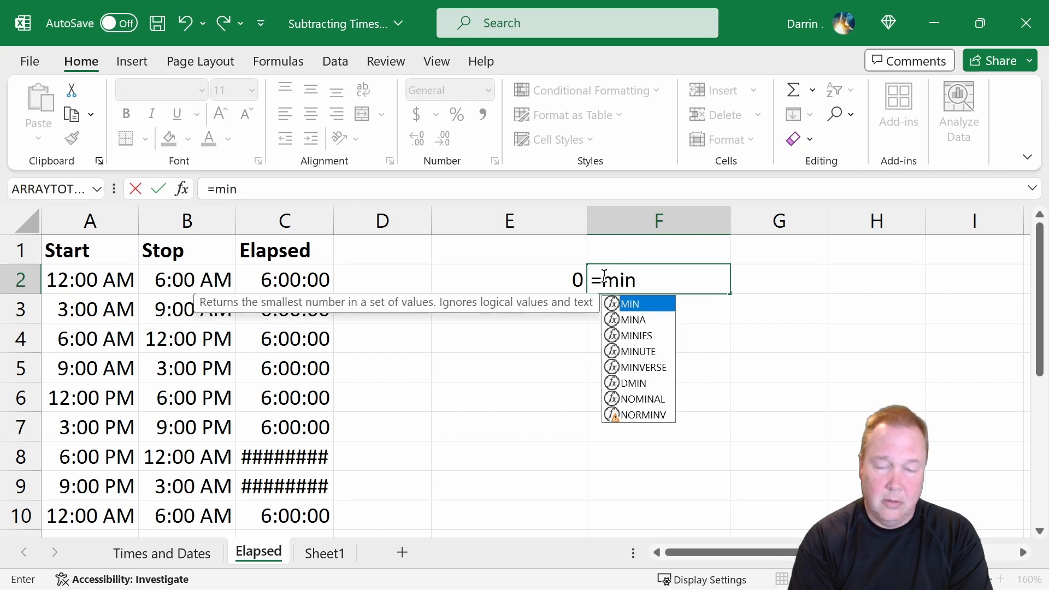
type("(")
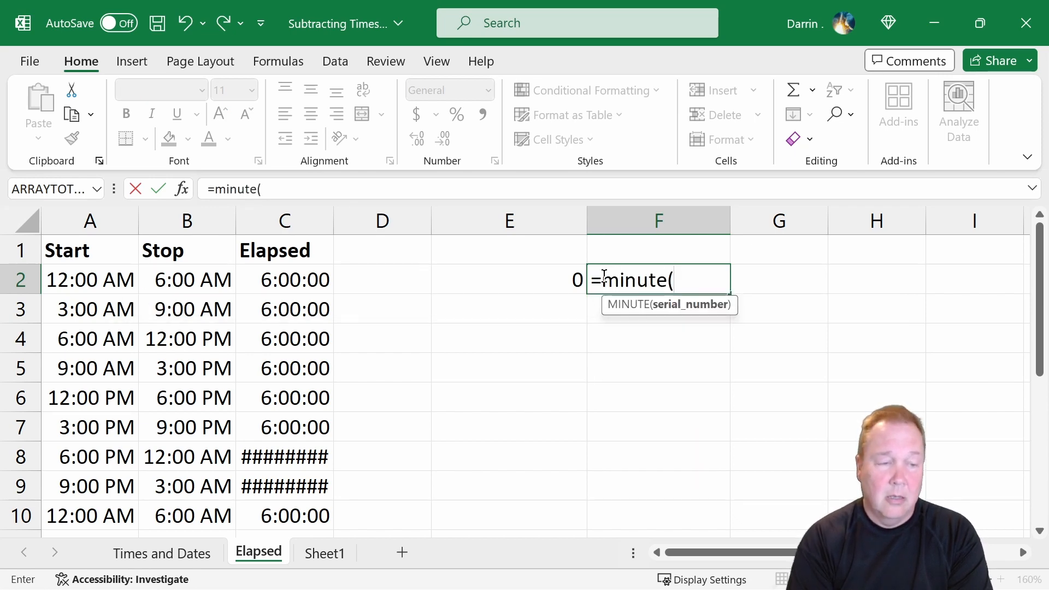
type("a2)")
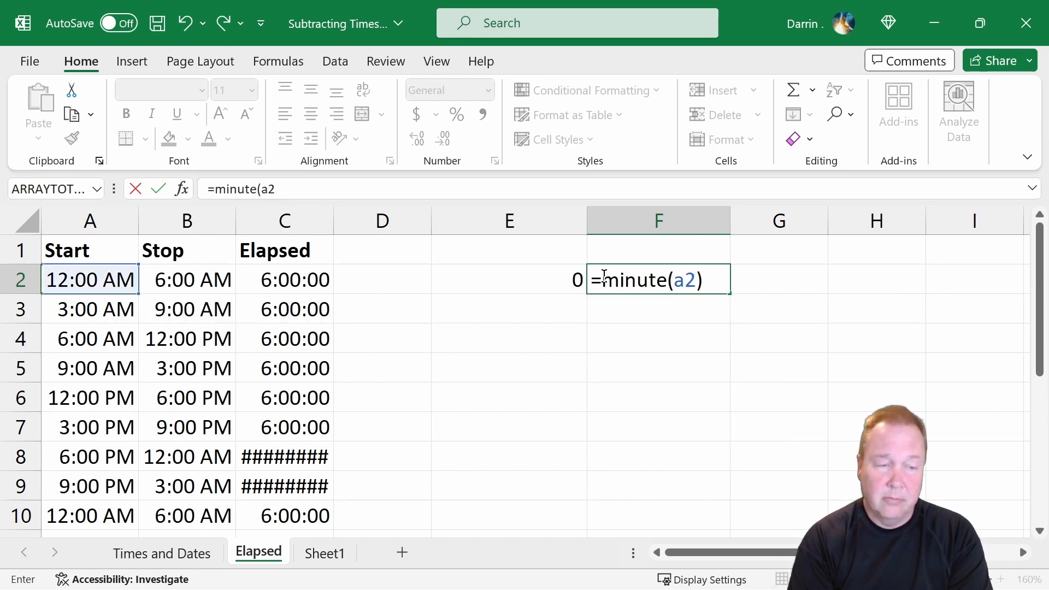
key("Return")
Enter the formula =HOUR(A2) in cell G2 to extract the hour of the start time
key("Up")
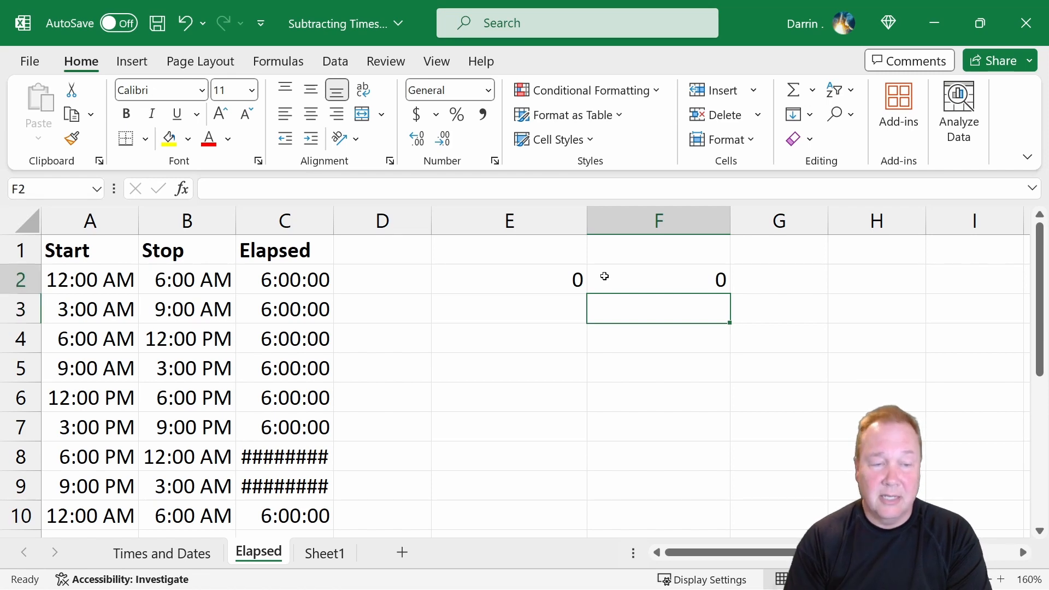
key("Right")
type("=")
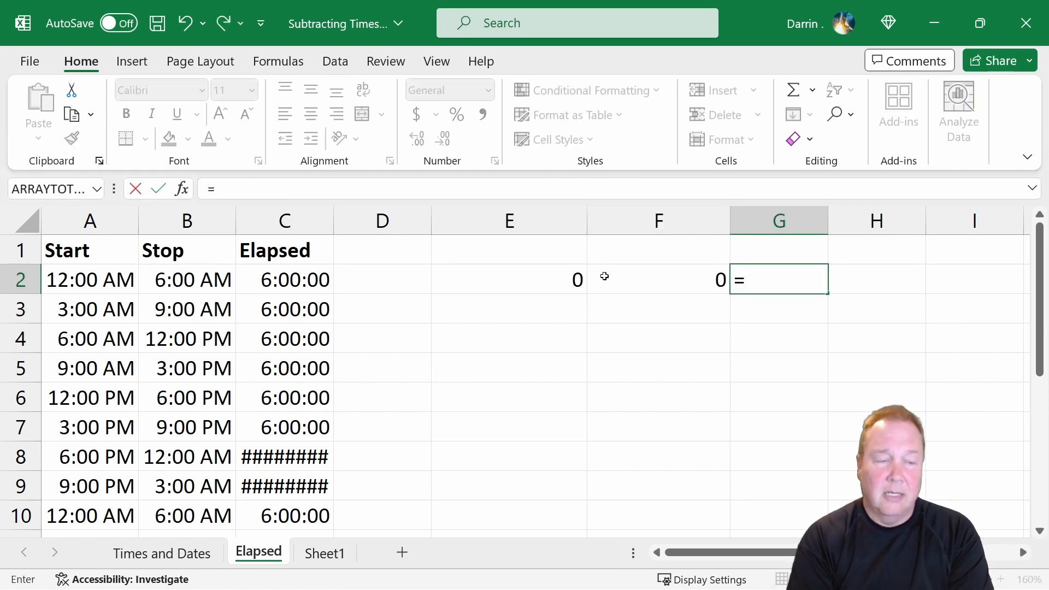
type("hou")
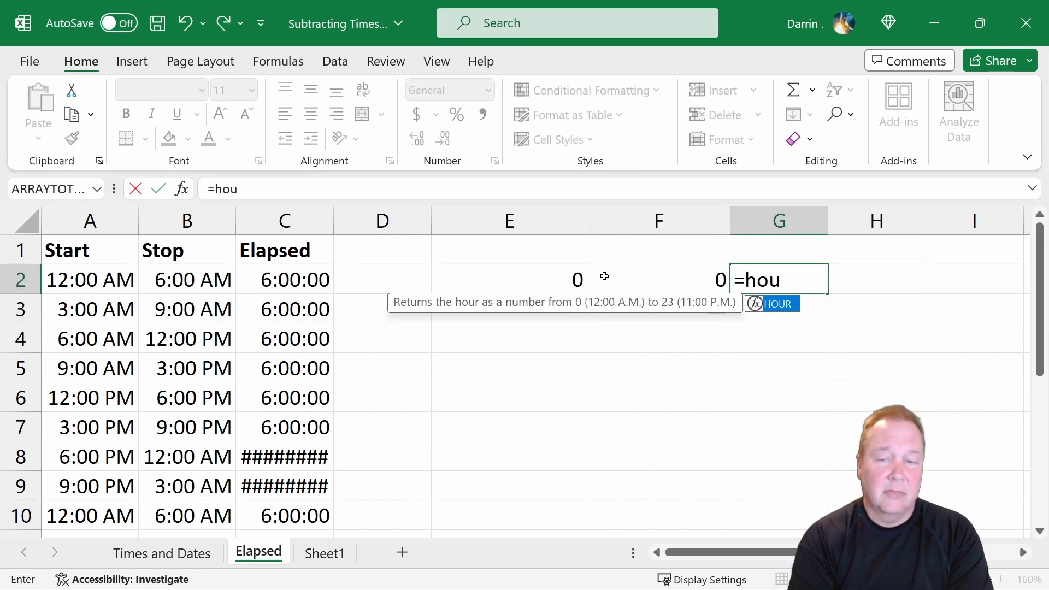
type("r(a2)")
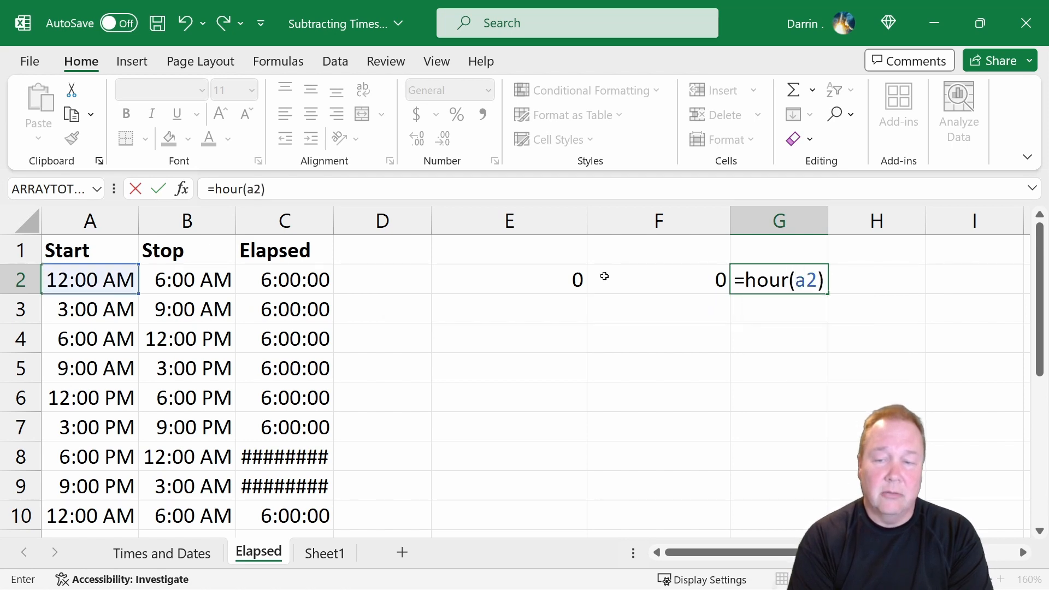
key("Return")
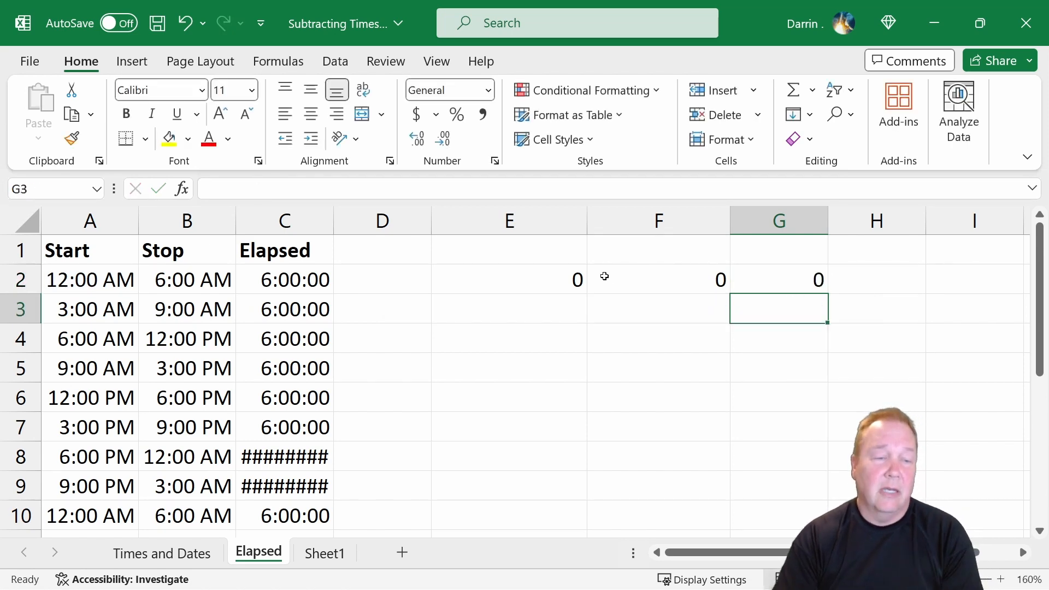
Change the start time in cell A2 to 12:30:00 AM
left_click(85, 275)
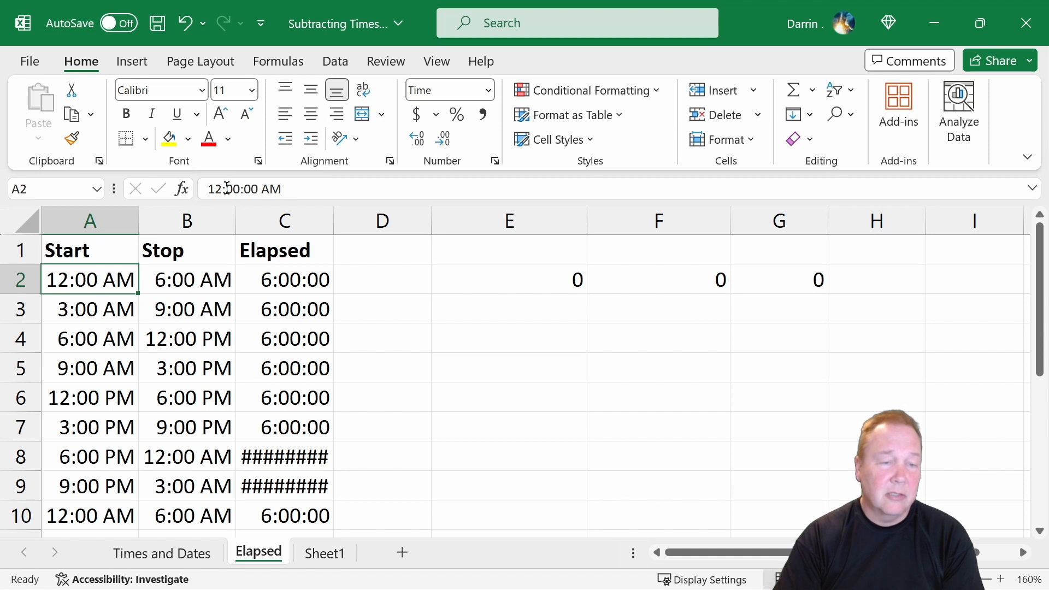
double_click(234, 189)
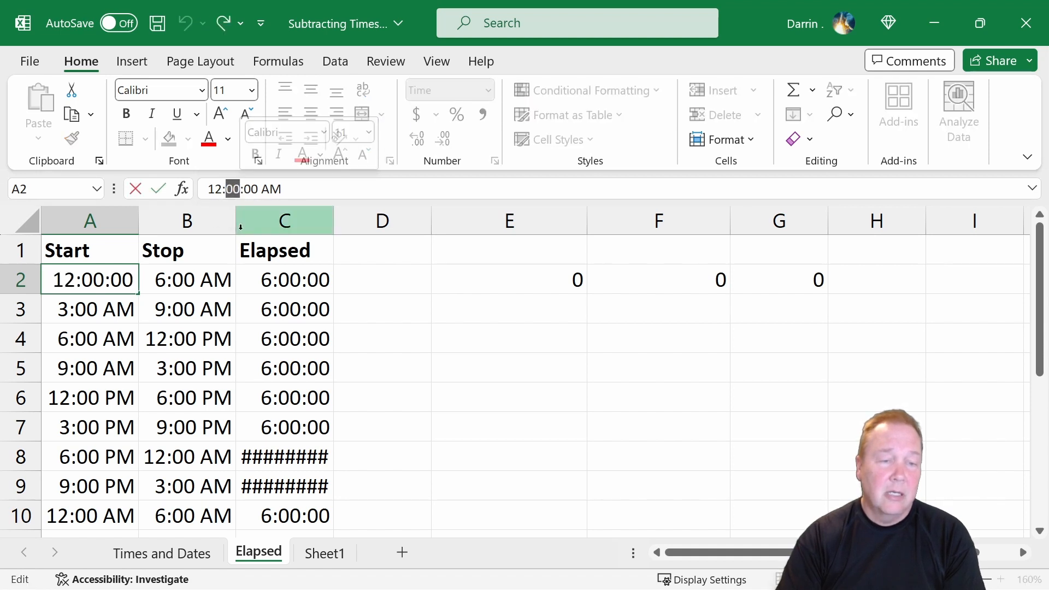
type("30")
key("Return")
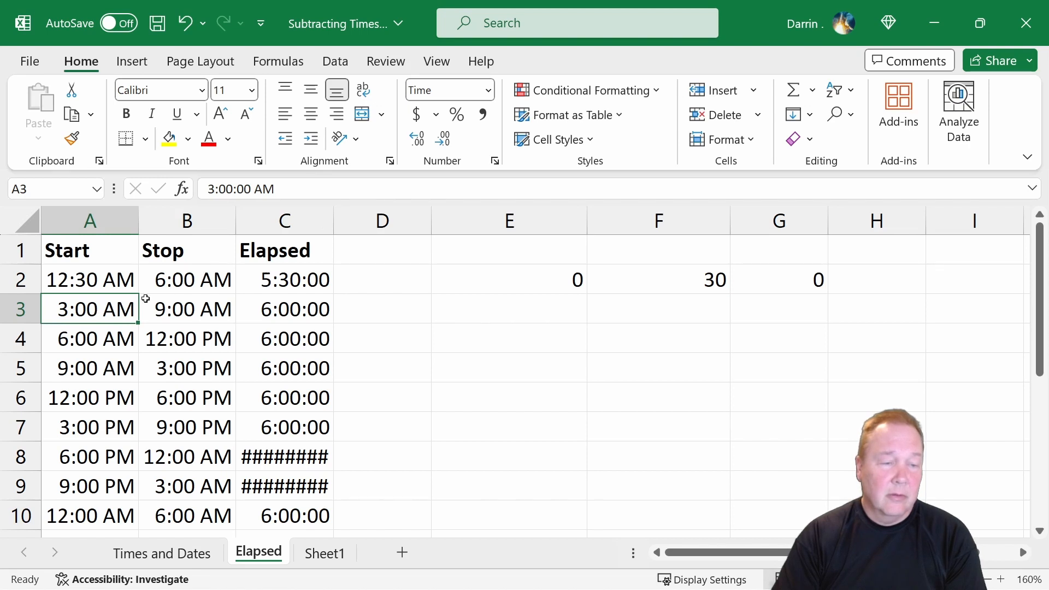
Change the stop time in cell B2 to 6:45:00 AM
left_click(189, 281)
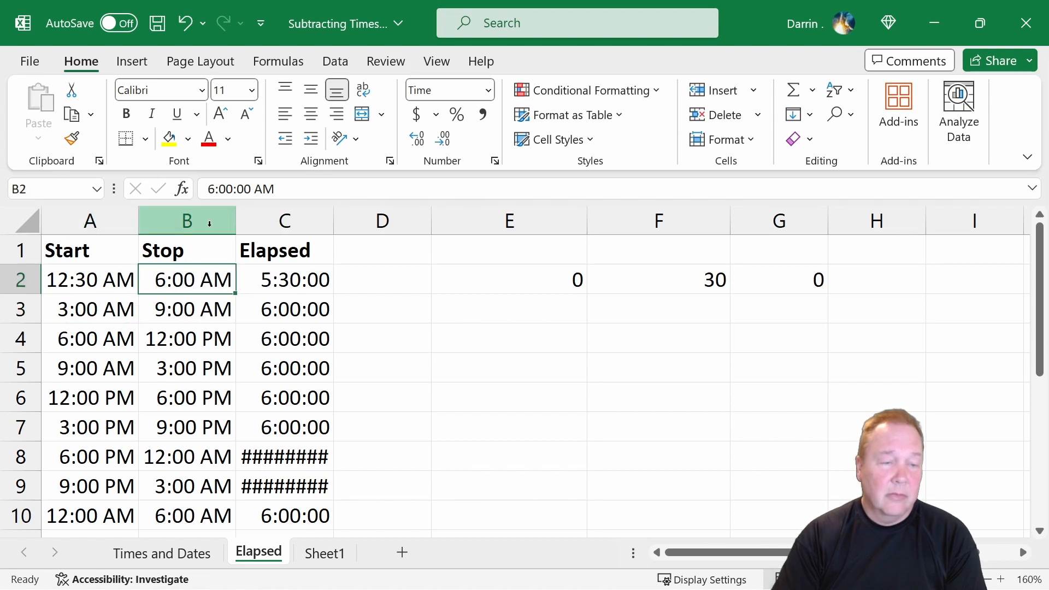
double_click(224, 189)
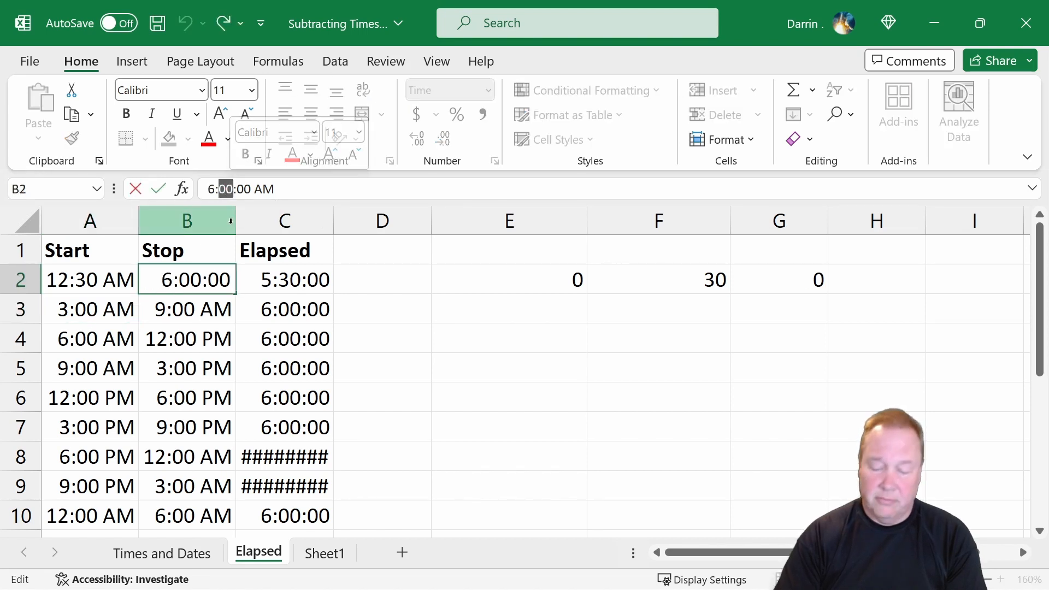
type("45")
key("Return")
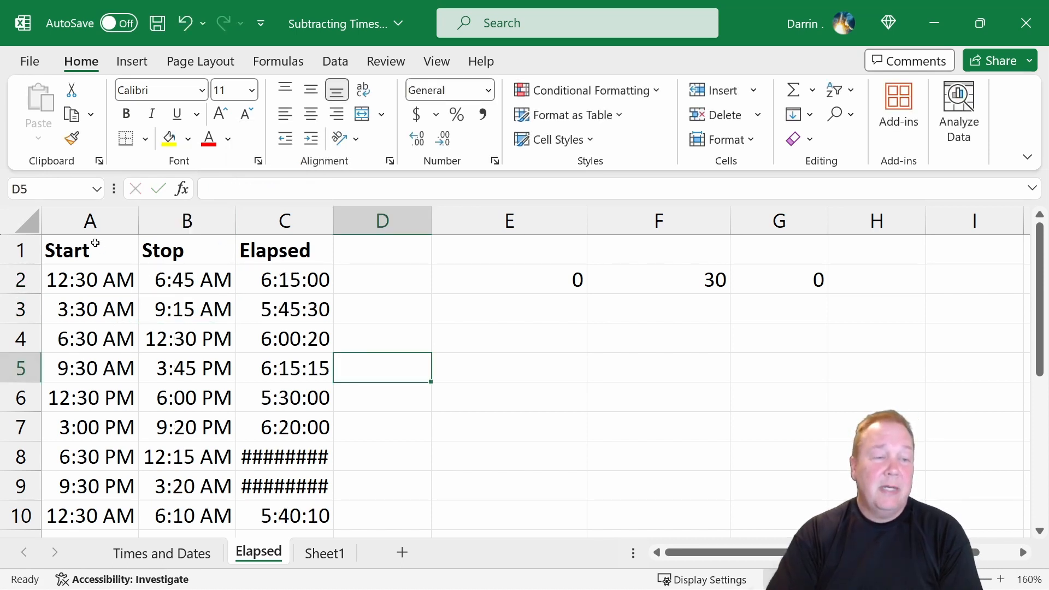
Format the start and stop times in A2:B10 with the *1:30:55 PM time type so they include seconds
left_click_drag(86, 276, 220, 515)
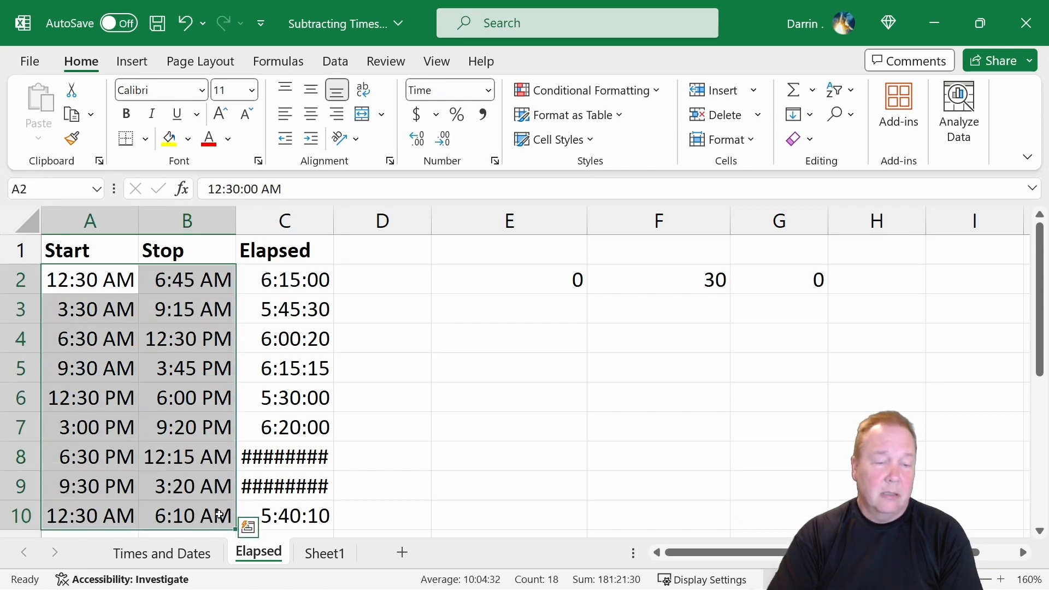
right_click(216, 424)
scroll(306, 437, "down", 1)
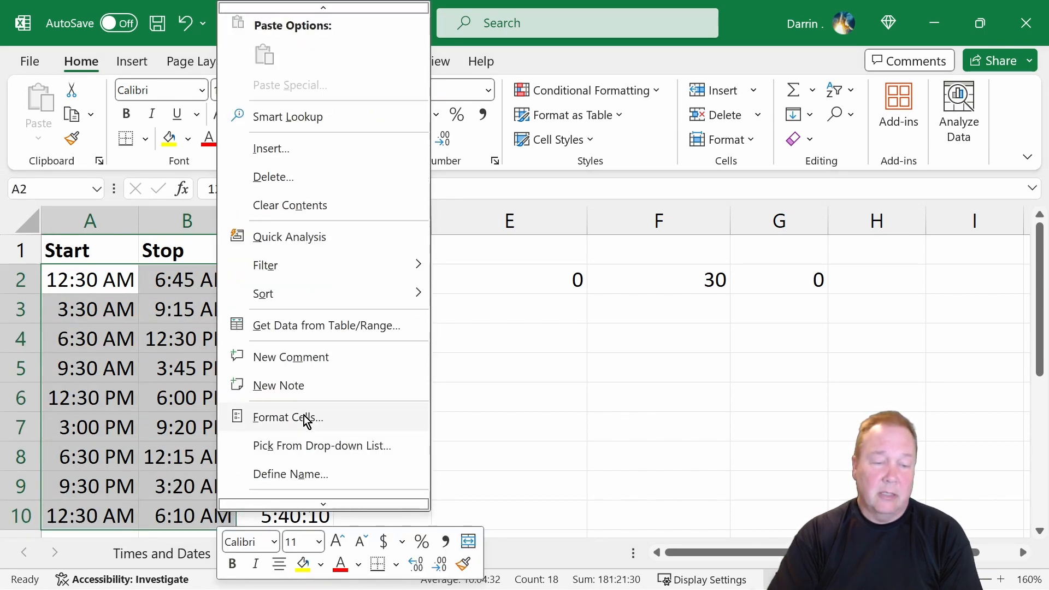
left_click(288, 417)
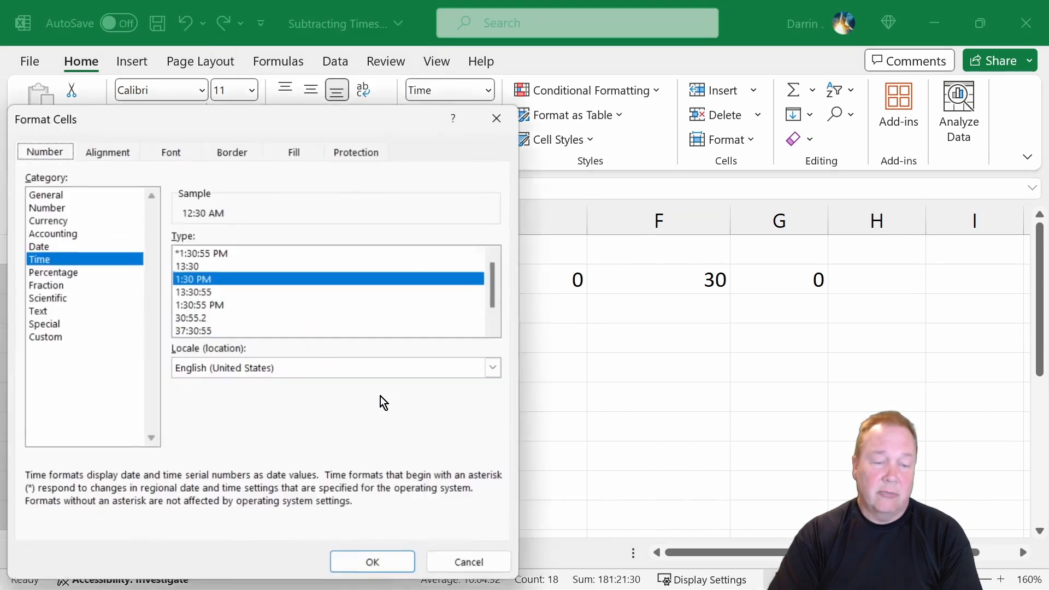
left_click(218, 254)
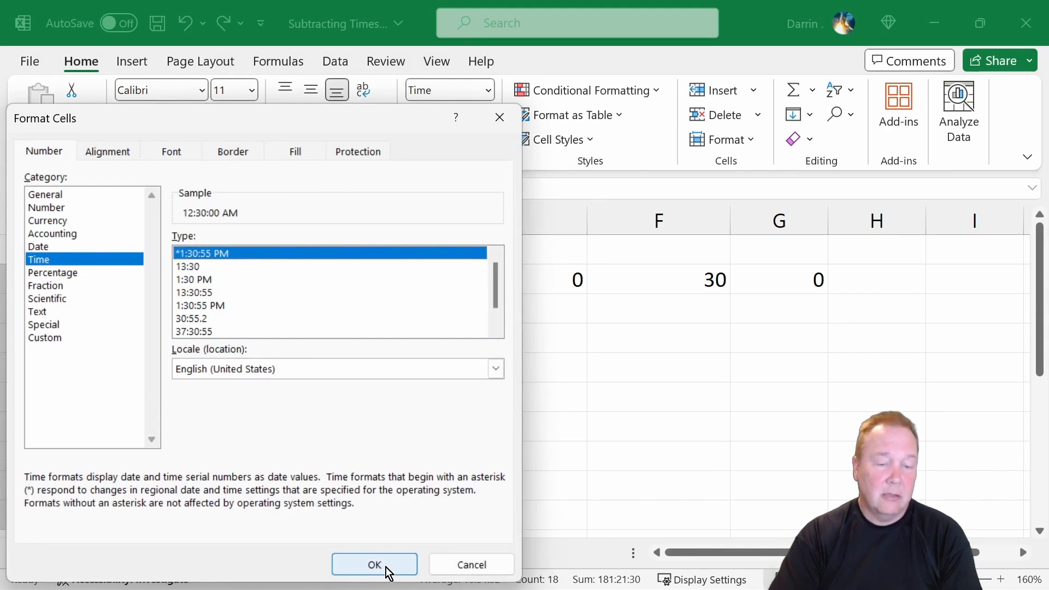
left_click(385, 568)
left_click(441, 307)
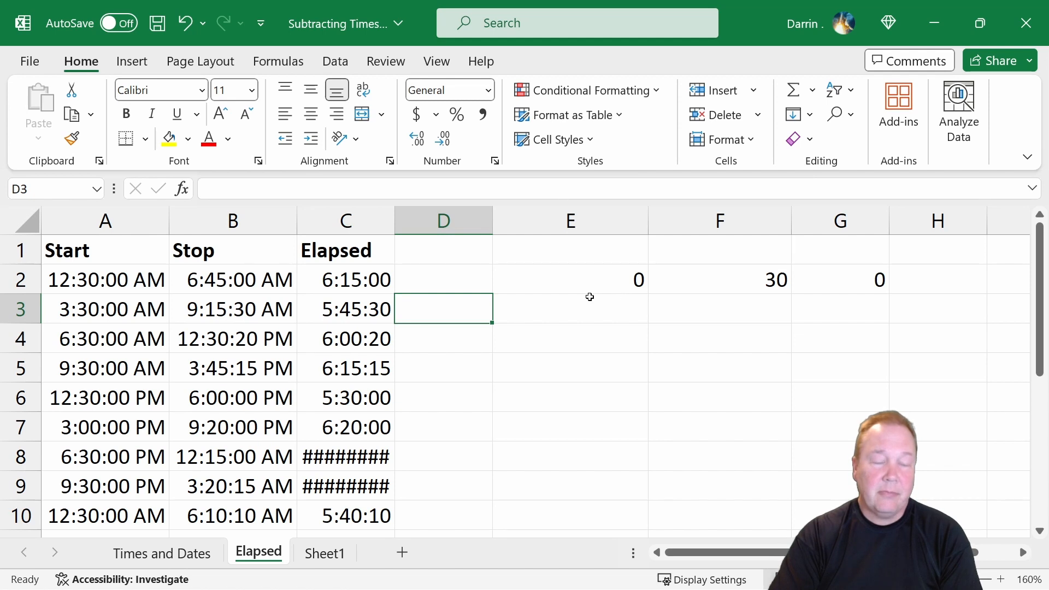
Review the SECOND, MINUTE and HOUR formulas in cells E2 to G2
left_click(623, 280)
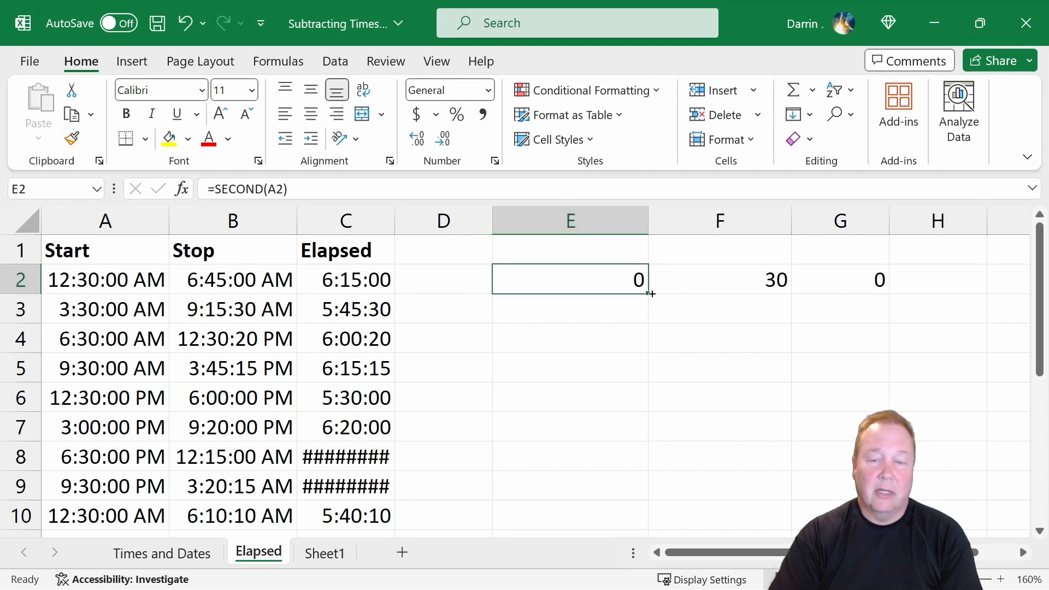
left_click(704, 279)
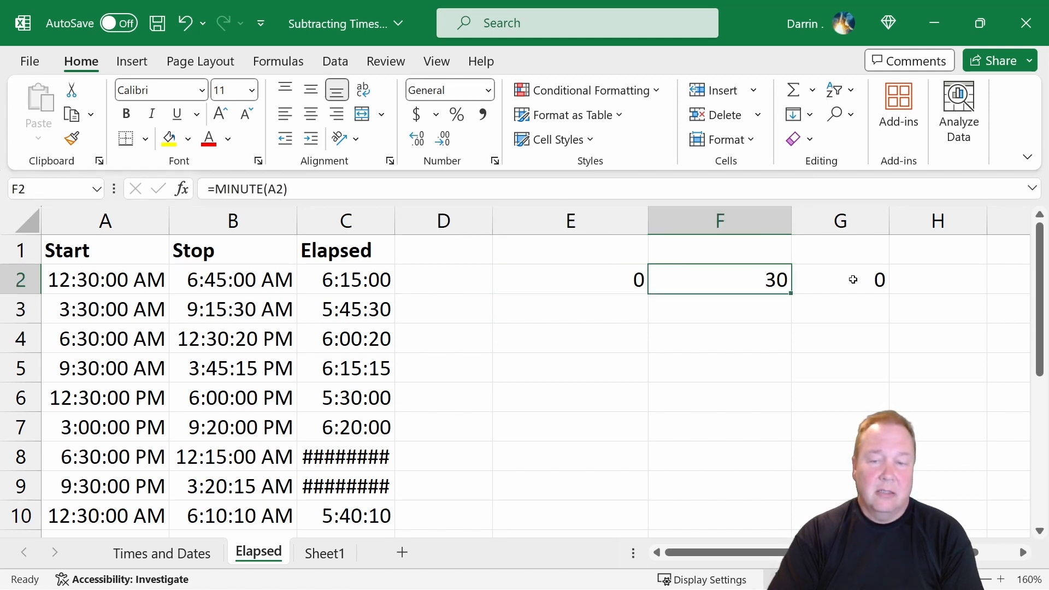
left_click(852, 279)
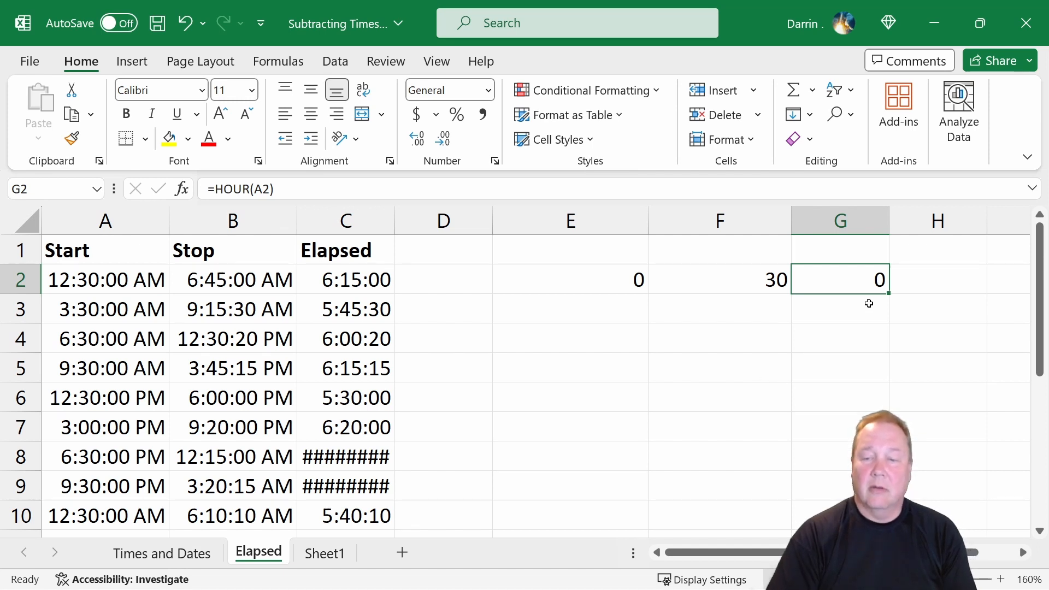
left_click(517, 282)
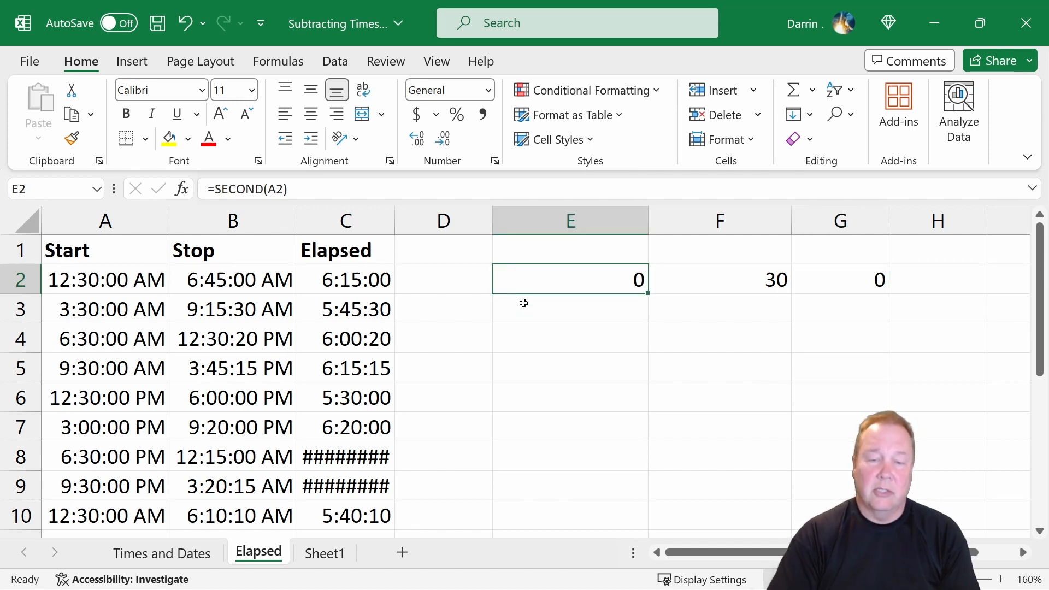
Write the formula =second(a2)+minutes(a2)*60+hour(a2)*3600 in cell D2 to convert the start time to total seconds
left_click(448, 280)
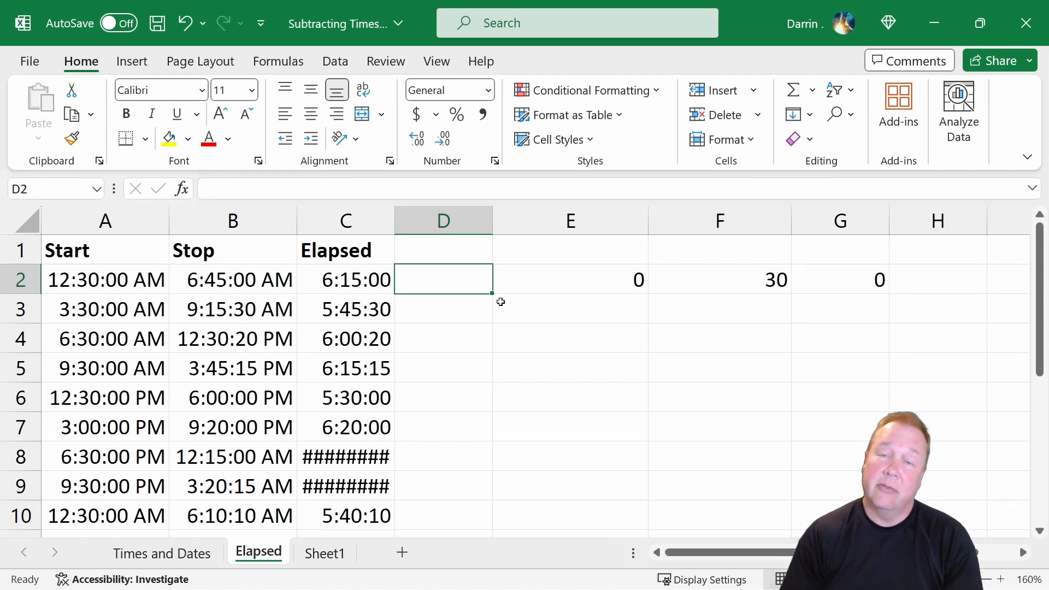
type("=")
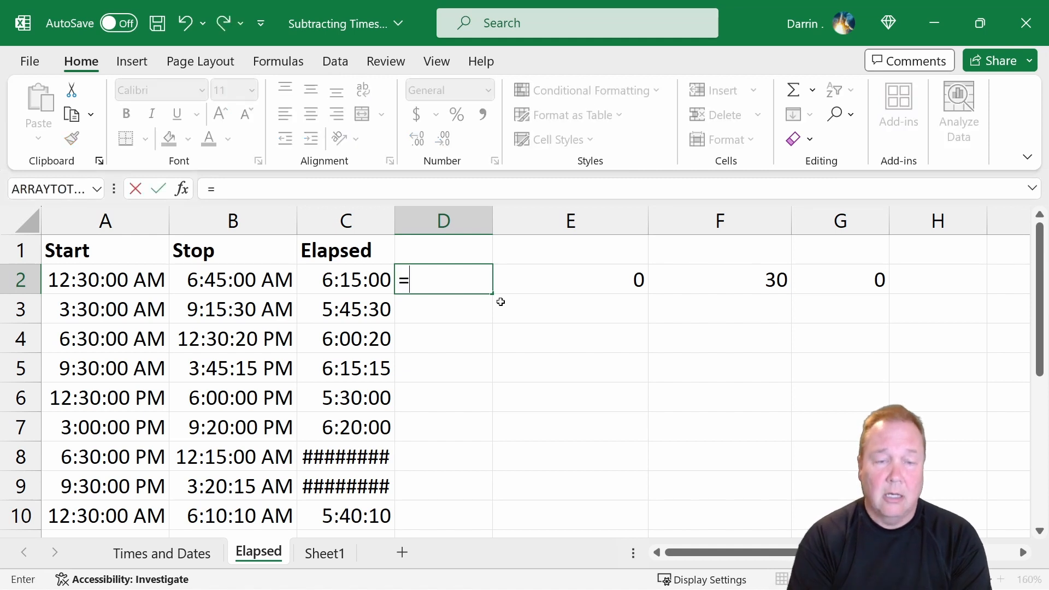
type("second(")
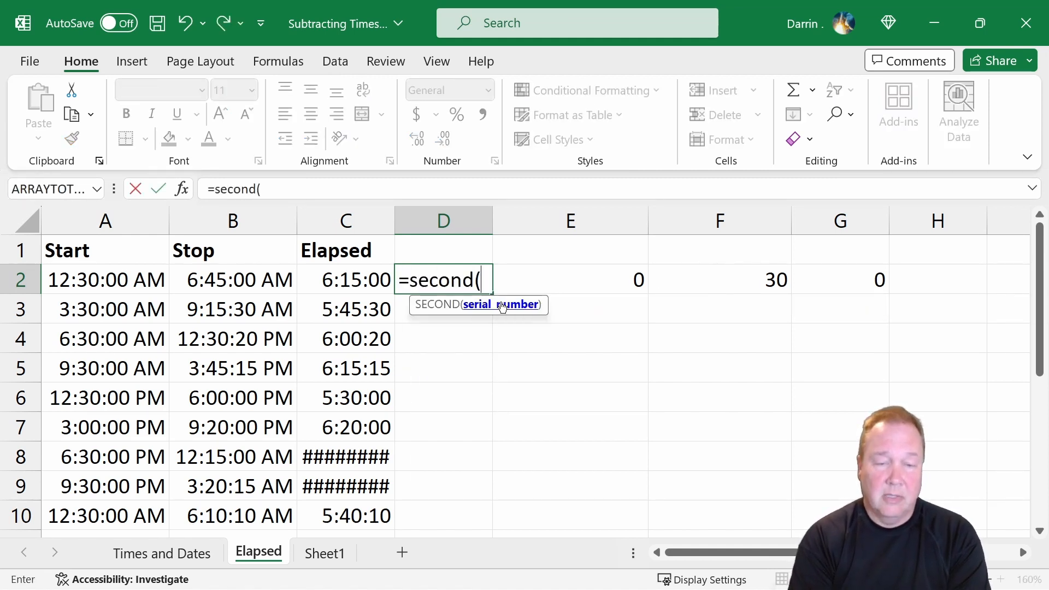
type("a2")
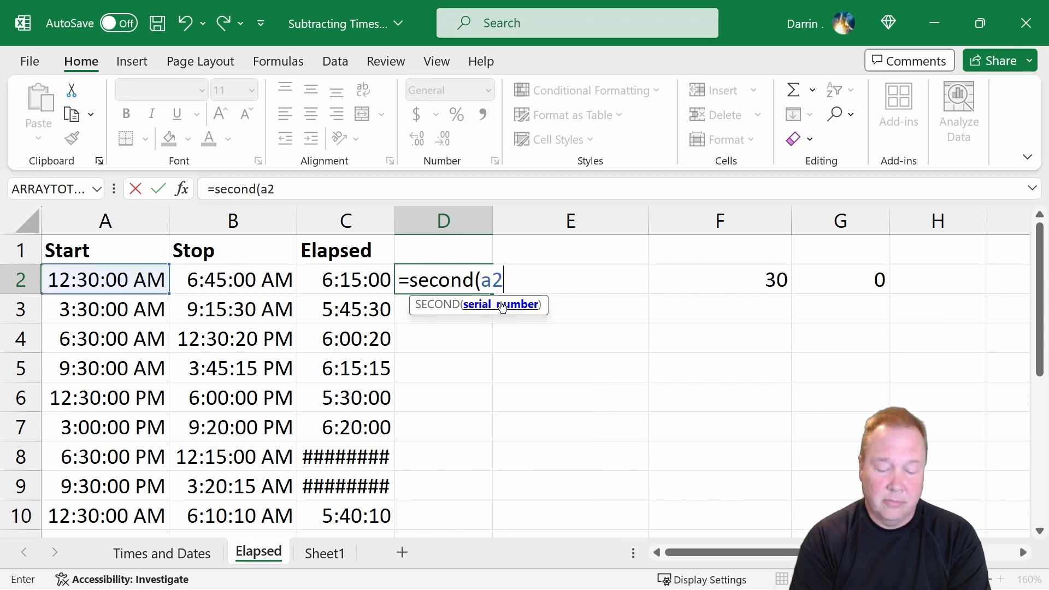
type(")+")
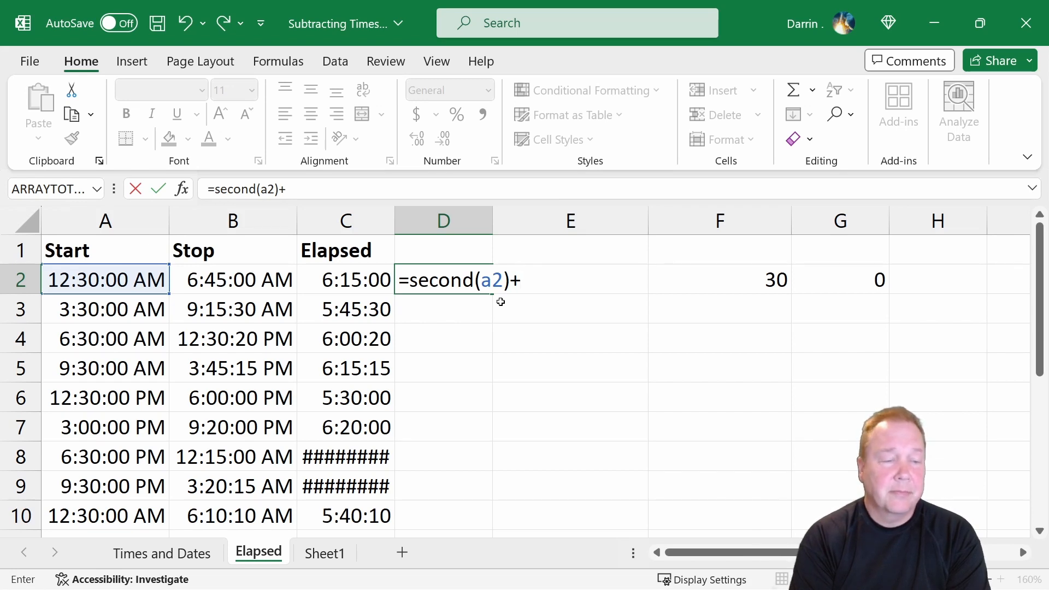
type("minutes")
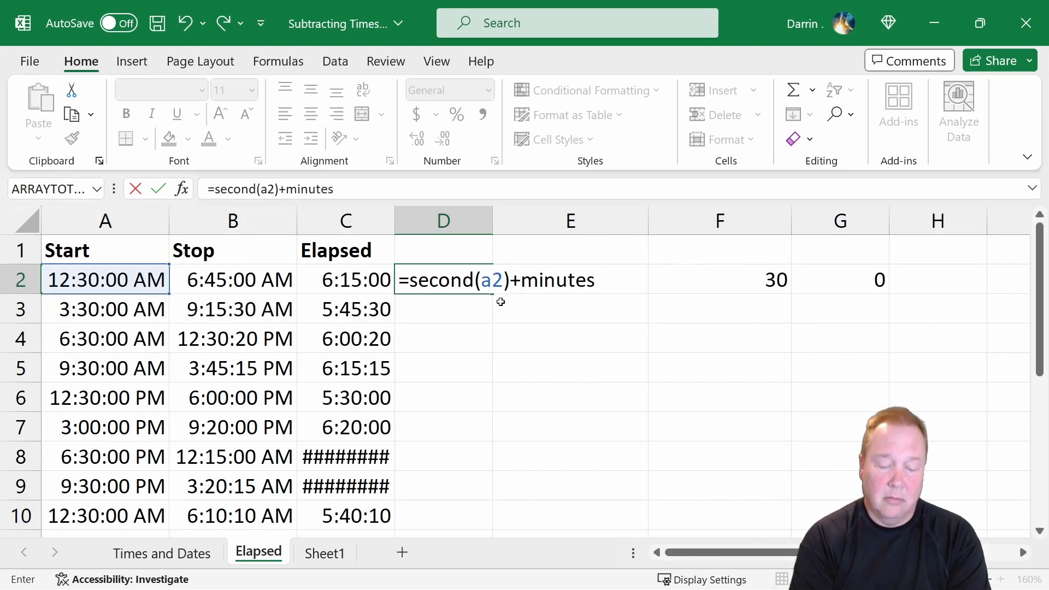
type("(a2")
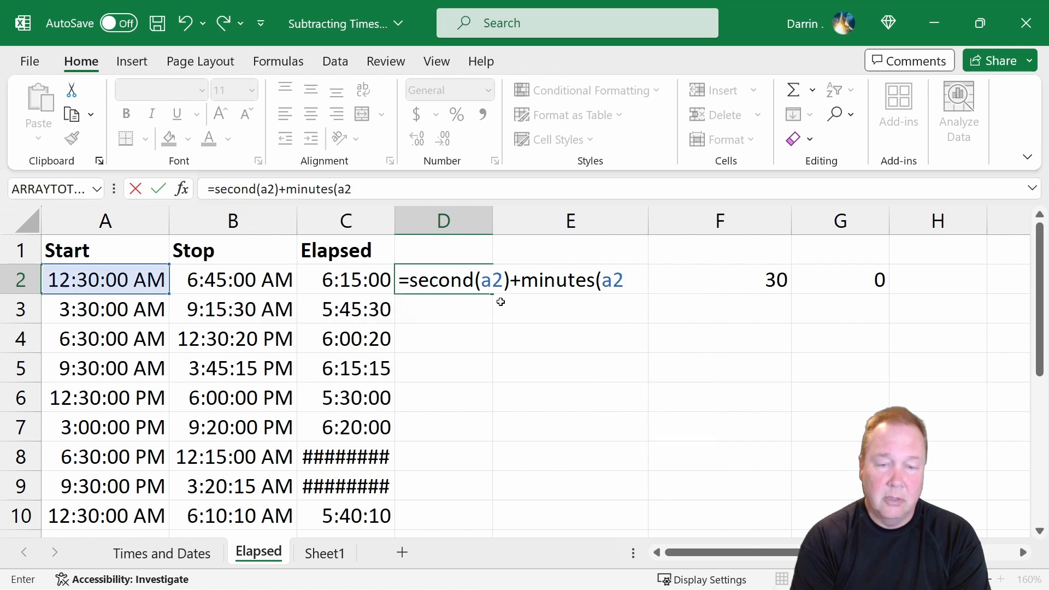
type(")")
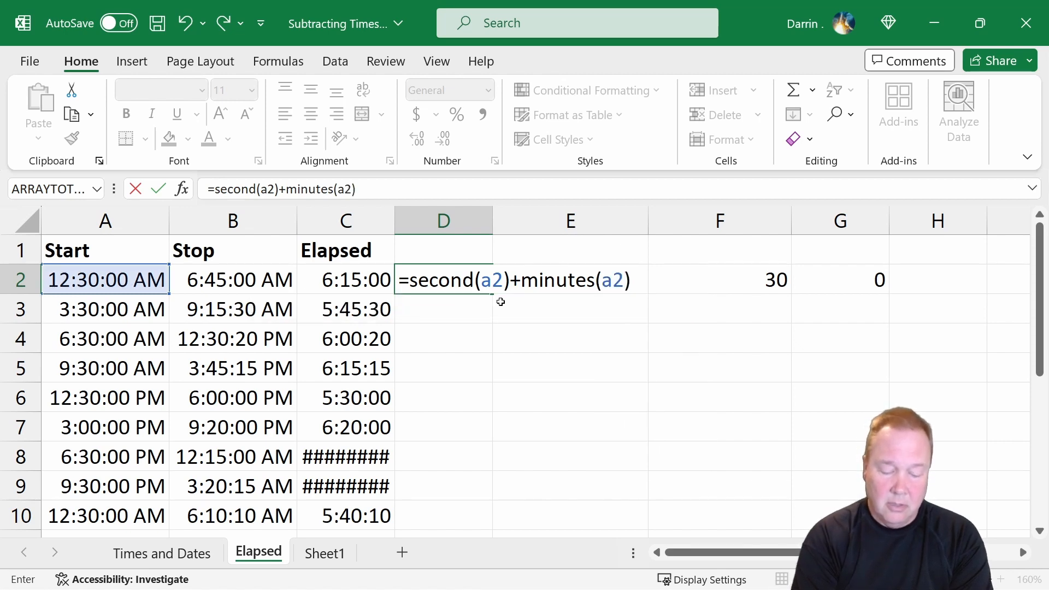
type("*60")
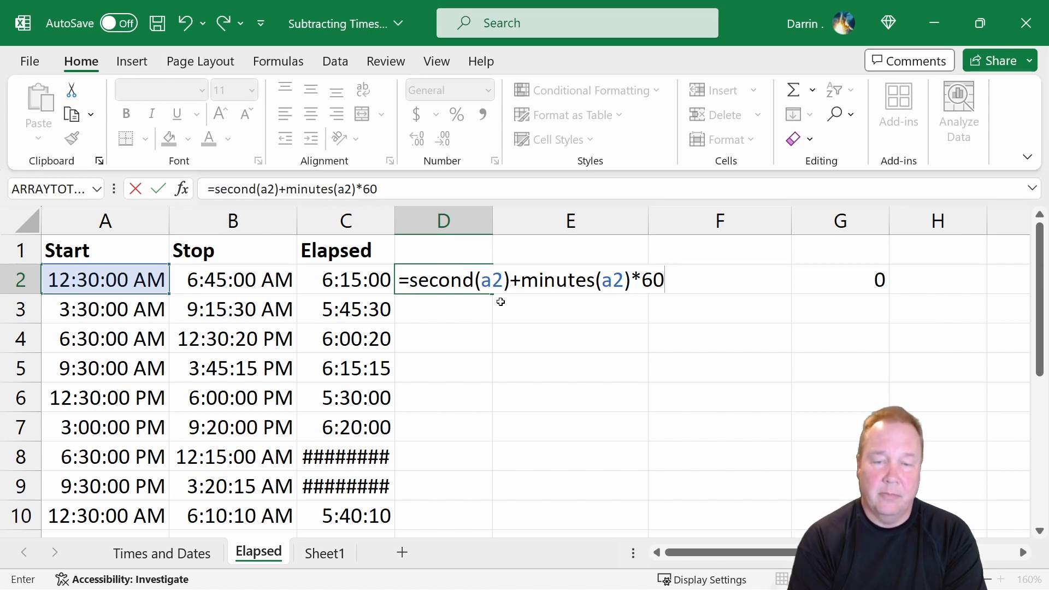
type("+")
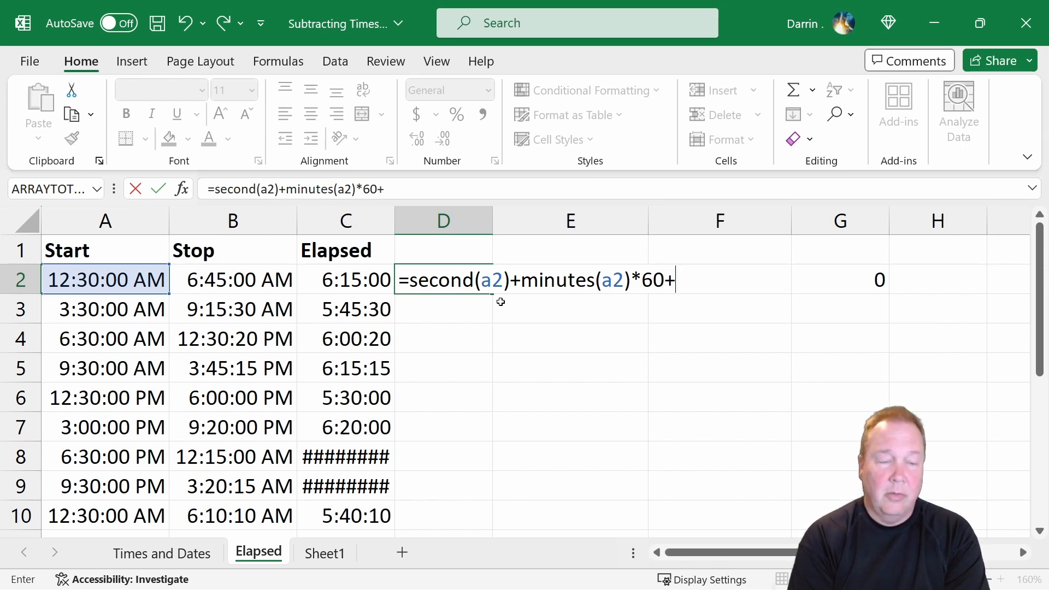
type("hour")
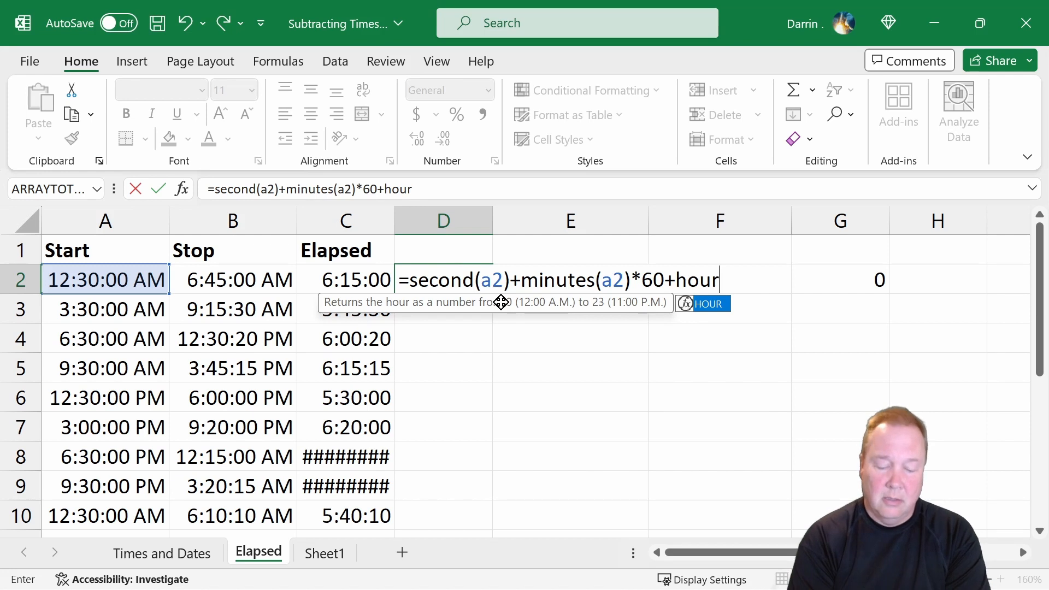
type("(a2")
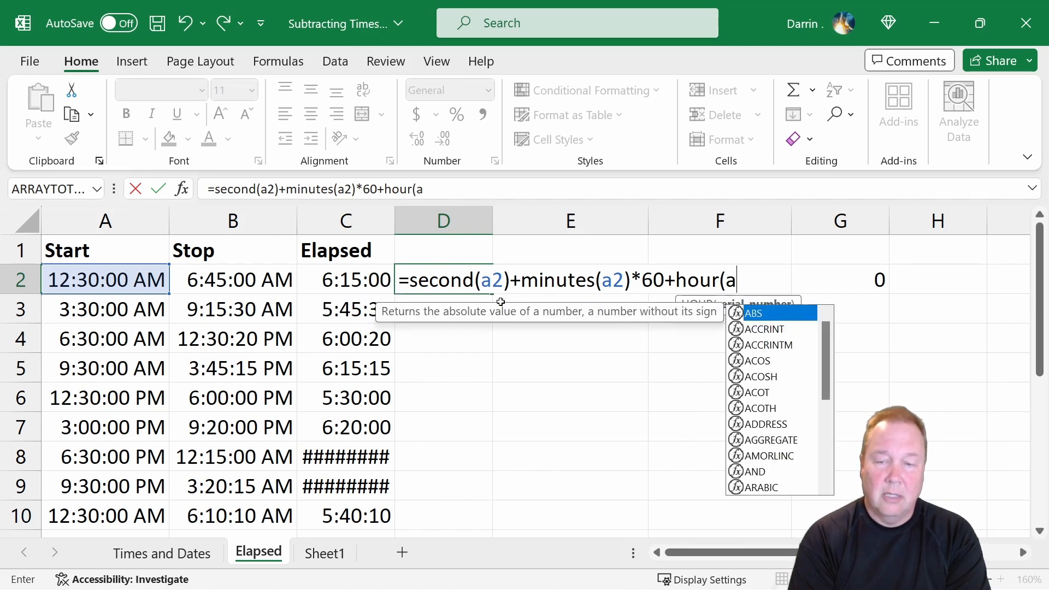
type(")*")
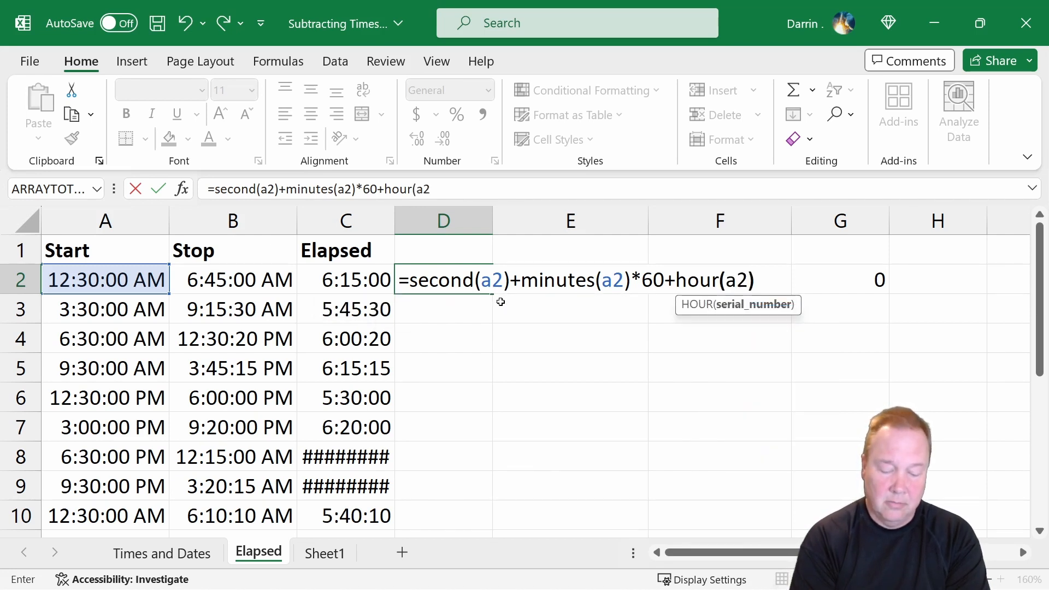
type("3600")
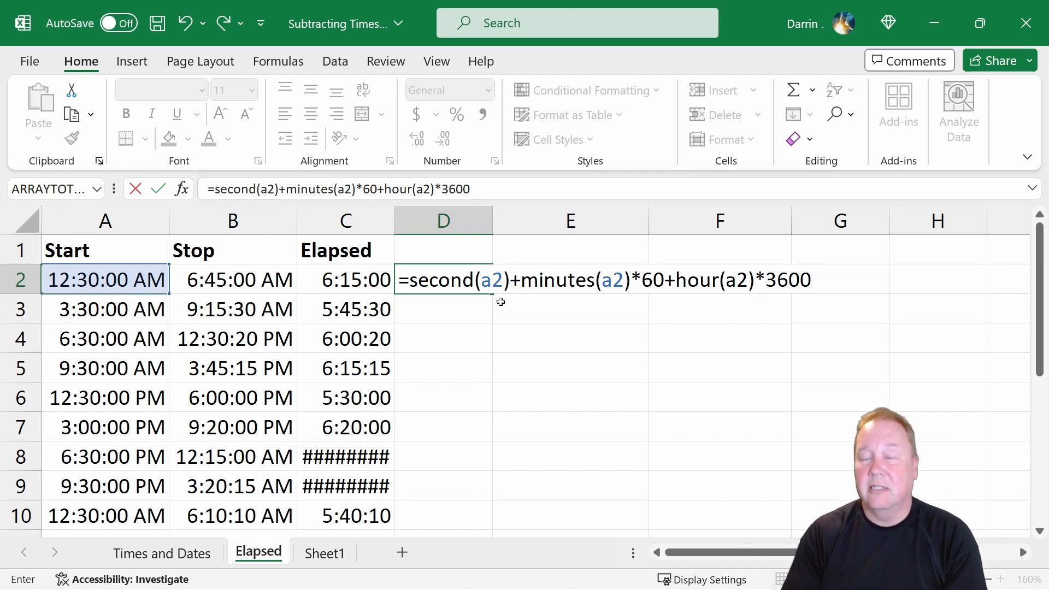
Correct the function name "minutes" to "minute" in the D2 formula and commit it
left_click(329, 188)
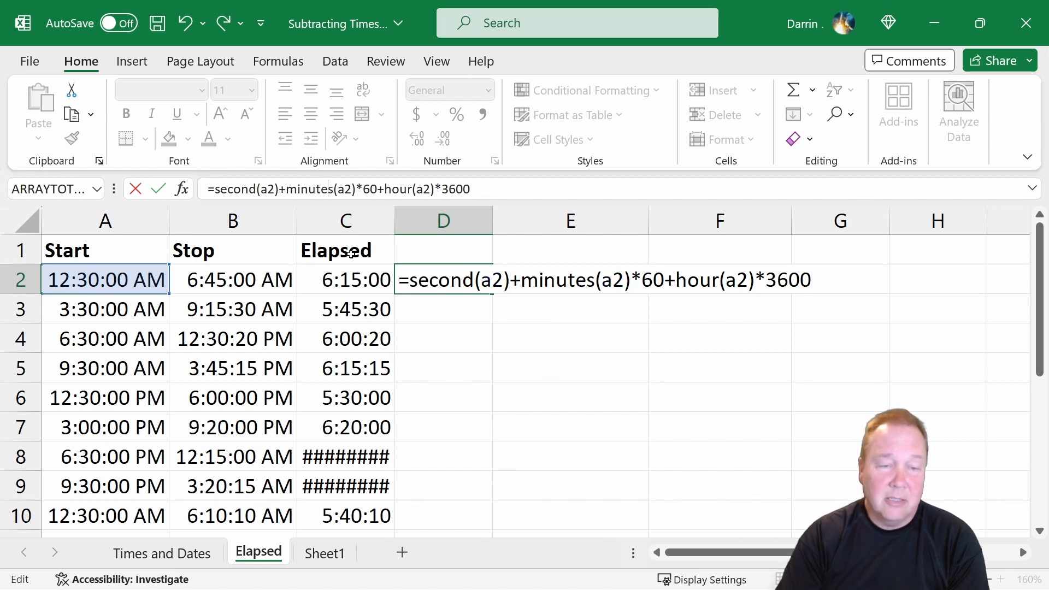
key("Delete")
key("Return")
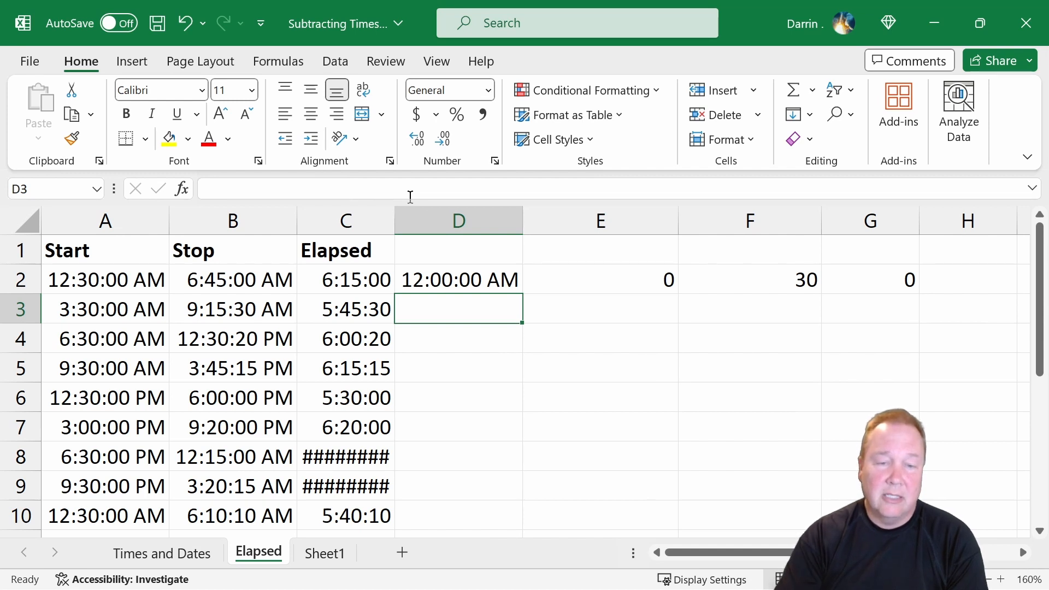
Try the Time format type 37:30:55 on the whole of column D
left_click(469, 217)
right_click(469, 222)
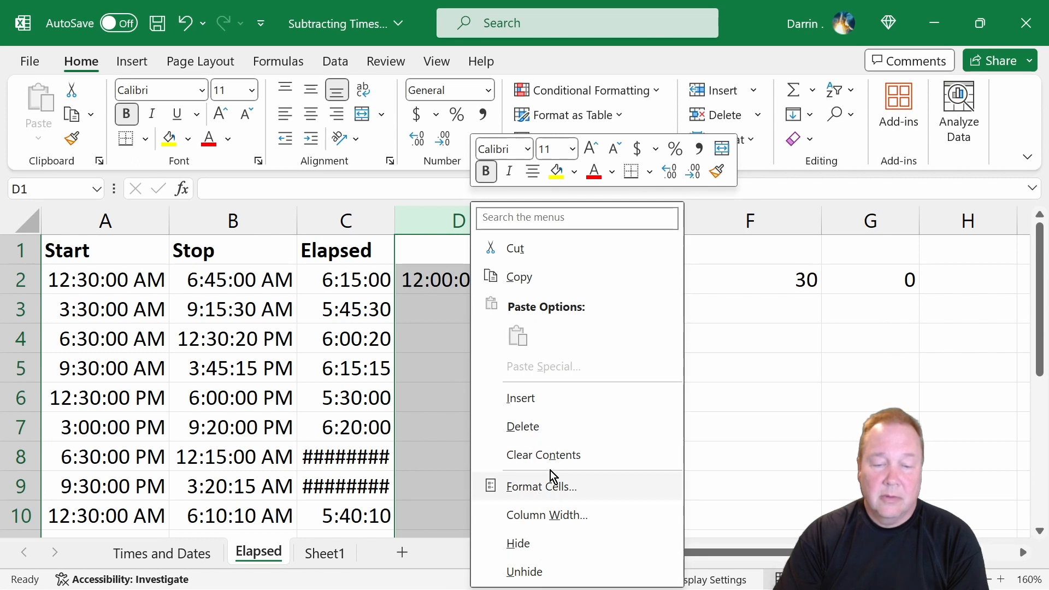
left_click(437, 217)
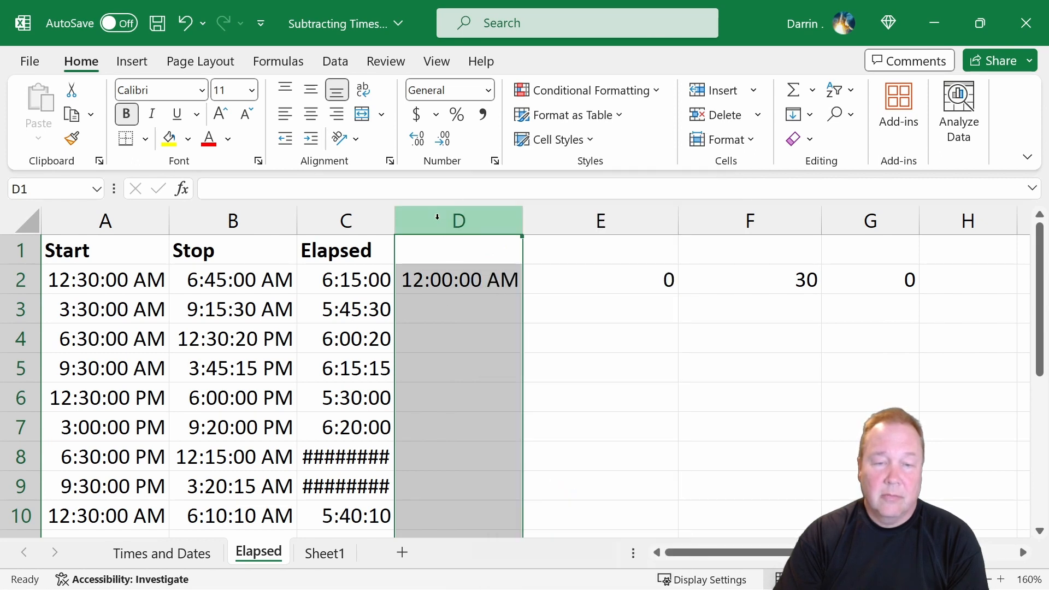
right_click(440, 224)
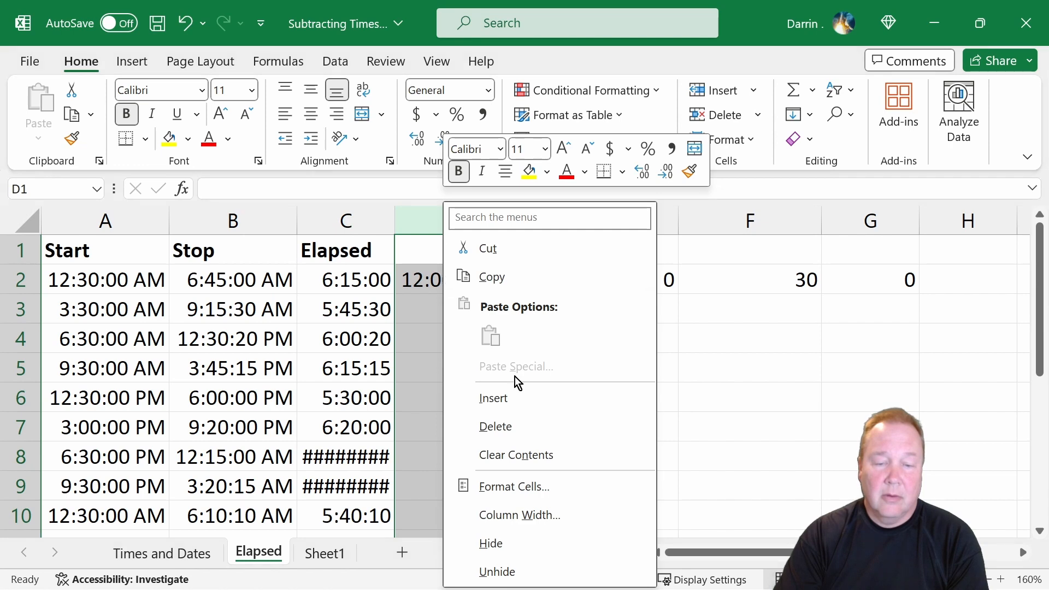
left_click(514, 486)
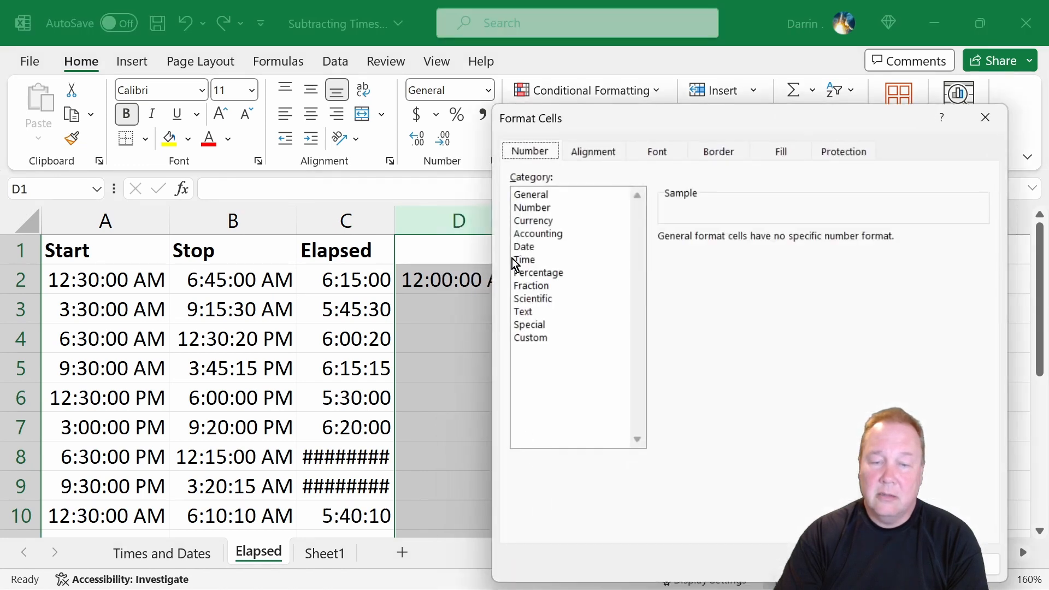
left_click(516, 259)
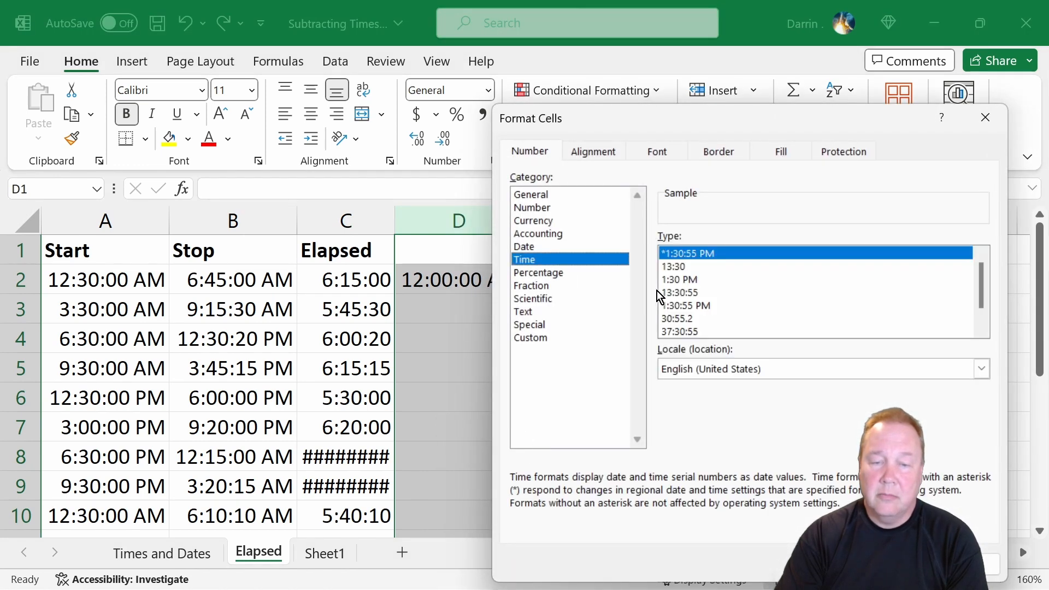
left_click(685, 330)
key("Return")
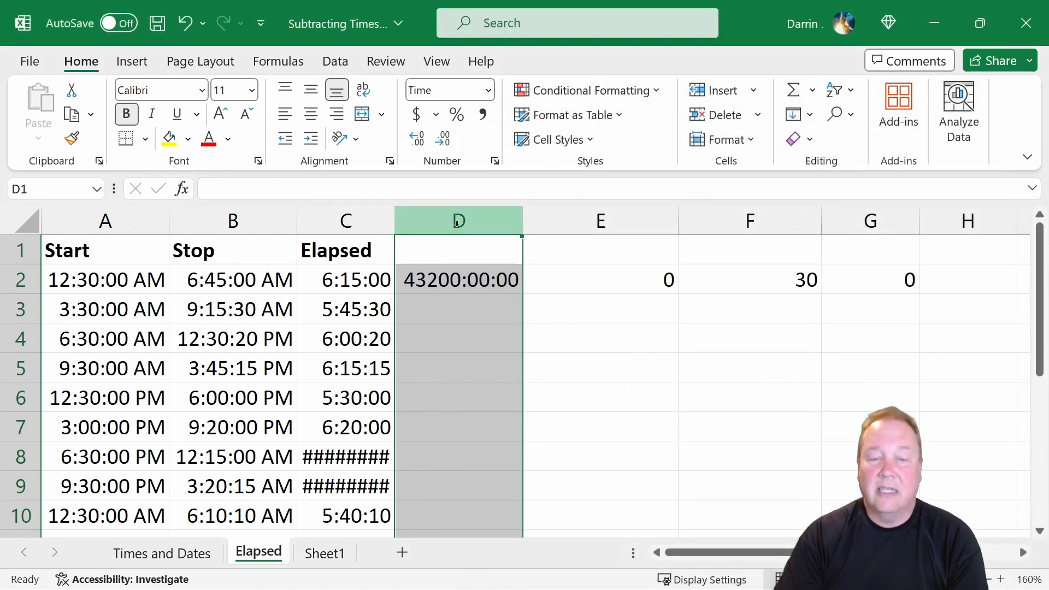
Format column D as Number with 0 decimal places
right_click(479, 221)
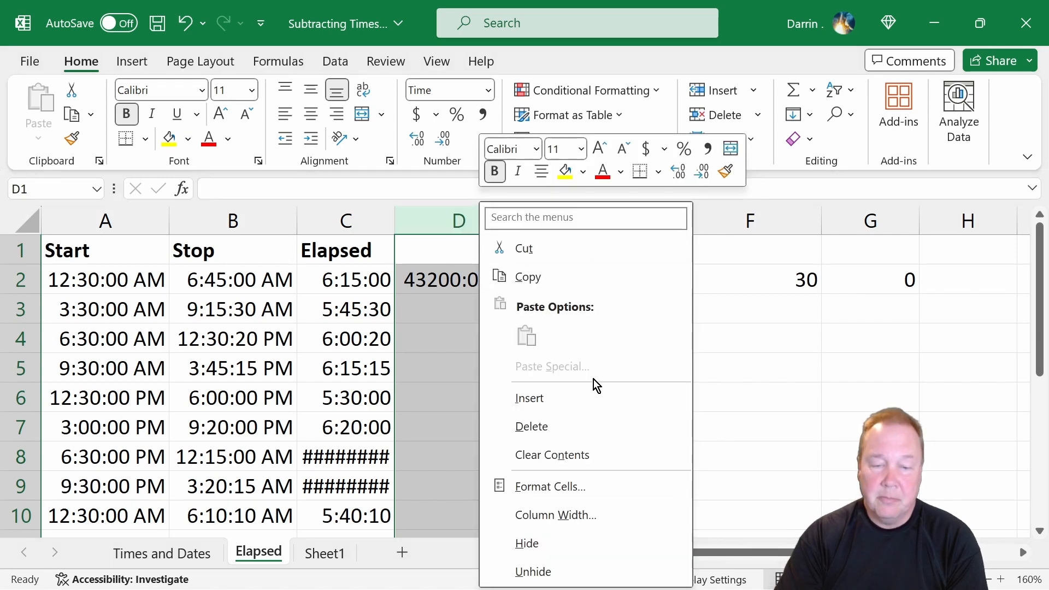
left_click(572, 486)
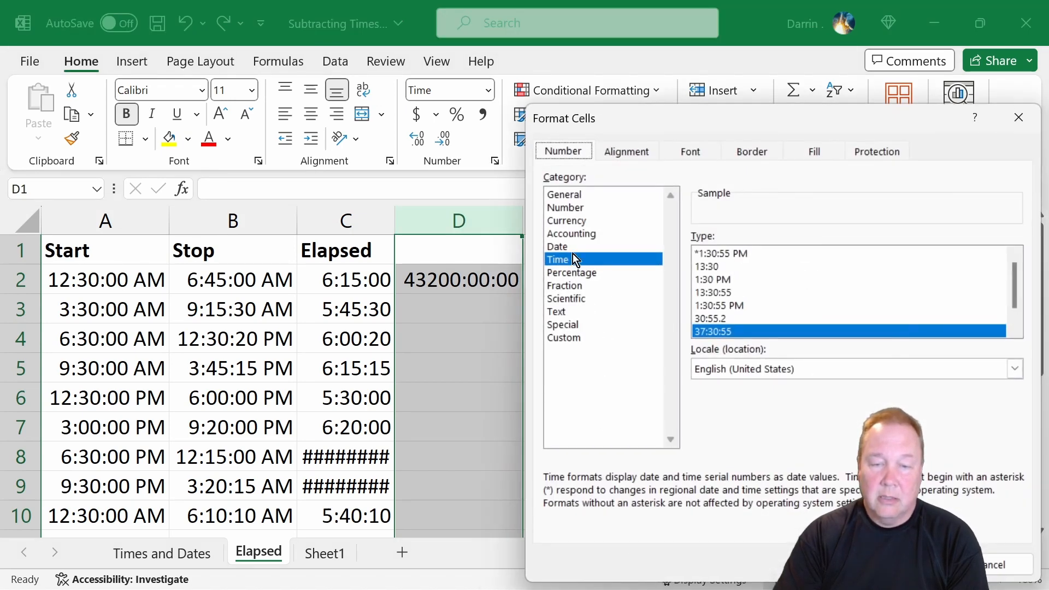
left_click(566, 208)
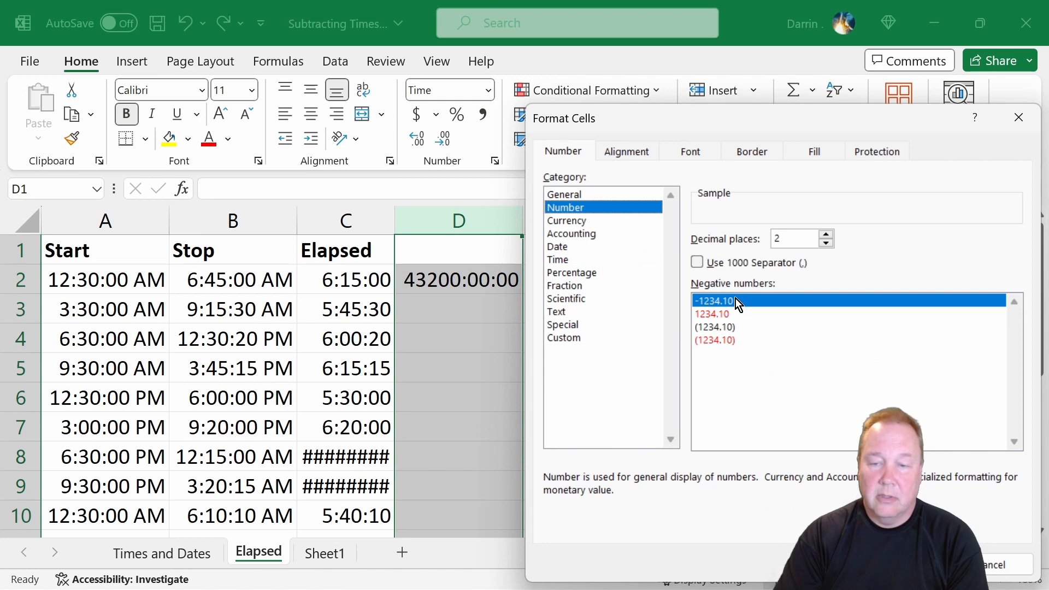
left_click(826, 243)
left_click(826, 244)
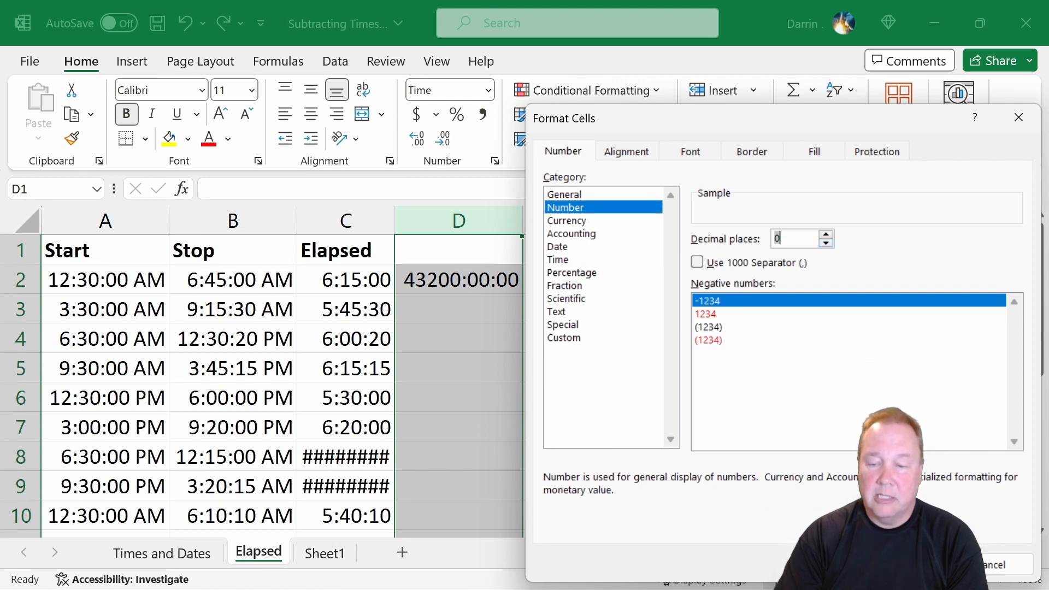
left_click(931, 565)
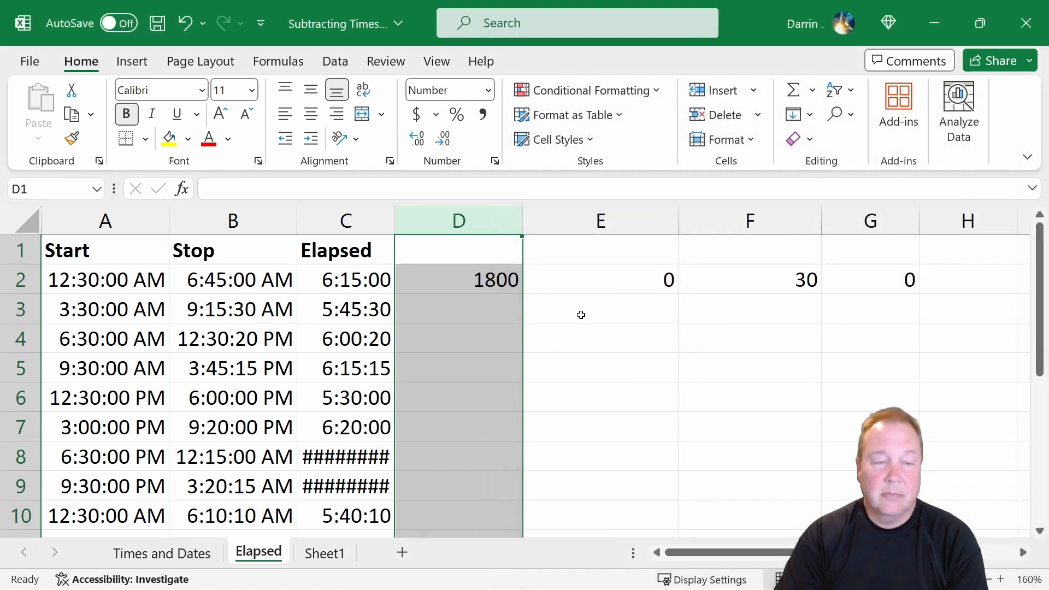
Clear the helper formulas in E2 to G2 and copy the total-seconds formula from D2 into E2 for the stop time
left_click_drag(628, 281, 928, 277)
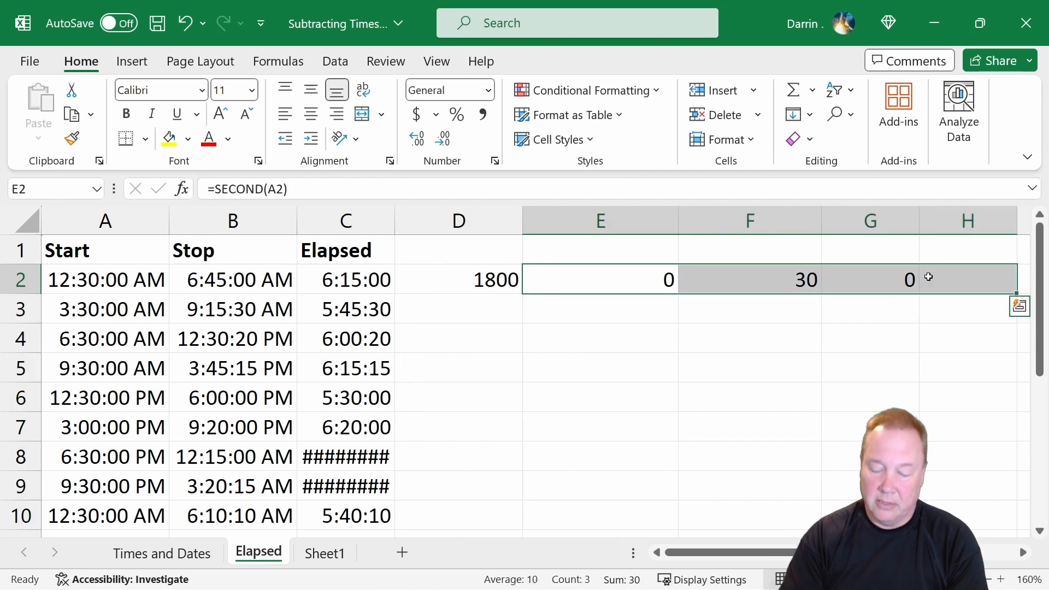
key("Delete")
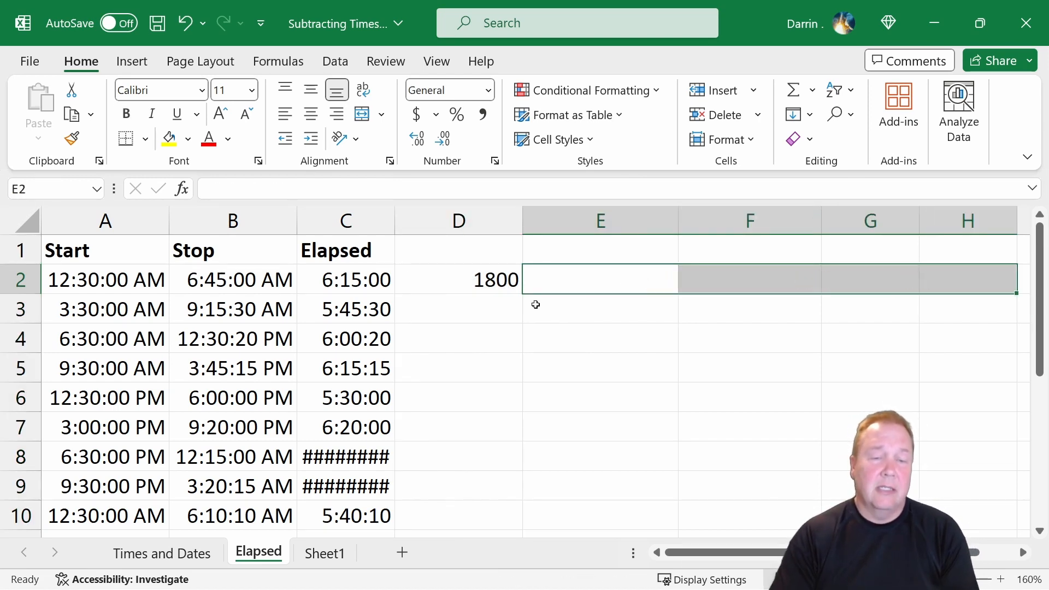
left_click(487, 284)
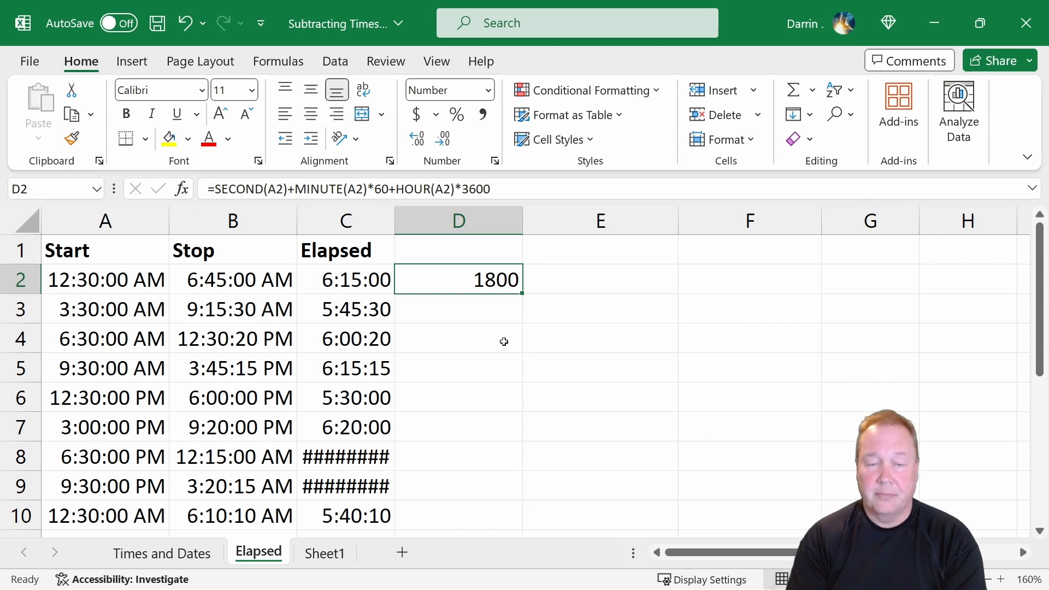
key("ctrl+c")
key("Right")
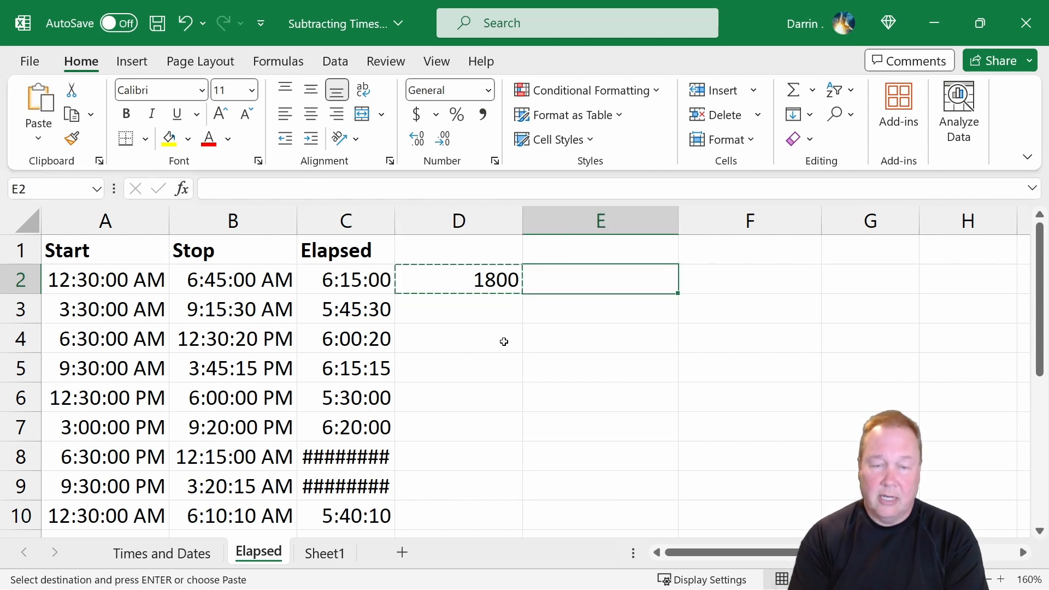
key("ctrl+v")
key("Escape")
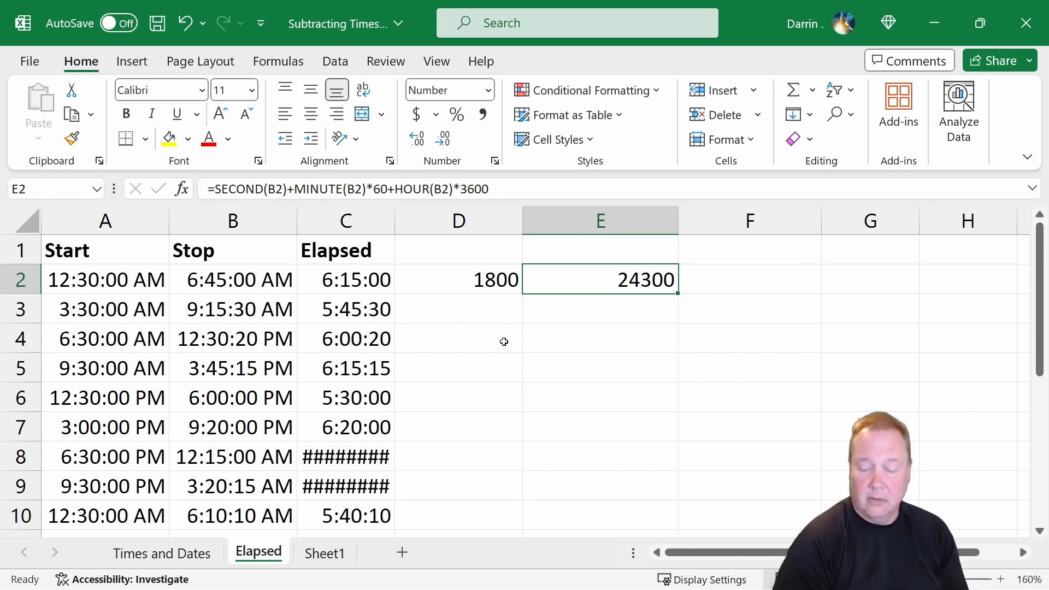
Enter the subtraction formula =d2-d2 in cell F2
left_click(728, 277)
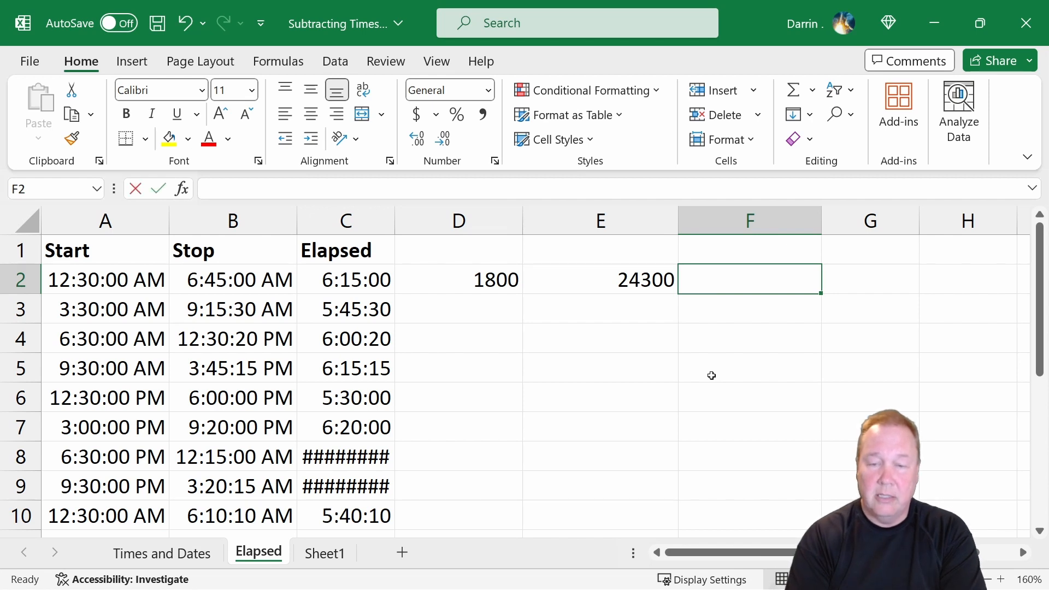
type("=")
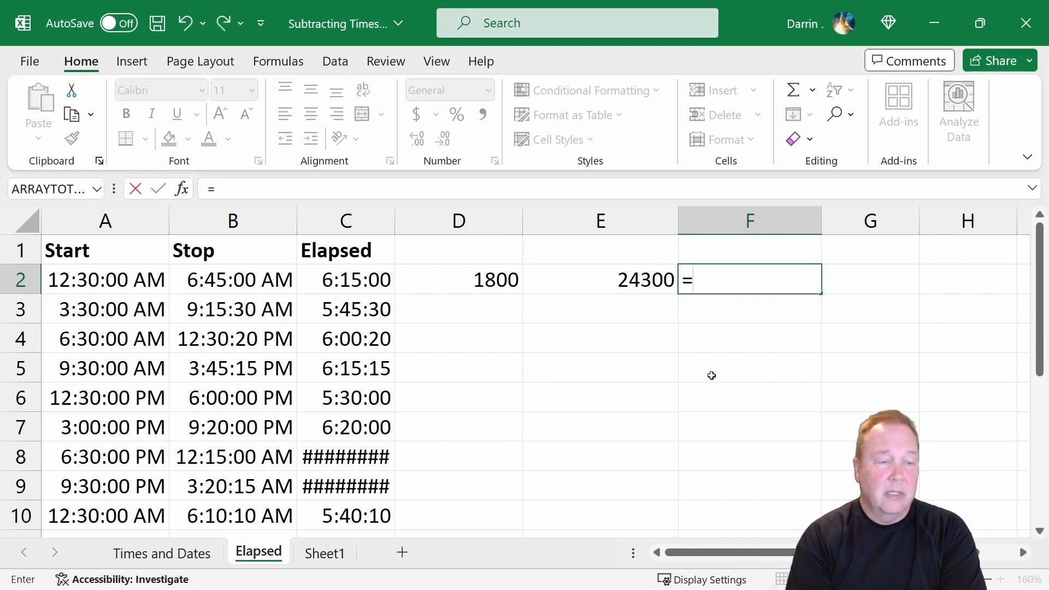
type("d2-")
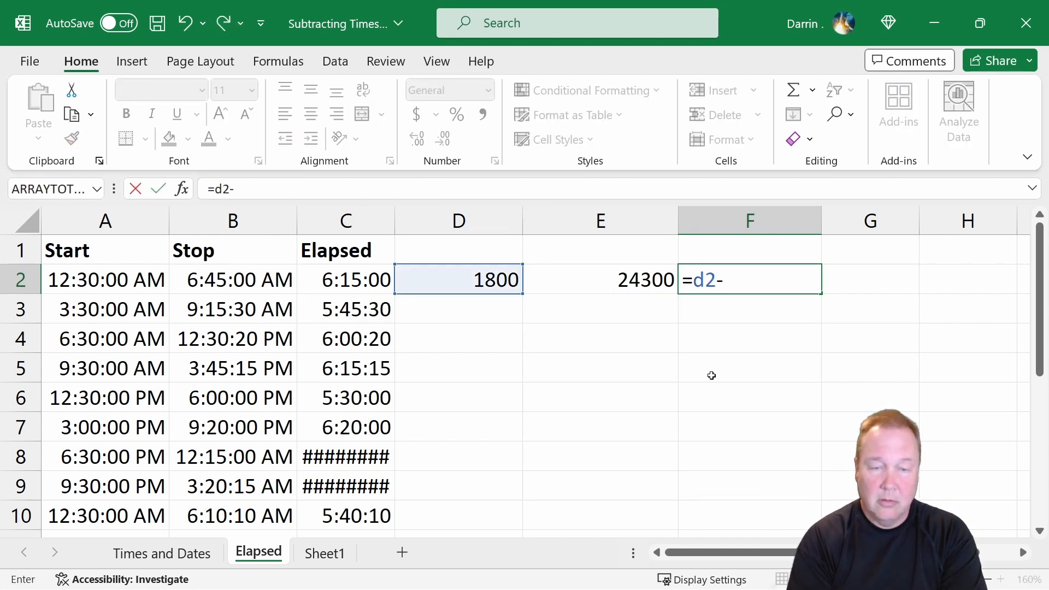
type("d2")
key("Return")
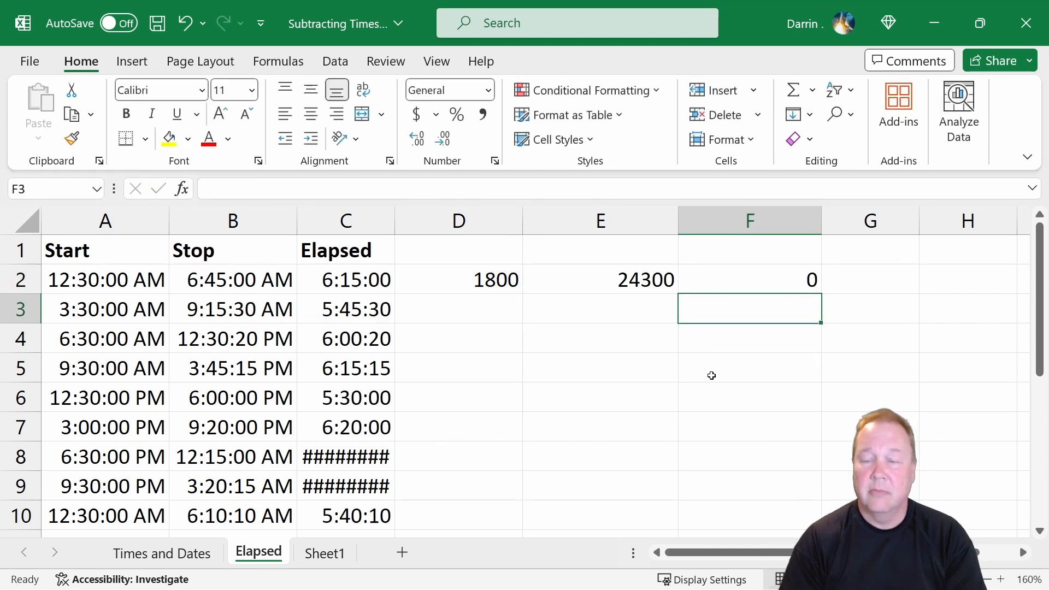
Correct the formula in F2 to =E2-D2 so it subtracts the start seconds from the stop seconds
key("Up")
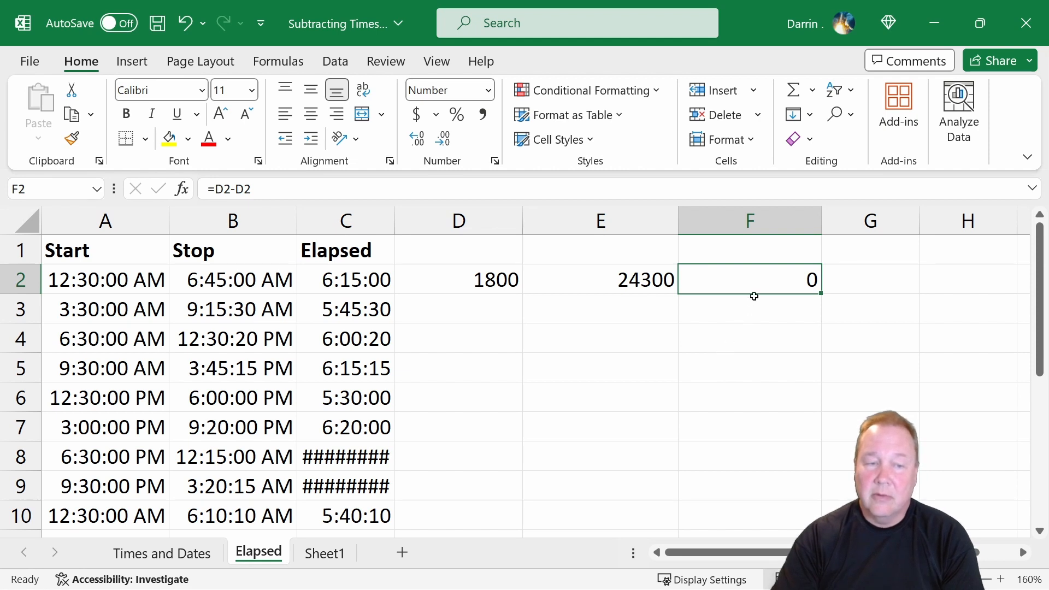
left_click(224, 189)
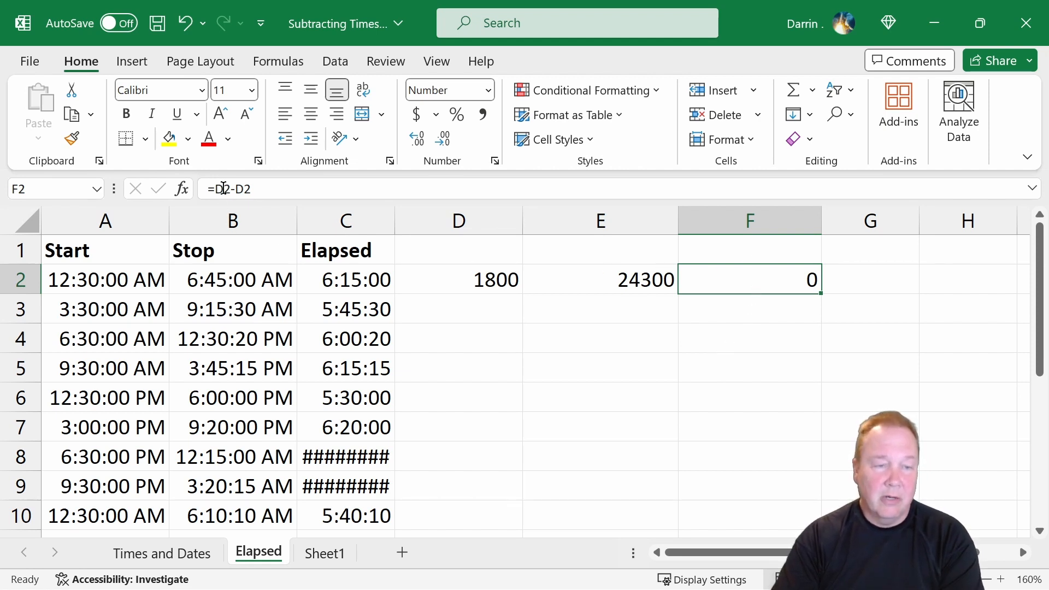
key("BackSpace")
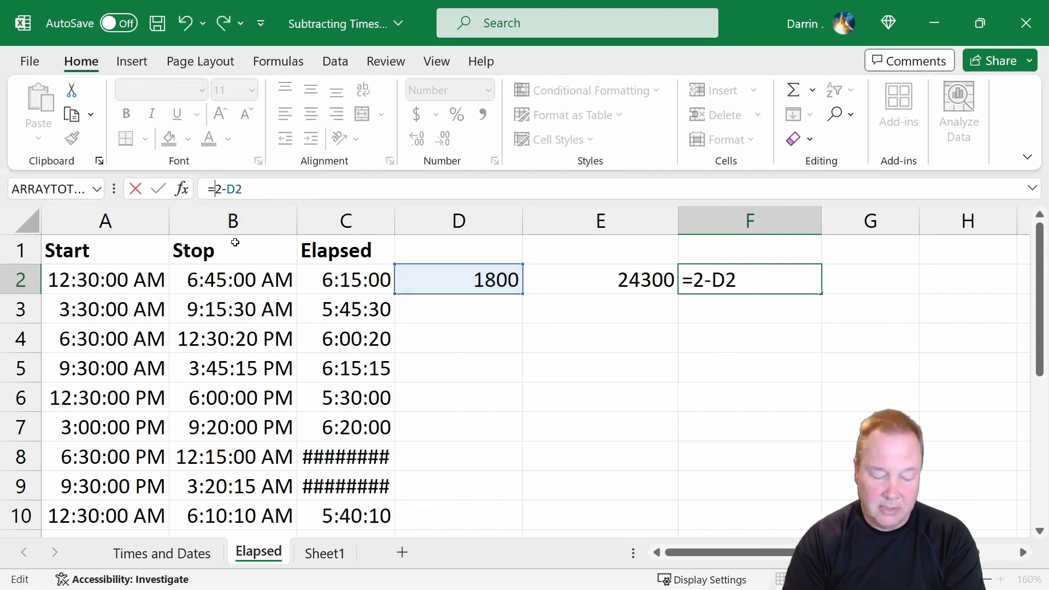
type("e")
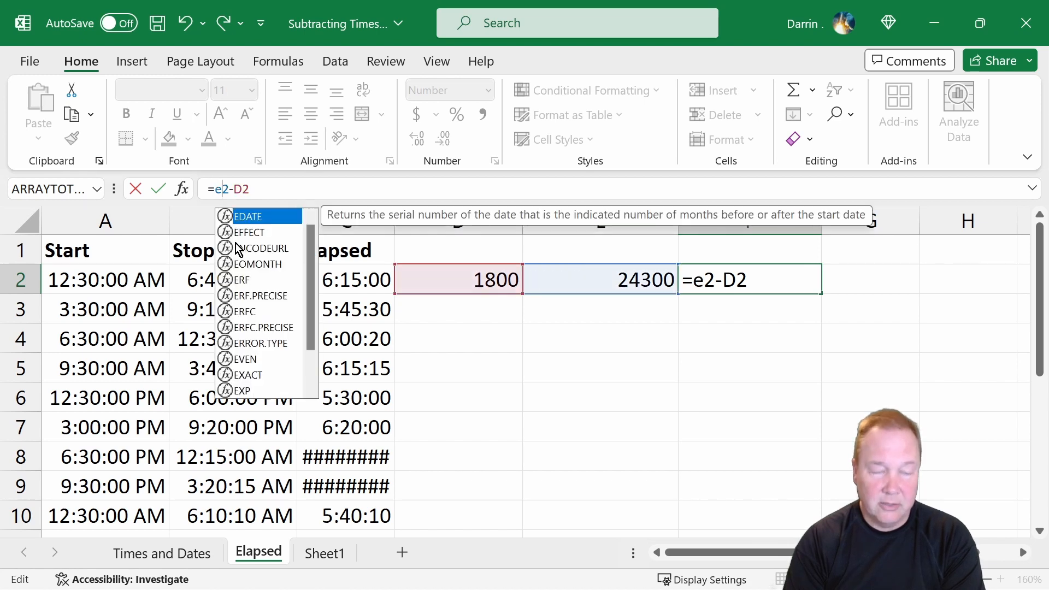
key("Return")
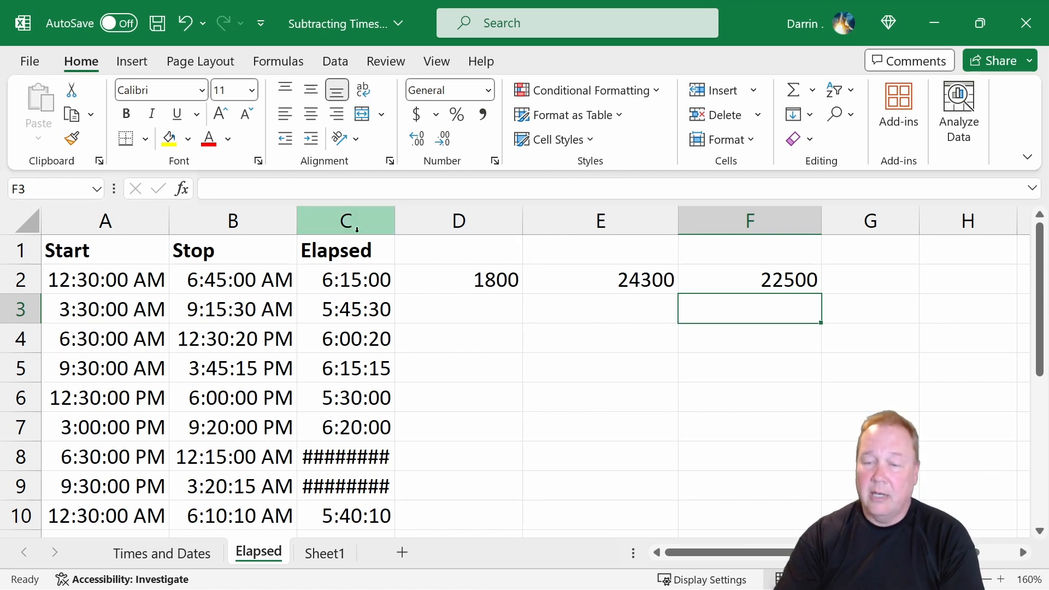
Enter the heading "A1 sec" in cell D1 and replace it with "A sec"
left_click(868, 278)
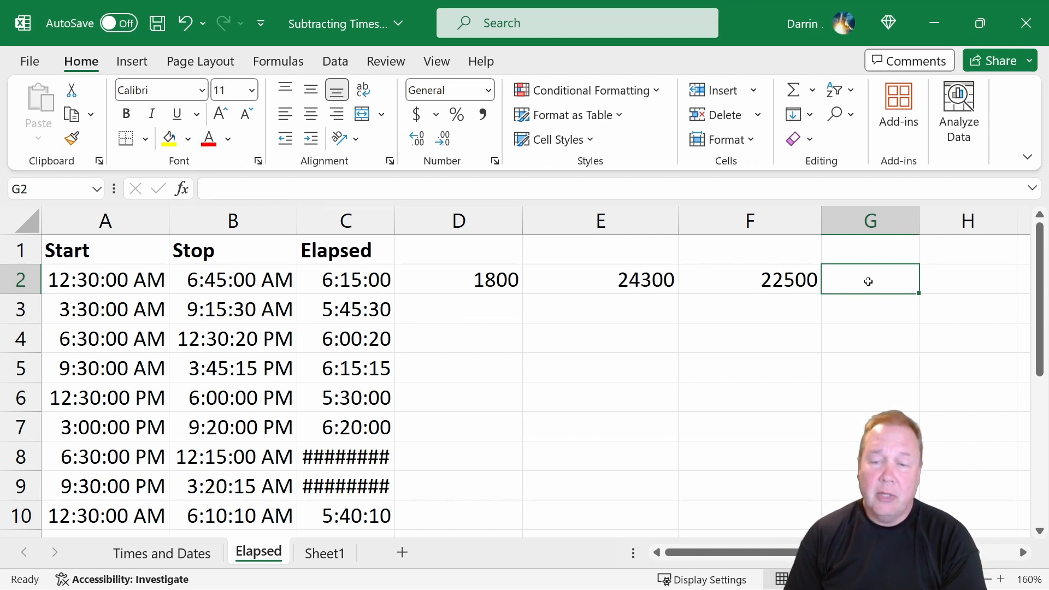
left_click(516, 258)
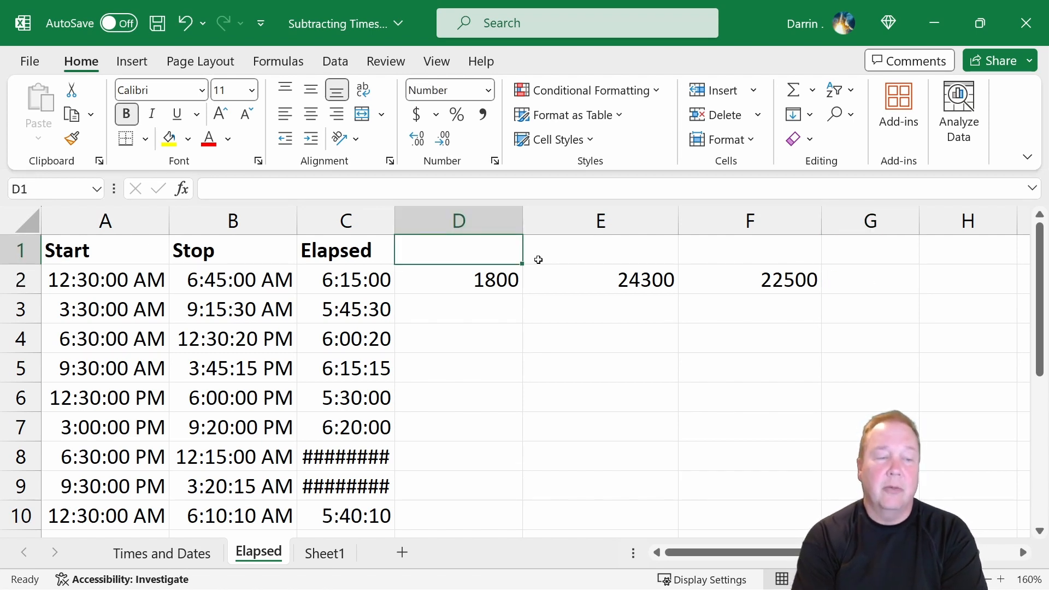
type("A1 sec")
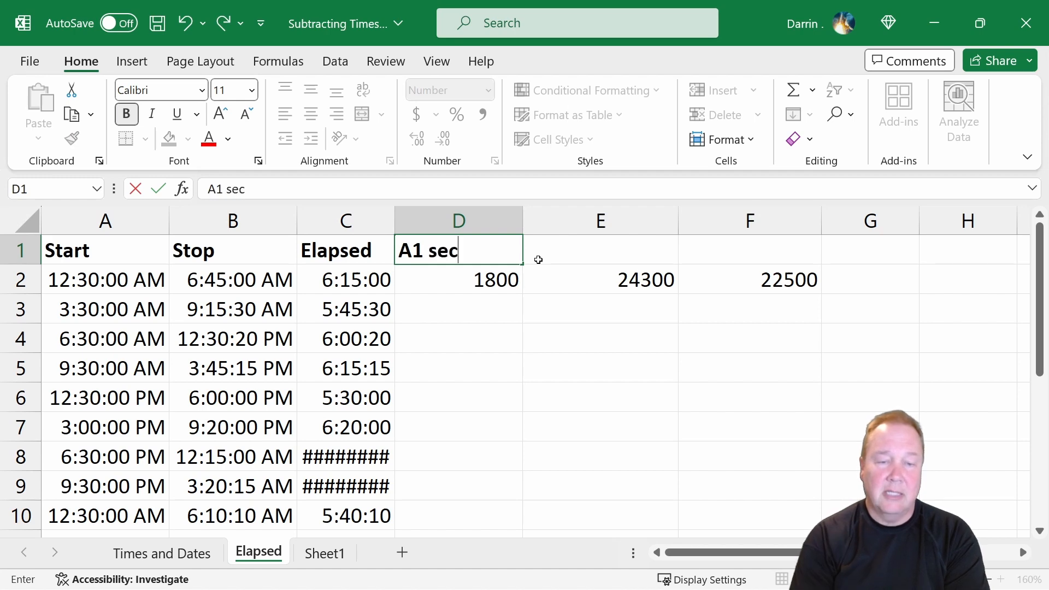
key("Tab")
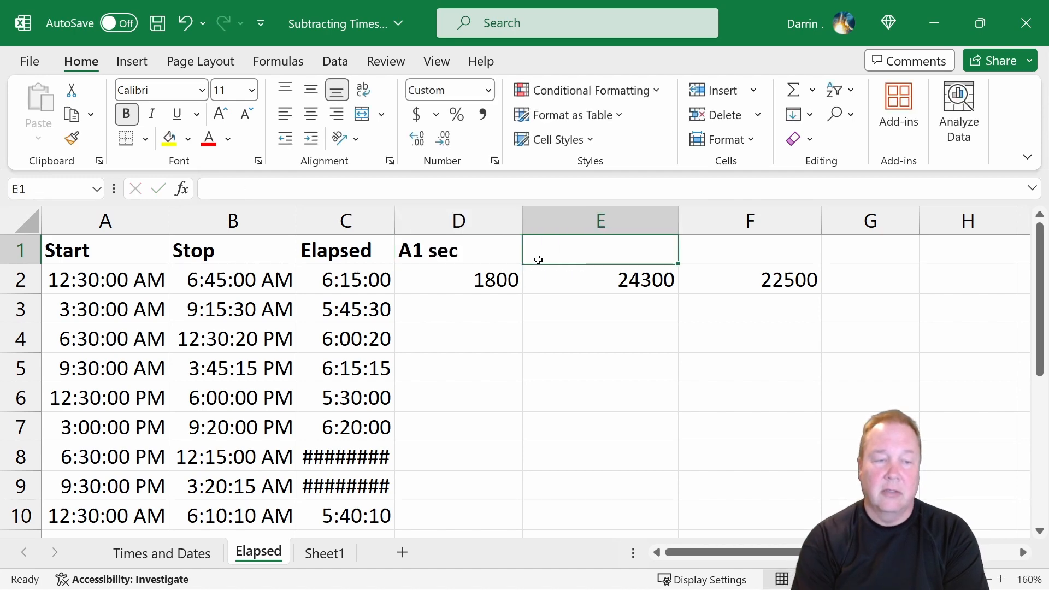
key("Left")
type("A")
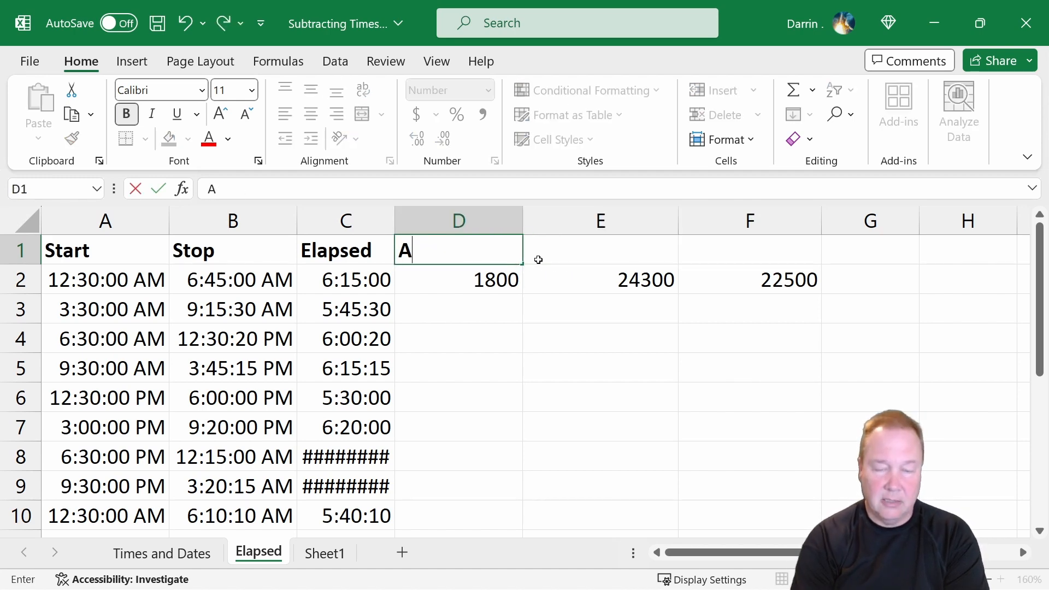
type(" sec")
key("Tab")
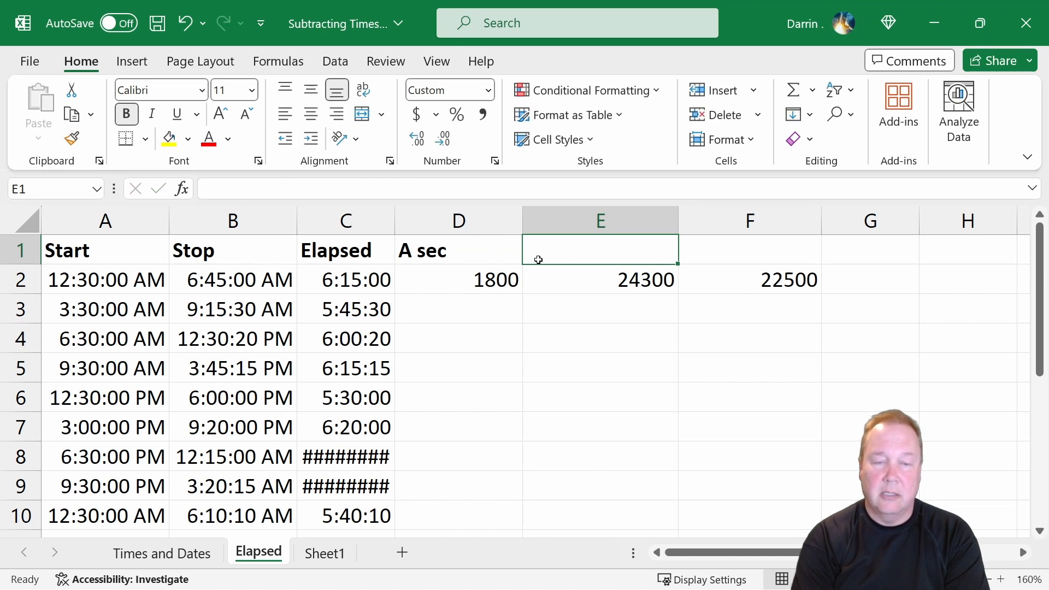
Add the headings "B sec" in E1 and "Elapsed sec" in F1
type("B sec")
key("Tab")
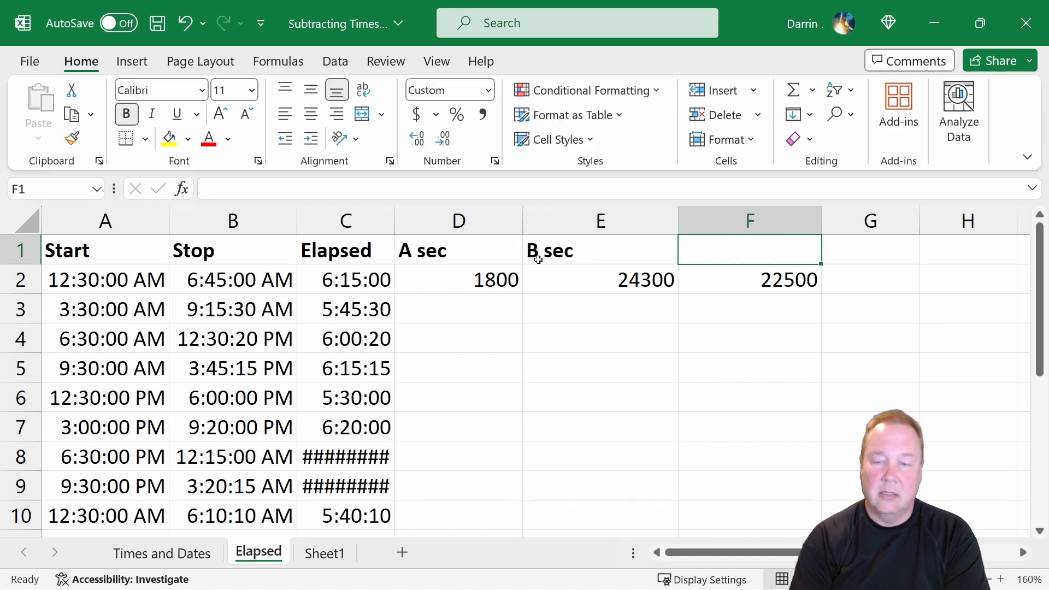
type("E")
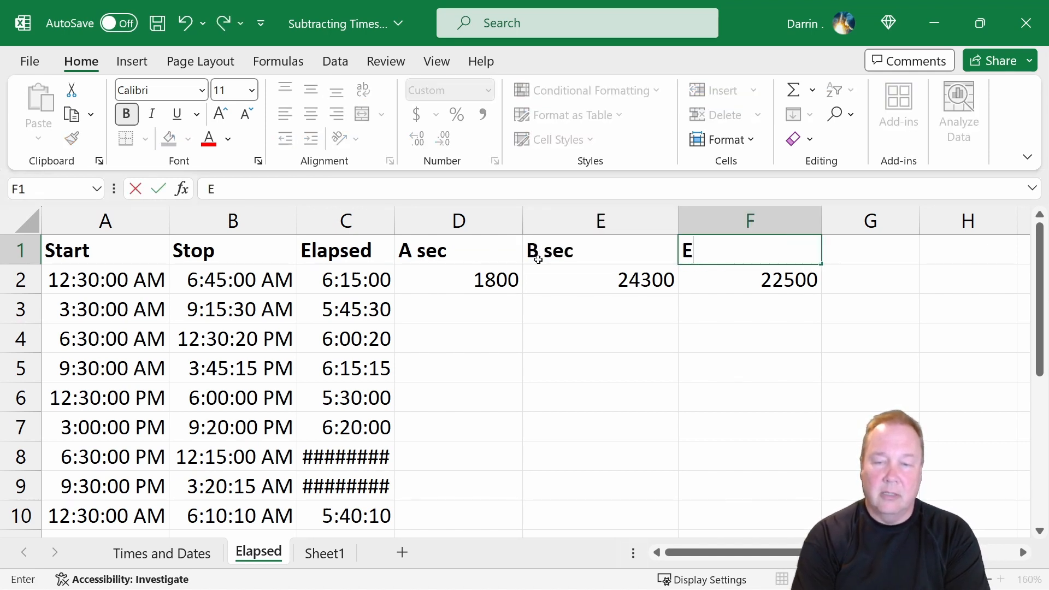
type("laps")
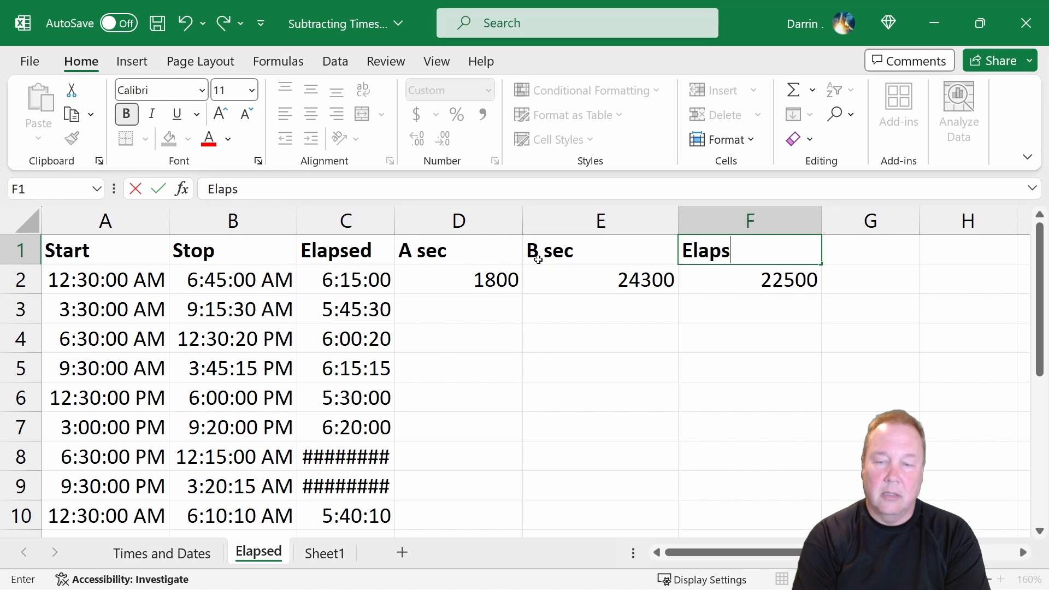
type("ed sec")
key("Return")
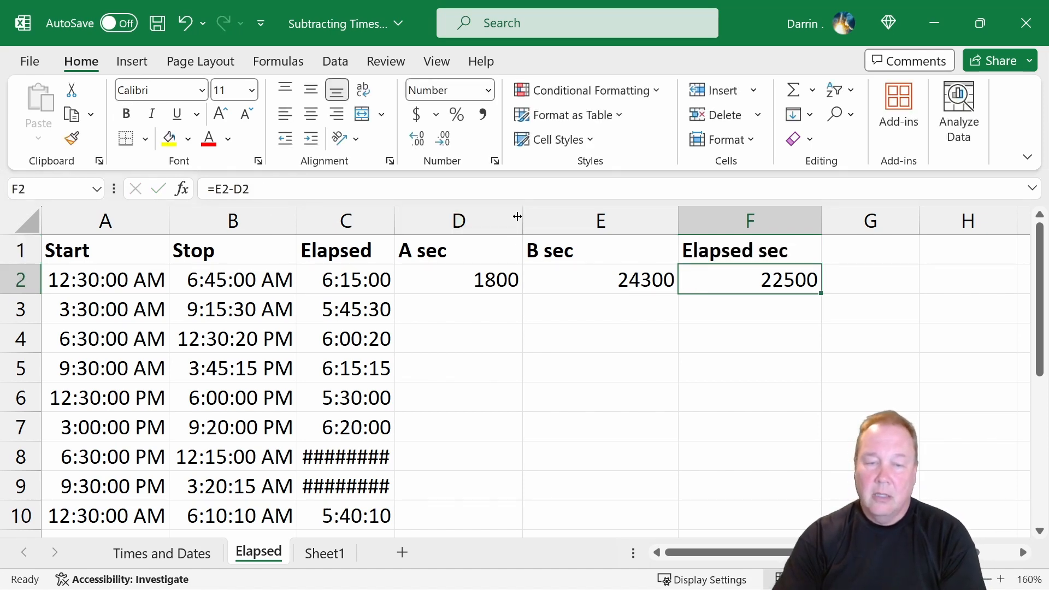
Narrow columns D, E and F so they just fit their headings and seconds values
left_click_drag(517, 217, 461, 217)
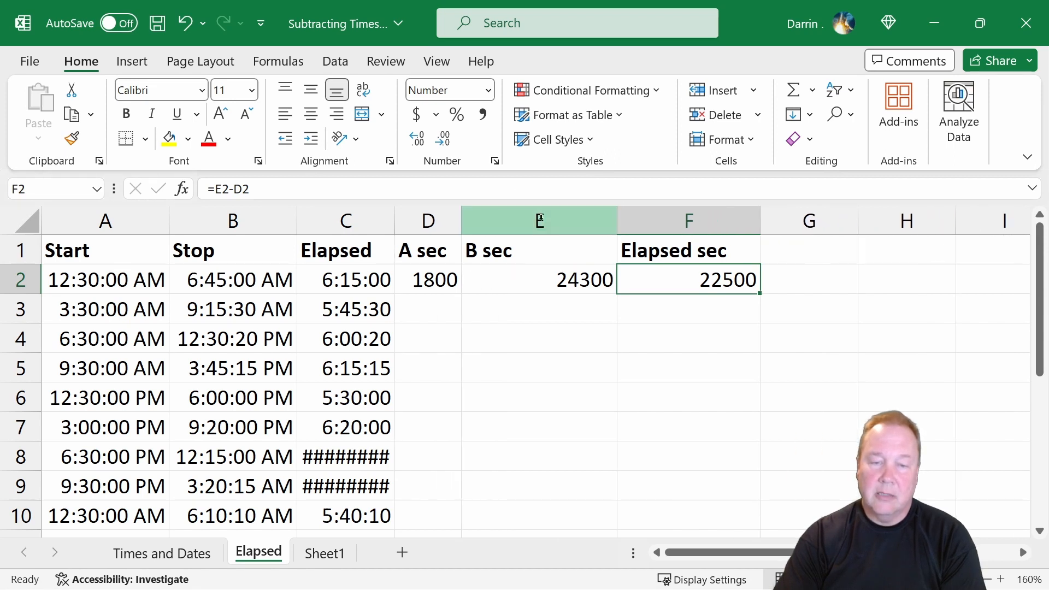
left_click_drag(617, 218, 540, 221)
left_click_drag(683, 219, 650, 216)
Enter the formula =MOD(F2,60) in cell G2 to get the leftover seconds of the elapsed time
left_click(677, 255)
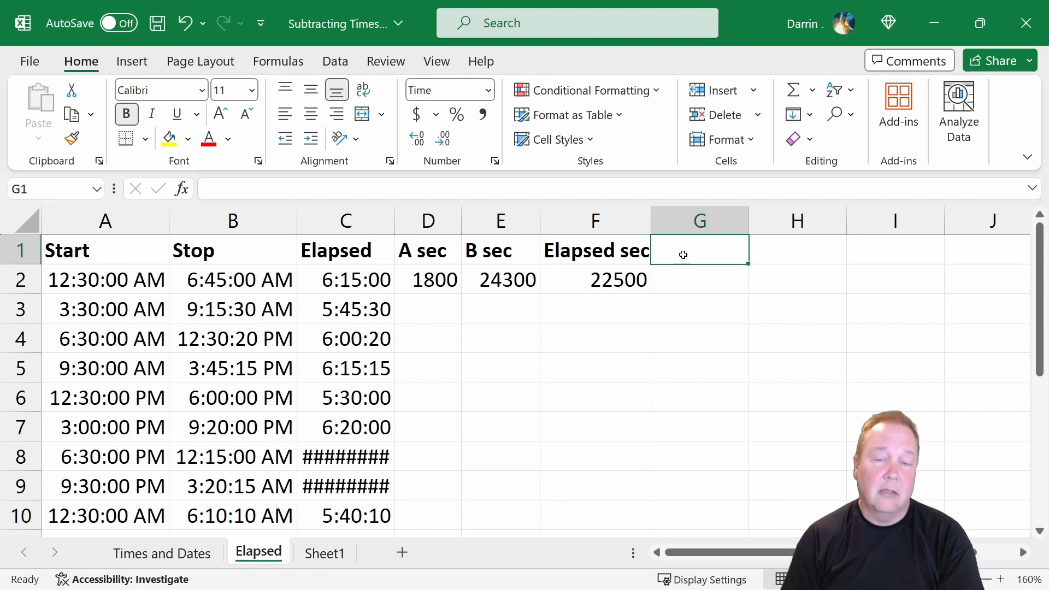
key("Down")
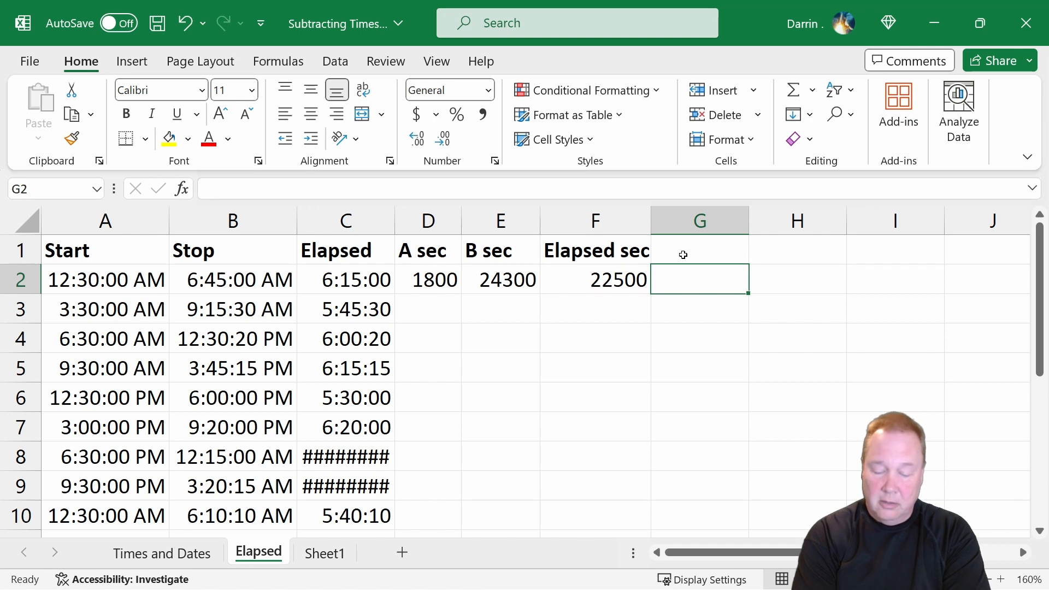
type("=mod")
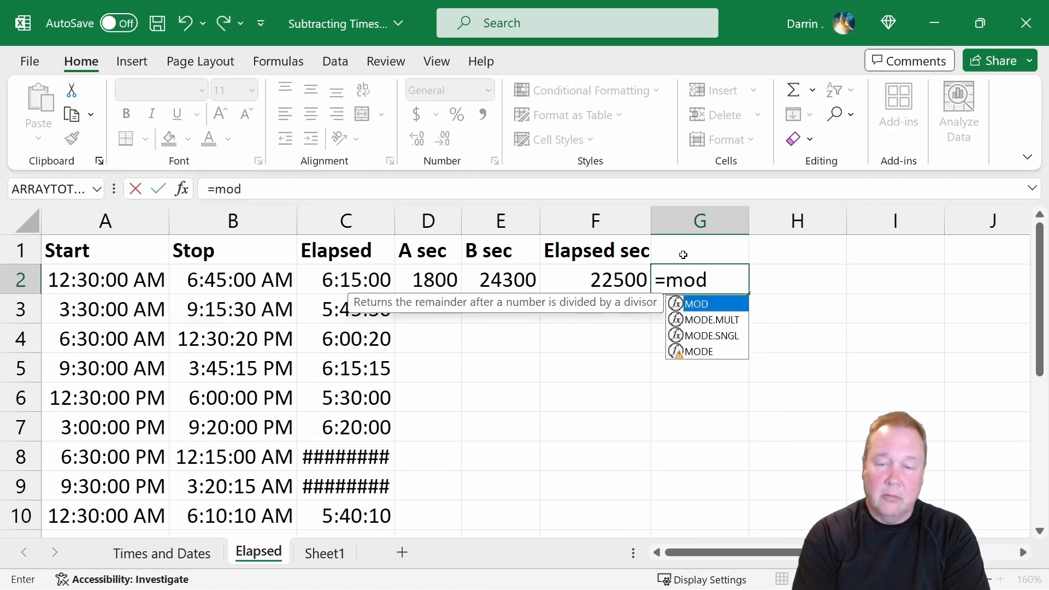
type("(")
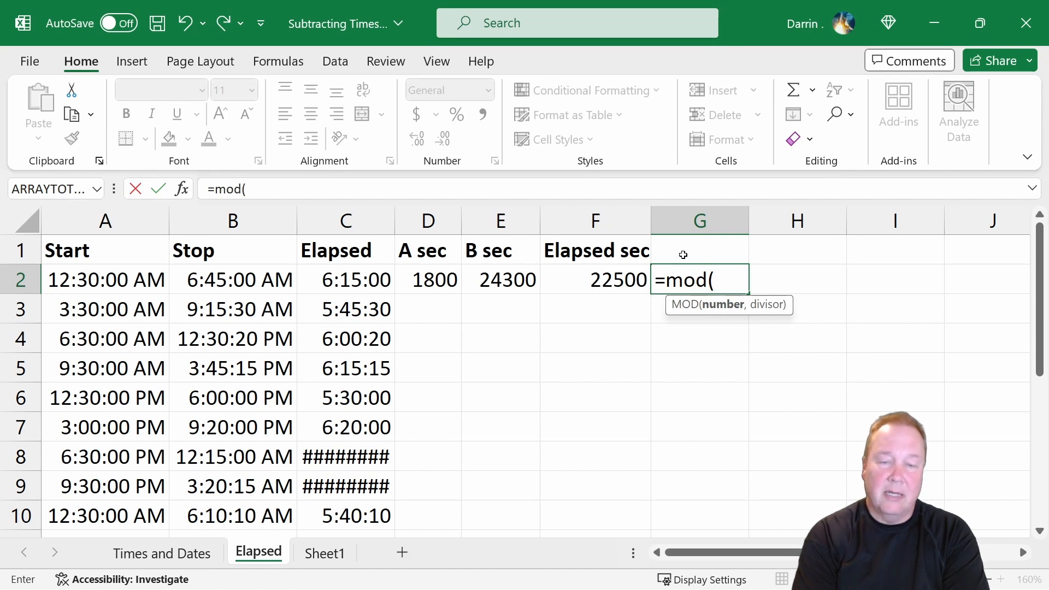
type("f2,60)")
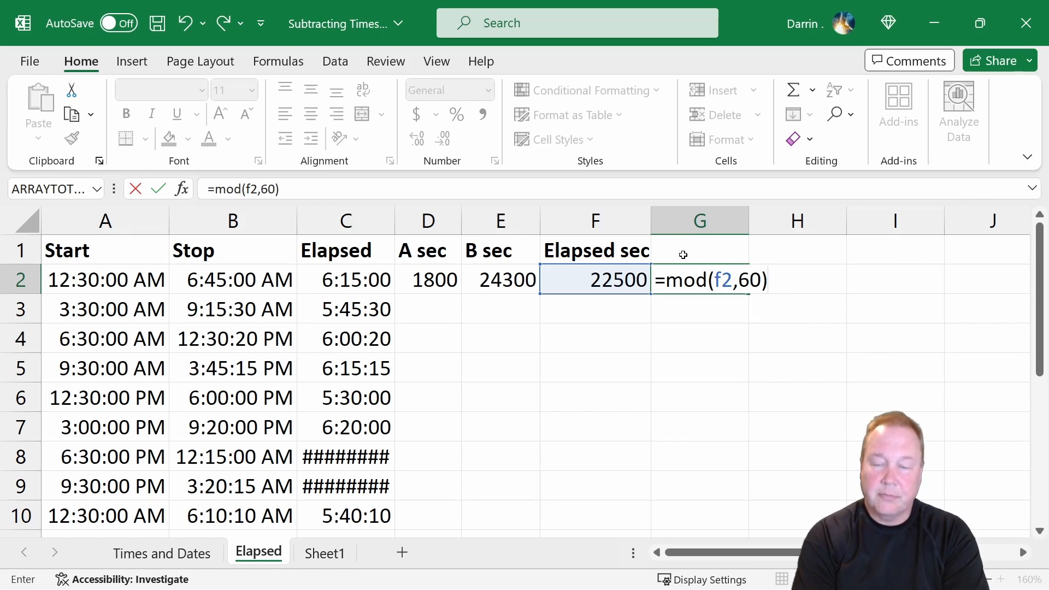
key("Return")
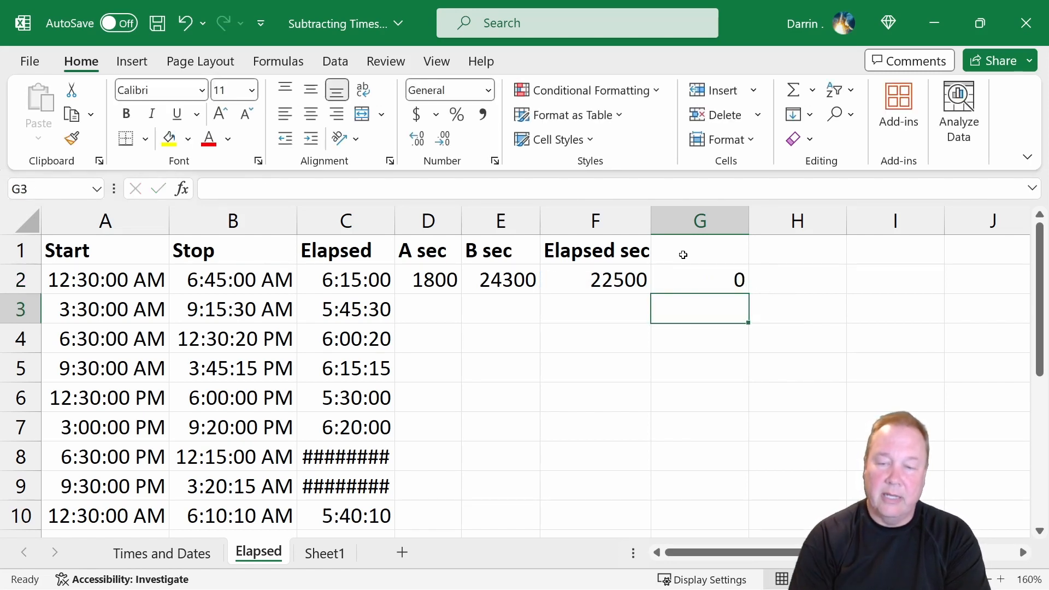
Add the heading "sec" in cell G1 above the remainder formula
key("Up")
key("Up")
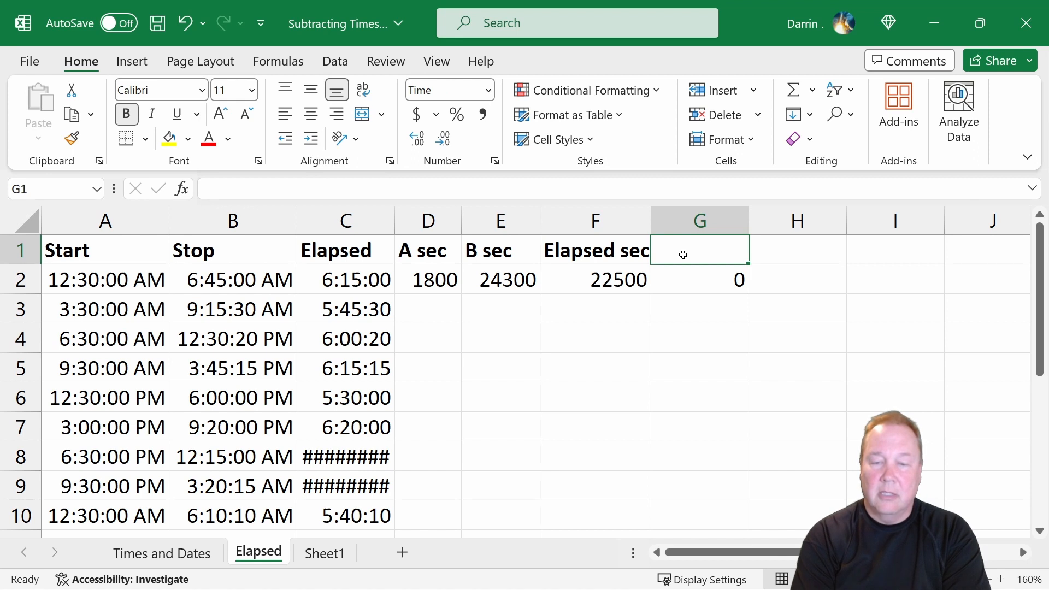
type("sec")
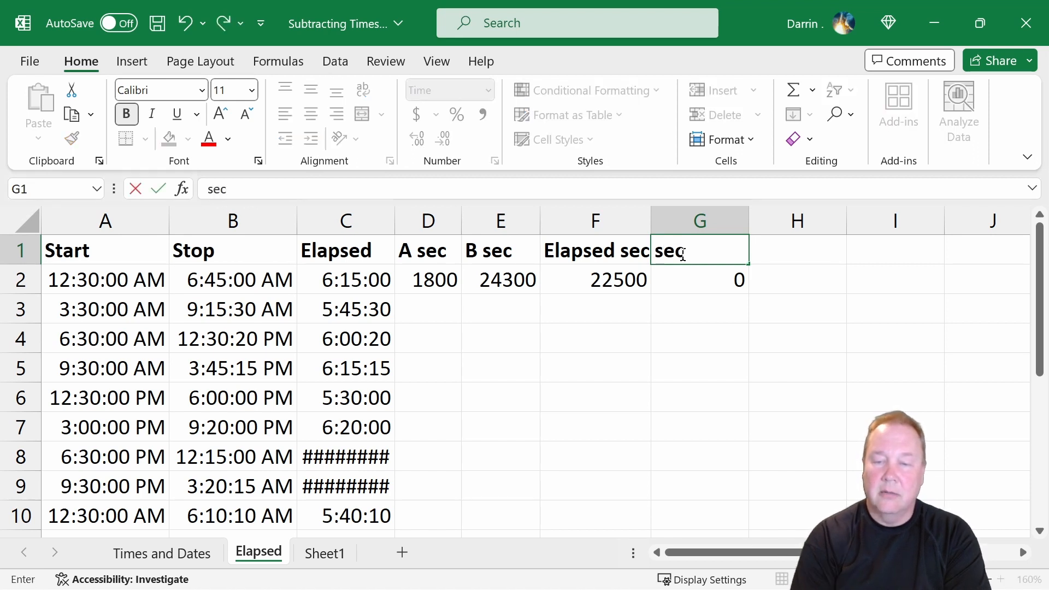
key("Tab")
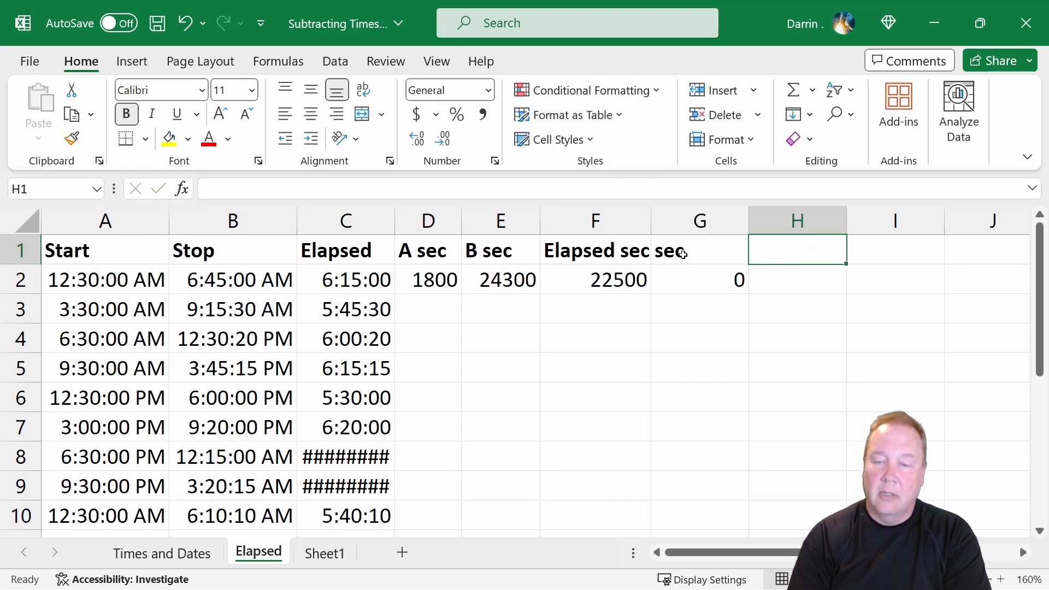
Copy the formulas in D2:G2 down to row 3
key("Down")
key("Left")
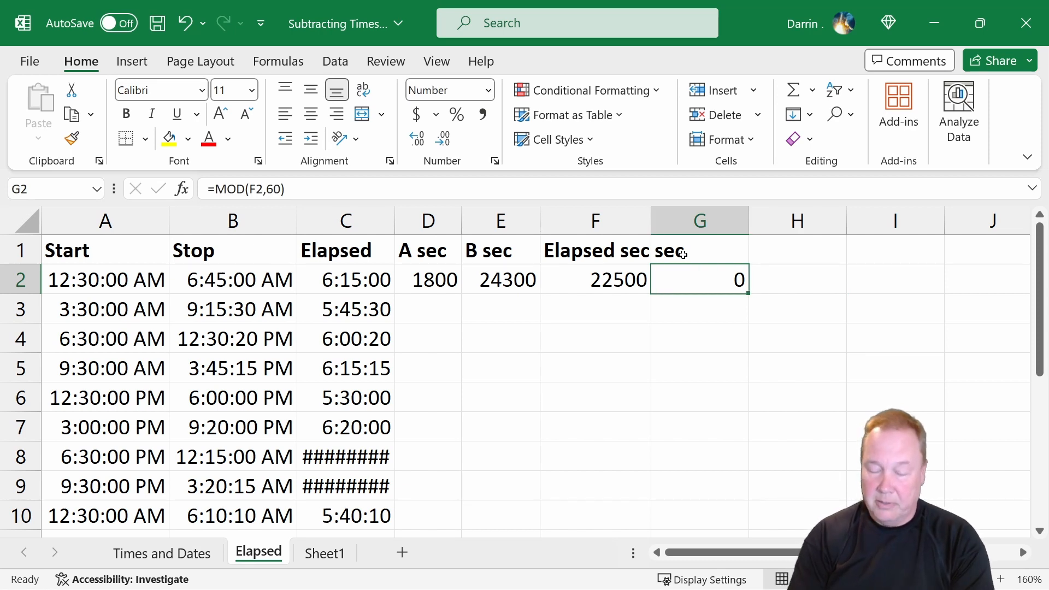
key("Left")
key("ctrl+c")
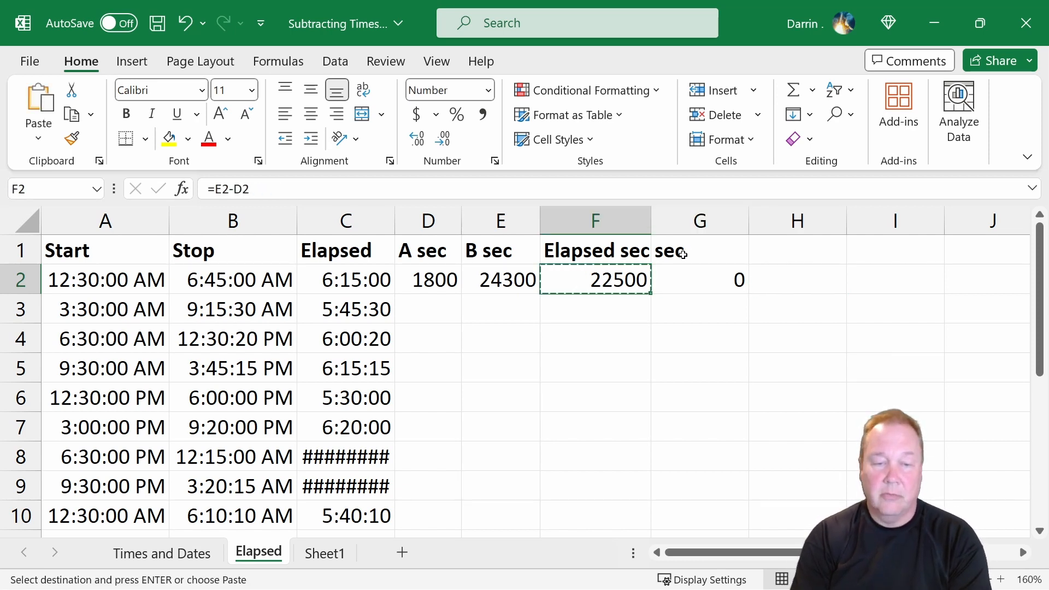
key("Escape")
key("Left")
key("Left")
key("shift+Right")
key("shift+Right")
key("shift+Right")
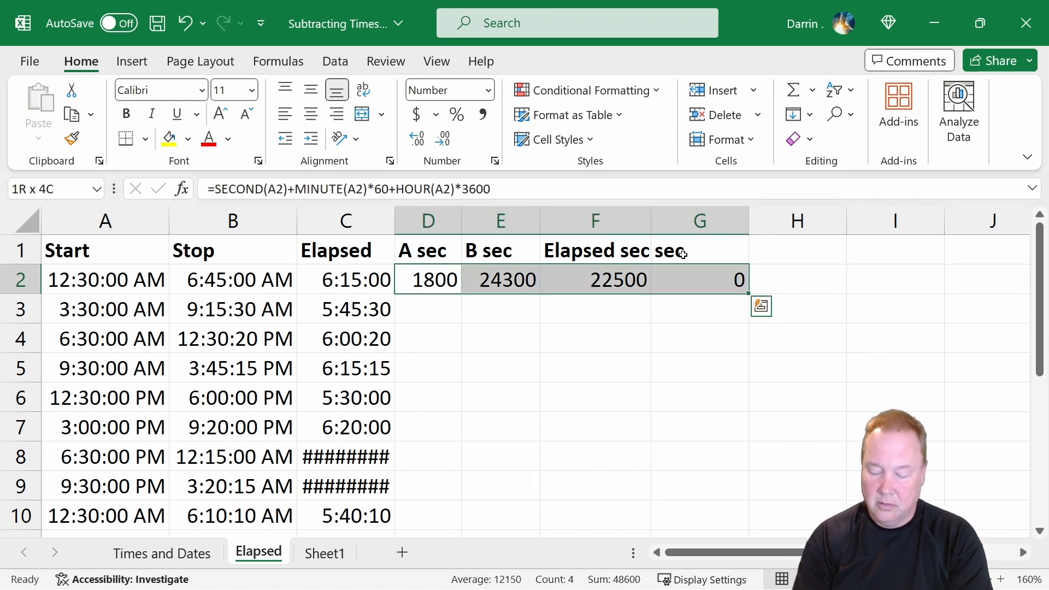
key("ctrl+c")
key("Down")
key("ctrl+v")
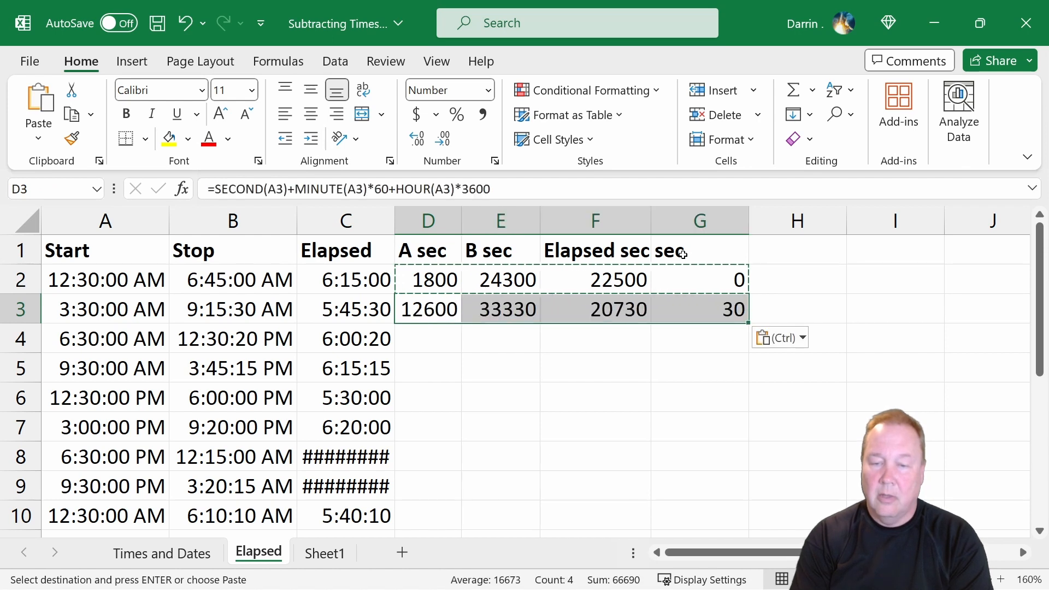
key("Escape")
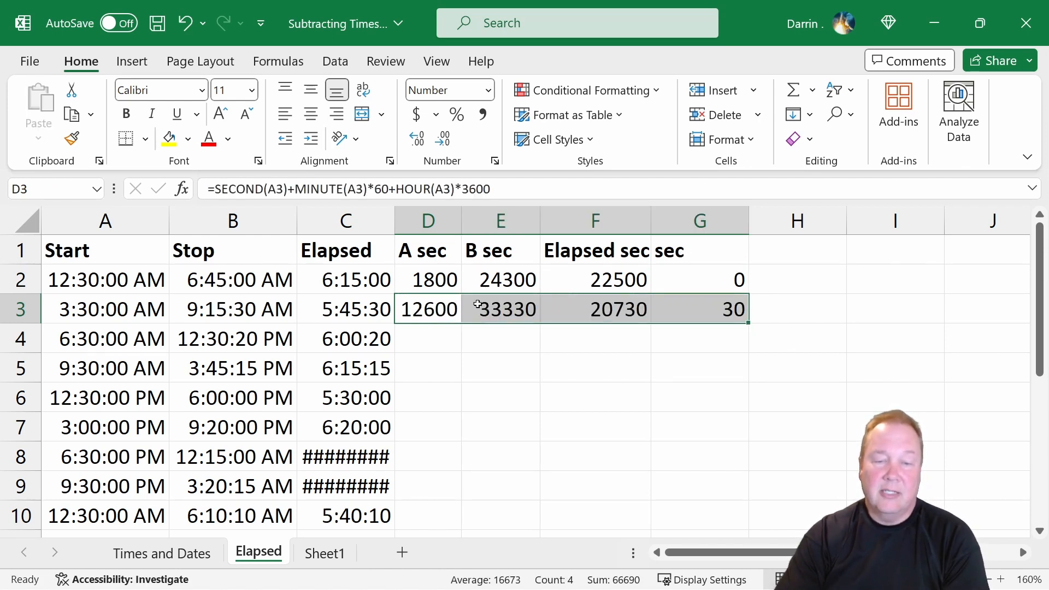
left_click(736, 314)
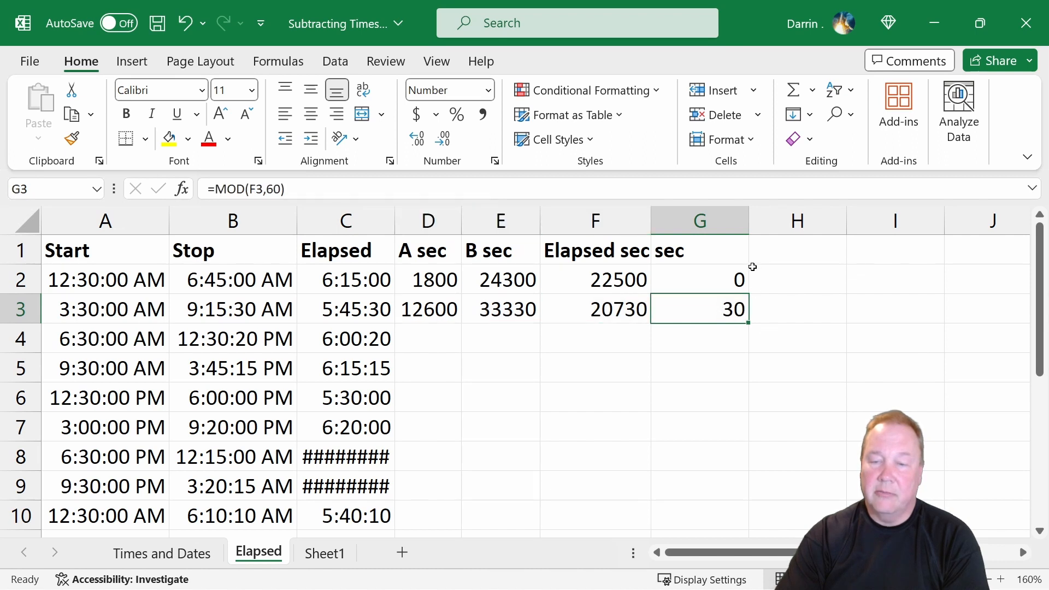
key("Up")
key("Left")
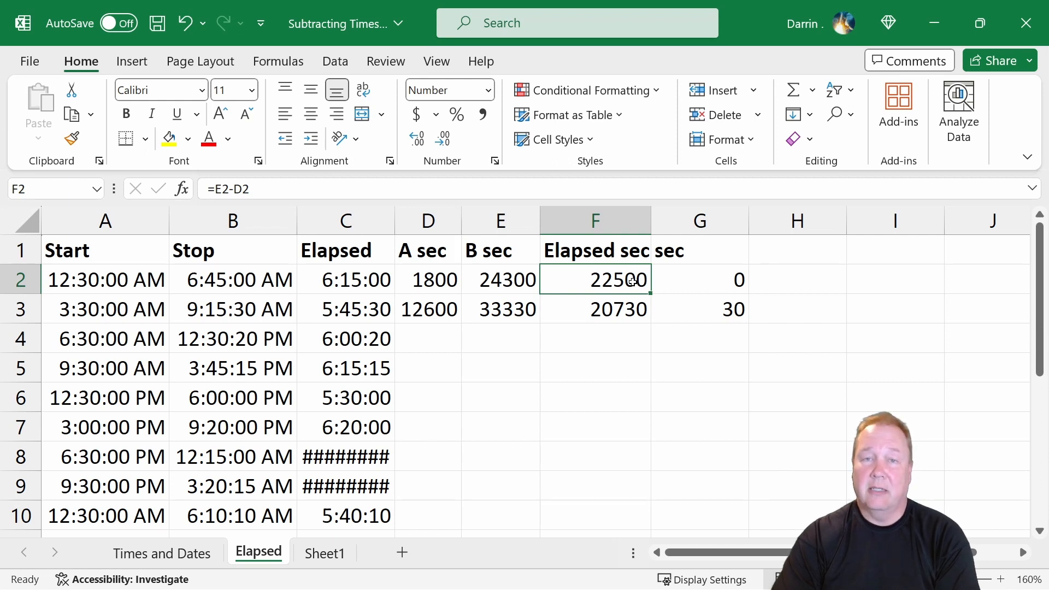
left_click(690, 278)
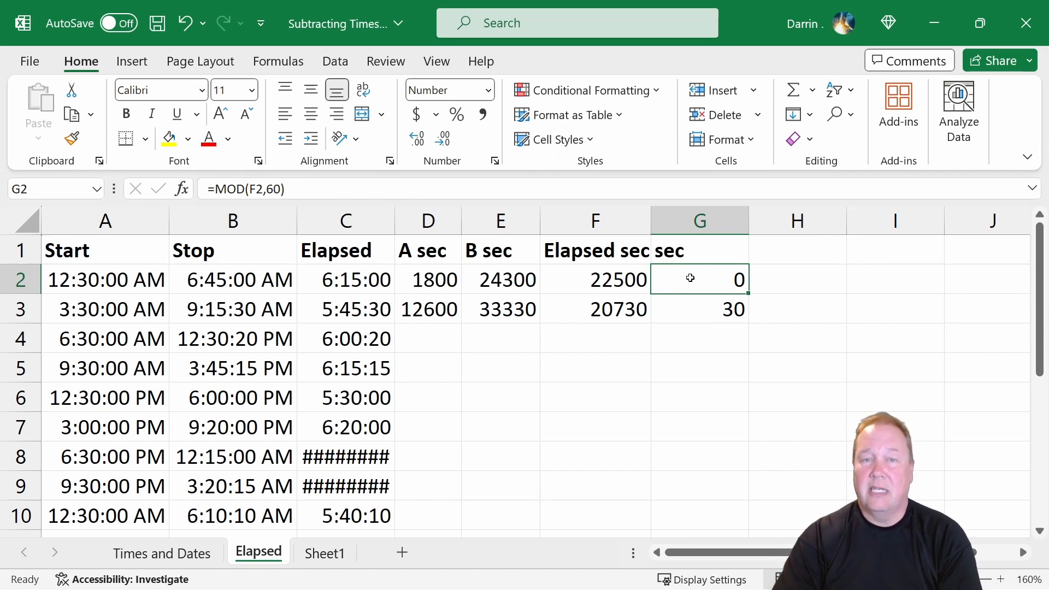
Add the heading "elapsed min" in cell H1
left_click(775, 284)
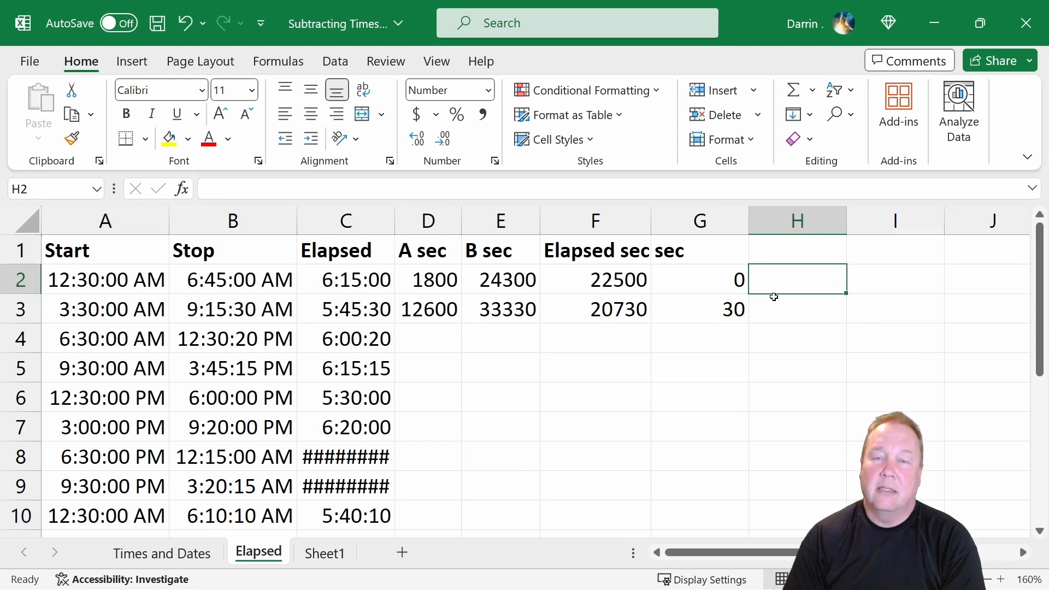
key("Up")
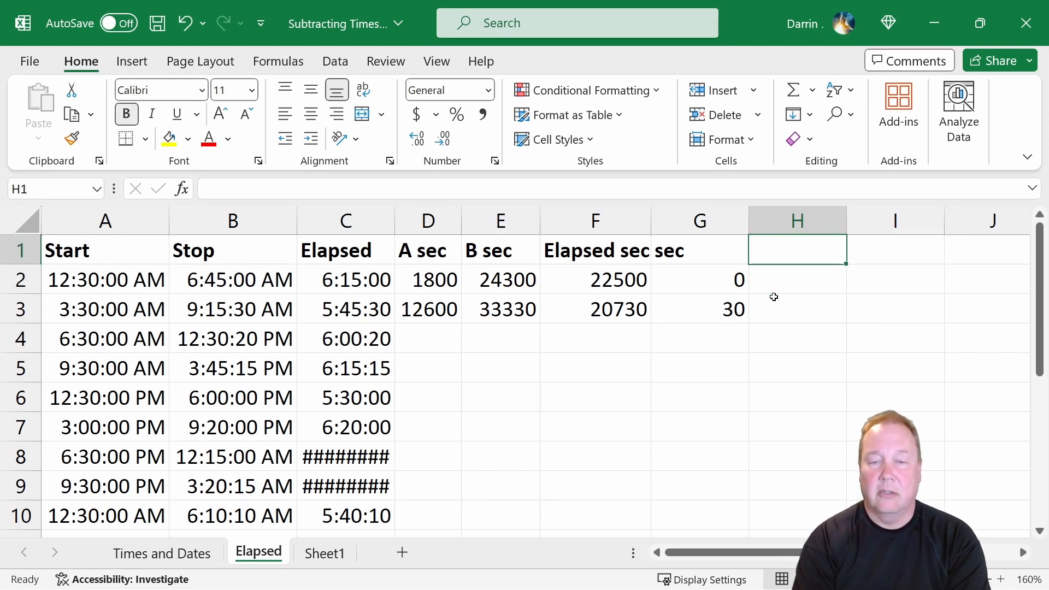
type("elapsed min")
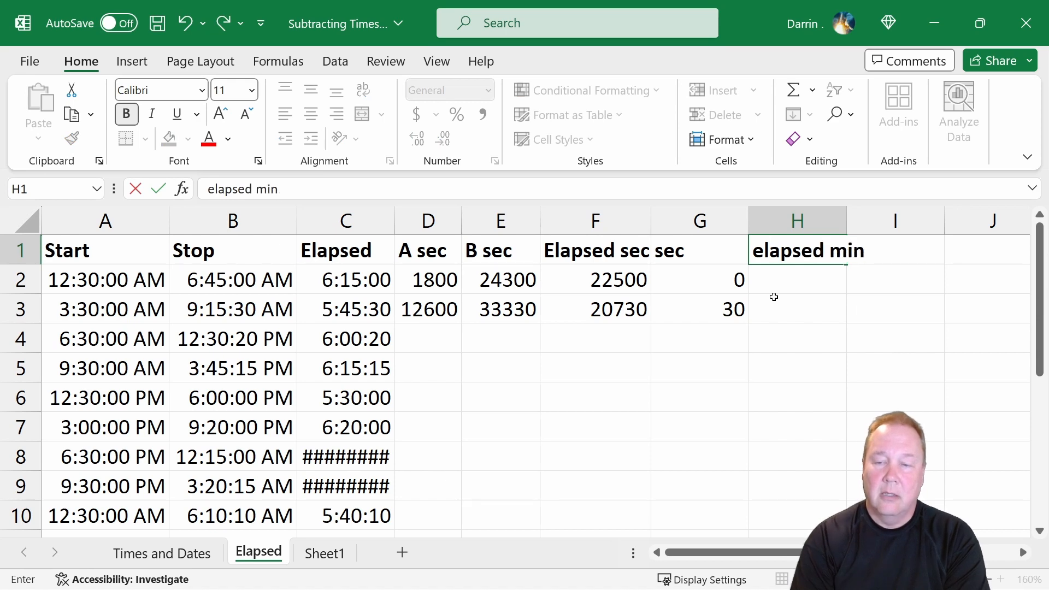
key("Return")
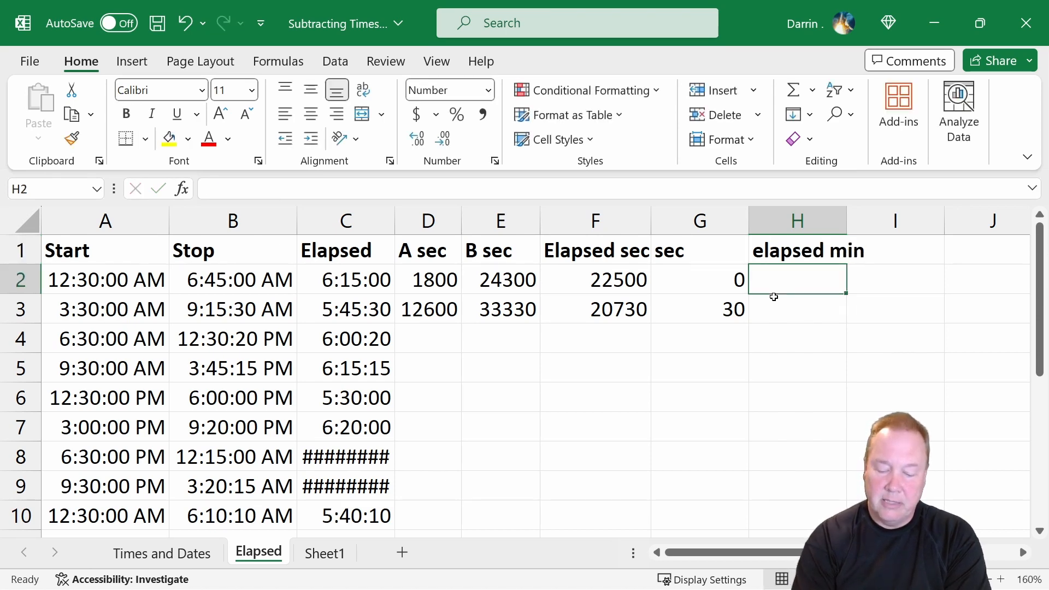
Enter the formula =(F2-G2)/60 in cell H2 to convert the elapsed seconds without the remainder to minutes
type("=")
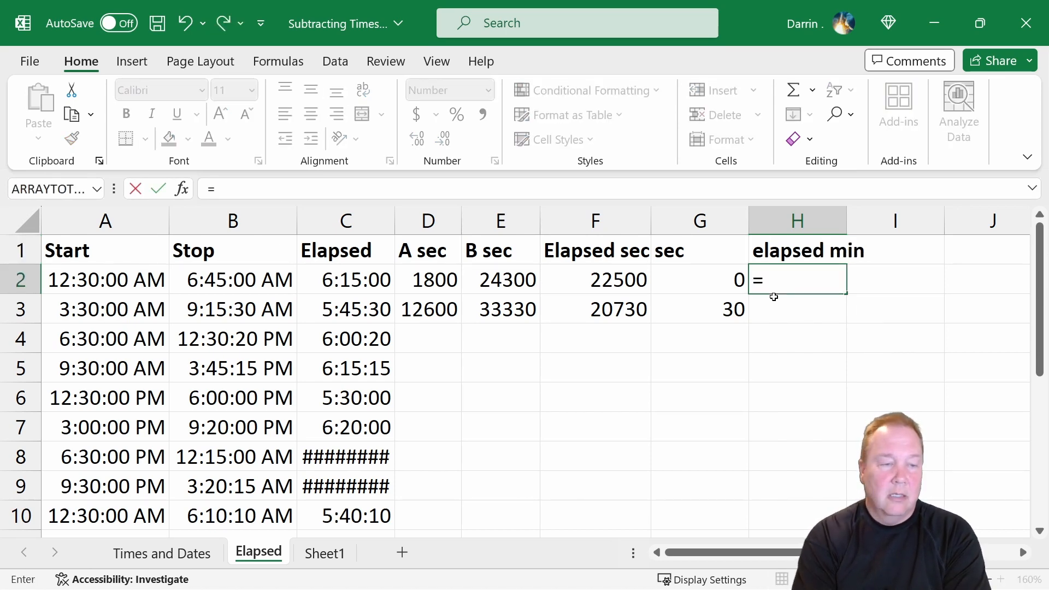
type("(f")
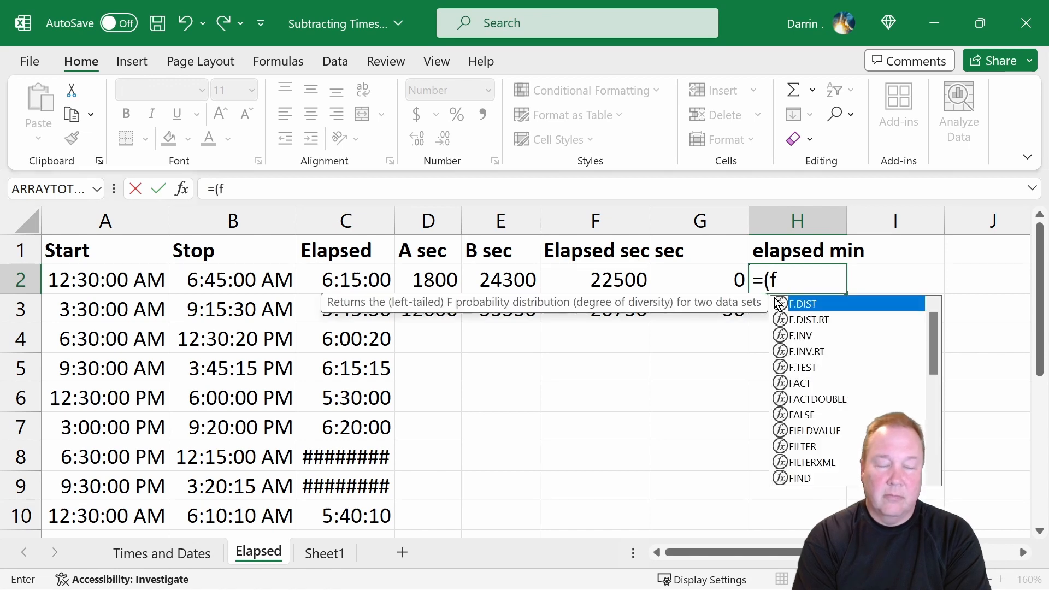
type("21")
key("BackSpace")
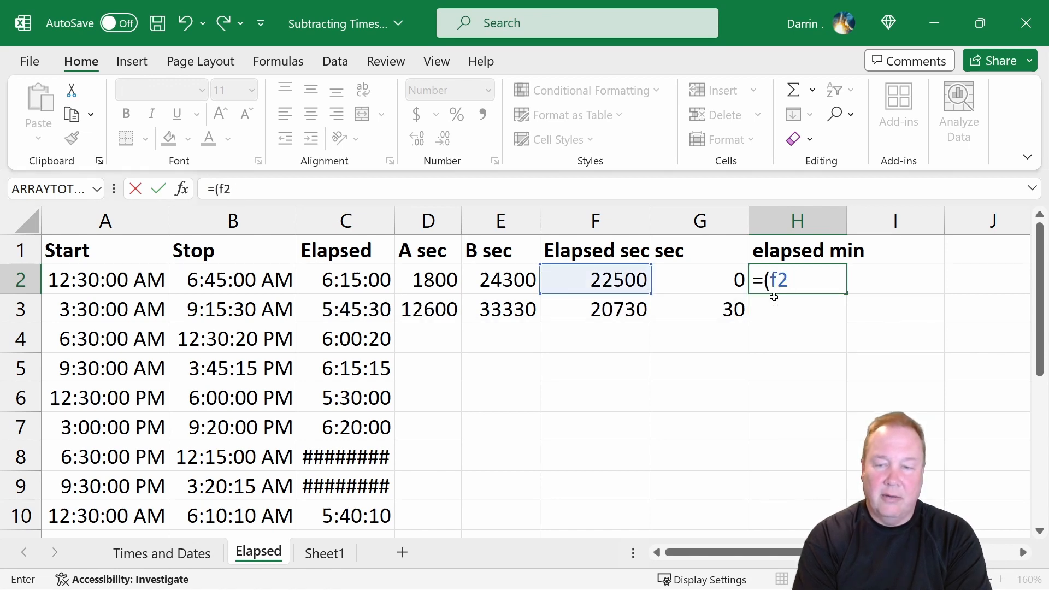
type("-")
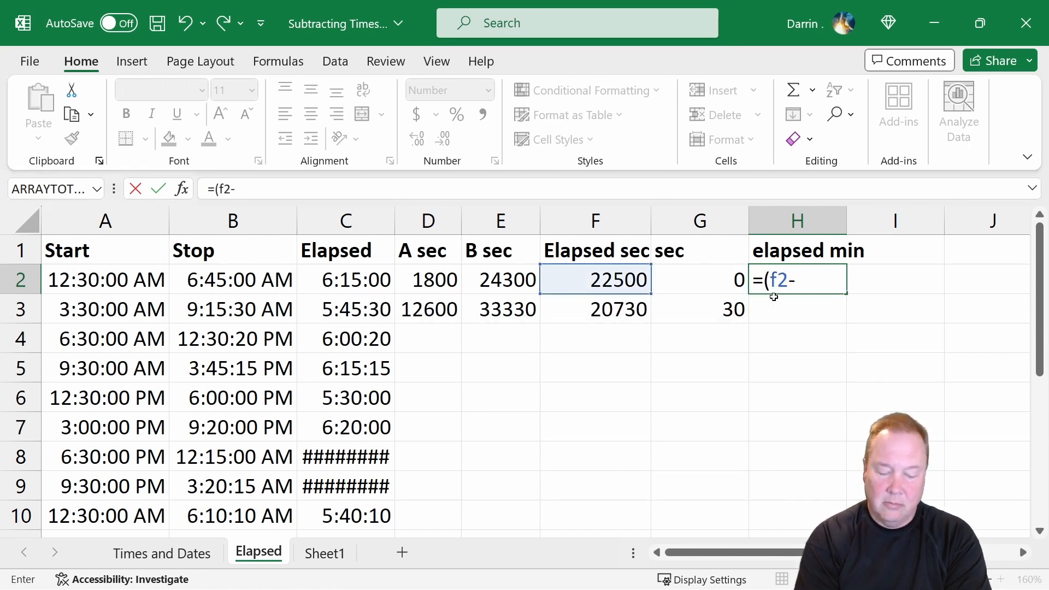
type("g2)")
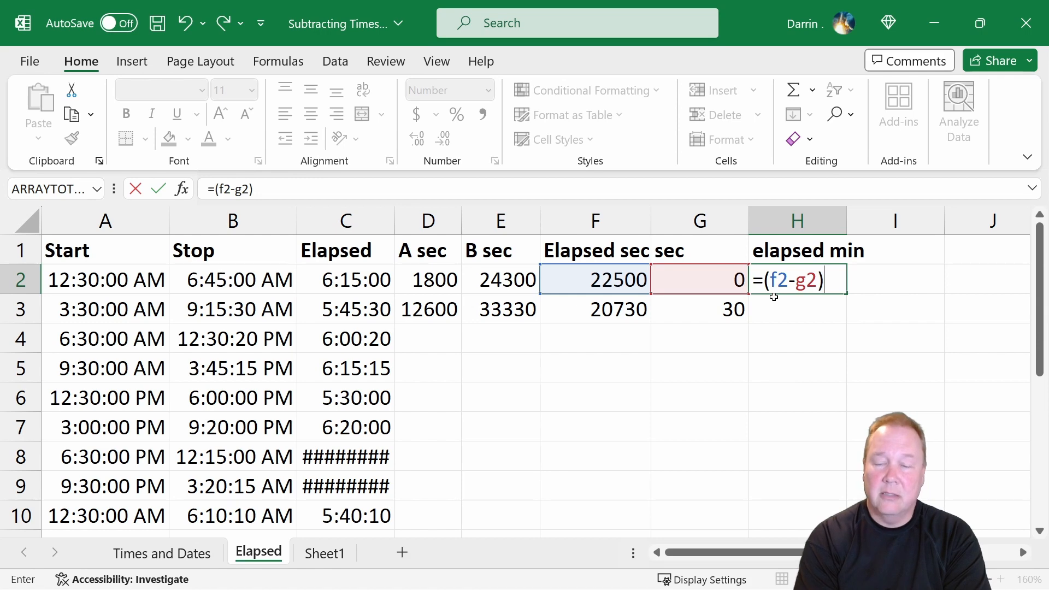
type("/60")
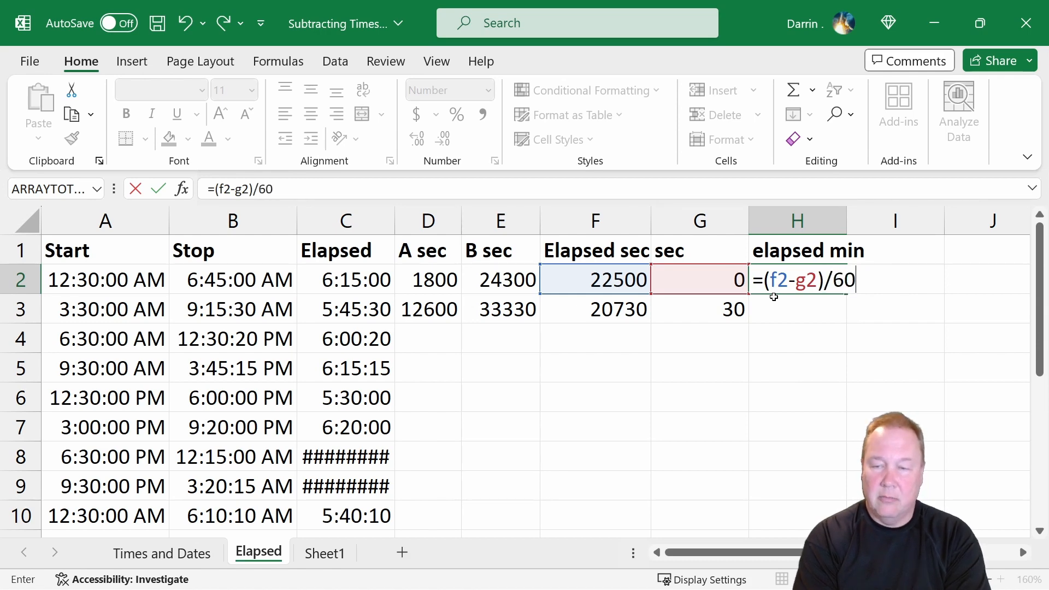
key("Return")
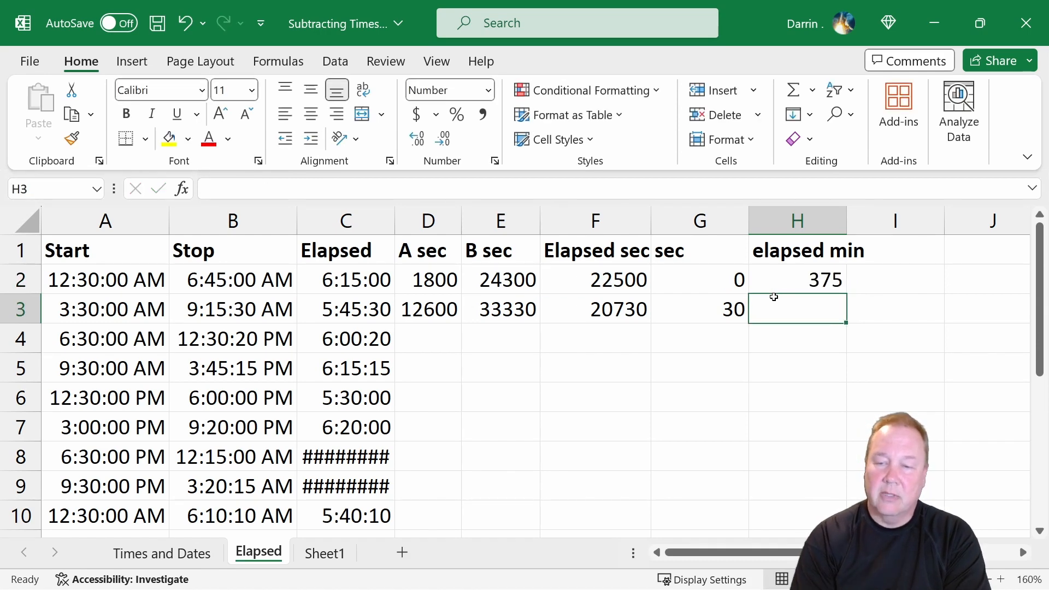
Copy the elapsed minutes formula from H2 down to H3
key("Up")
key("ctrl+c")
key("Down")
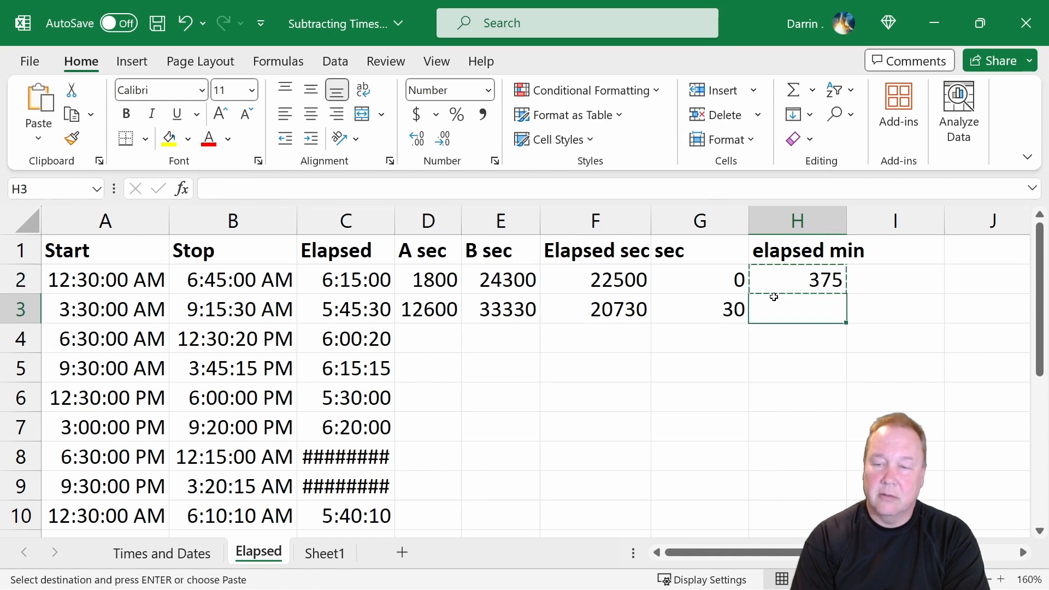
key("ctrl+v")
key("Up")
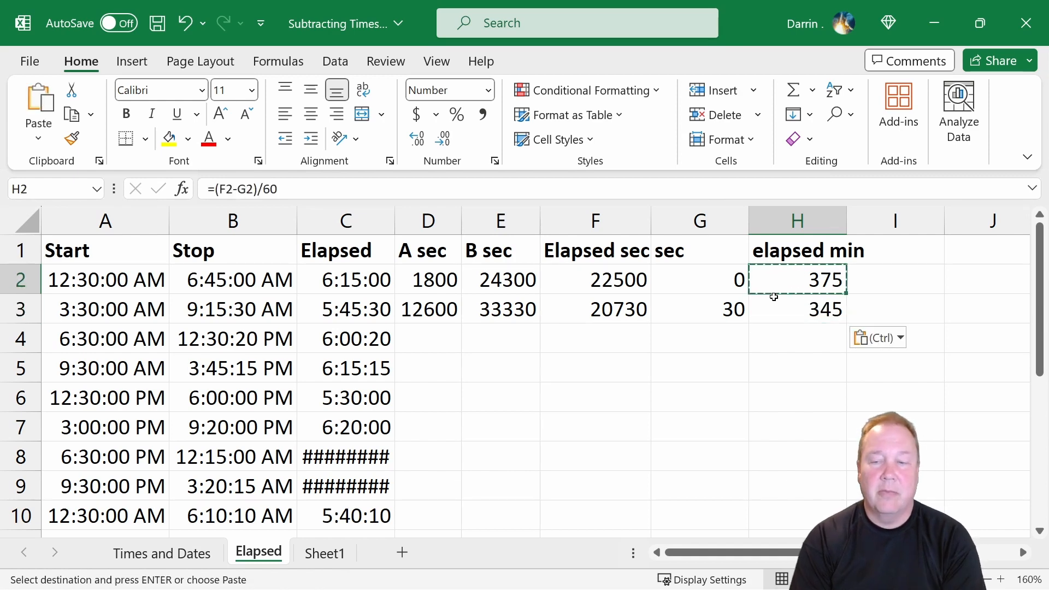
key("Right")
key("Escape")
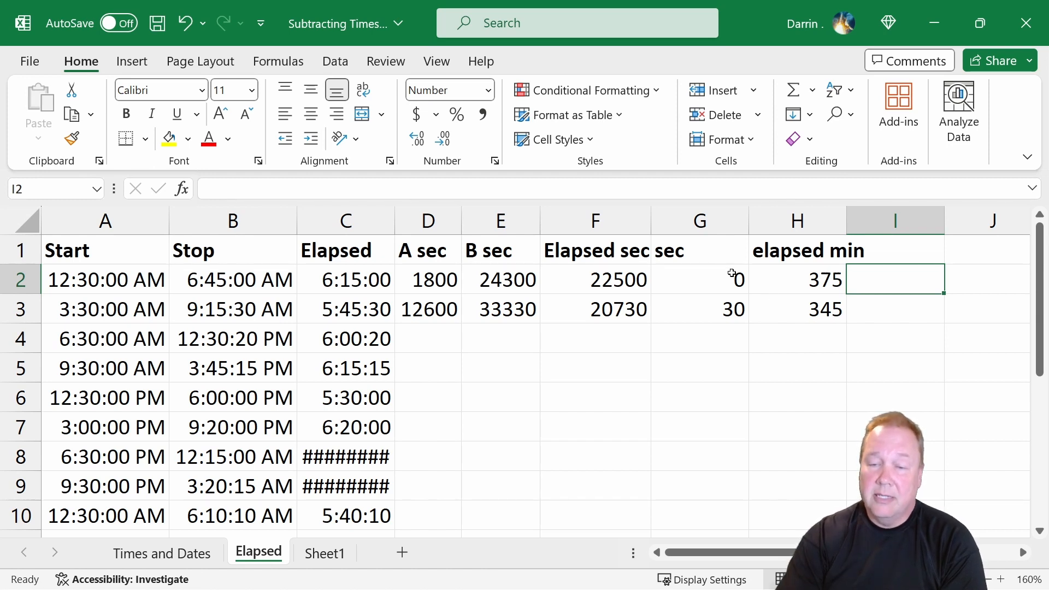
Shade the whole sec column G with a light gray fill
left_click_drag(724, 271, 730, 301)
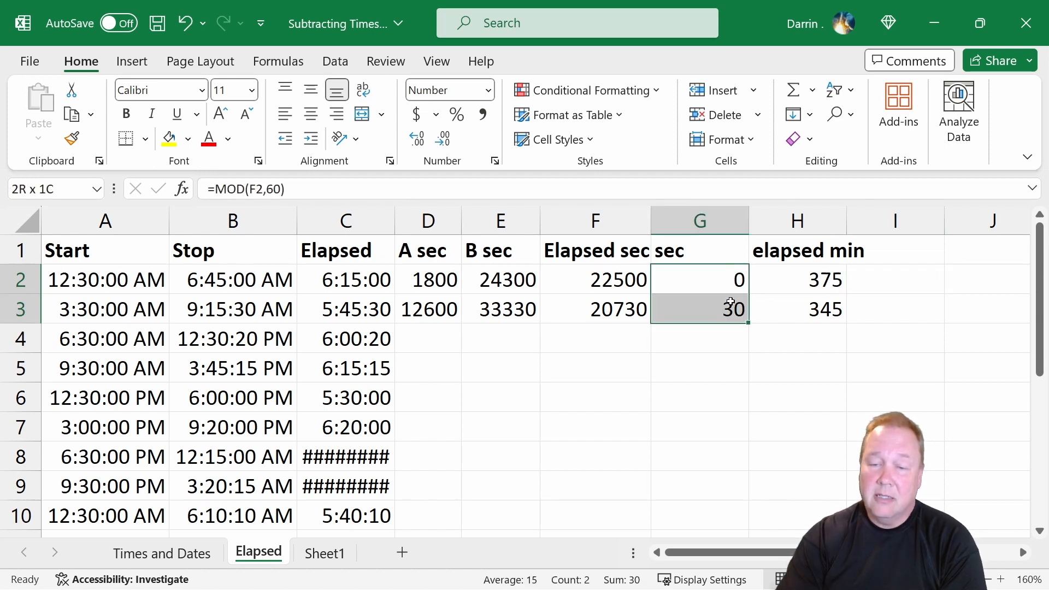
left_click(714, 230)
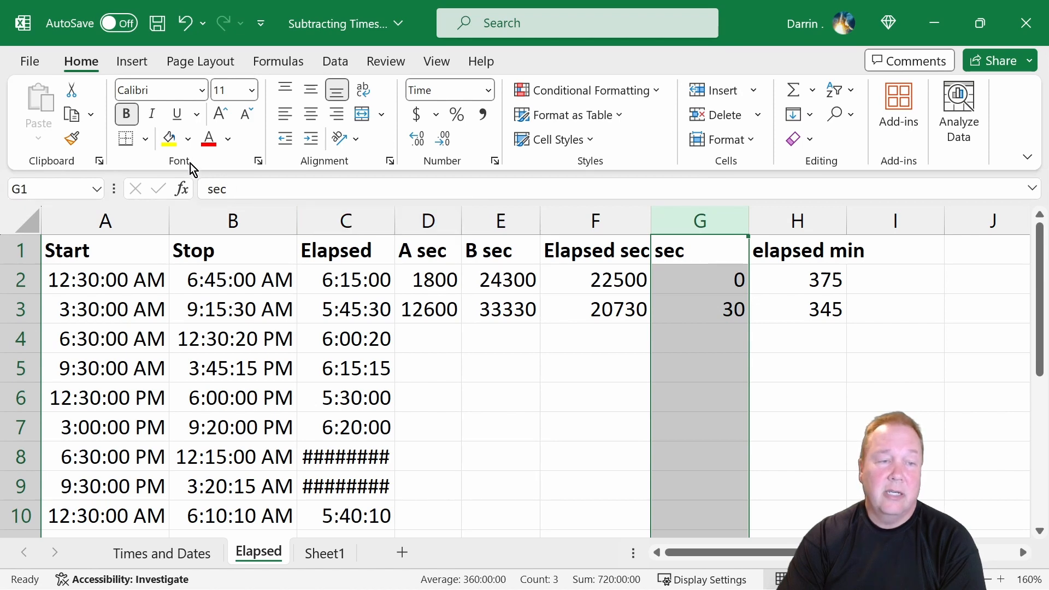
left_click(188, 139)
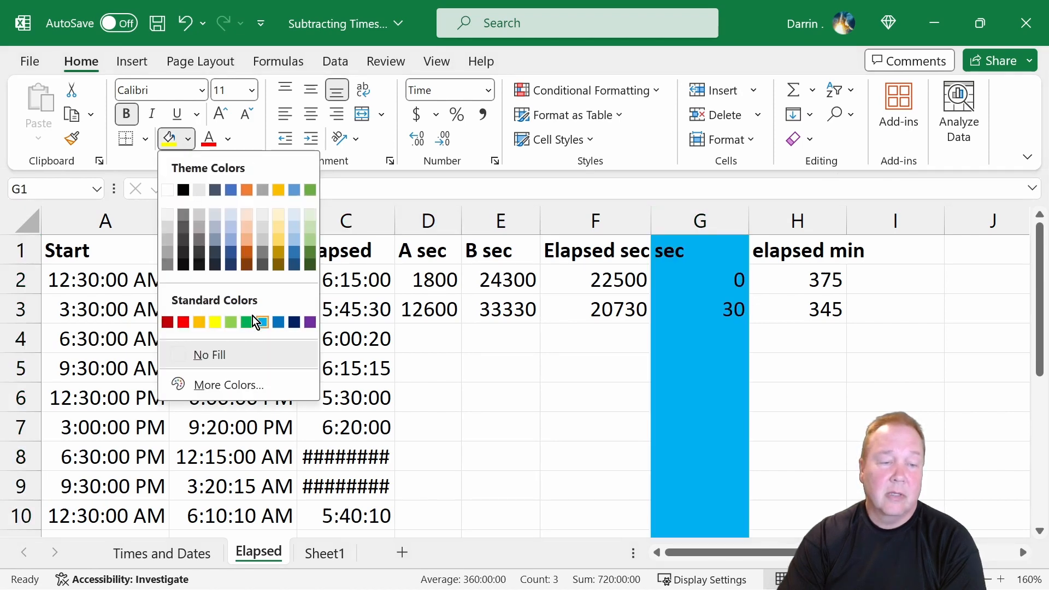
left_click(184, 240)
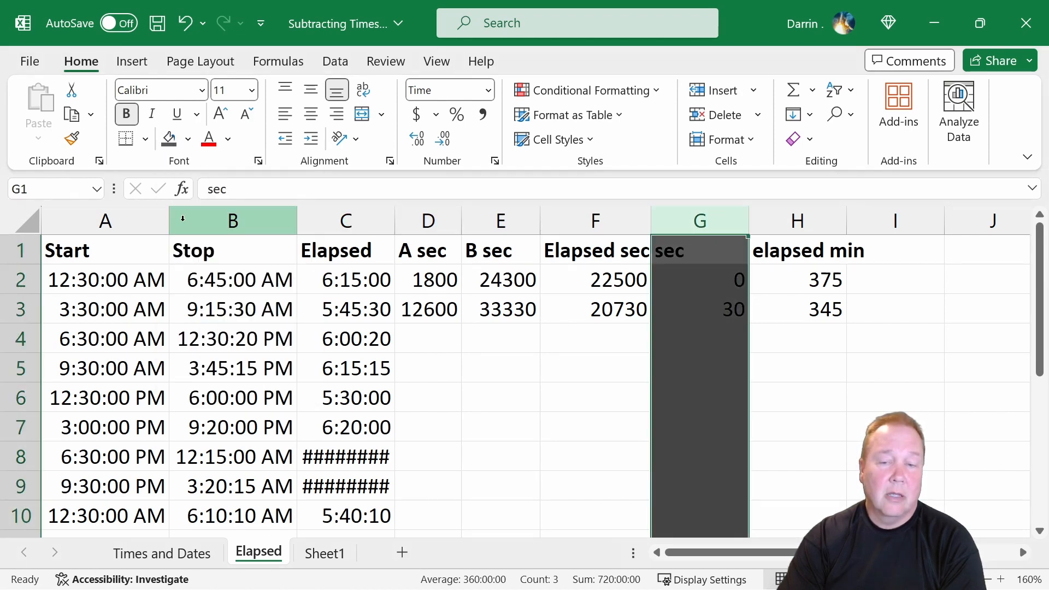
left_click(192, 143)
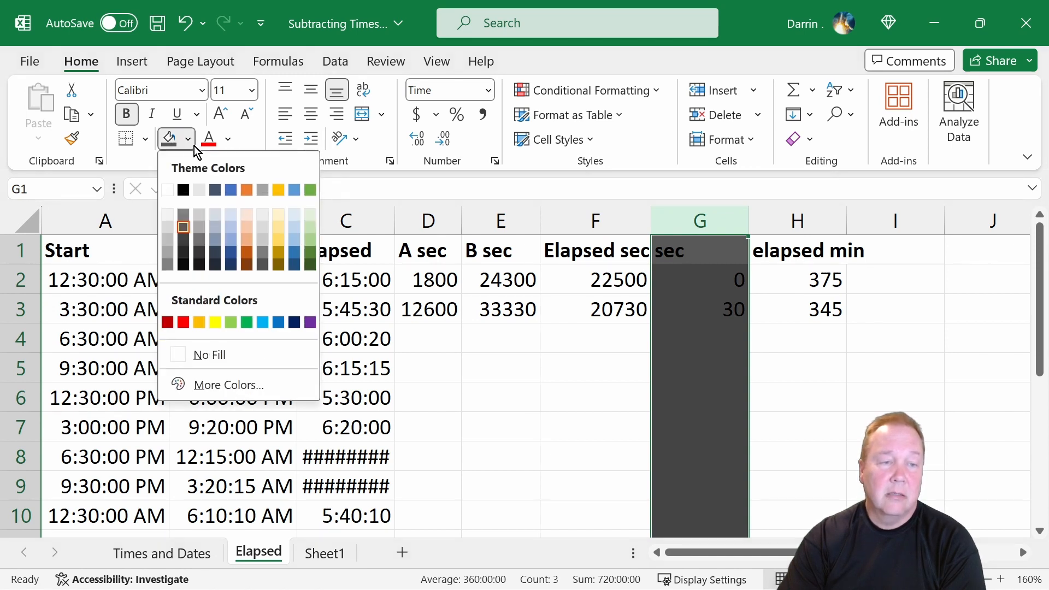
left_click(167, 222)
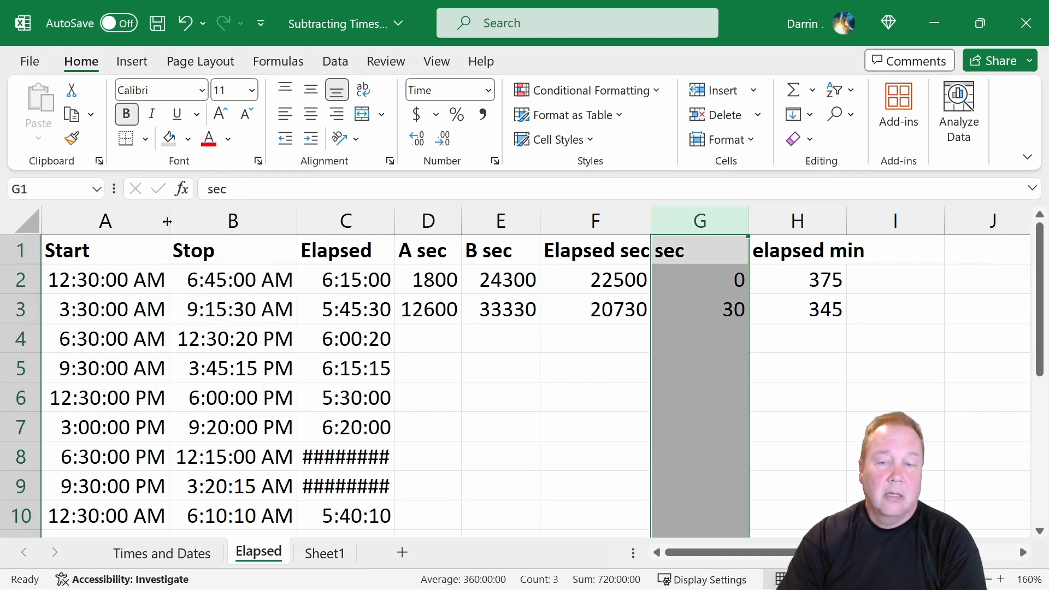
Add the heading "min" in cell I1
left_click(880, 253)
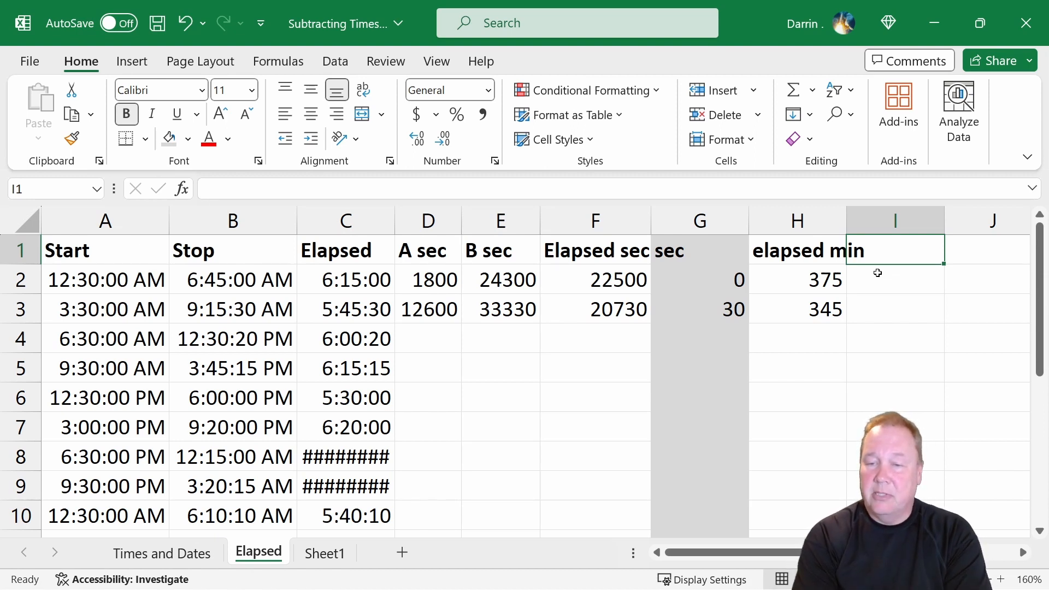
type("min")
key("Return")
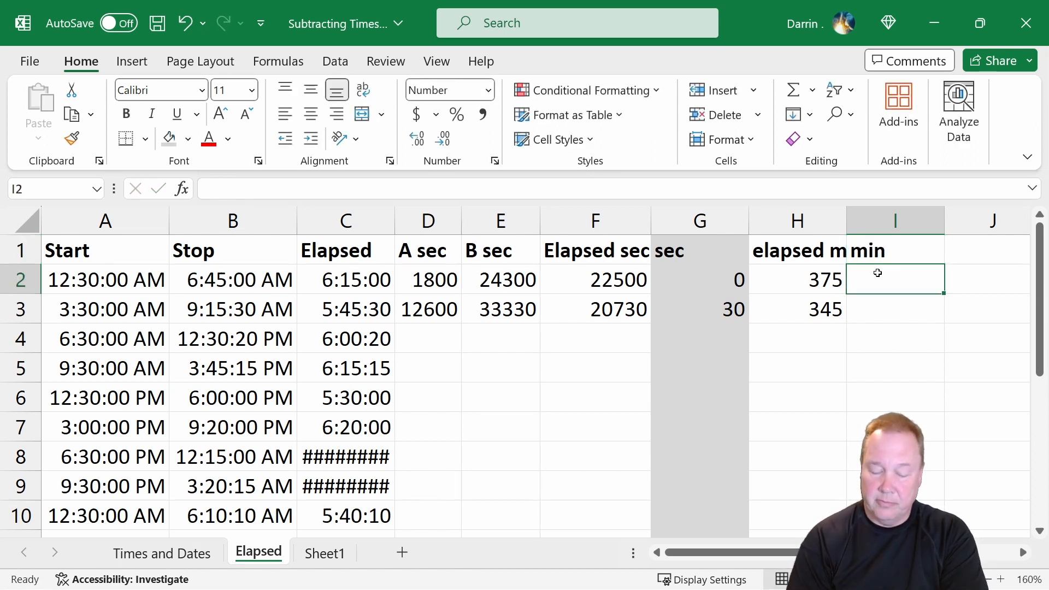
Enter the formula =MOD(H2,60) in cell I2 to get the minutes left over after whole hours
type("=")
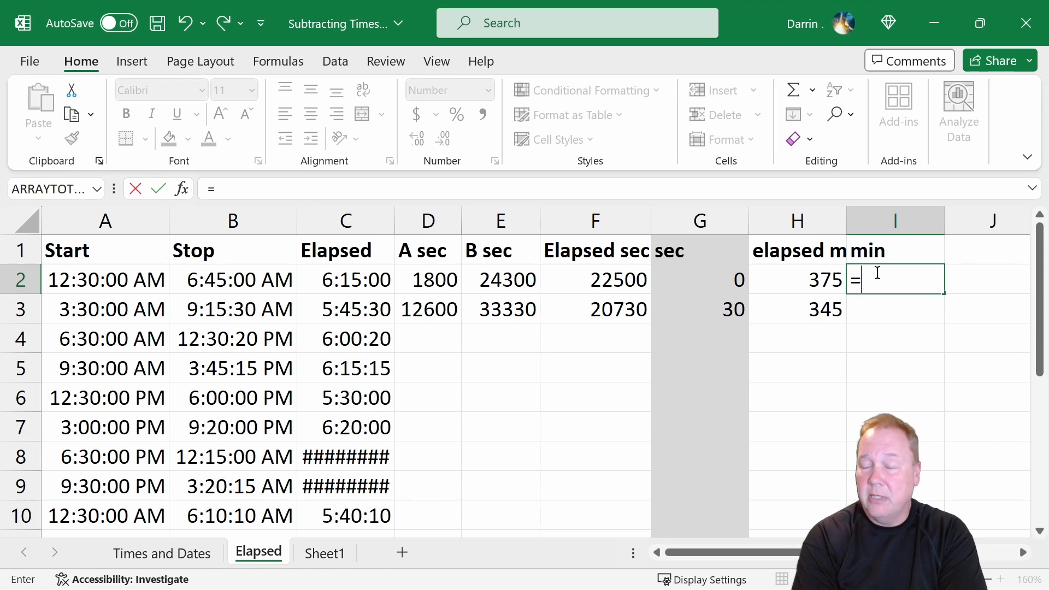
type("mod(")
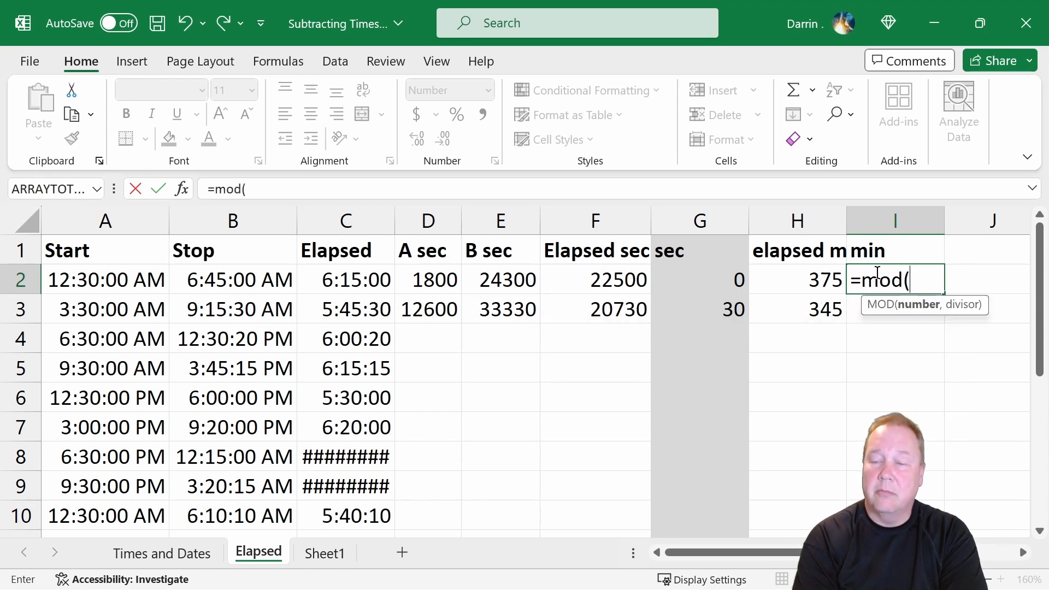
type("h2")
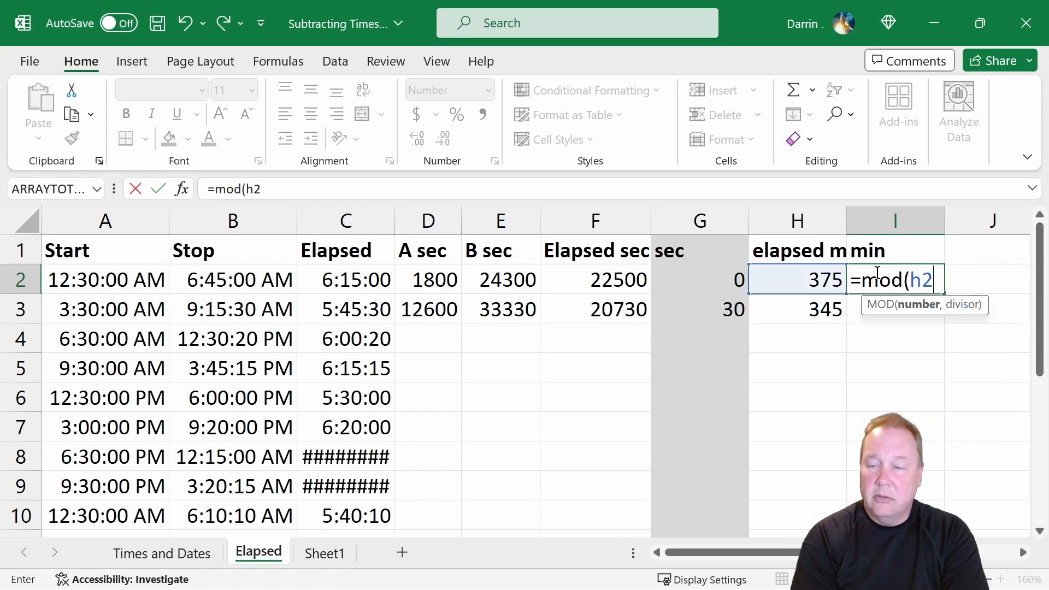
type(",60)")
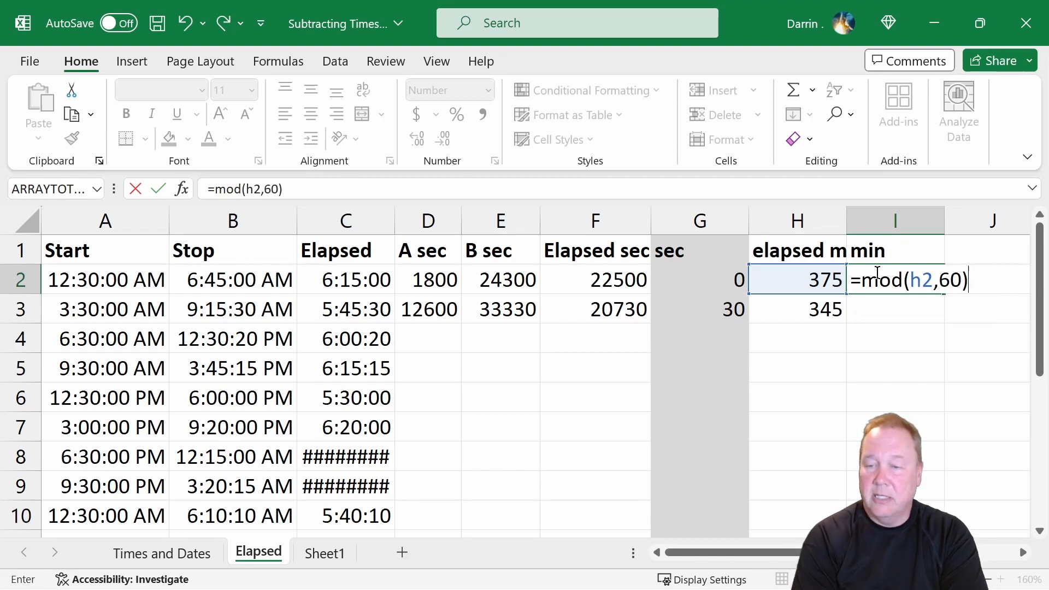
key("Return")
Copy the remaining minutes formula from I2 down to I3 and compare it with the elapsed times in column C
left_click(878, 272)
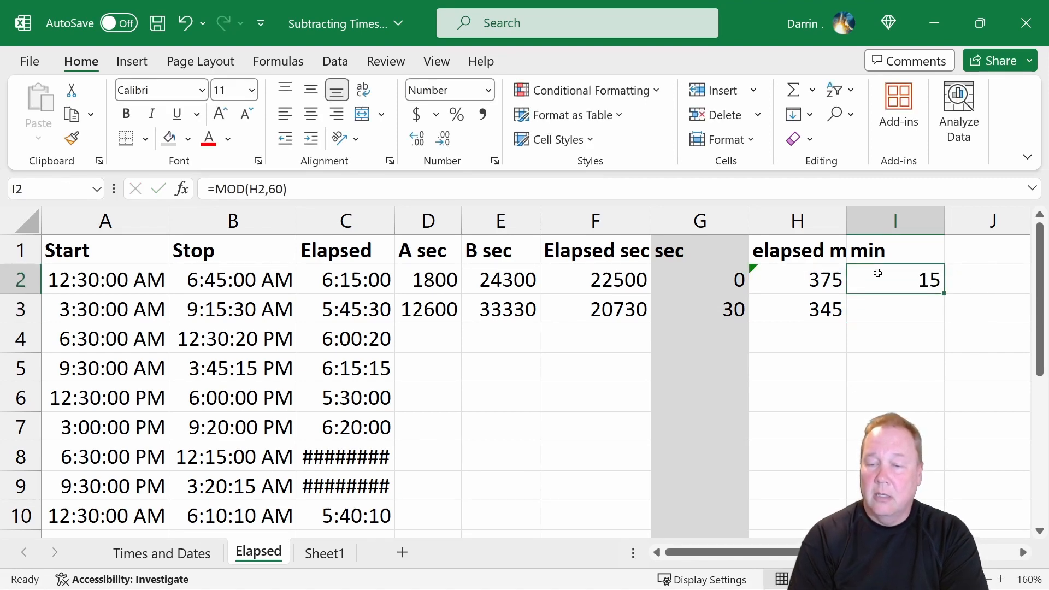
key("ctrl+c")
key("Down")
key("ctrl+v")
key("Escape")
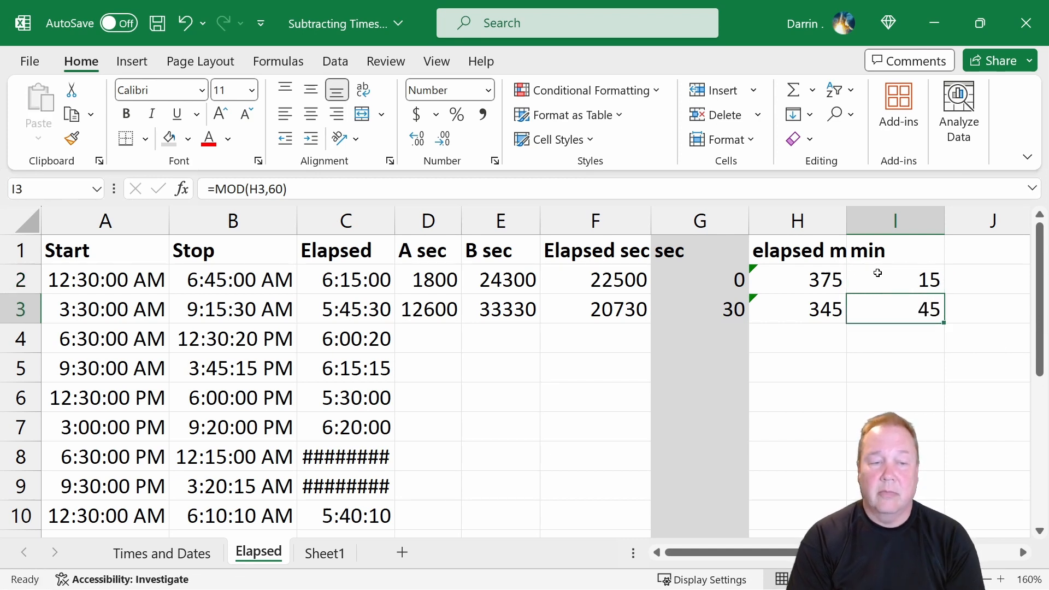
left_click(890, 278)
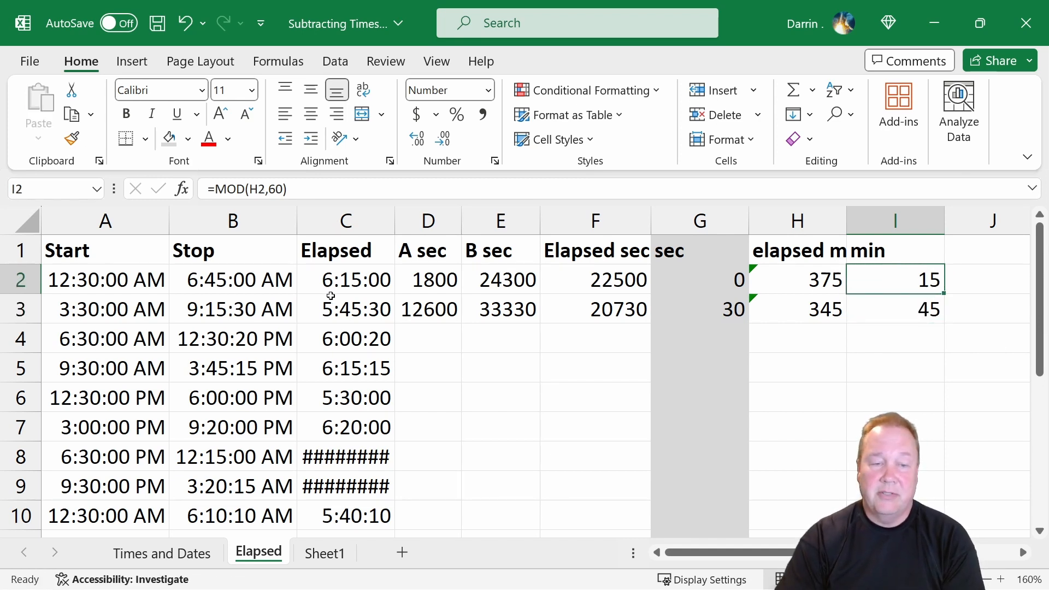
left_click(370, 306)
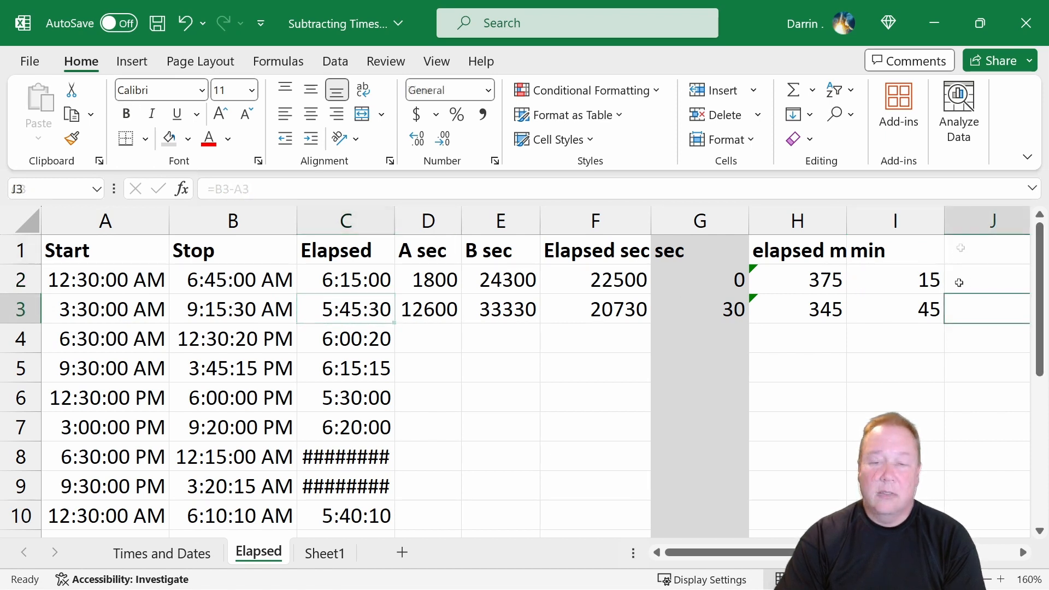
Shade the whole min column I with the same light gray fill as column G
left_click(959, 256)
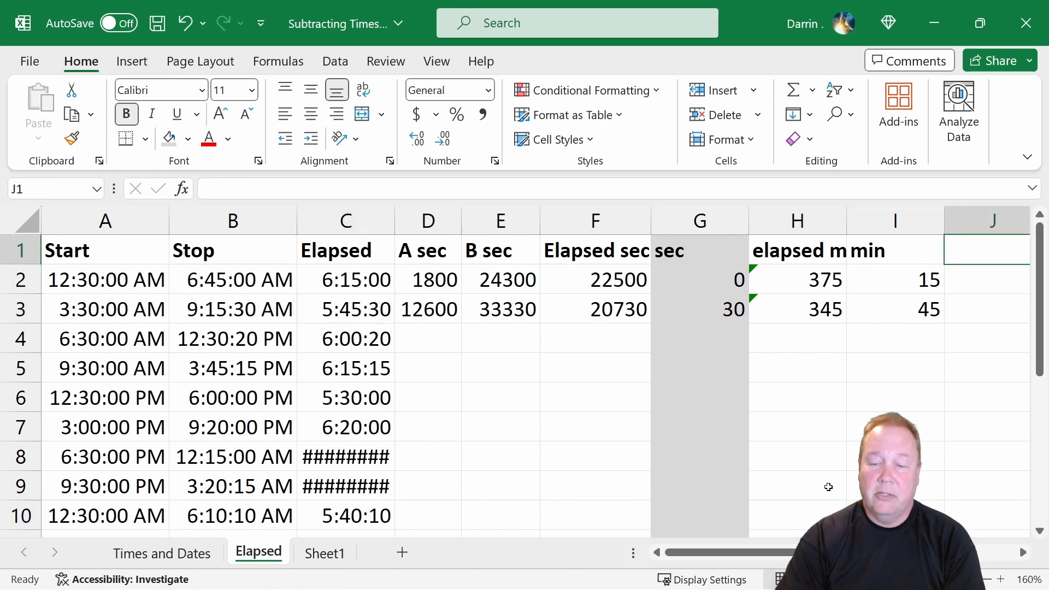
left_click(896, 221)
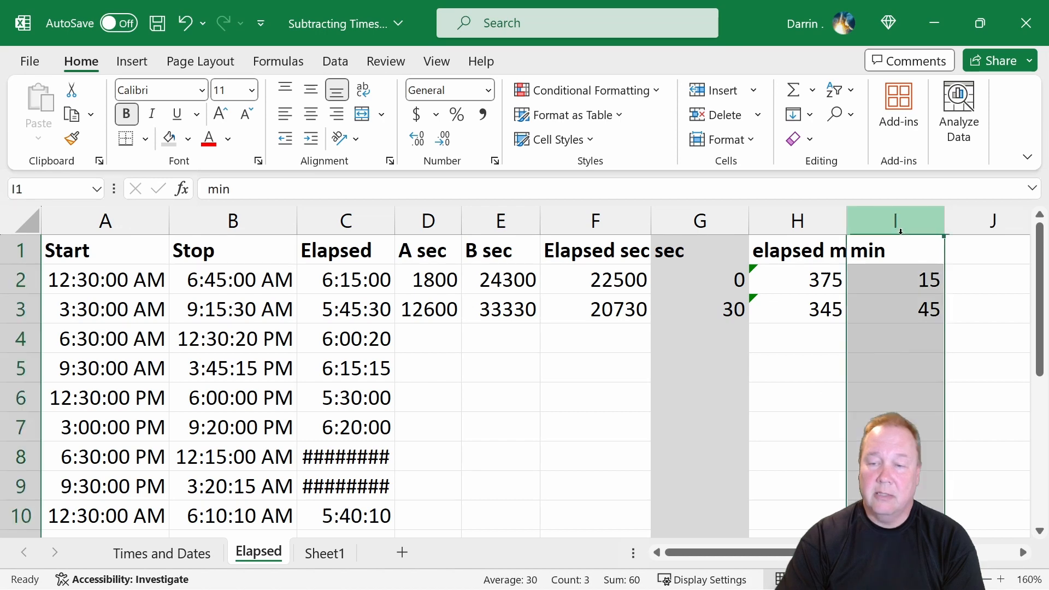
left_click(169, 138)
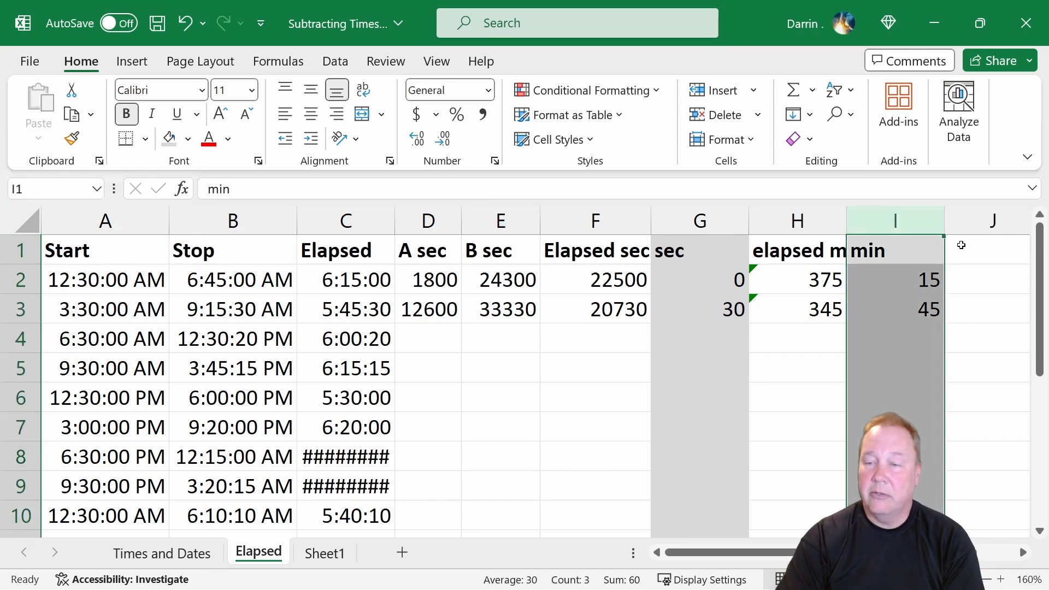
Add the heading "elapsed hour" in cell J1
left_click(961, 247)
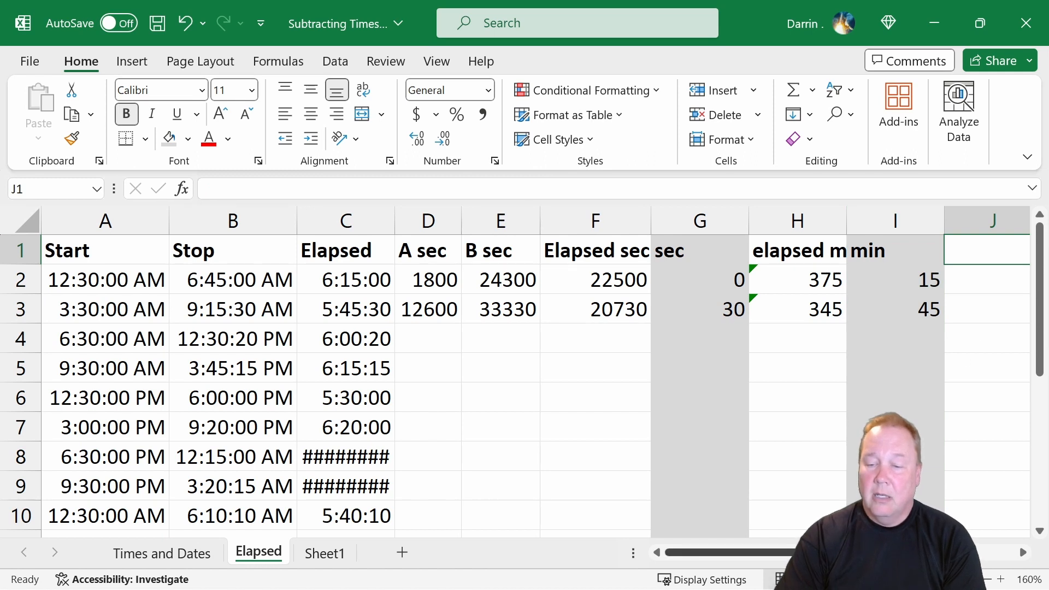
left_click_drag(863, 553, 901, 553)
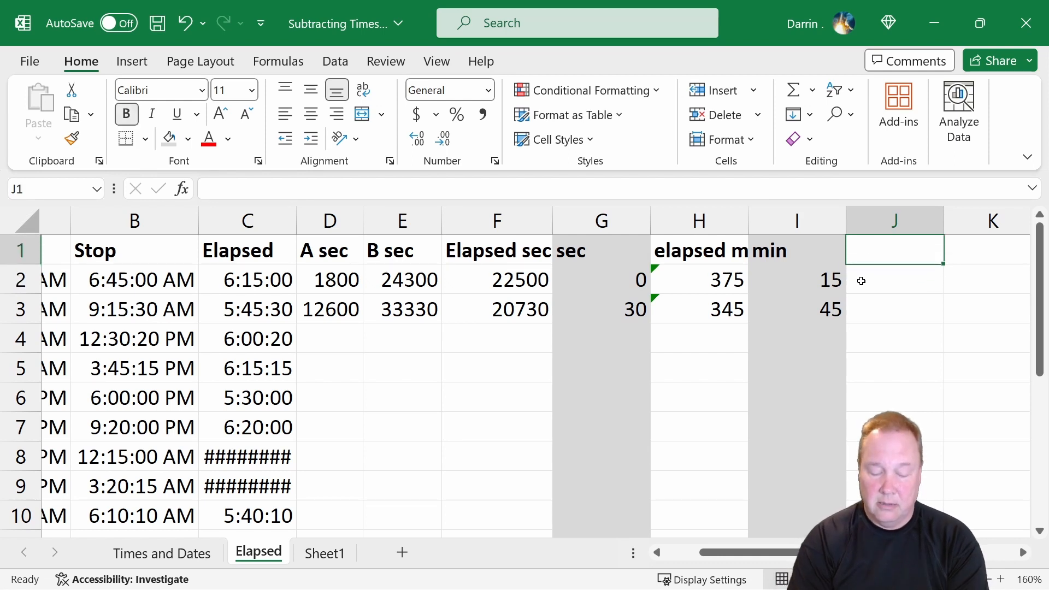
type("ela")
key("BackSpace")
key("BackSpace")
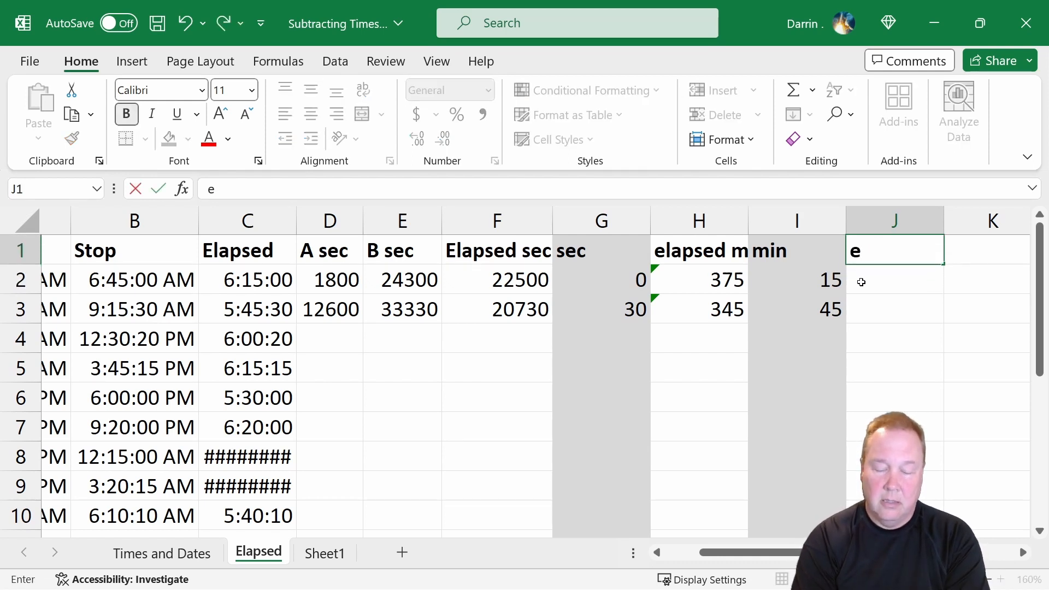
type("lapsed hour")
key("Return")
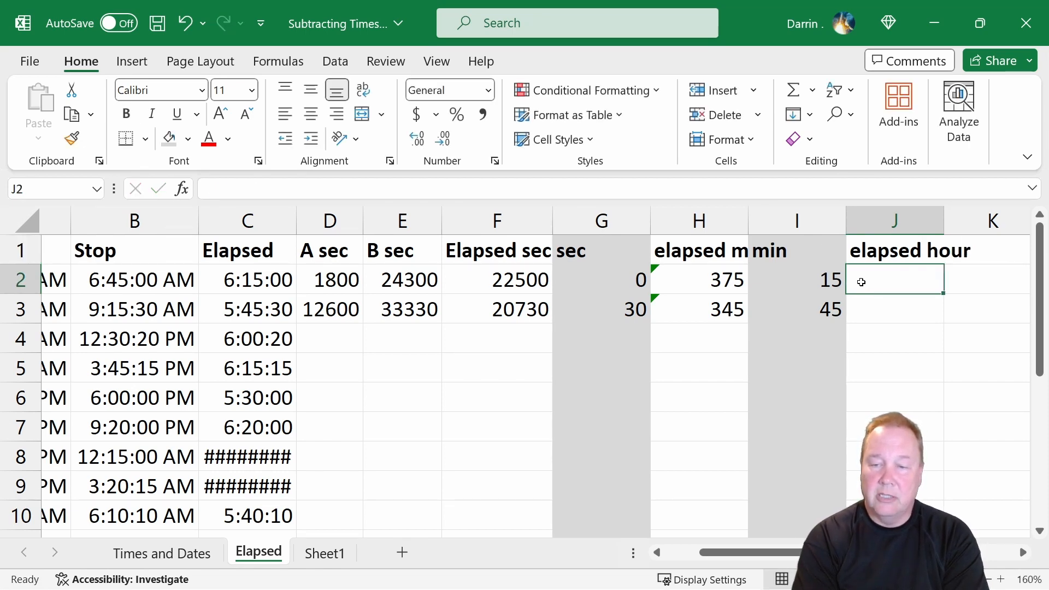
Enter the formula =(H2-I2)/60 in cell J2 to convert the elapsed minutes without the remainder to hours
type("=")
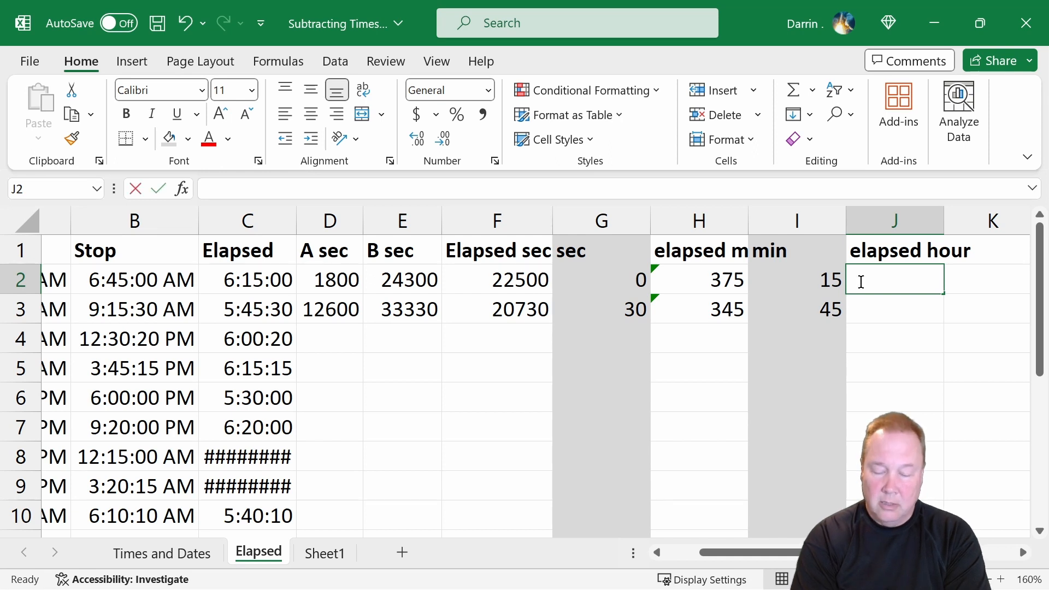
type("h")
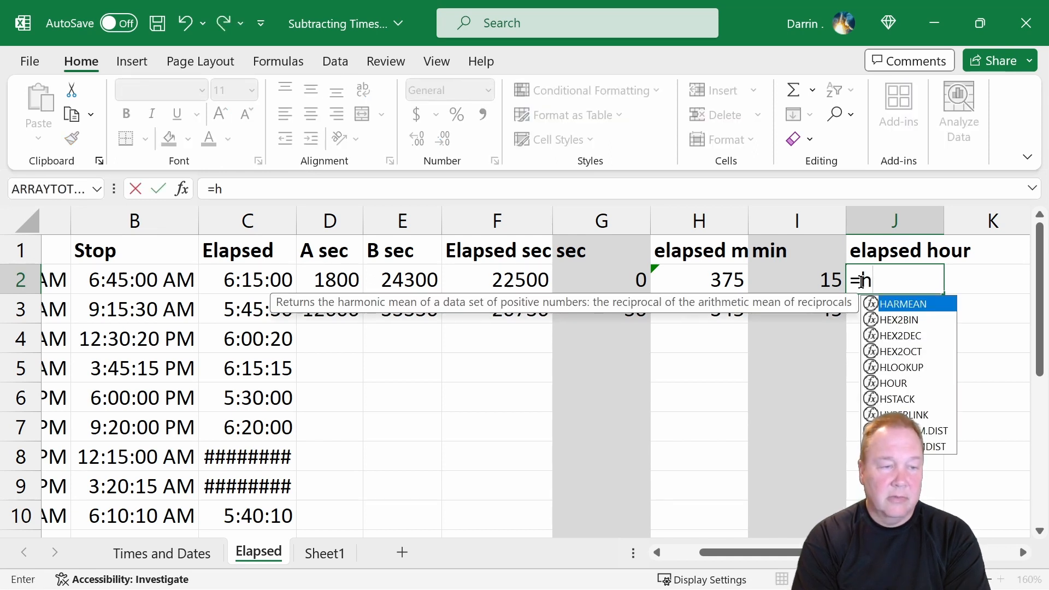
key("BackSpace")
type("(h2")
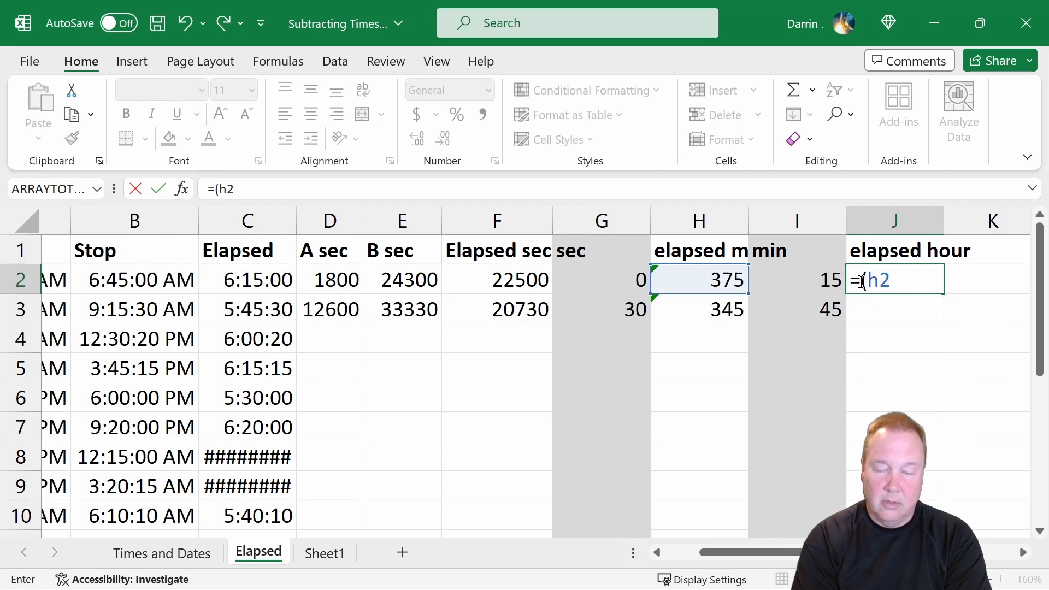
type("-")
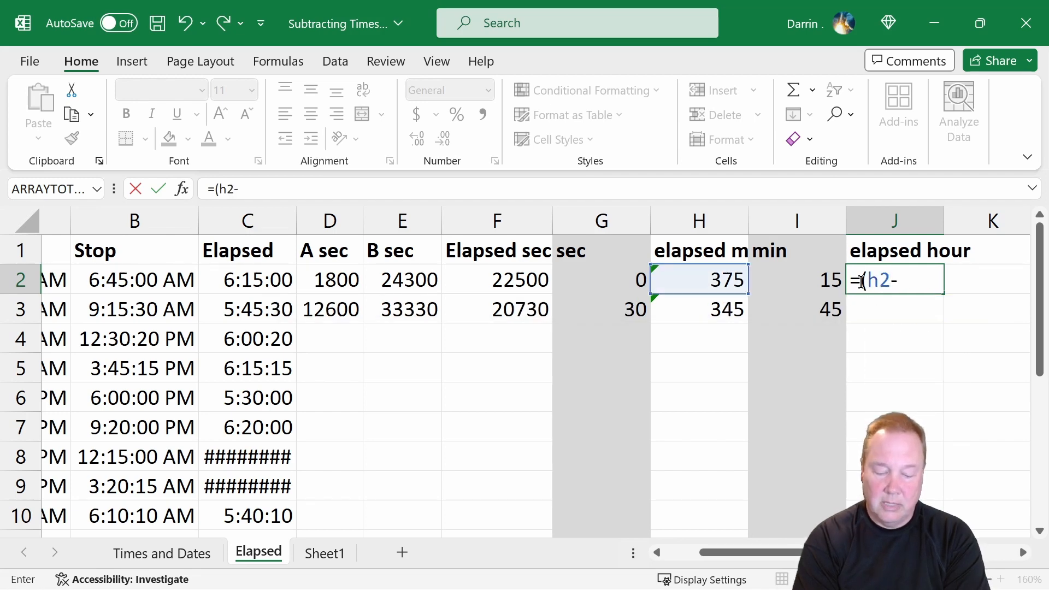
type("i2)")
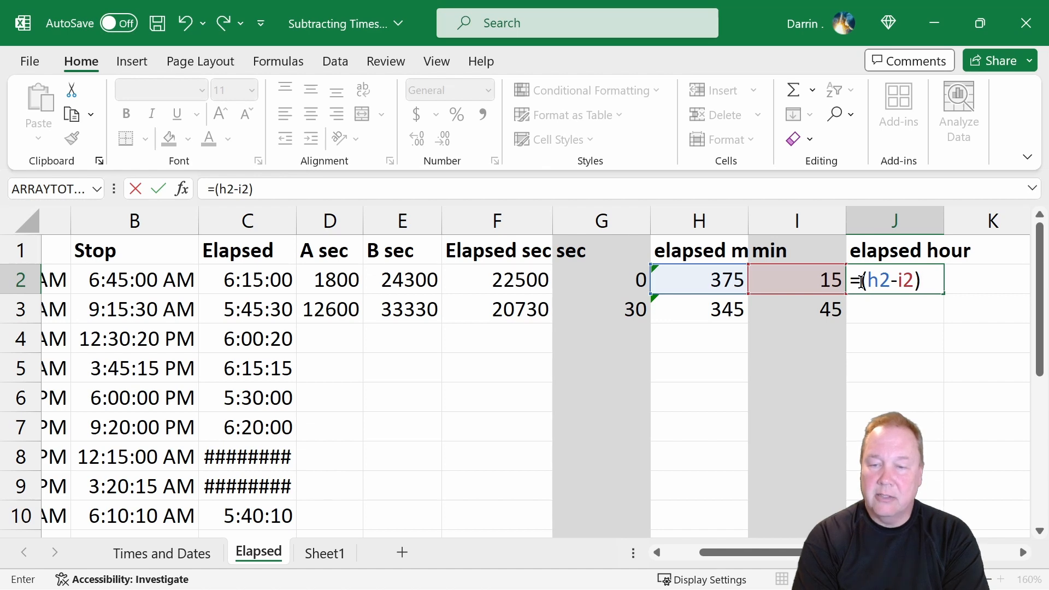
type("/60")
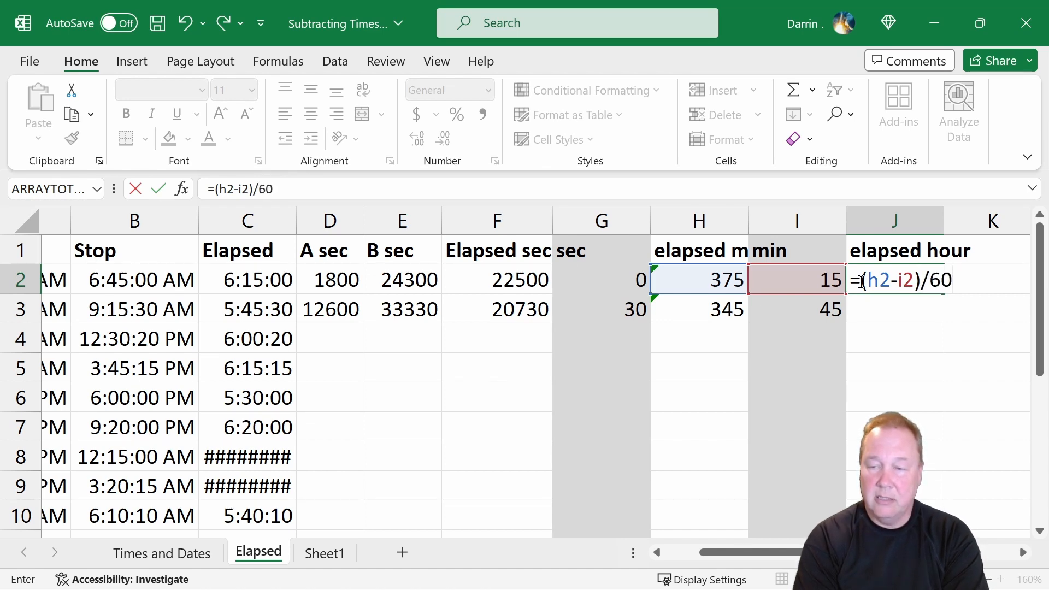
key("Return")
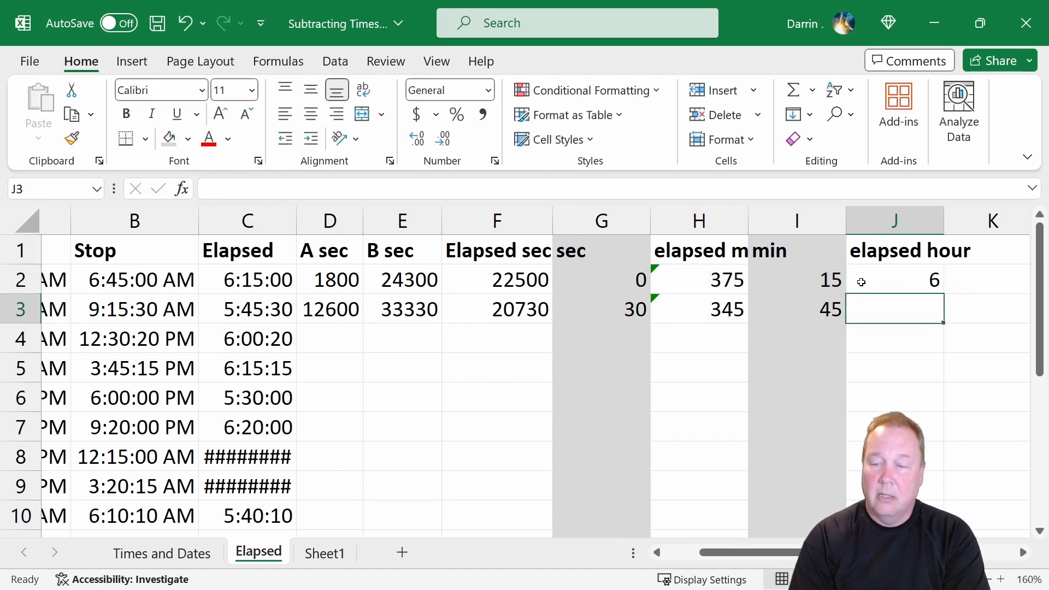
Copy the elapsed hour formula from J2 down to J3
left_click(862, 282)
key("ctrl+c")
key("Down")
key("ctrl+v")
key("Escape")
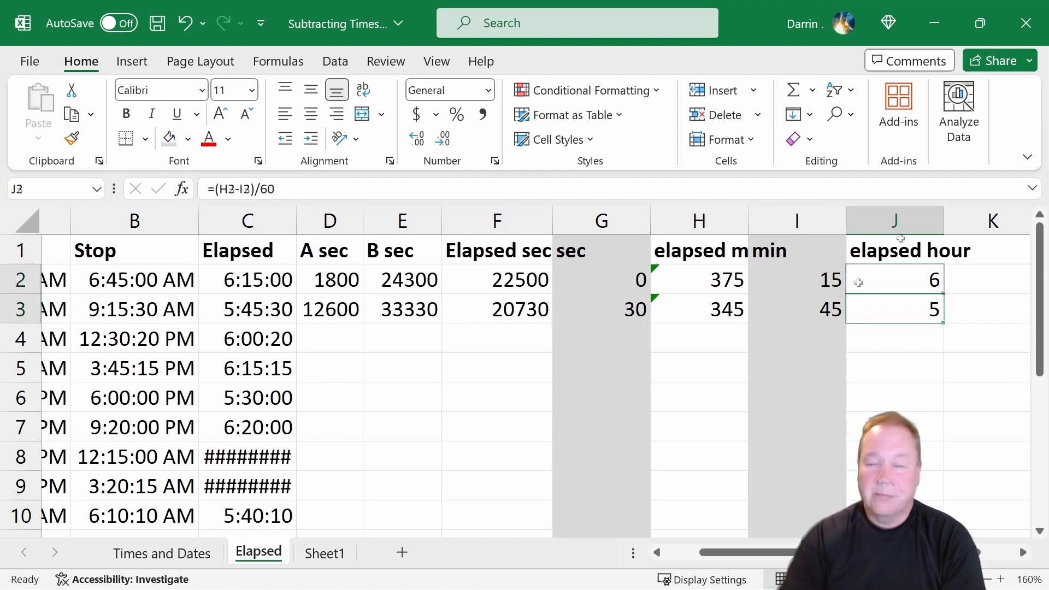
Shade the whole elapsed hour column J with the same light gray fill as columns G and I
left_click(862, 282)
left_click(895, 221)
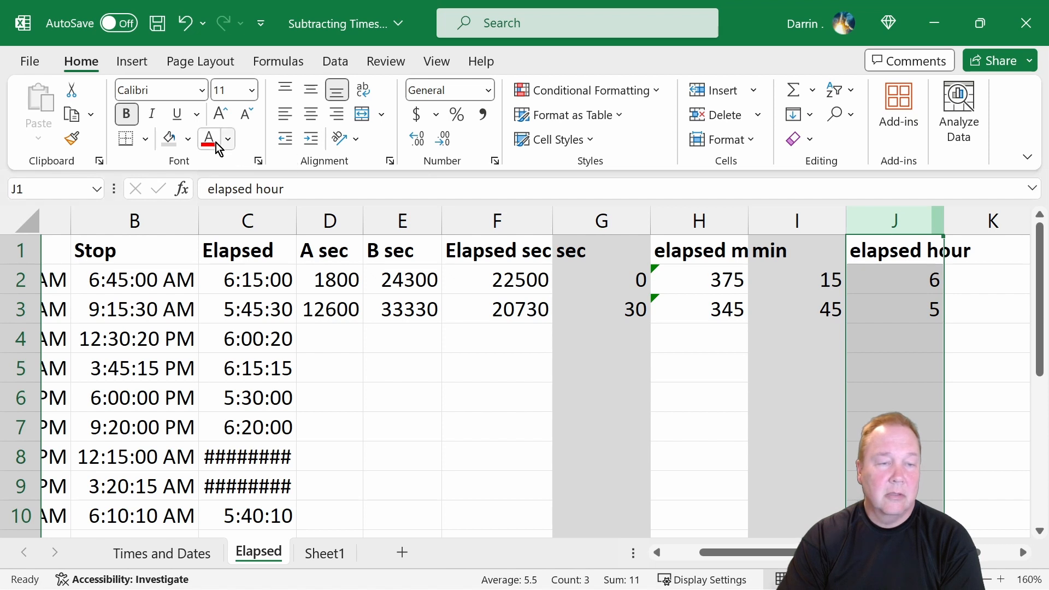
left_click(910, 281)
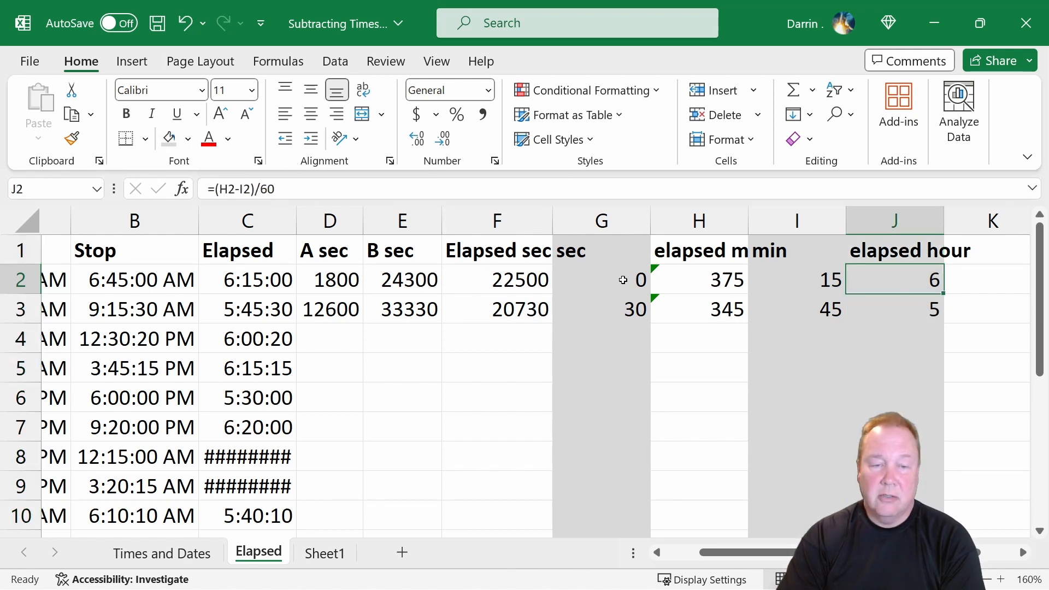
Compare the calculated hours, minutes and seconds in rows 2 and 3 with the elapsed times in column C
left_click(274, 280)
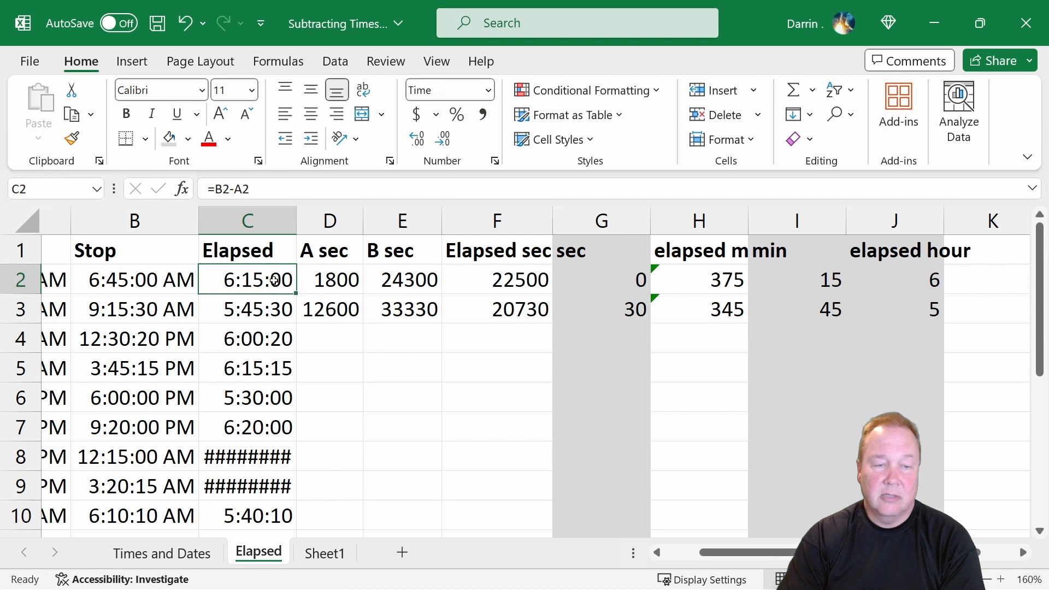
left_click(897, 310)
left_click(830, 309)
left_click(621, 308)
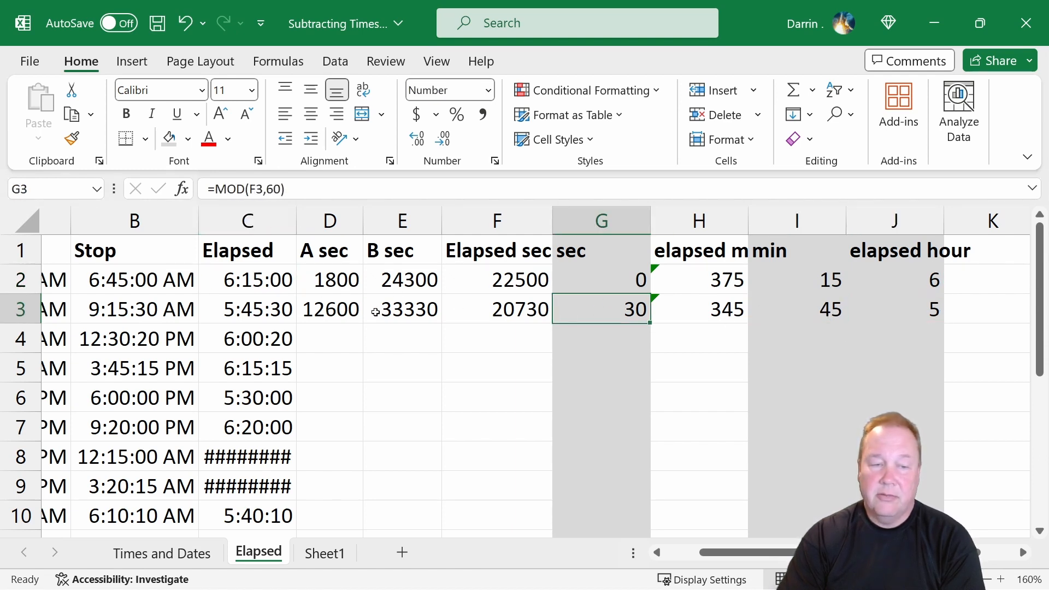
Copy the calculation formulas from D3:J3 down to D4:J10 and check the results for the midnight-crossing times in rows 8 and 9
left_click(241, 306)
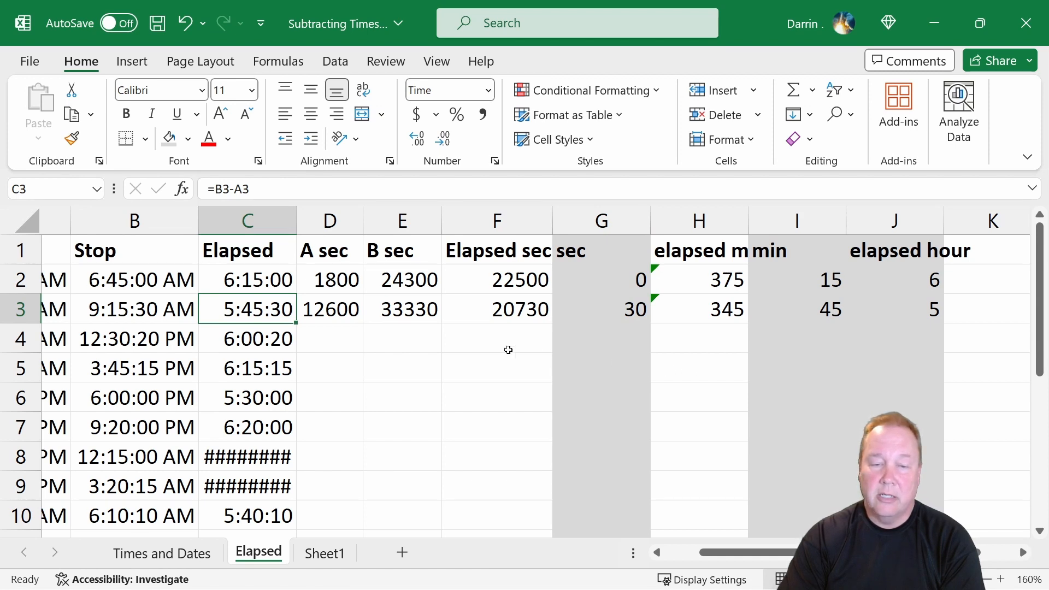
left_click_drag(360, 309, 873, 311)
key("ctrl+c")
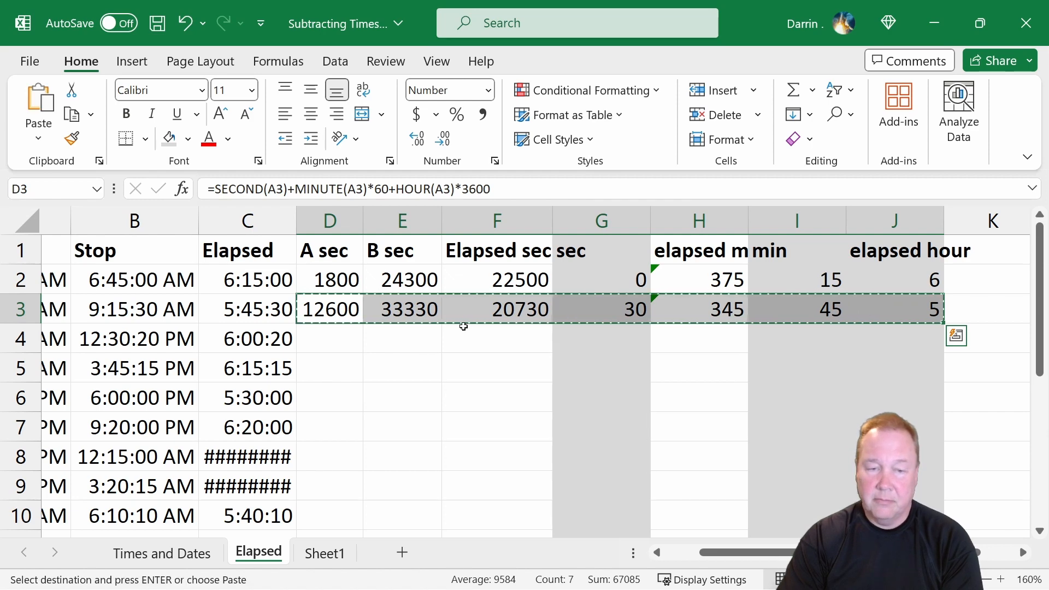
left_click_drag(344, 332, 874, 516)
key("ctrl+v")
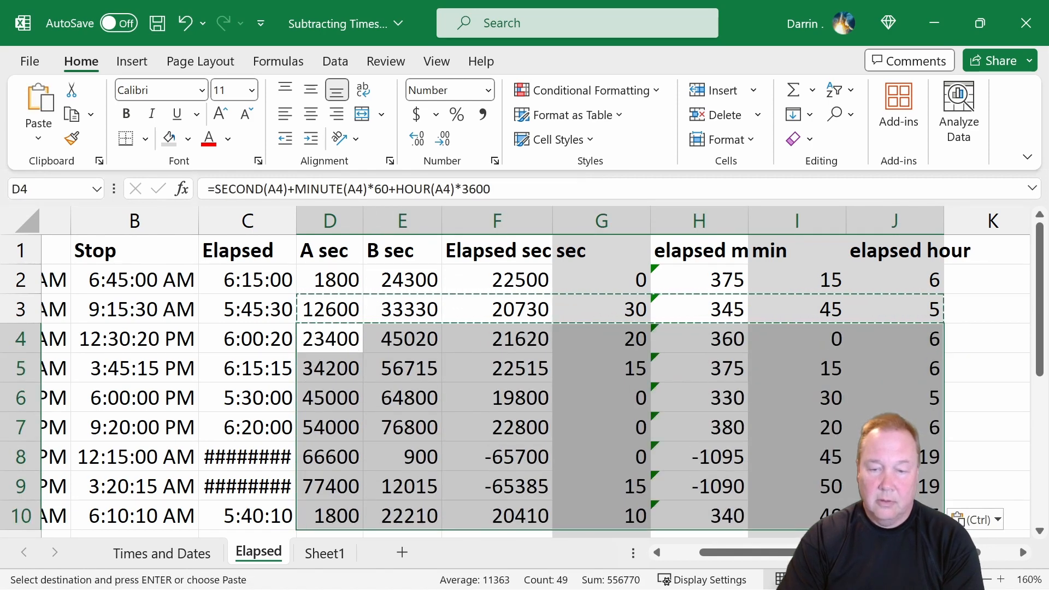
left_click(840, 400)
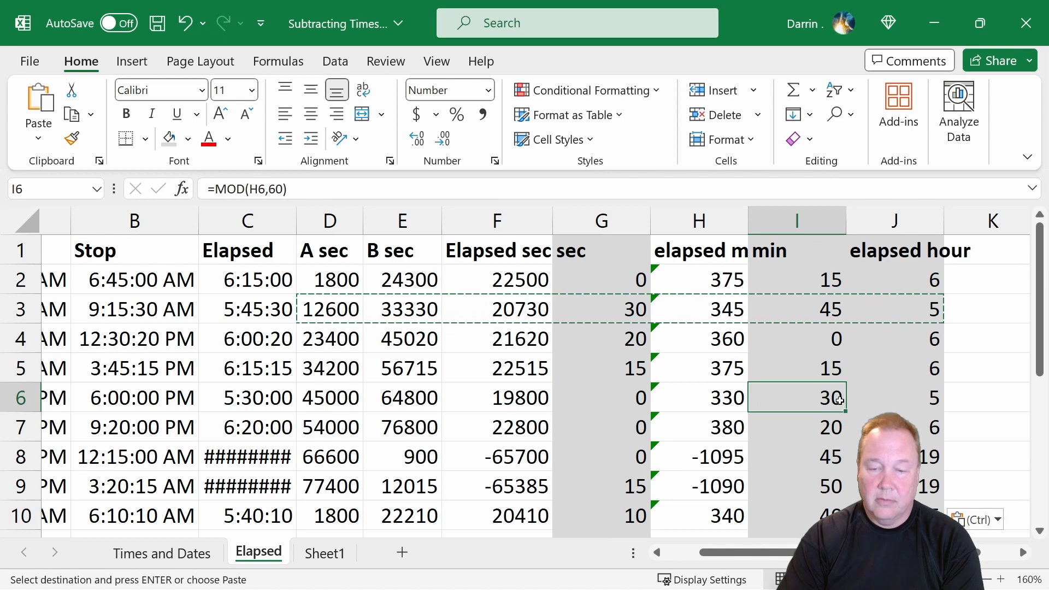
left_click(746, 456)
key("Escape")
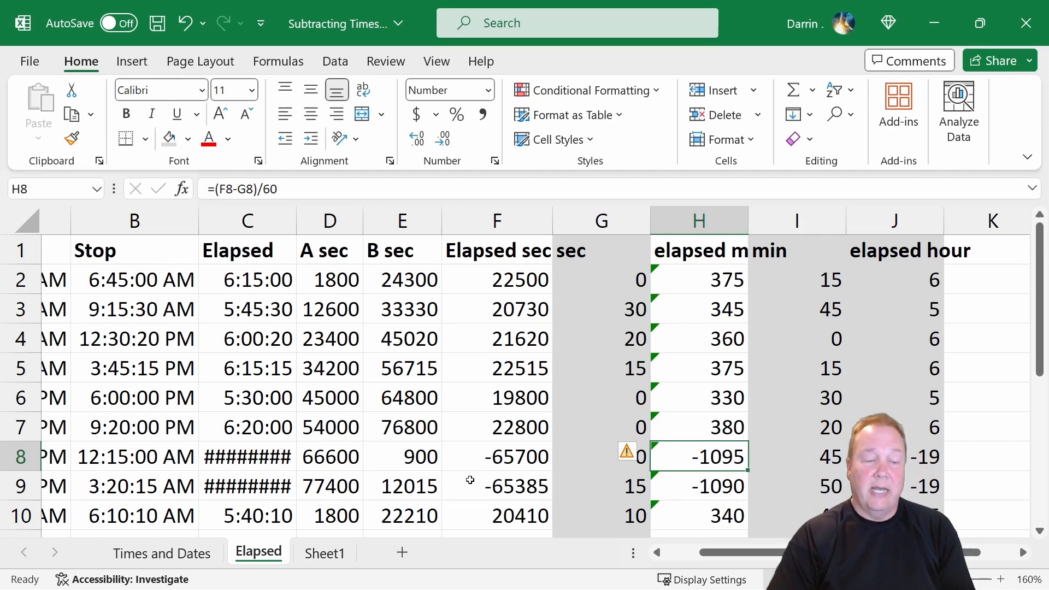
left_click_drag(22, 457, 33, 479)
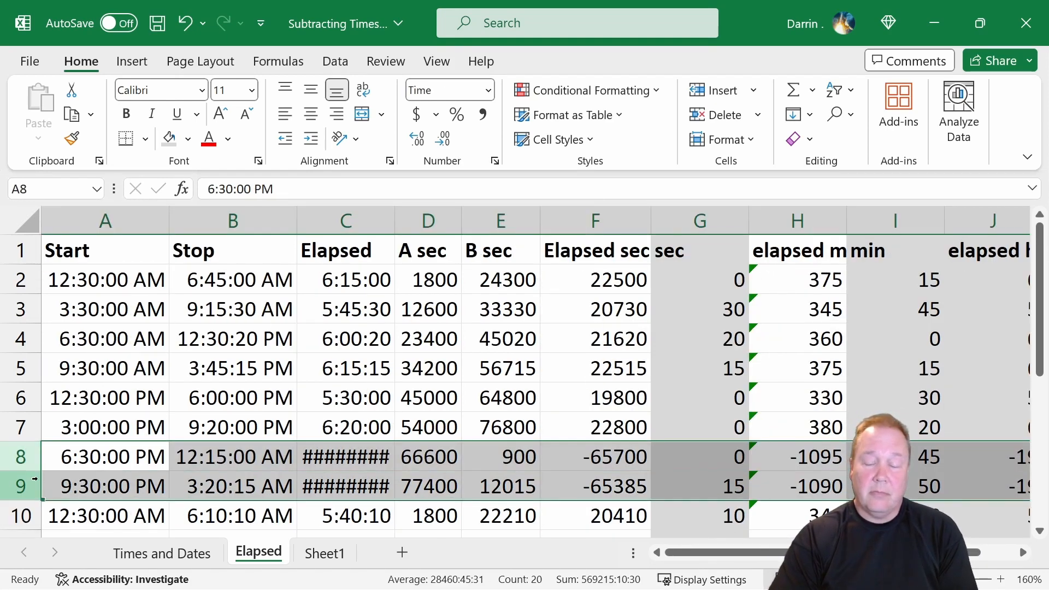
left_click(756, 465)
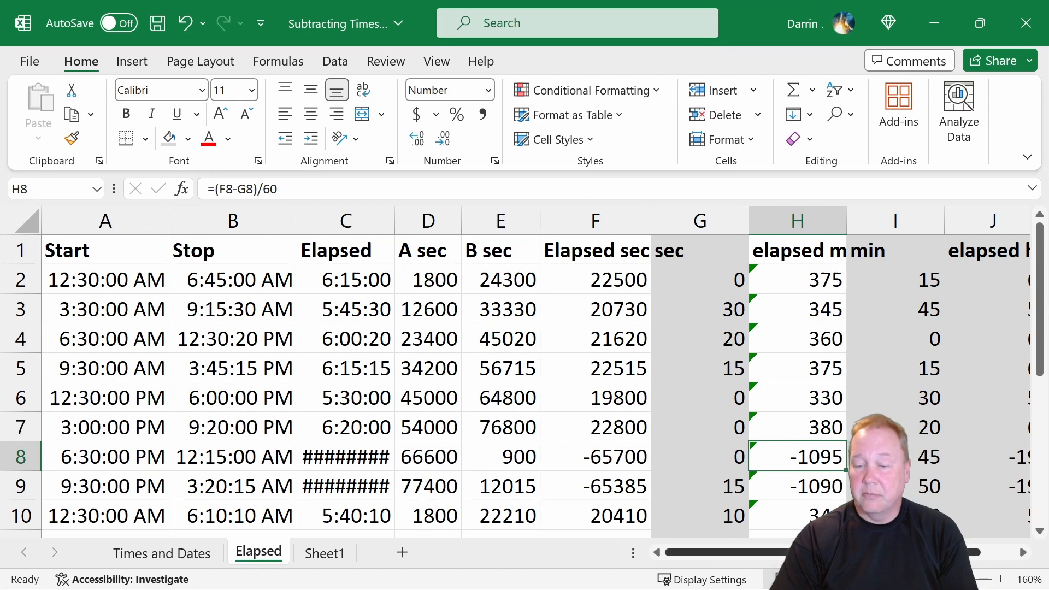
Enter the formula =TIME(J2,I2,G2) in cell K2 to combine the hours, minutes and seconds into one time
scroll(535, 371, "right", 2)
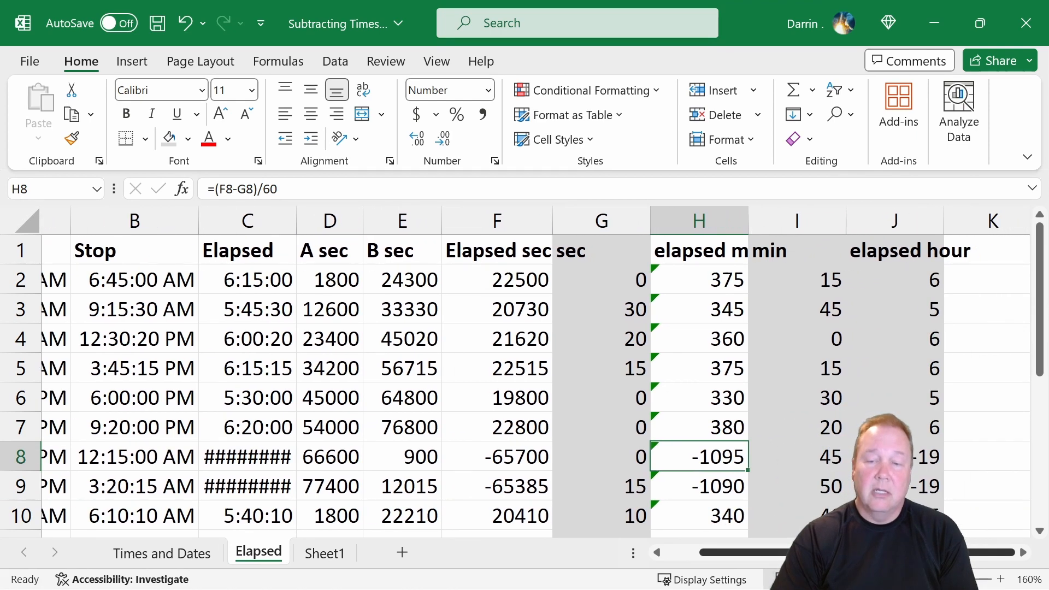
left_click(977, 277)
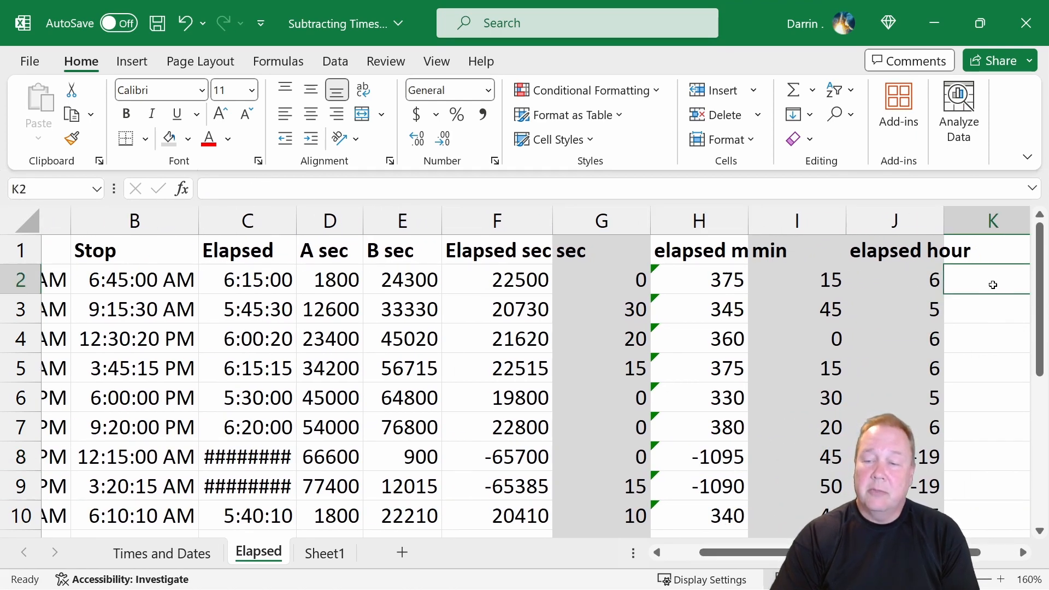
type("=")
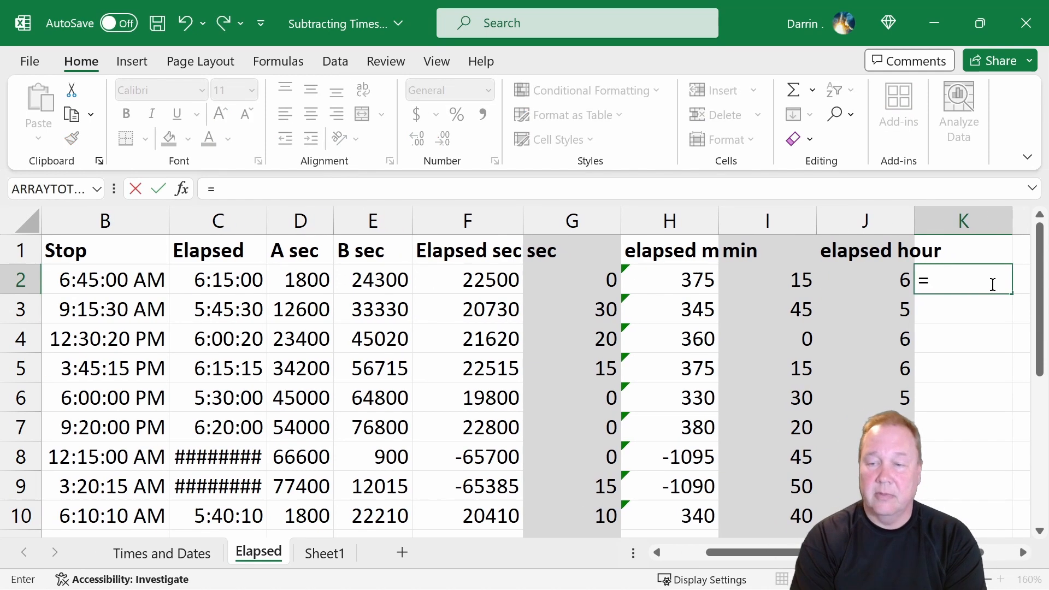
type("date")
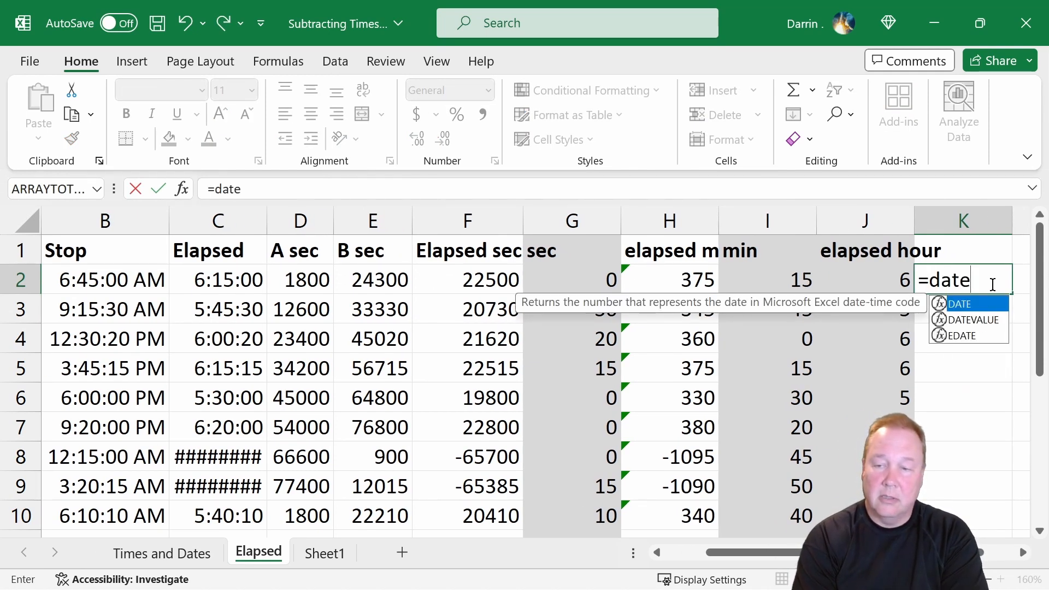
key("BackSpace")
key("BackSpace")
key("BackSpace")
key("BackSpace")
type("time")
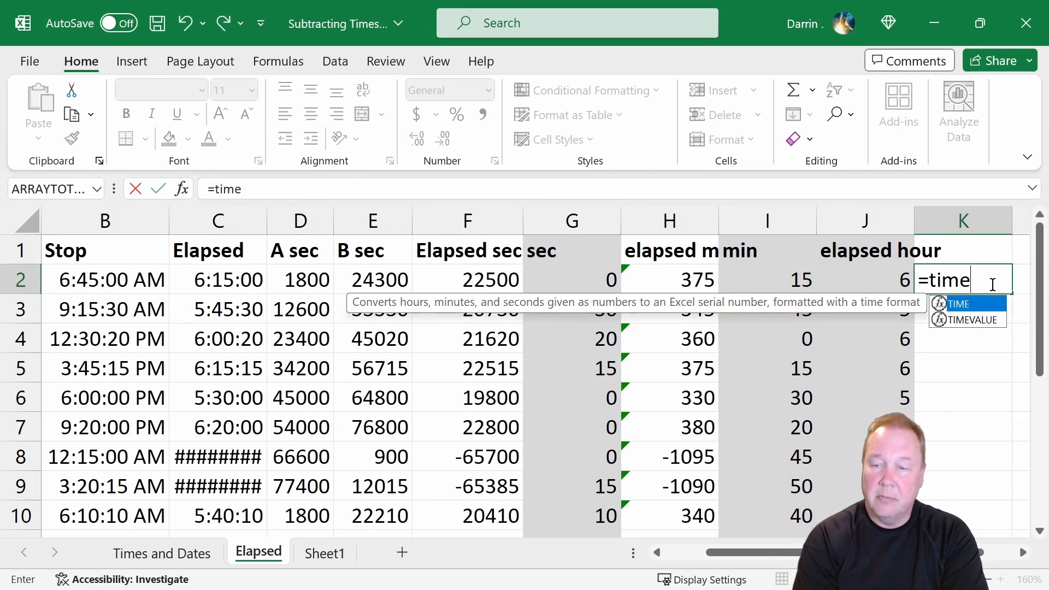
type("(")
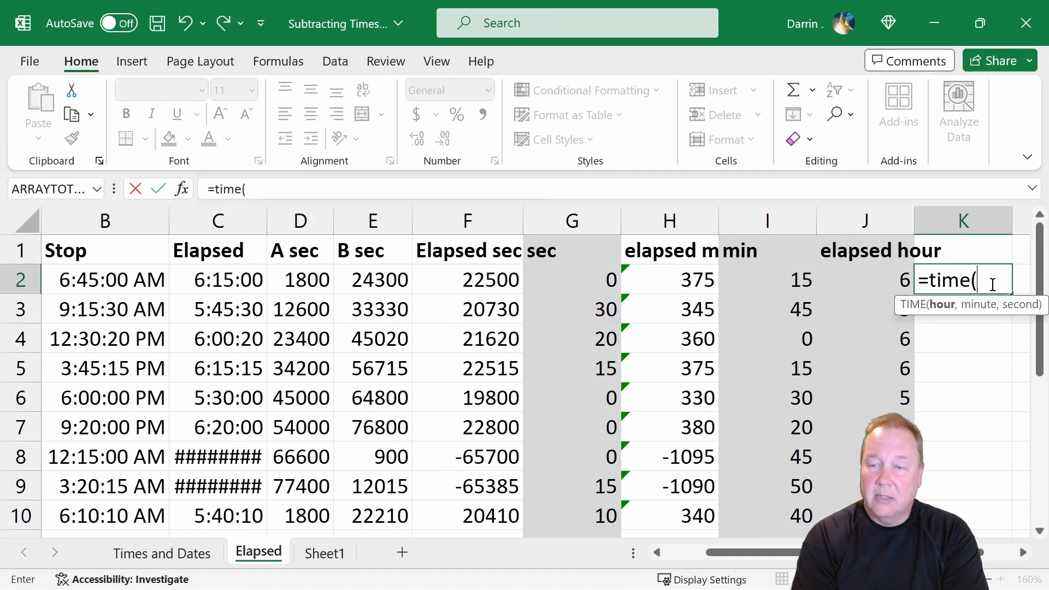
type("j2,")
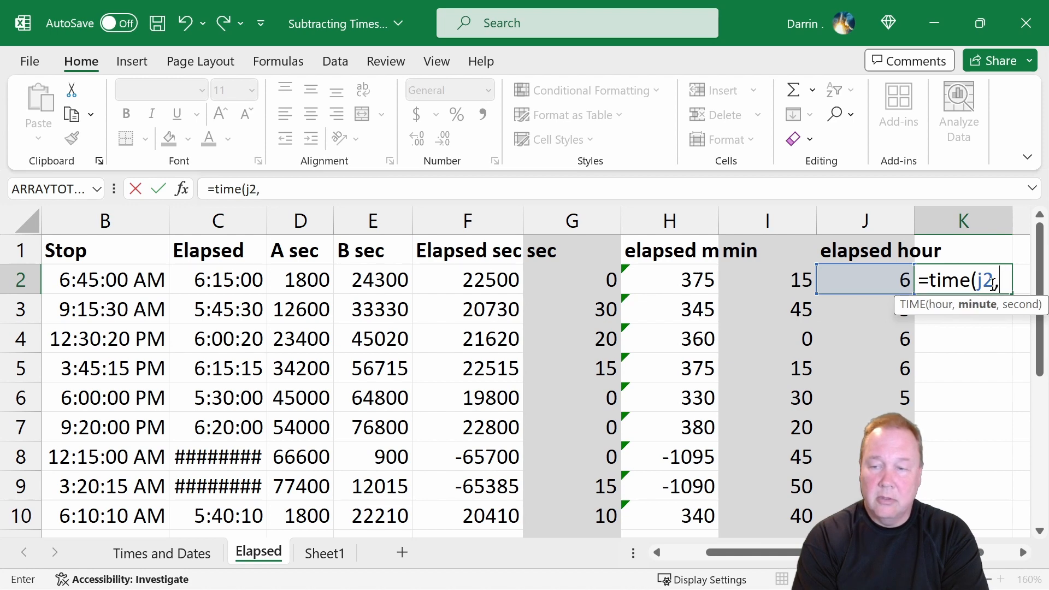
type("i2")
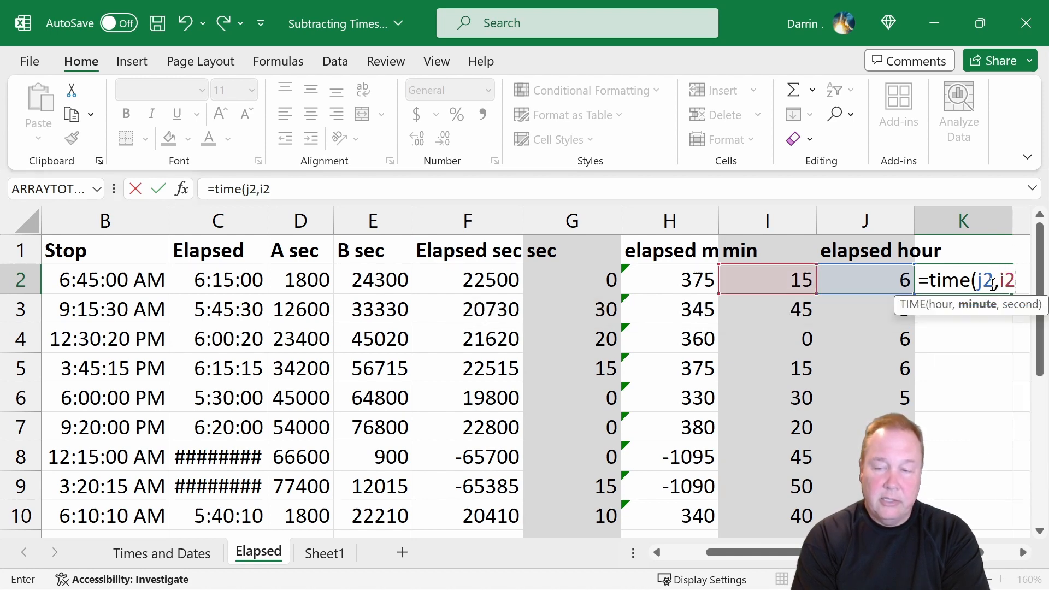
type(",g2")
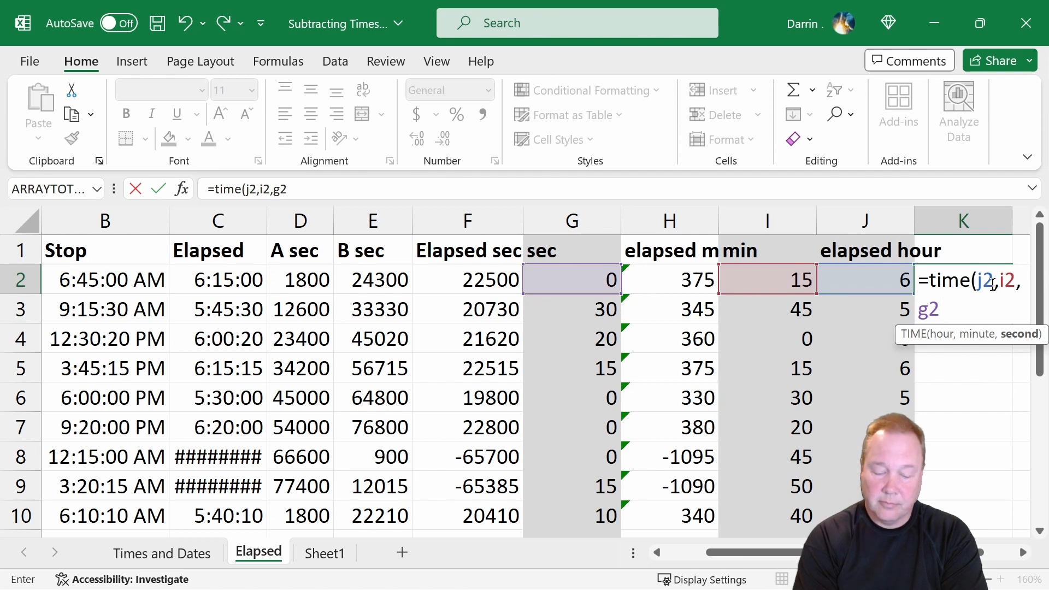
type(")")
key("Return")
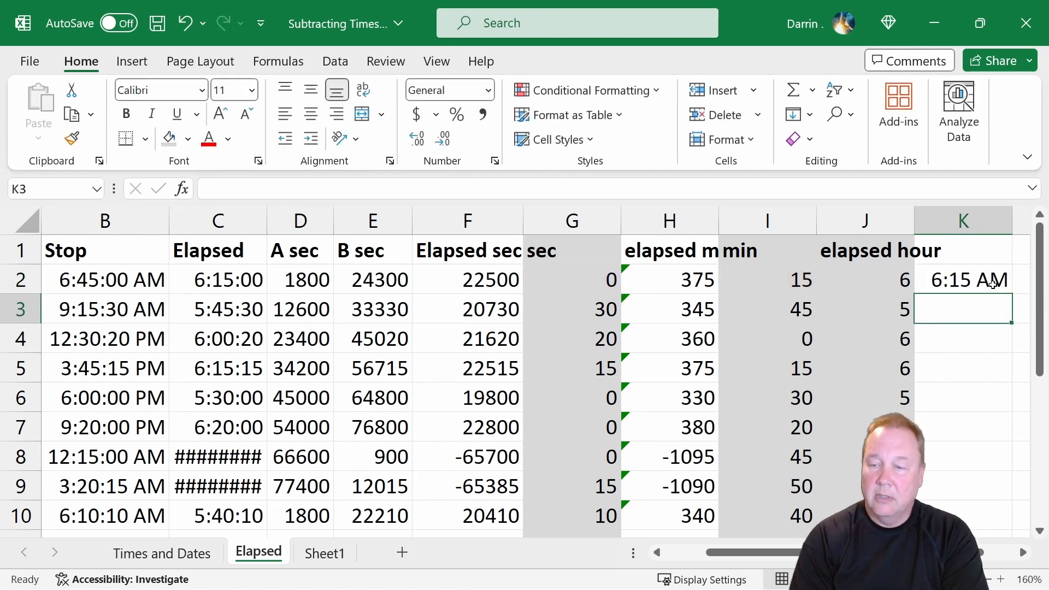
Format the whole column K with the Time category and the 37:30:55 type
left_click(992, 284)
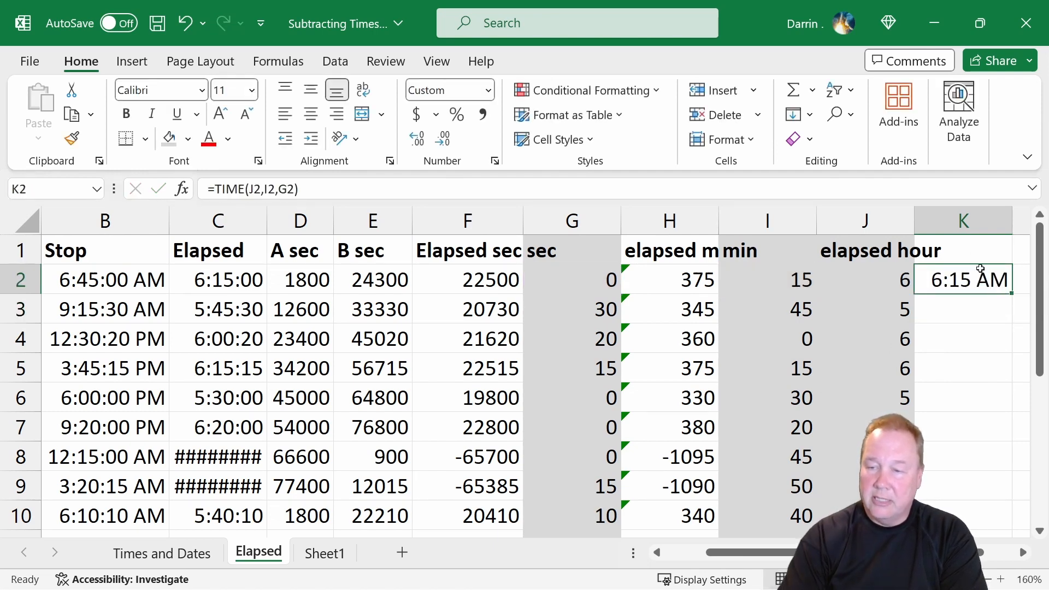
left_click(959, 216)
right_click(959, 226)
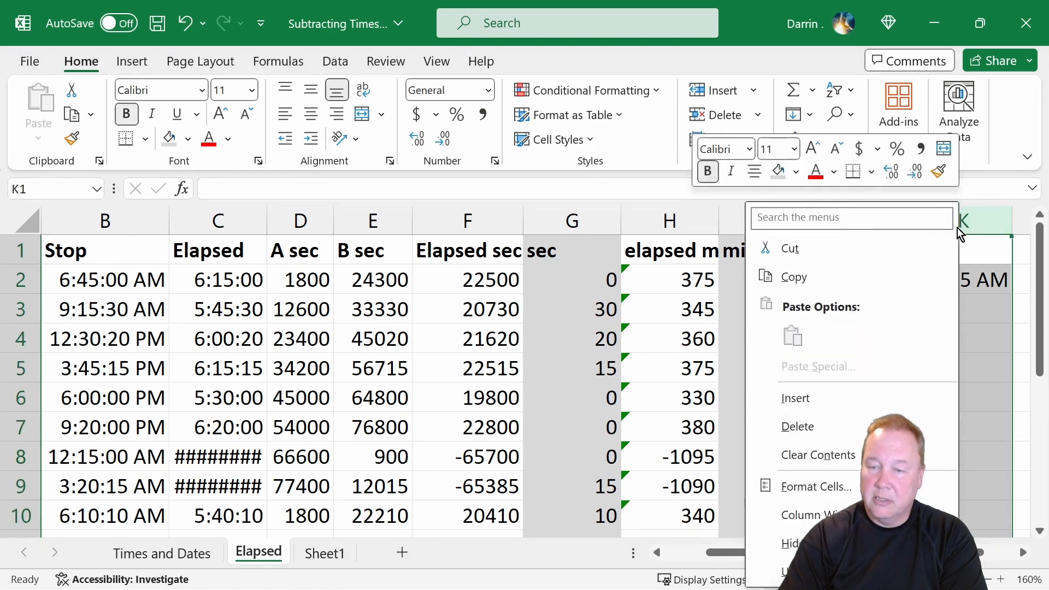
left_click(830, 486)
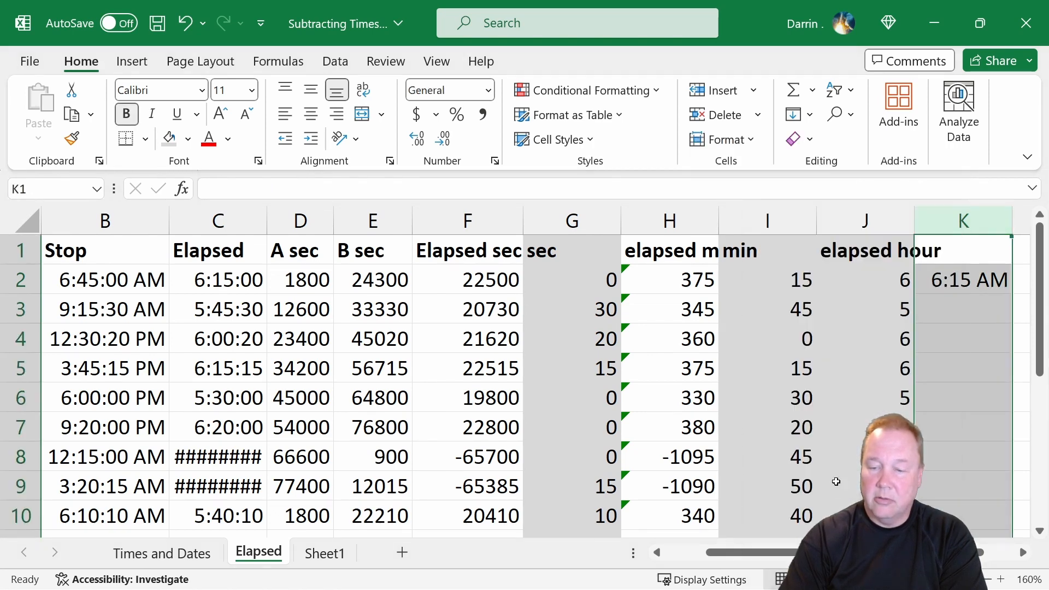
left_click(567, 260)
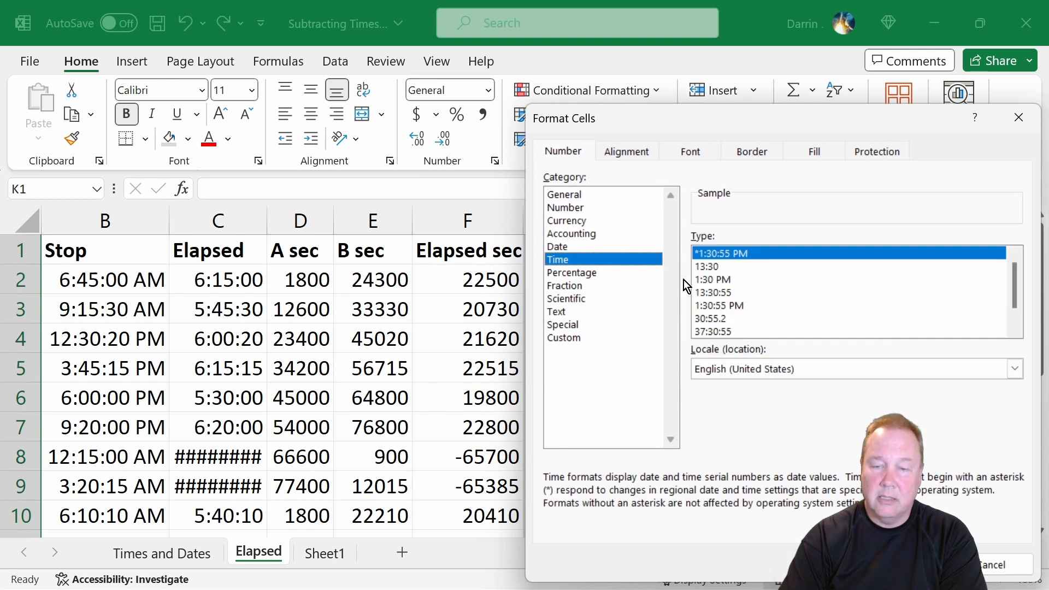
left_click(721, 331)
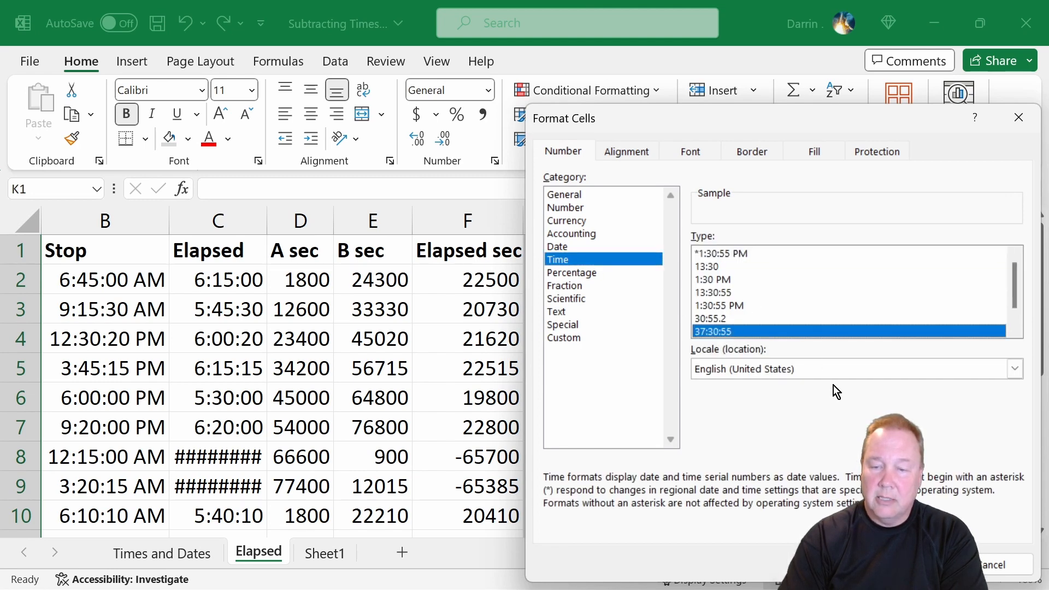
left_click(939, 564)
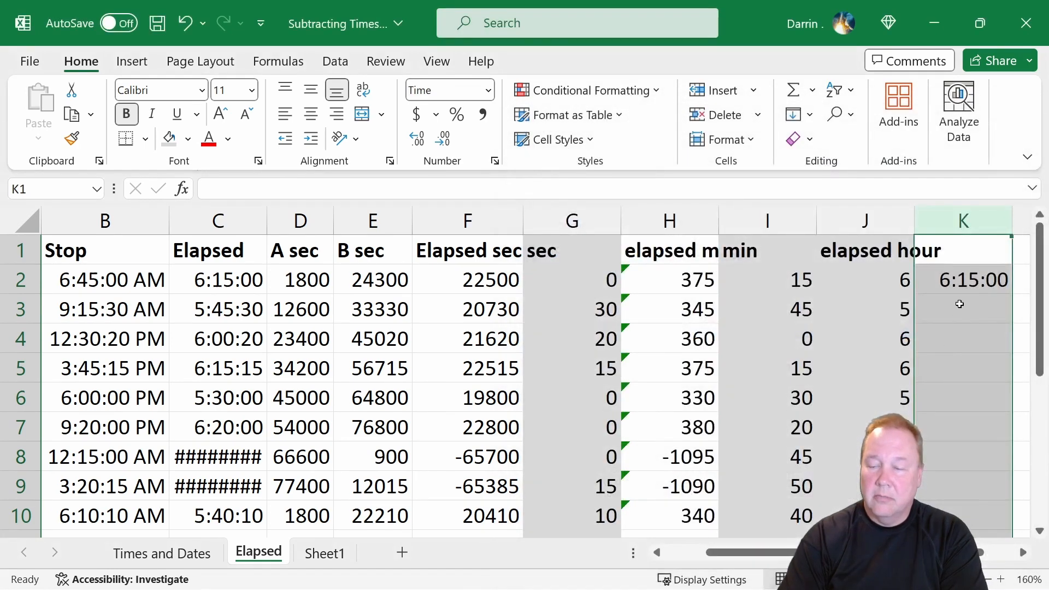
Copy the TIME formula from K2 down to K3:K10
key("ctrl+c")
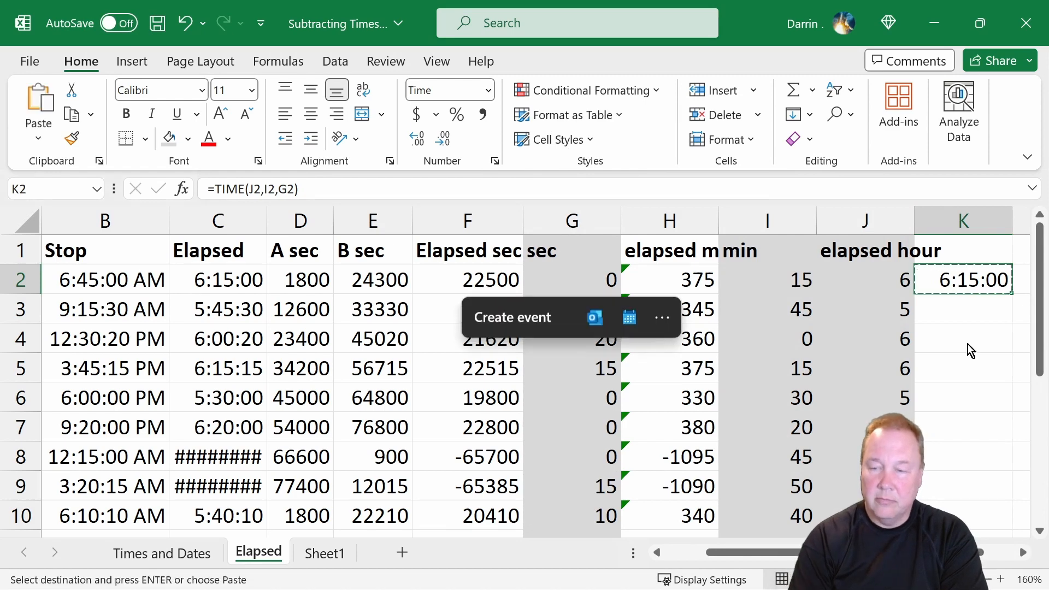
key("Down")
left_click(967, 343, "shift")
key("shift+Down")
key("shift+Down")
key("shift+Down")
key("shift+Down")
key("shift+Down")
key("shift+Down")
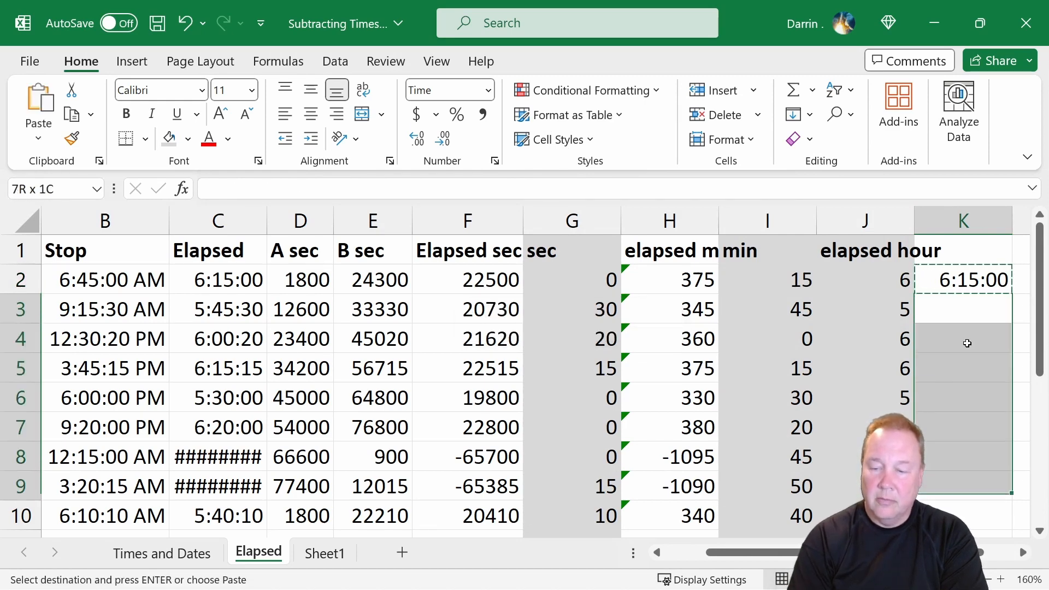
key("ctrl+v")
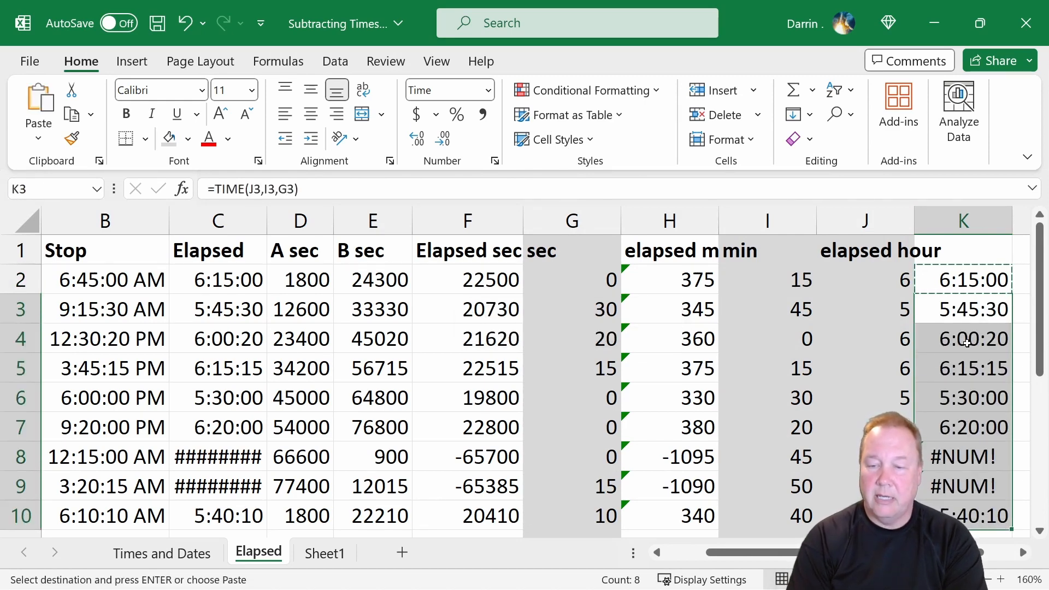
key("Escape")
key("Up")
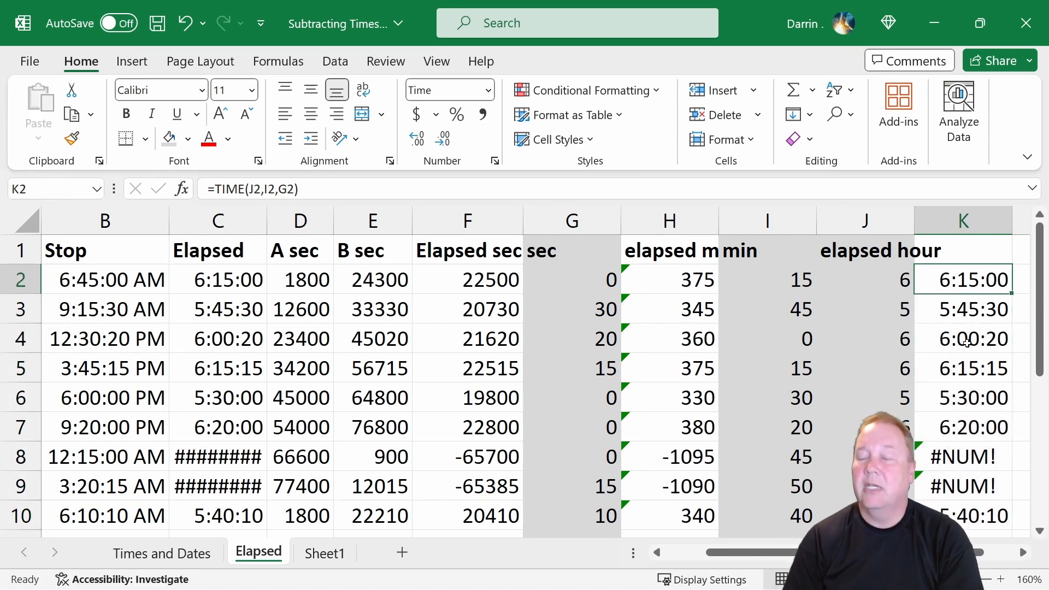
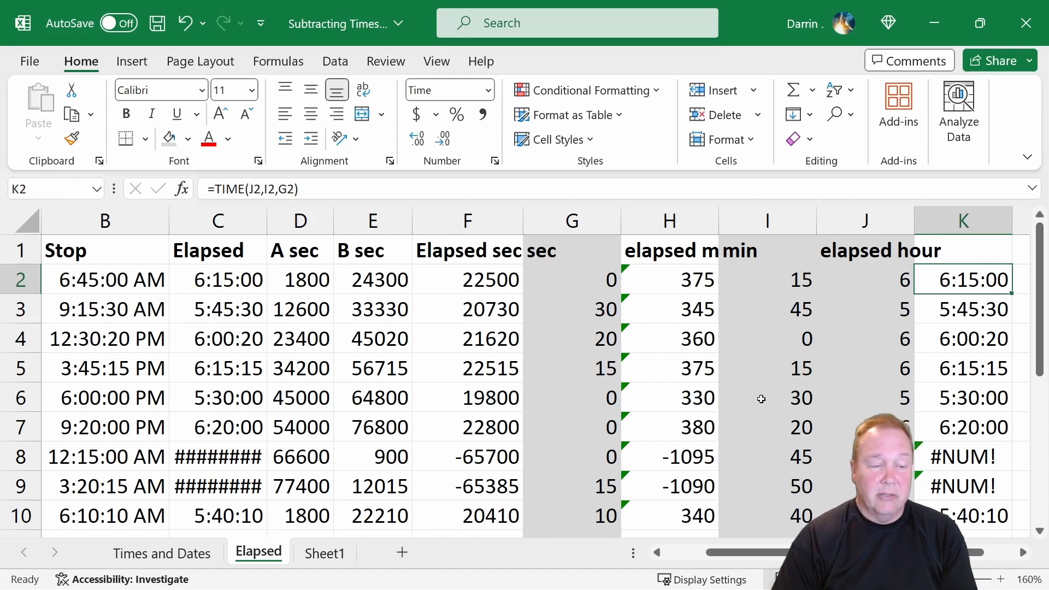
Examine the midnight-crossing rows 8 and 9 and their elapsed seconds in F8:F9
left_click_drag(27, 456, 27, 486)
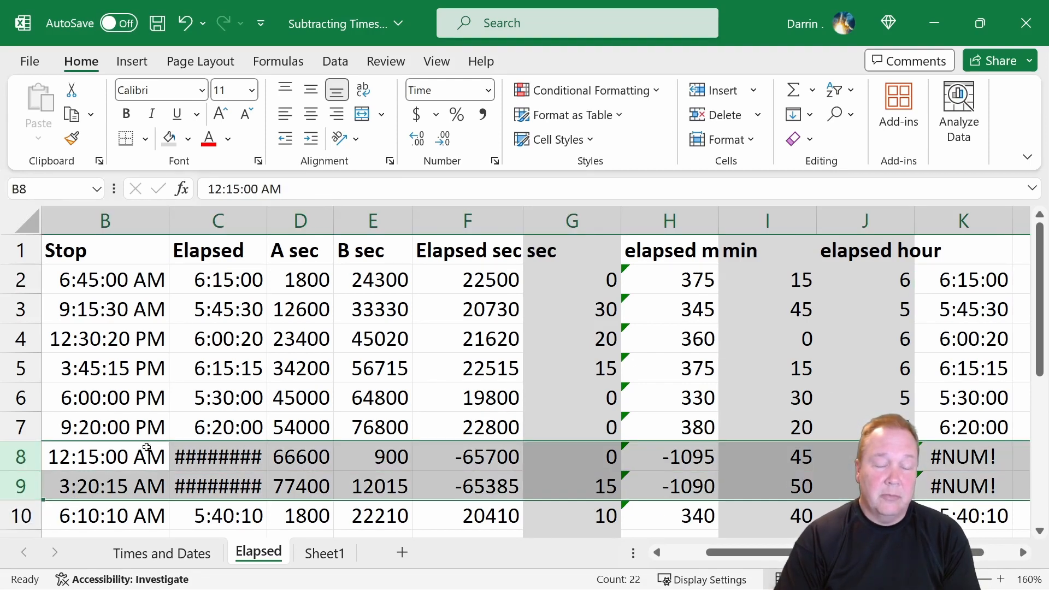
left_click(505, 456)
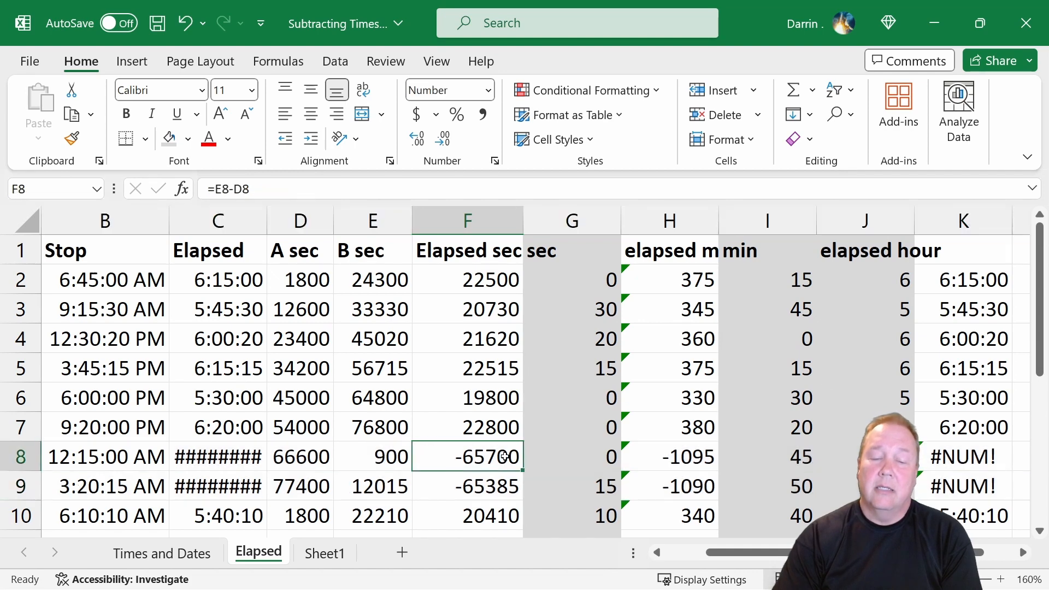
left_click_drag(505, 457, 507, 482)
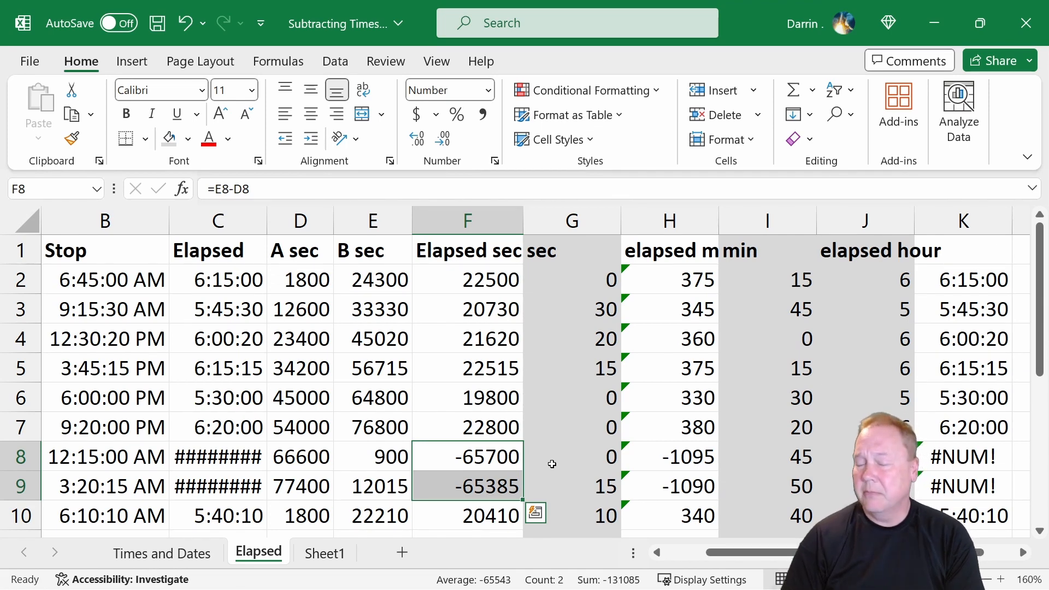
left_click(469, 460)
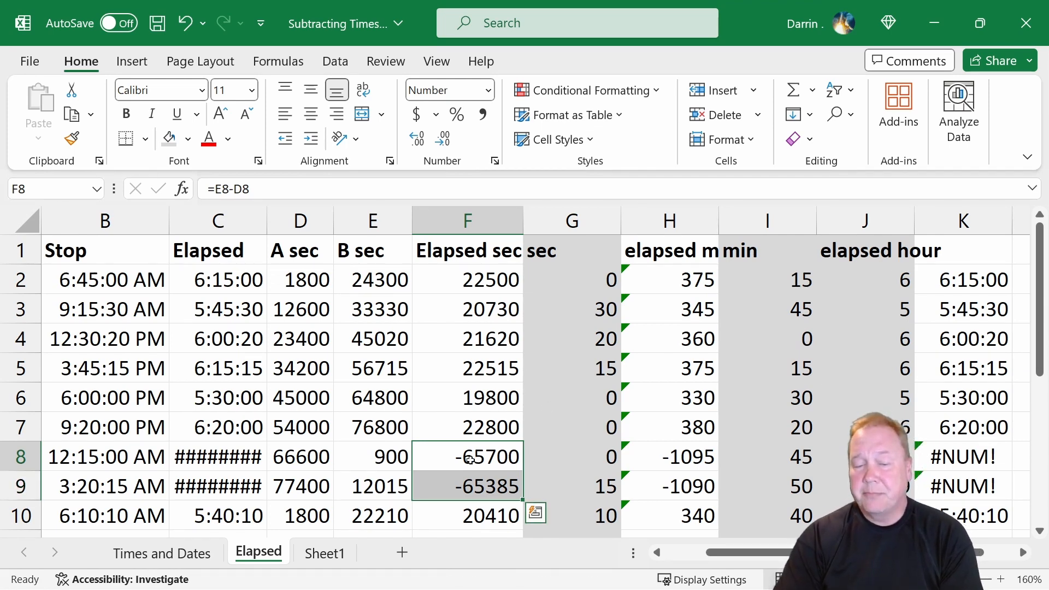
left_click(214, 189)
type("if(E8-D8")
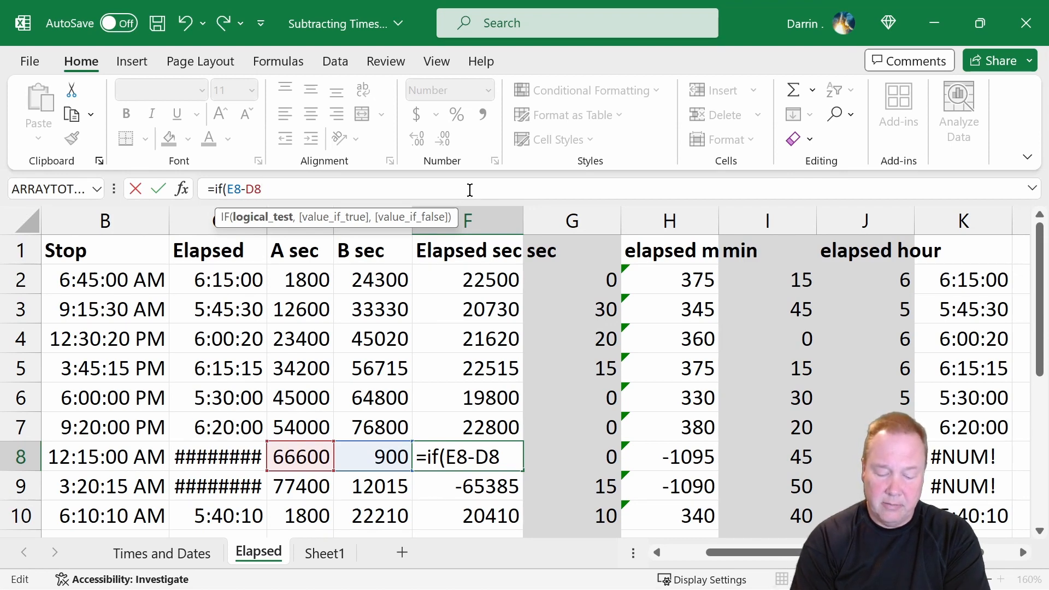
type("<0")
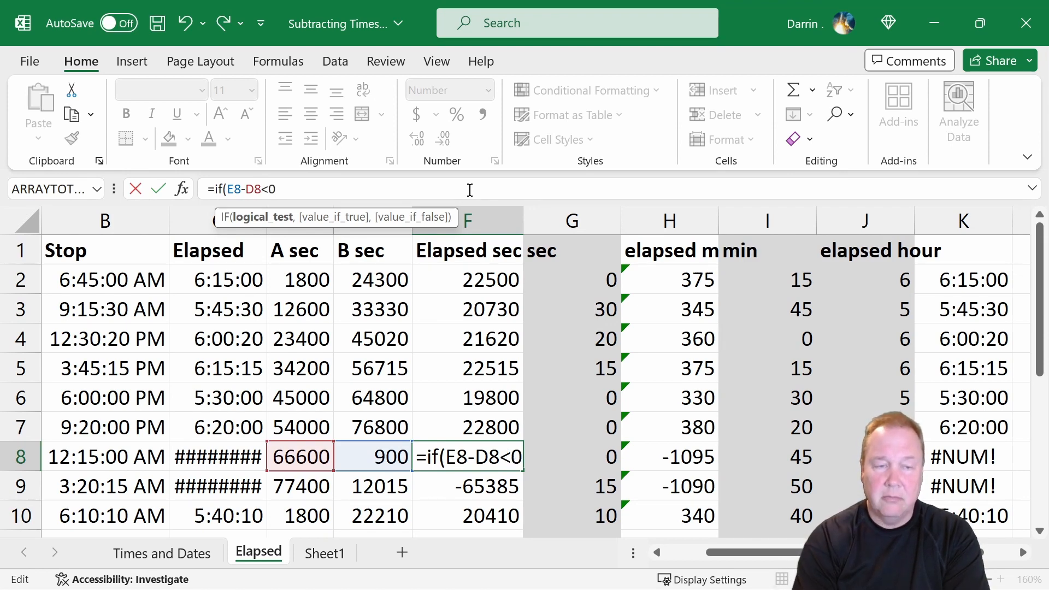
type(",")
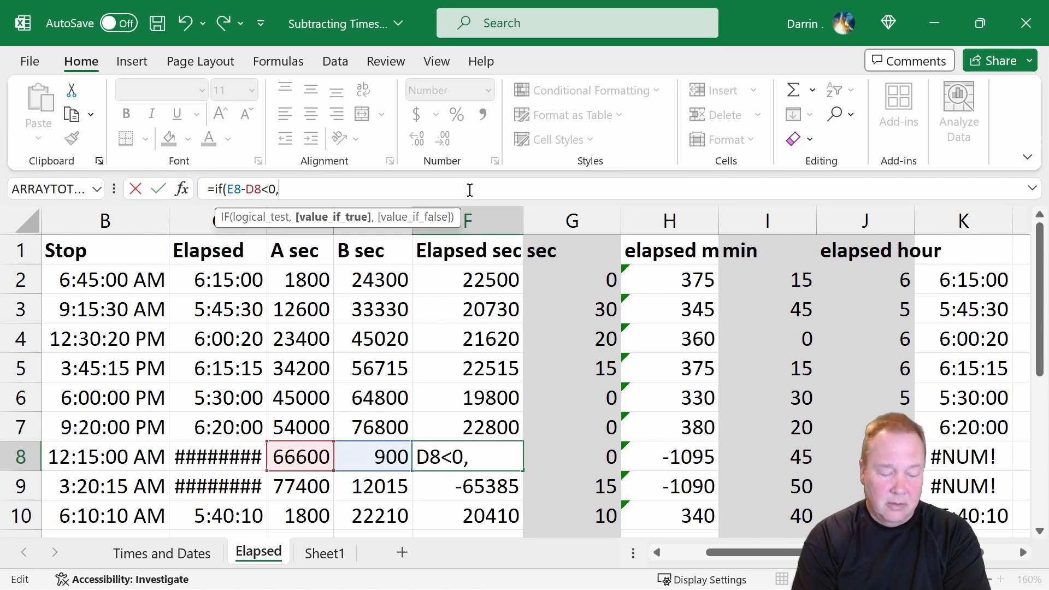
type("e8")
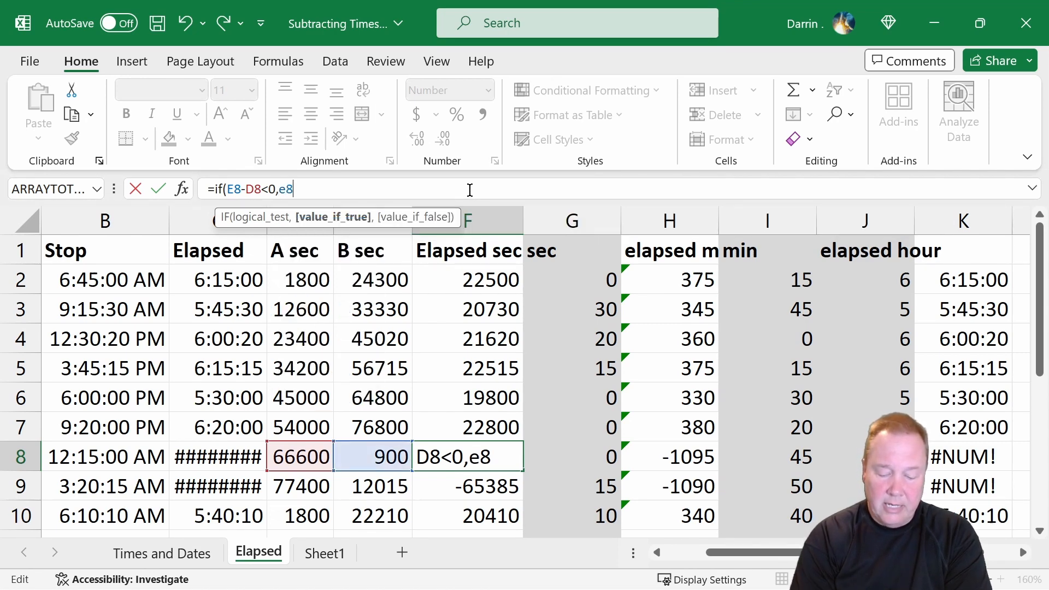
type("-d8")
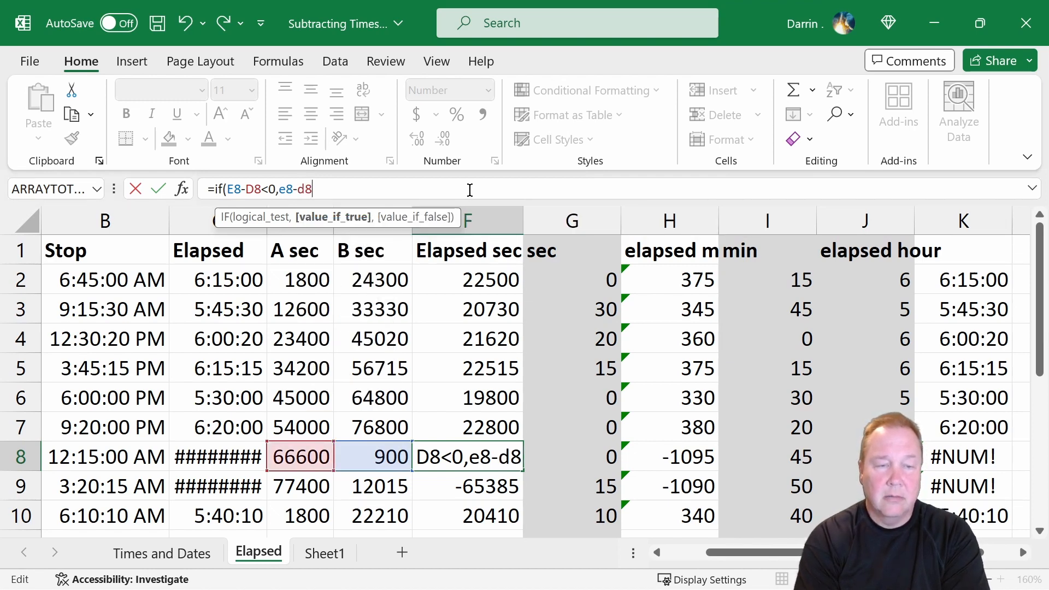
key("BackSpace")
key("BackSpace")
key("BackSpace")
key("BackSpace")
key("BackSpace")
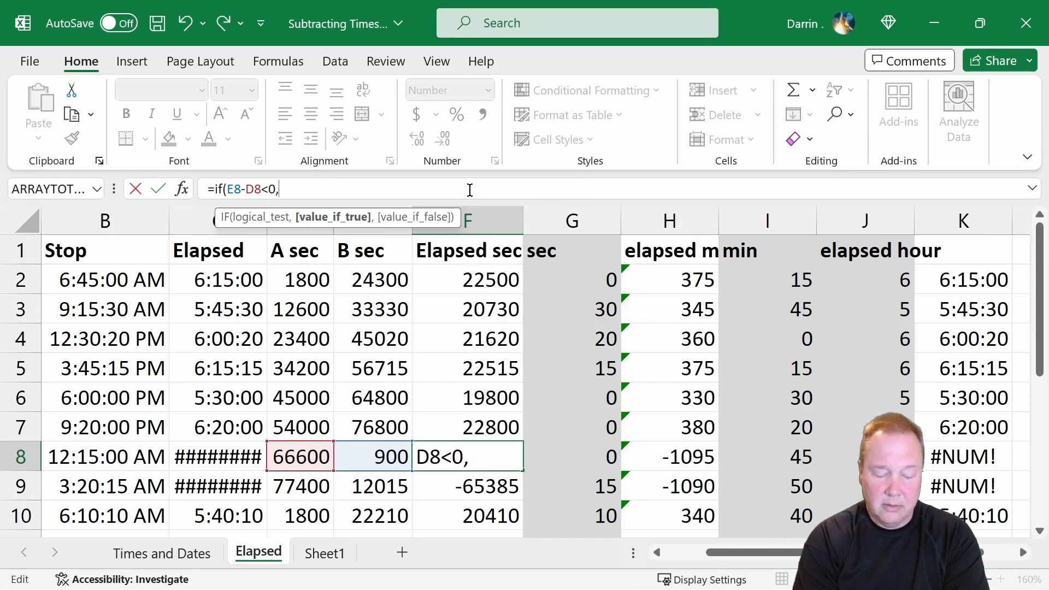
type("e8-d8")
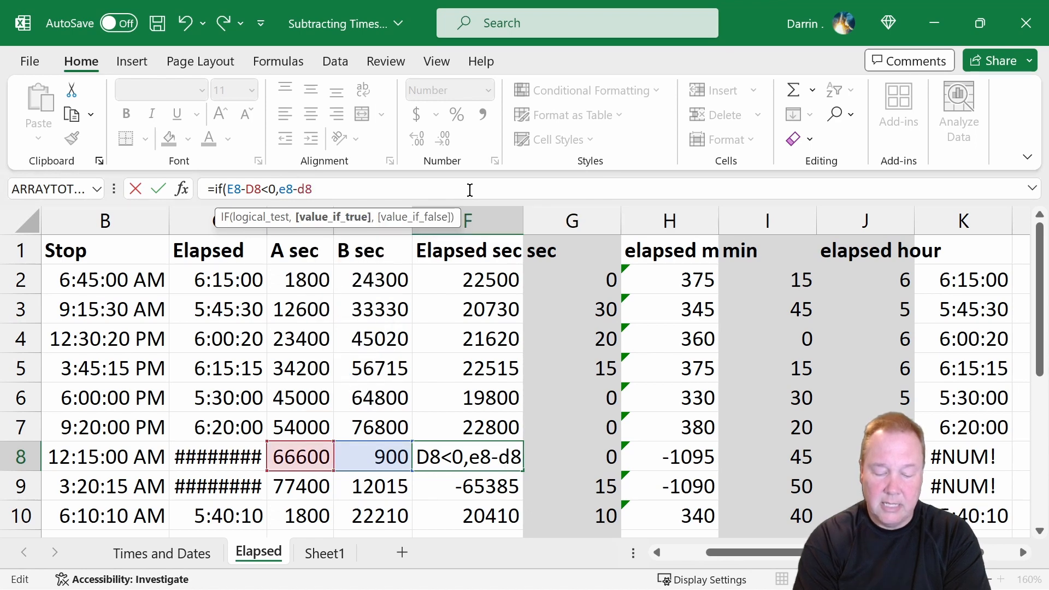
type("+")
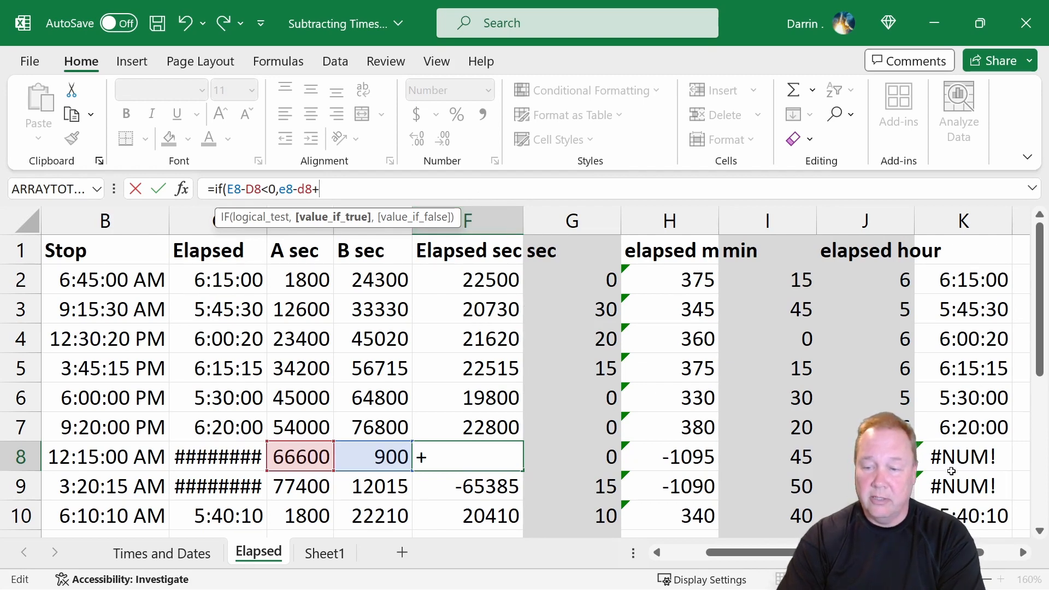
scroll(533, 434, "down", 1)
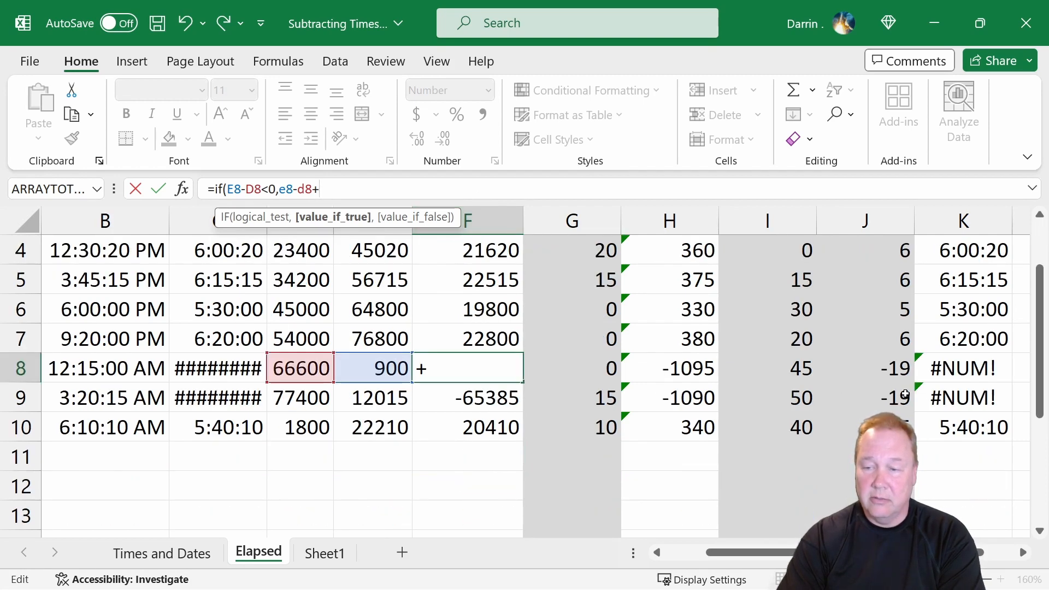
left_click(454, 464)
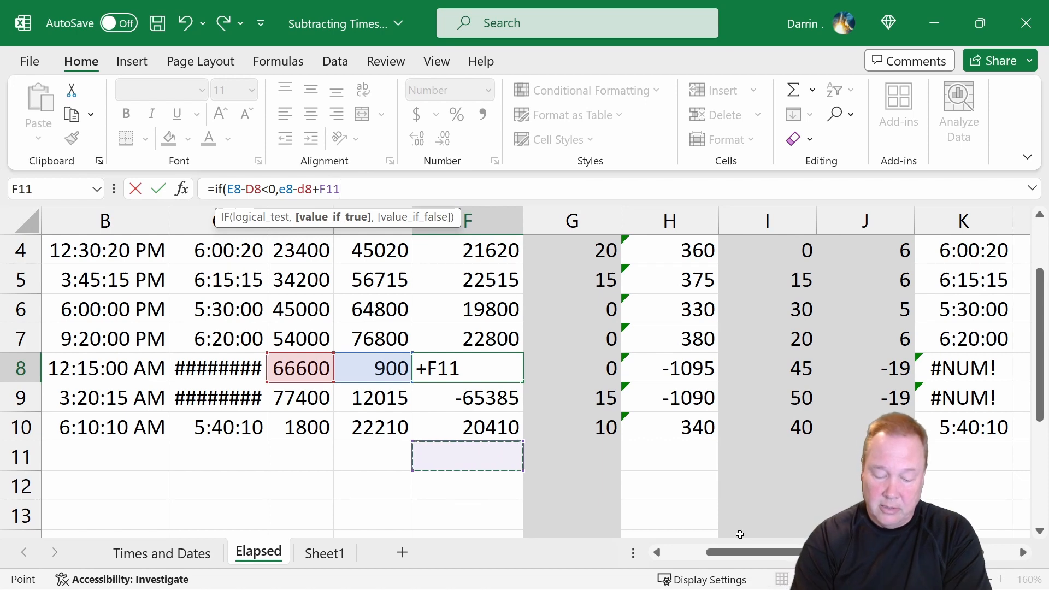
key("Escape")
type("=")
key("Escape")
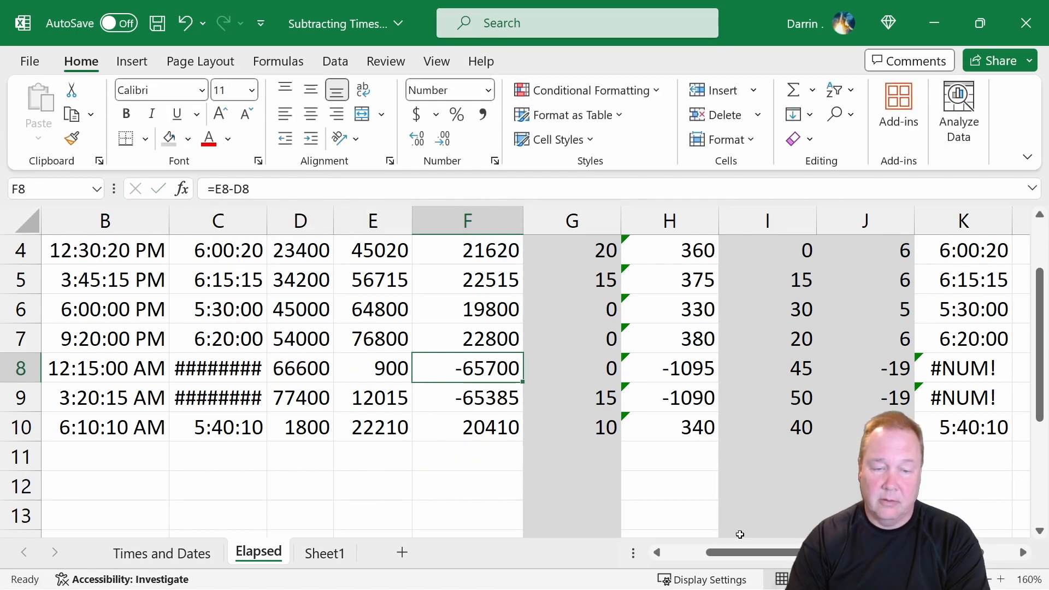
Enter the formula =60*60*24 in cell F11 to calculate the number of seconds in a day
left_click(435, 456)
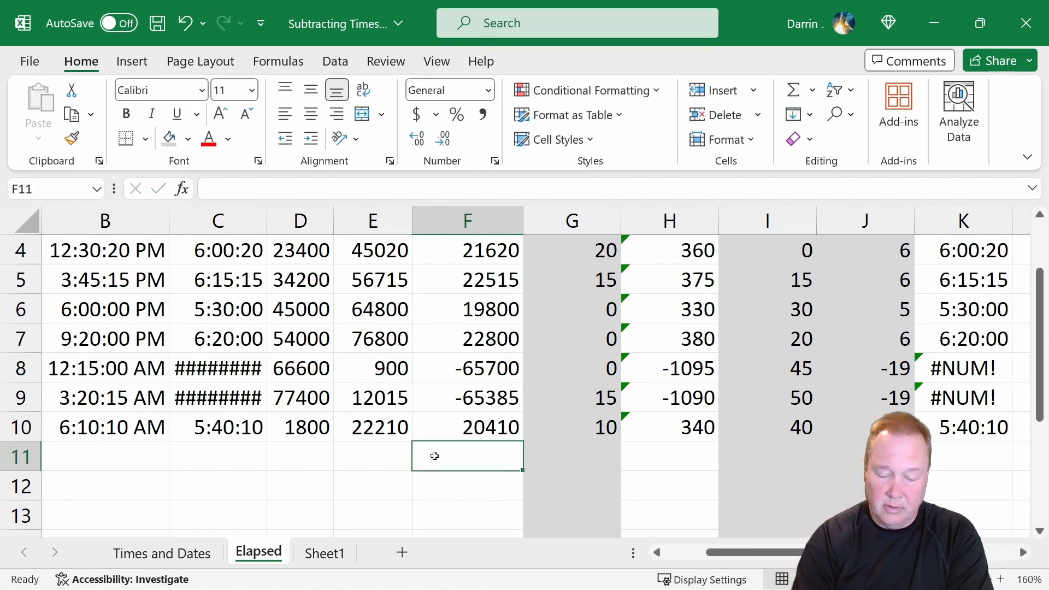
type("=60")
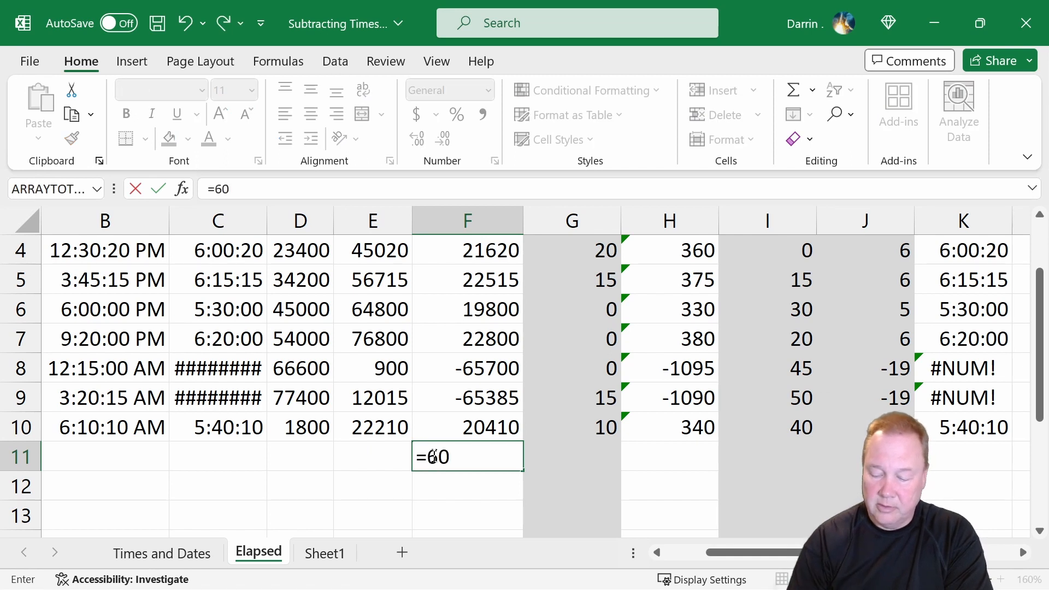
type("*6")
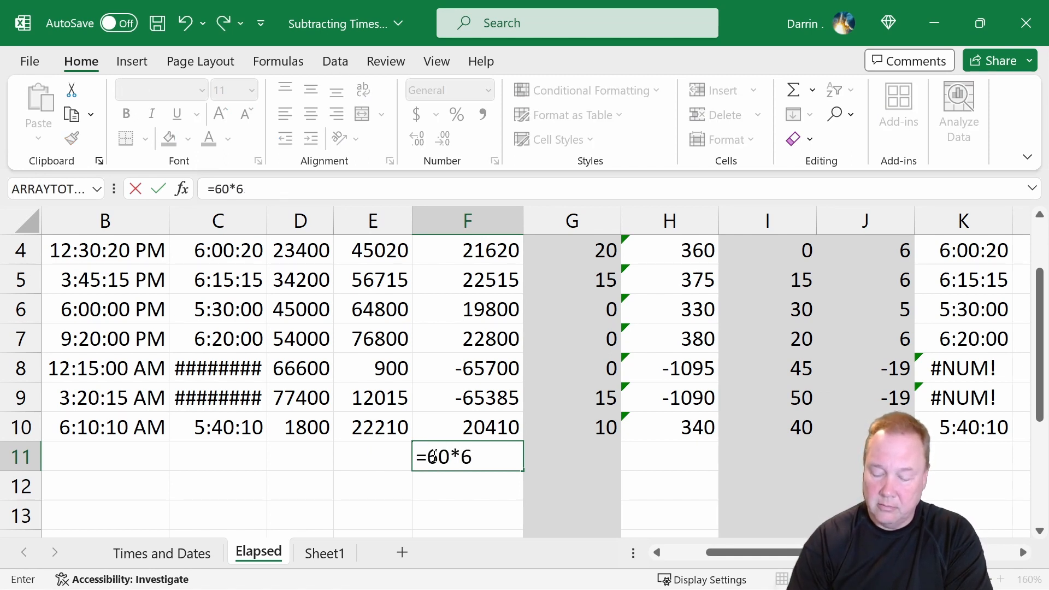
type("0/")
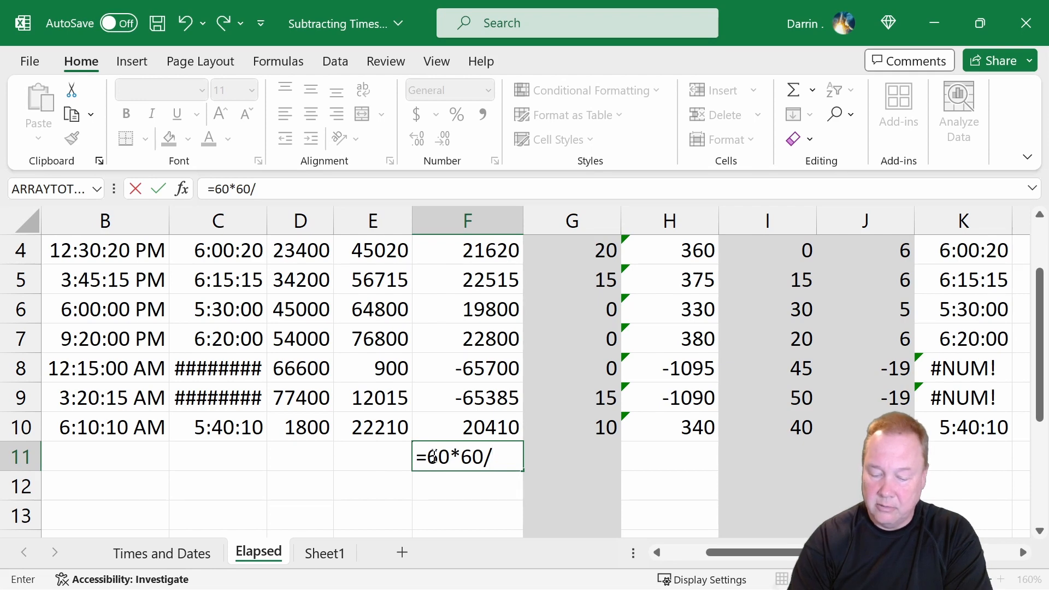
key("BackSpace")
type("*24")
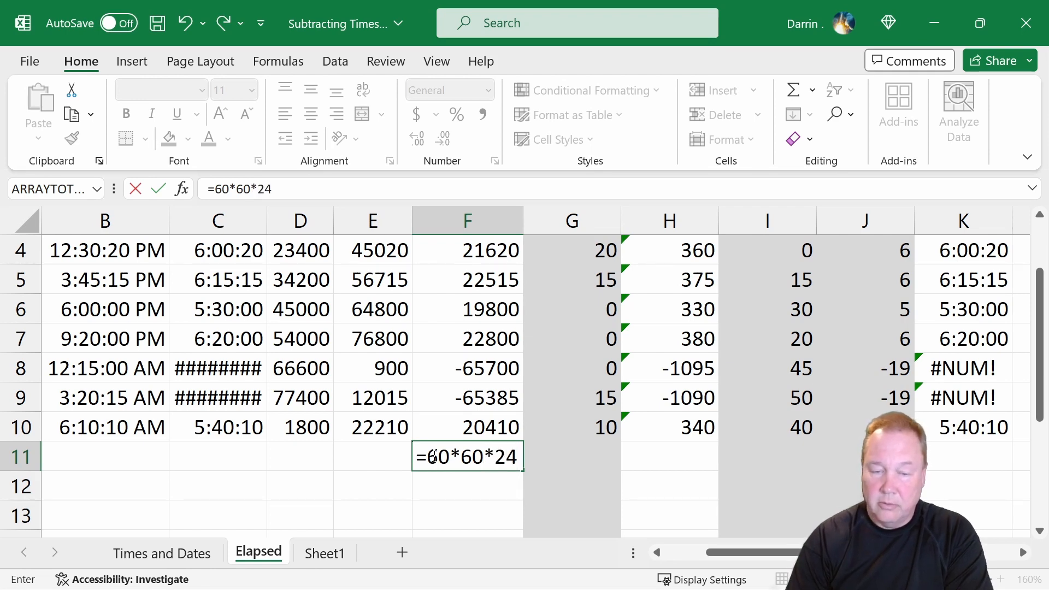
key("Return")
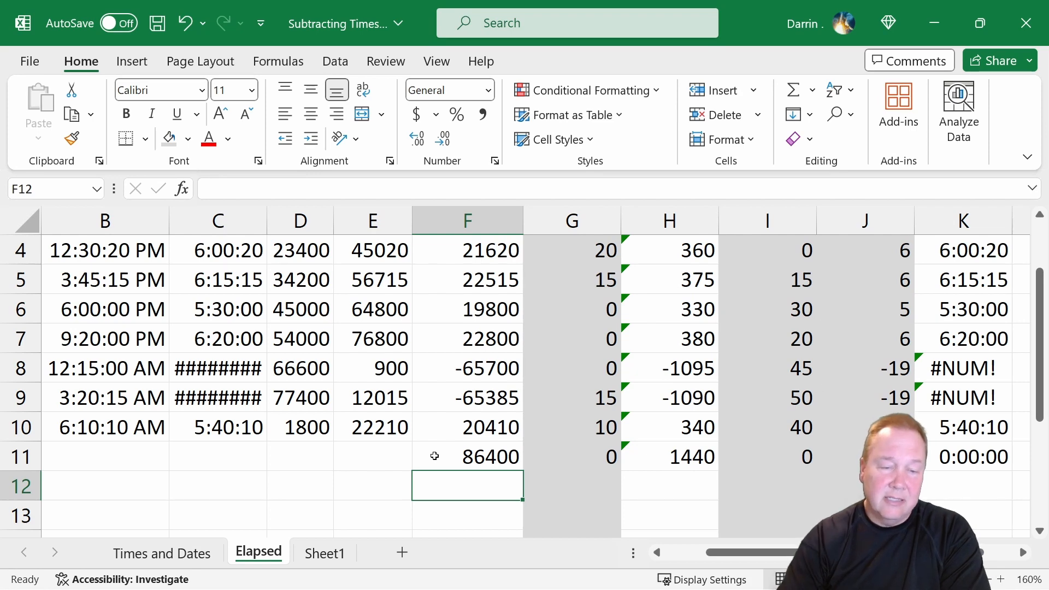
Clear the automatically extended formulas from G11:K11, keeping the seconds-per-day value in F11
left_click(476, 373)
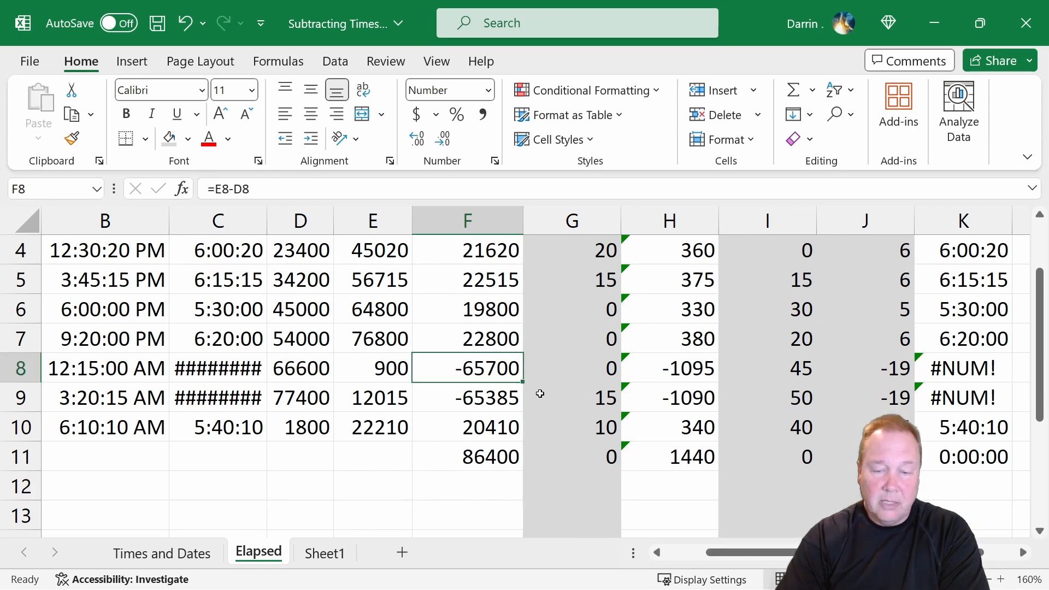
left_click_drag(578, 457, 776, 457)
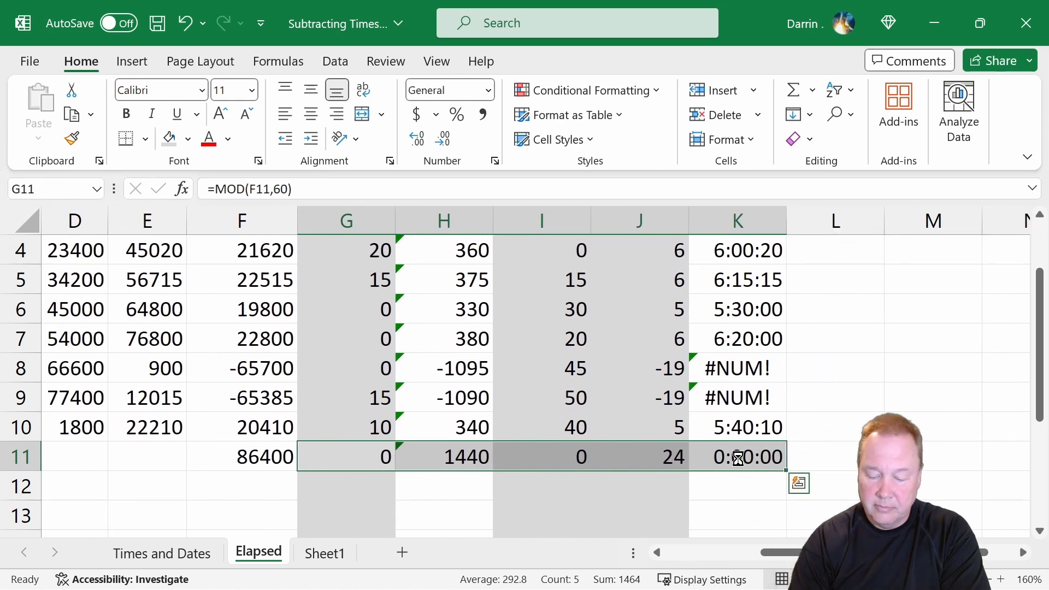
key("Delete")
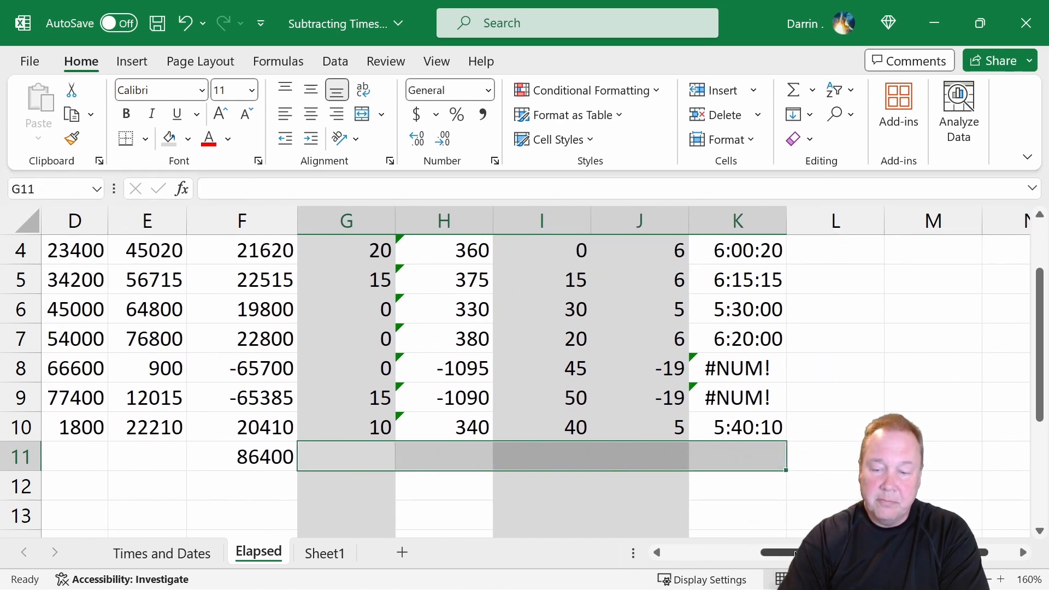
Change the formula in cell F8 to =IF(E8-D8<0,E8-D8+86400,E8-D8) so a negative difference gets a full day of seconds added
left_click_drag(784, 553, 707, 554)
left_click(553, 367)
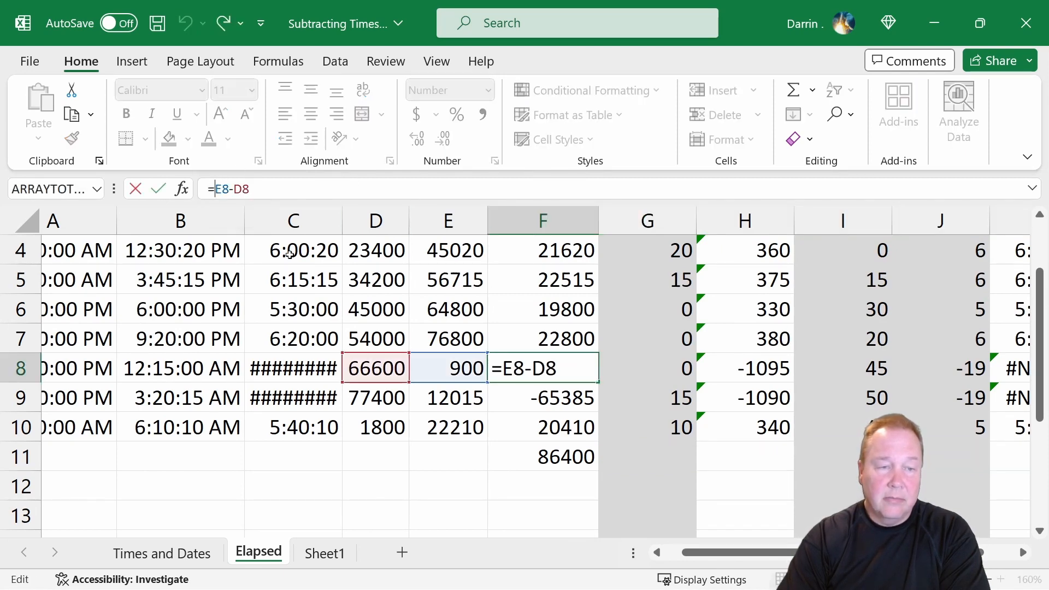
key("F2")
key("Home")
key("Right")
type("if(")
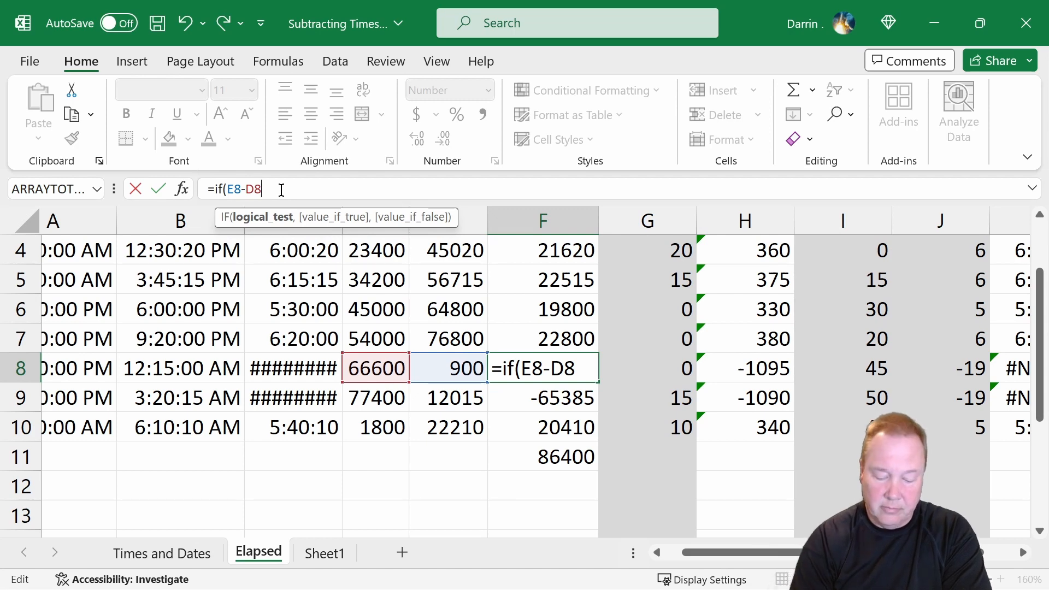
type("<0")
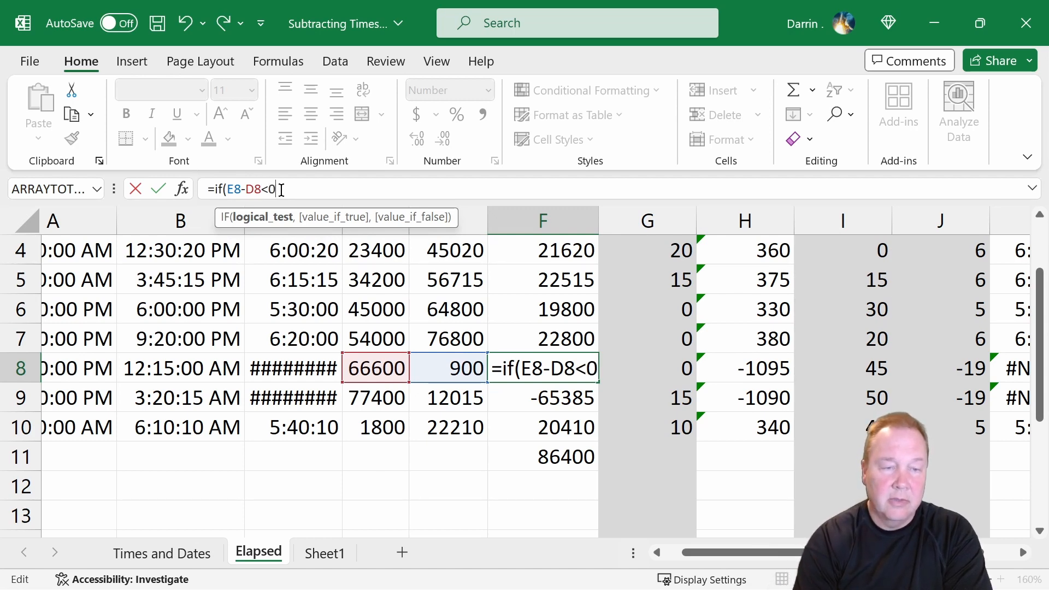
type(",e8-d8")
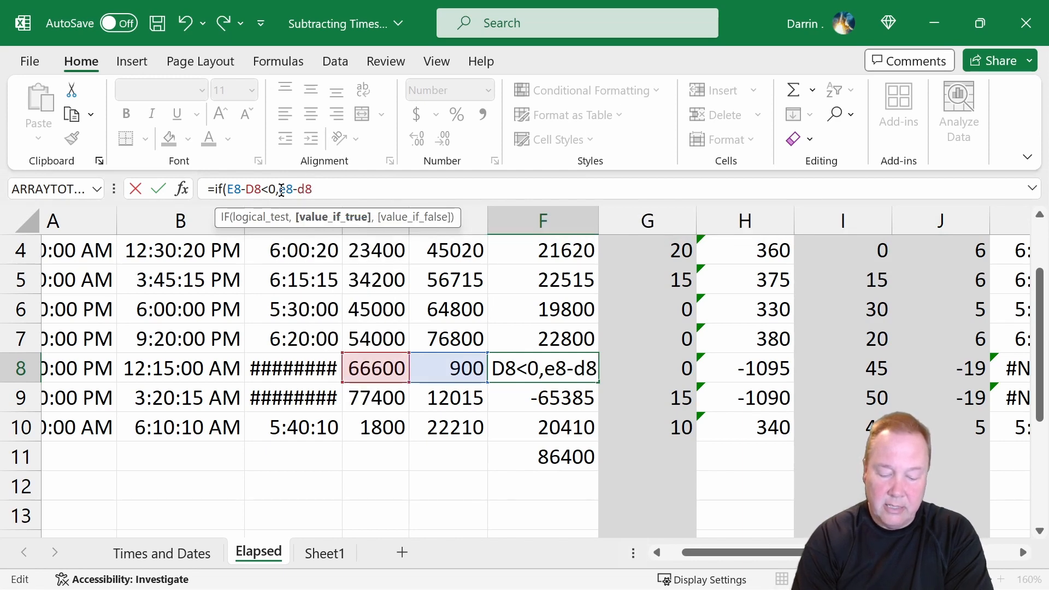
type("+")
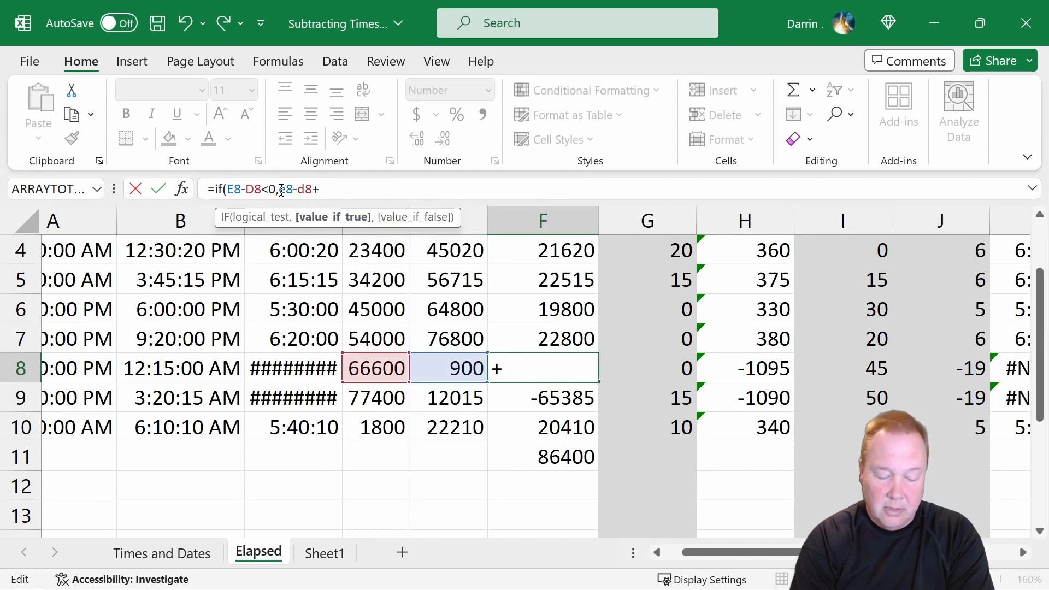
type("86400")
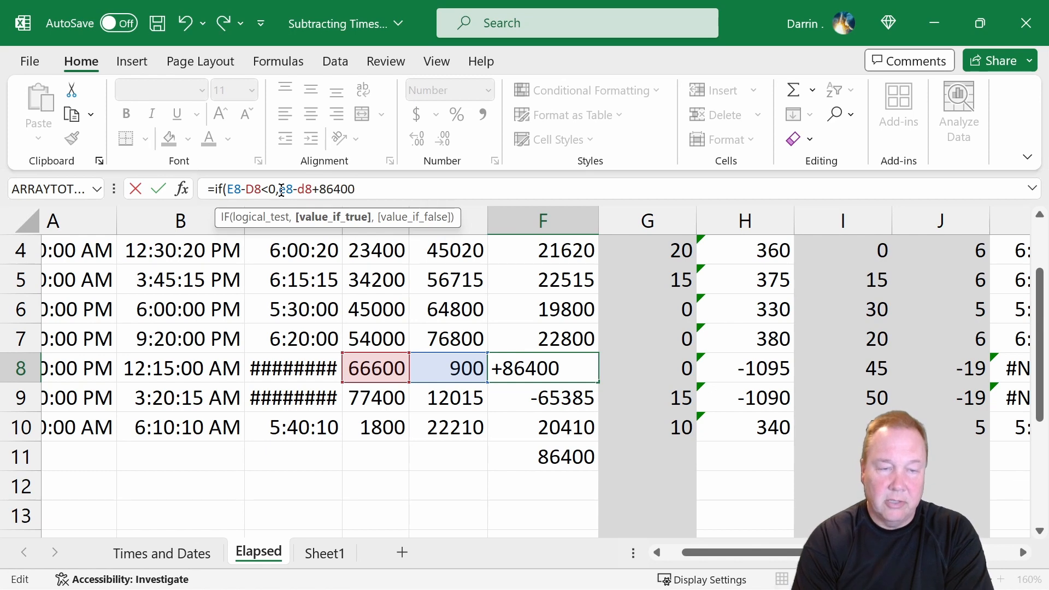
type(",")
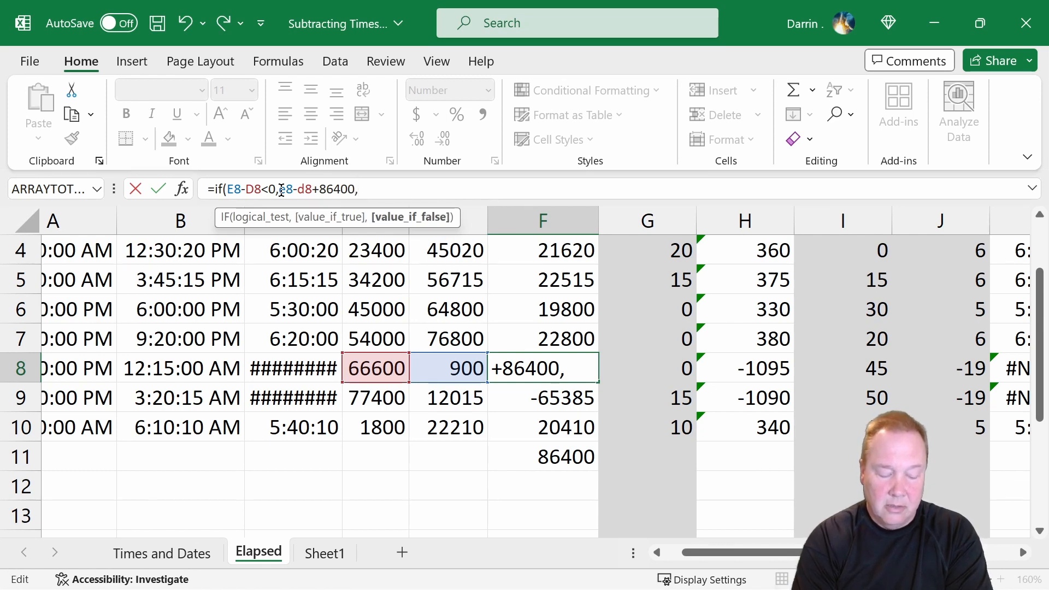
type("e8-d9")
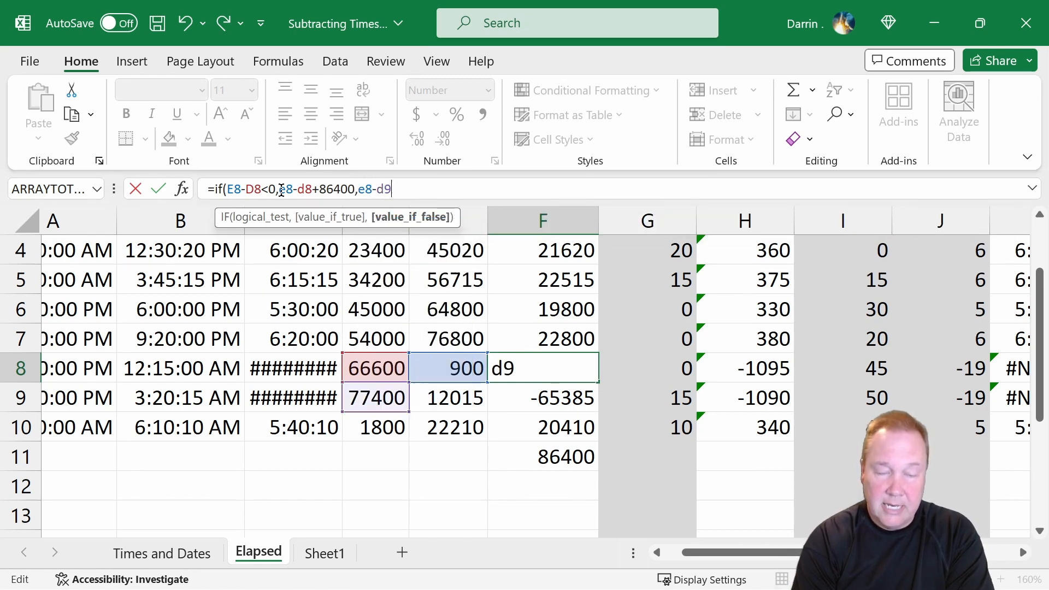
key("BackSpace")
type("8")
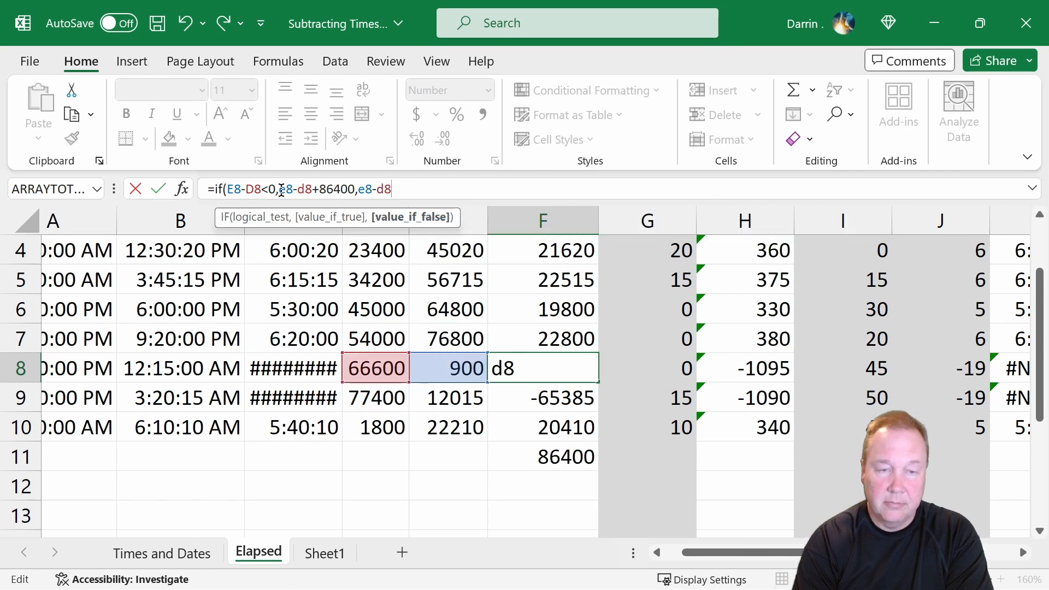
type(")")
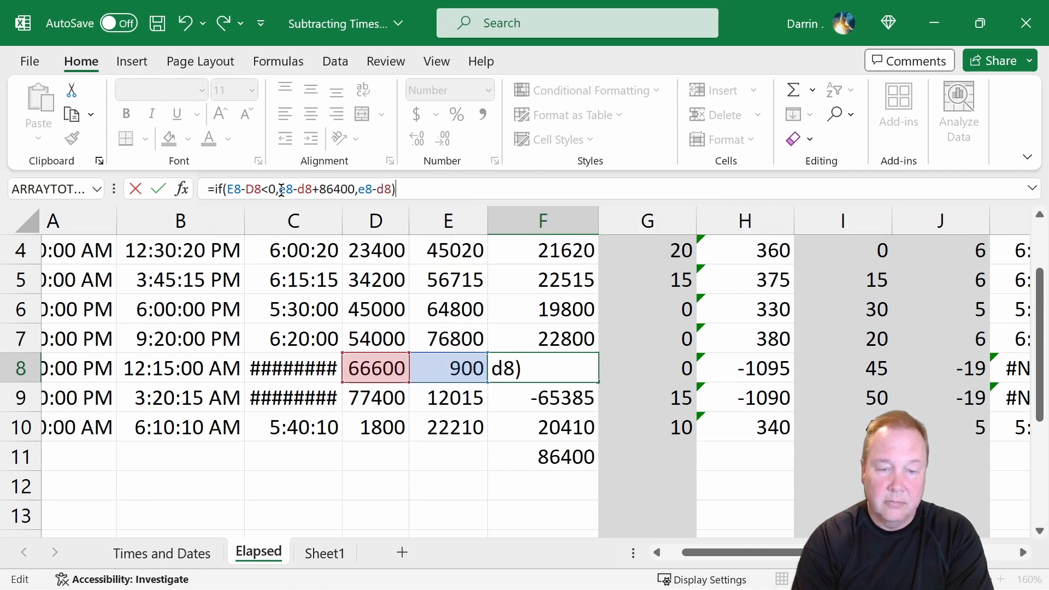
key("Return")
key("Up")
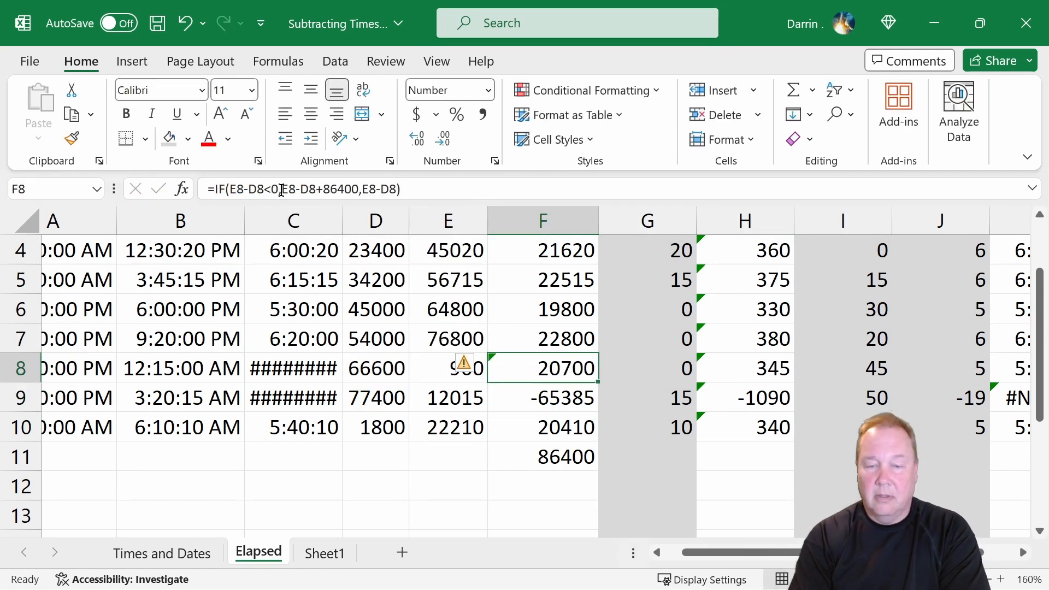
Copy the IF formula from cell F8 into F9 so the other midnight-crossing row gets a full day of seconds added
key("ctrl+c")
key("Down")
key("ctrl+v")
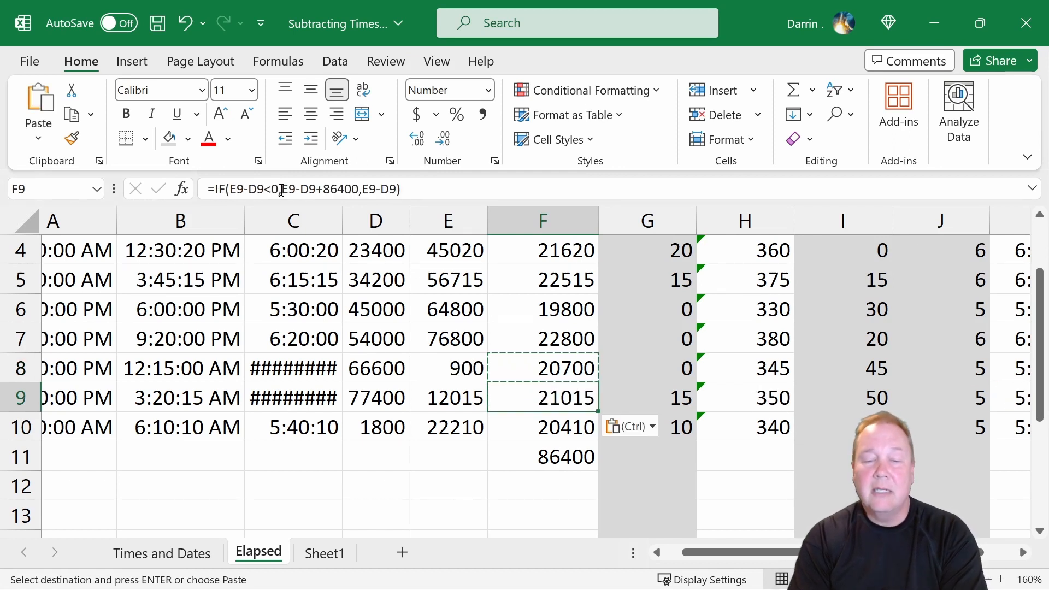
key("Down")
key("Up")
Copy the IF formula from F9 to the whole elapsed seconds range F2:F10 and check it in F3
key("ctrl+c")
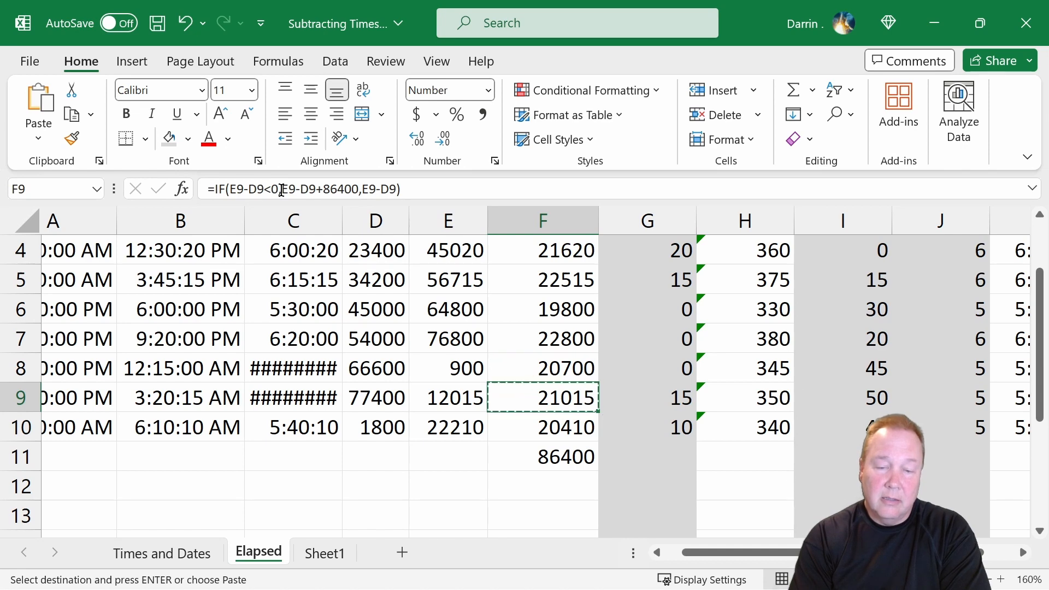
key("Up")
key("Up")
key("Up")
key("Up")
key("Up")
key("Up")
key("Up")
key("Up")
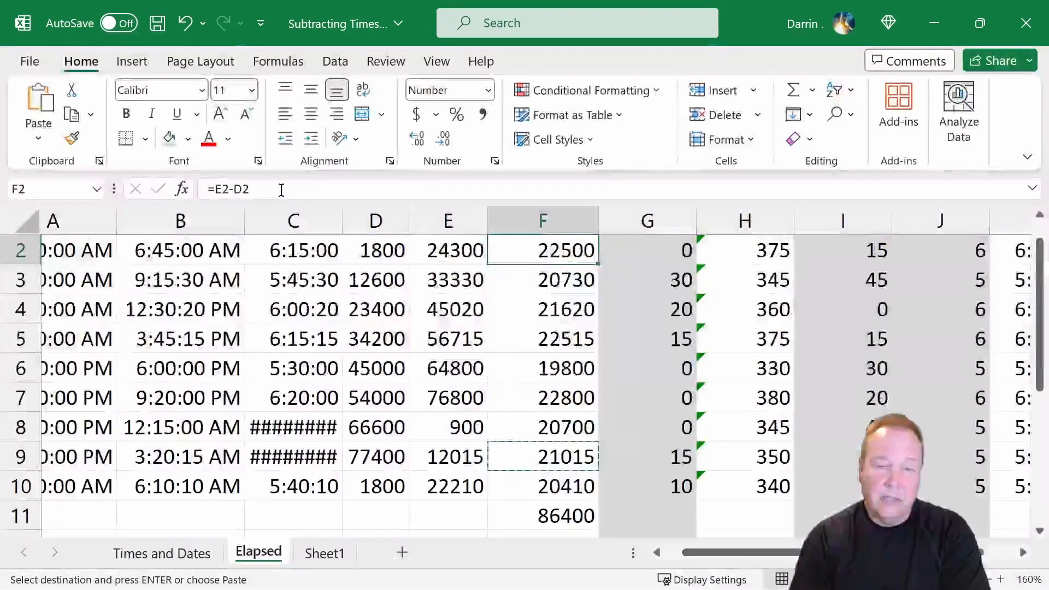
key("Down")
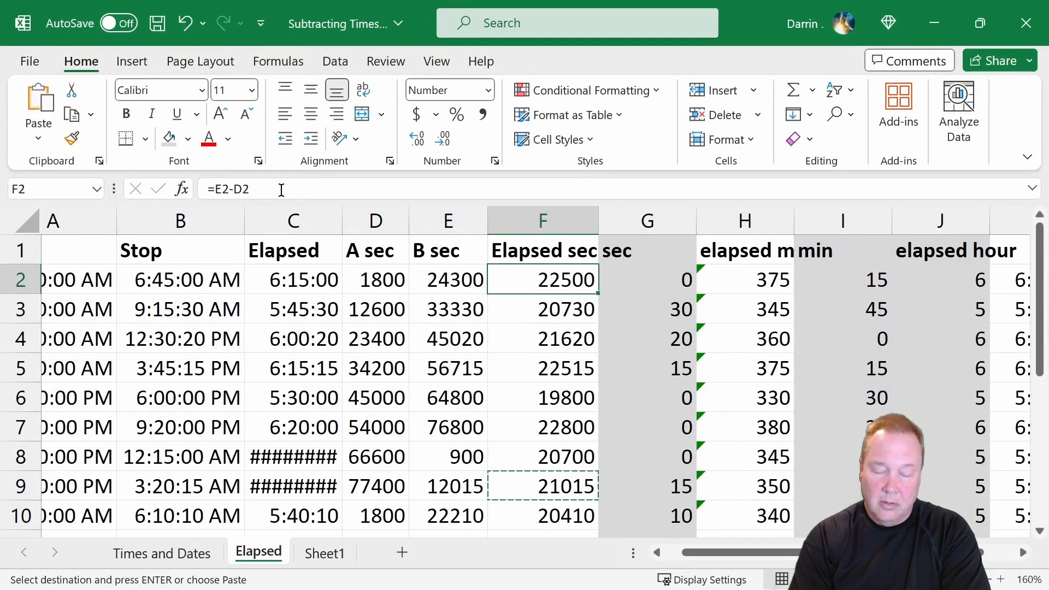
key("shift+Down")
key("shift+Down")
key("shift+Down")
key("shift+Down")
key("shift+Down")
key("shift+Down")
key("shift+Down")
key("shift+Down")
key("ctrl+v")
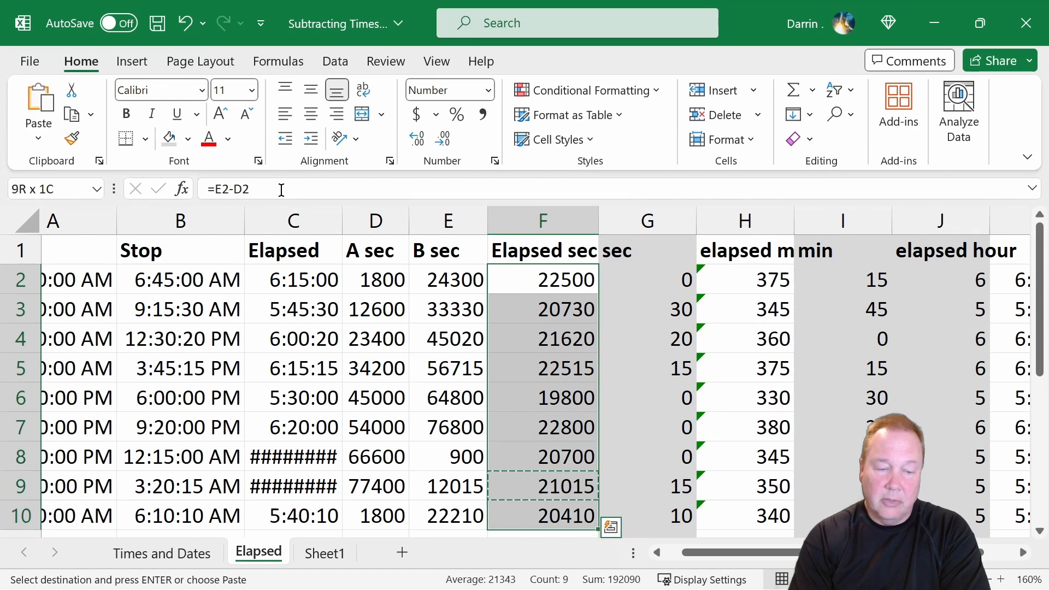
key("Up")
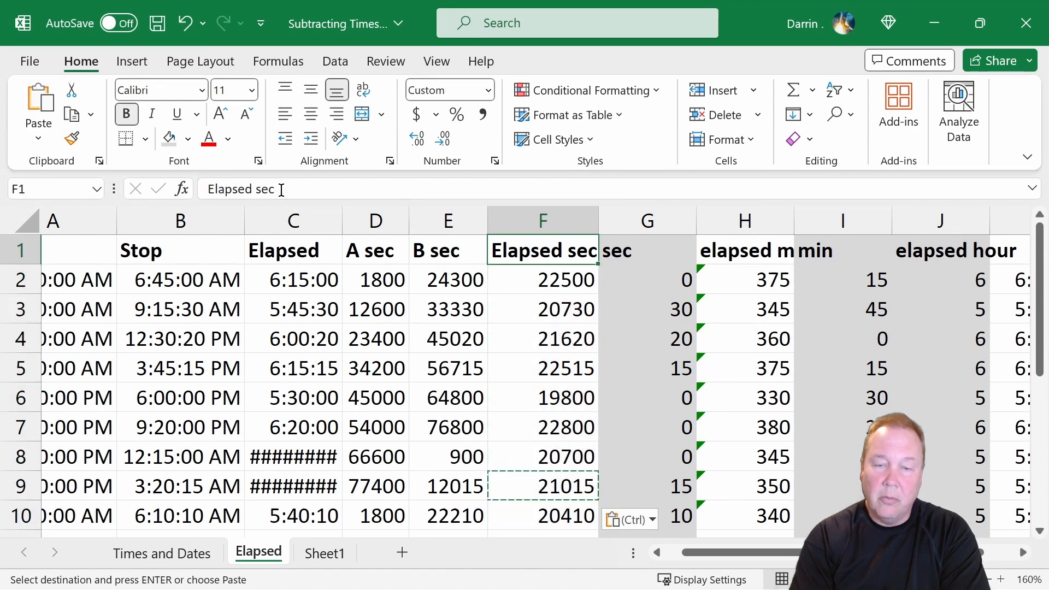
key("Down")
key("Down")
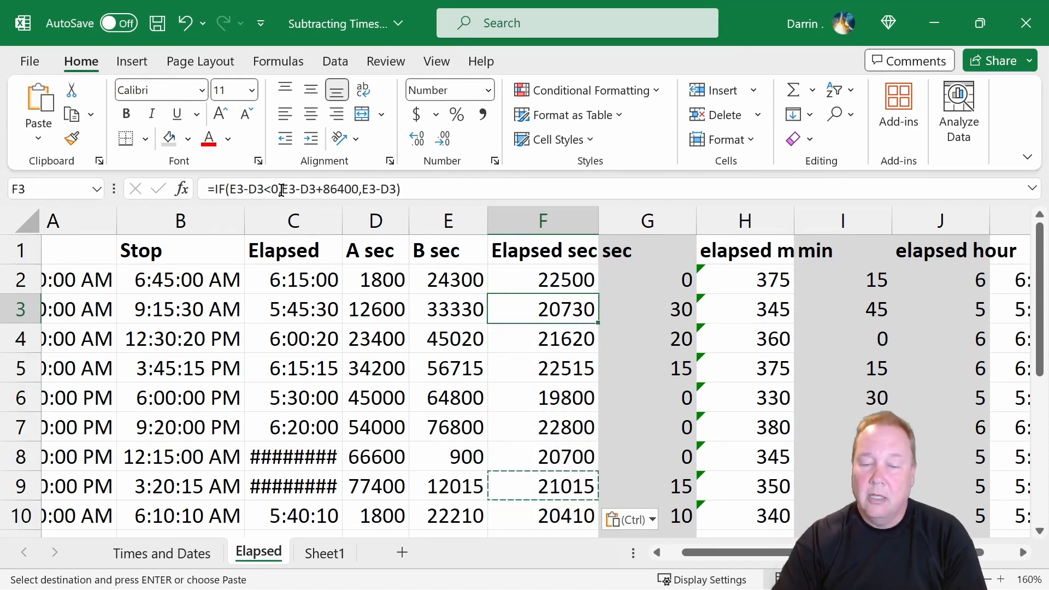
Examine the recombined elapsed times in column K, including the midnight-crossing rows
left_click_drag(749, 551, 782, 552)
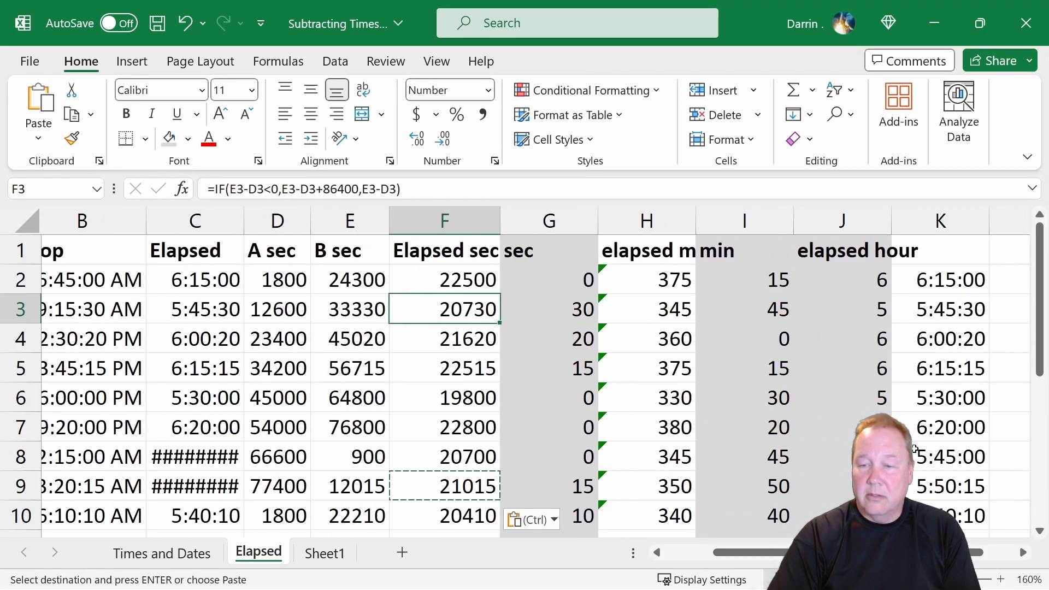
left_click(932, 249)
key("ctrl+shift+Down")
key("ctrl+shift+Down")
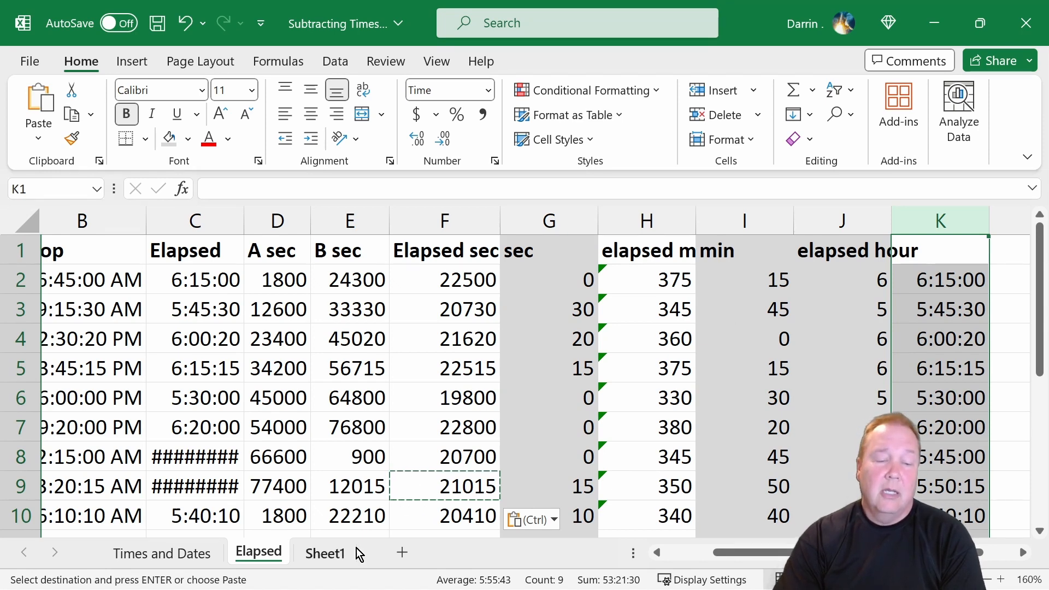
On Sheet1, examine the alternative elapsed-time formulas in D4, C6 and C7 and show the long IF and TIME formula in C1 in full
left_click(333, 555)
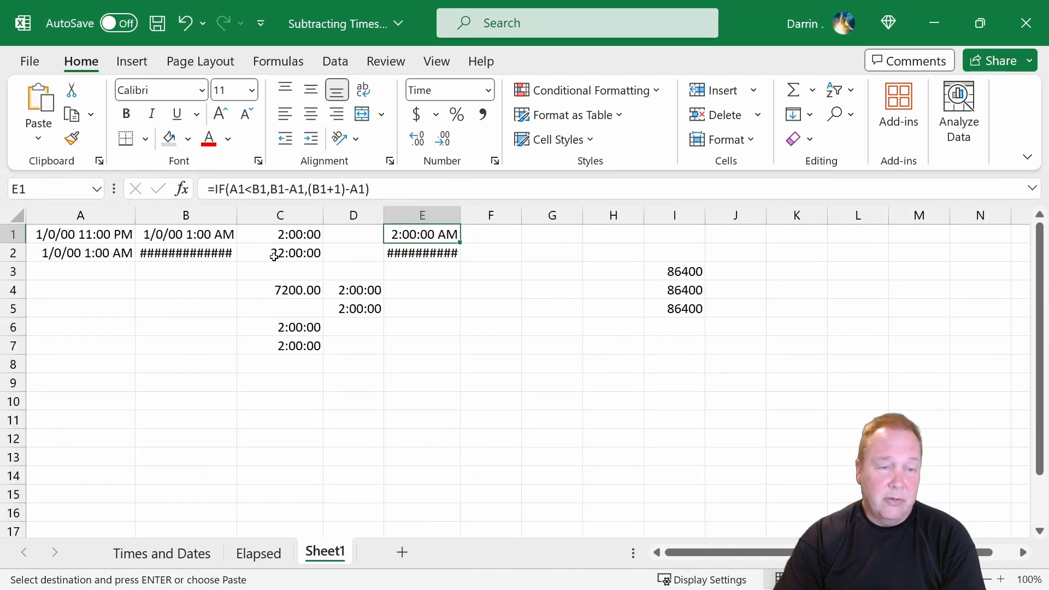
left_click(367, 291)
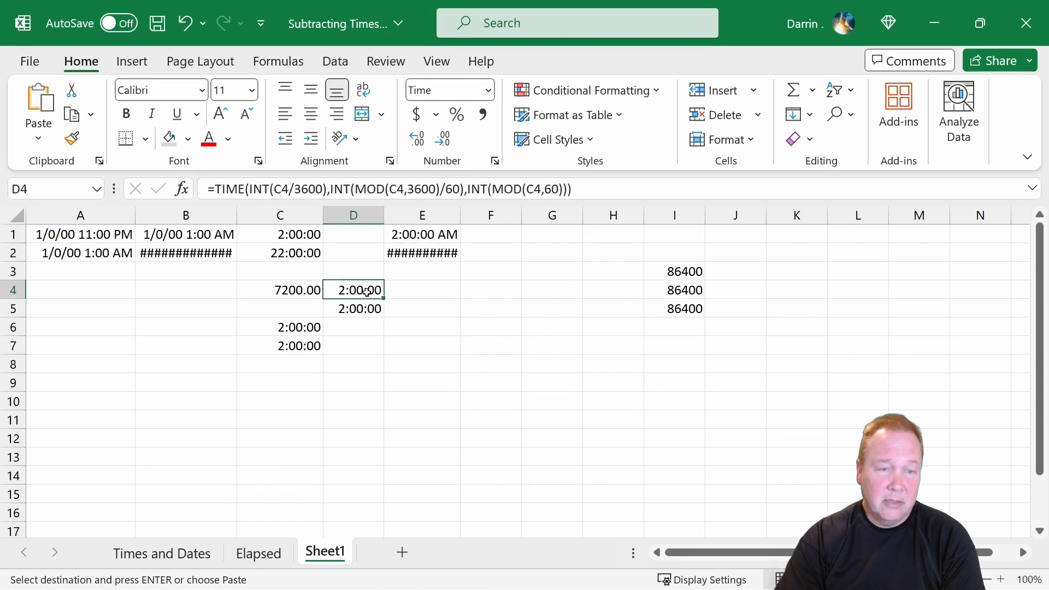
left_click(675, 273)
left_click(307, 330)
left_click(306, 344)
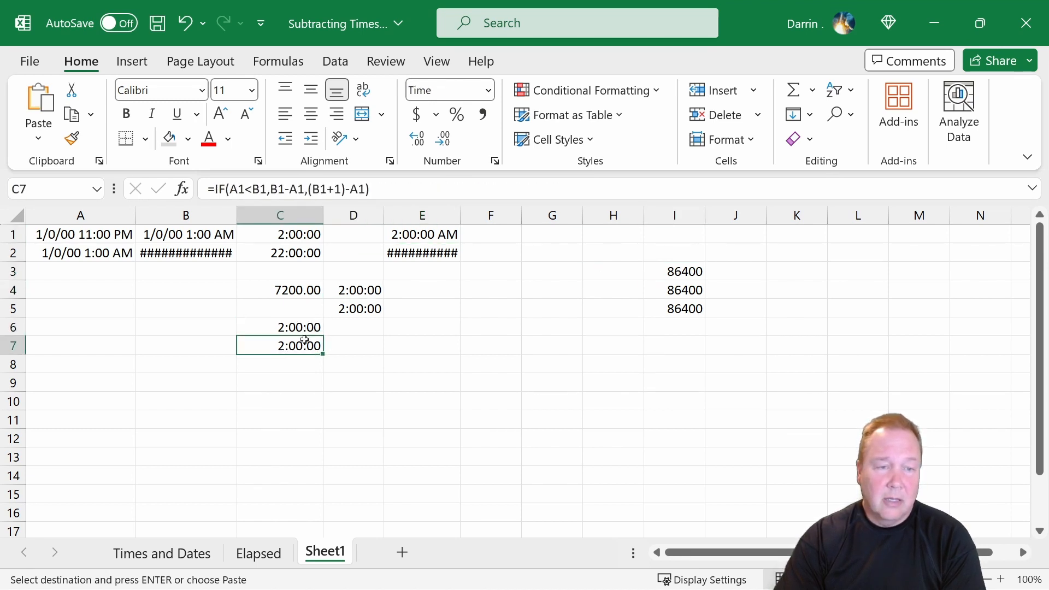
left_click(300, 235)
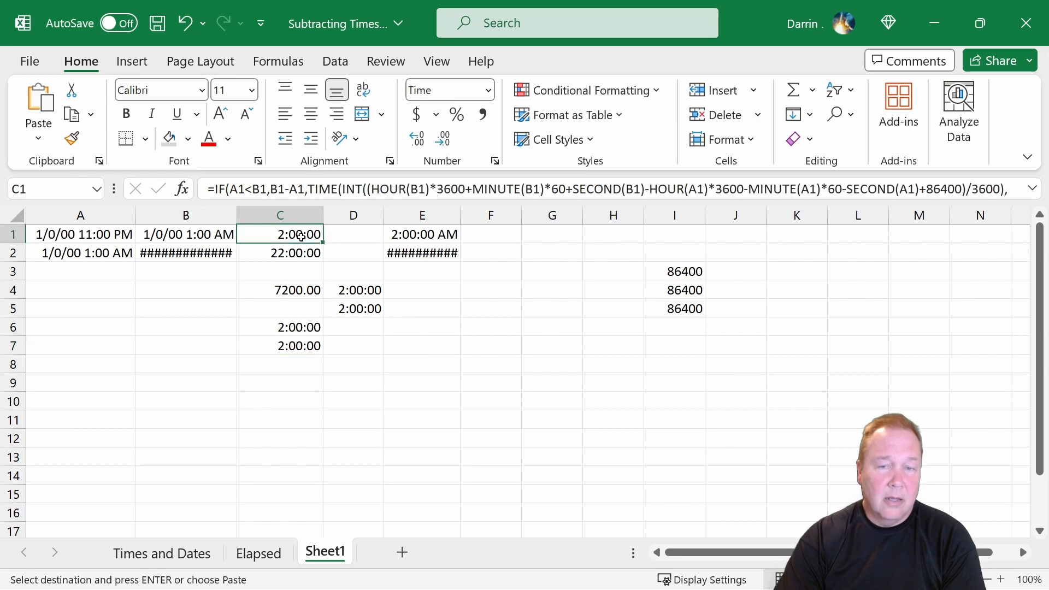
left_click(1032, 190)
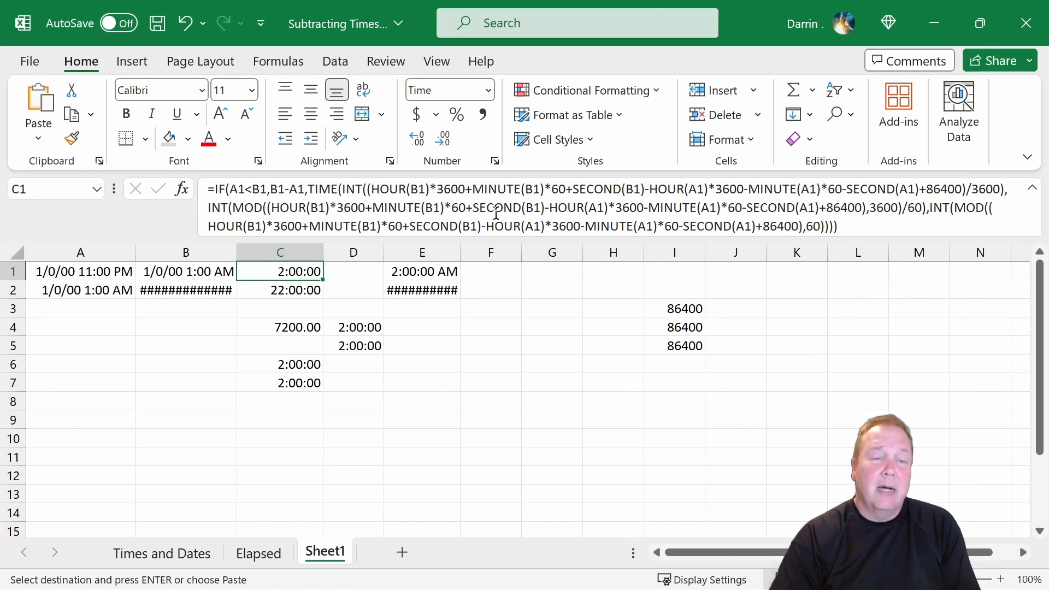
On the Elapsed sheet, examine the TIME formula in K2 and the hour, minute and second cells it refers to
left_click(273, 555)
left_click(920, 321)
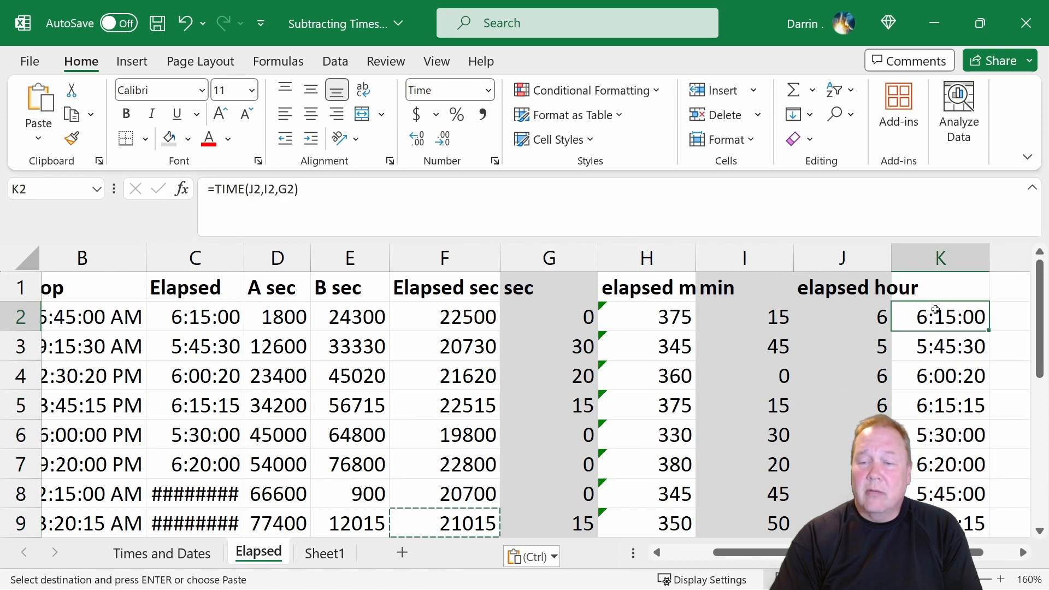
left_click(251, 185)
left_click_drag(250, 186, 258, 186)
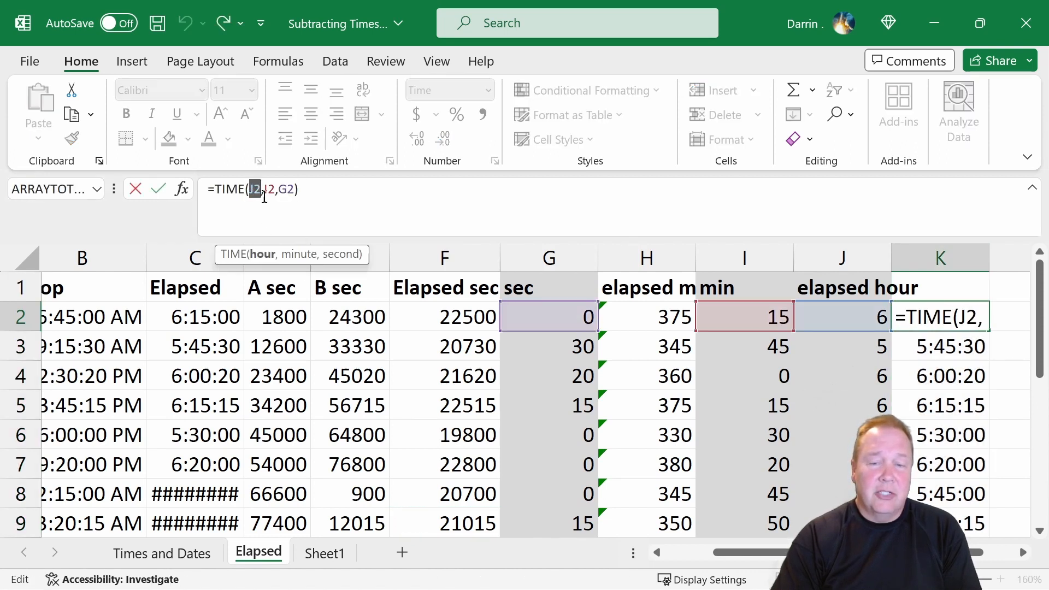
left_click(810, 318)
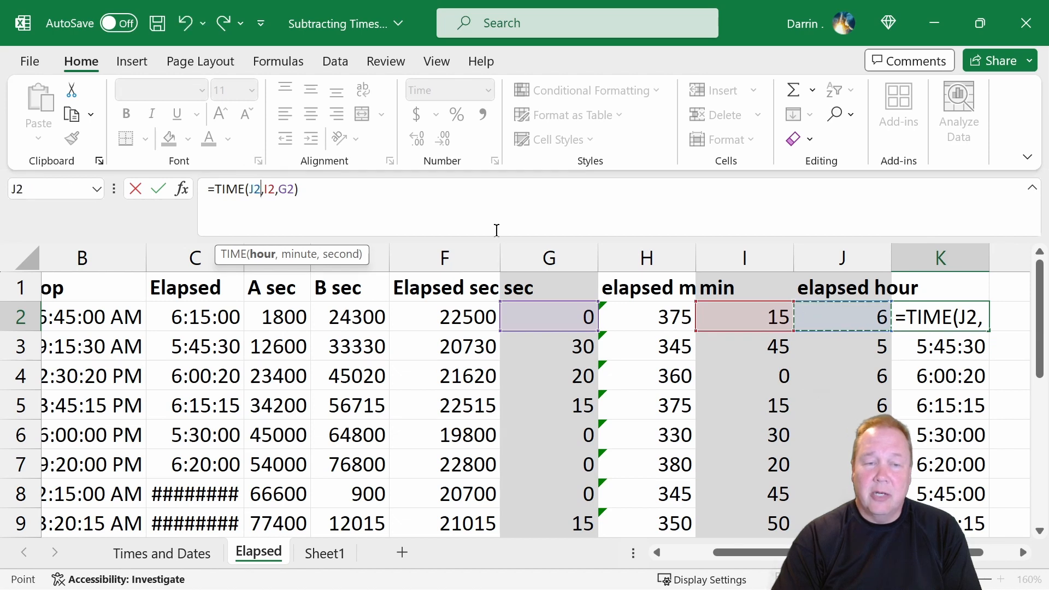
key("ctrl+Return")
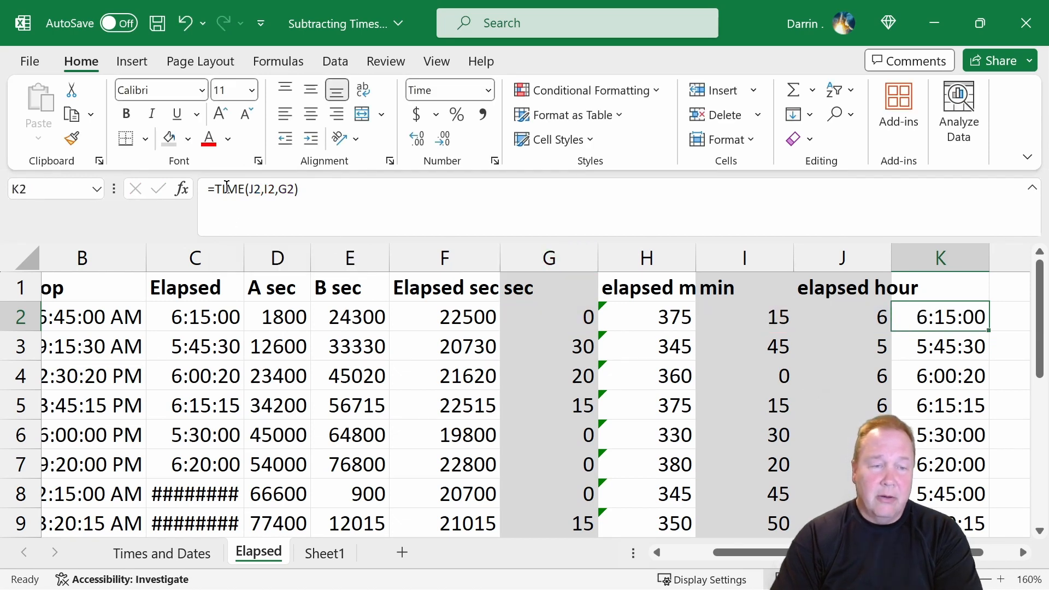
left_click_drag(215, 188, 299, 189)
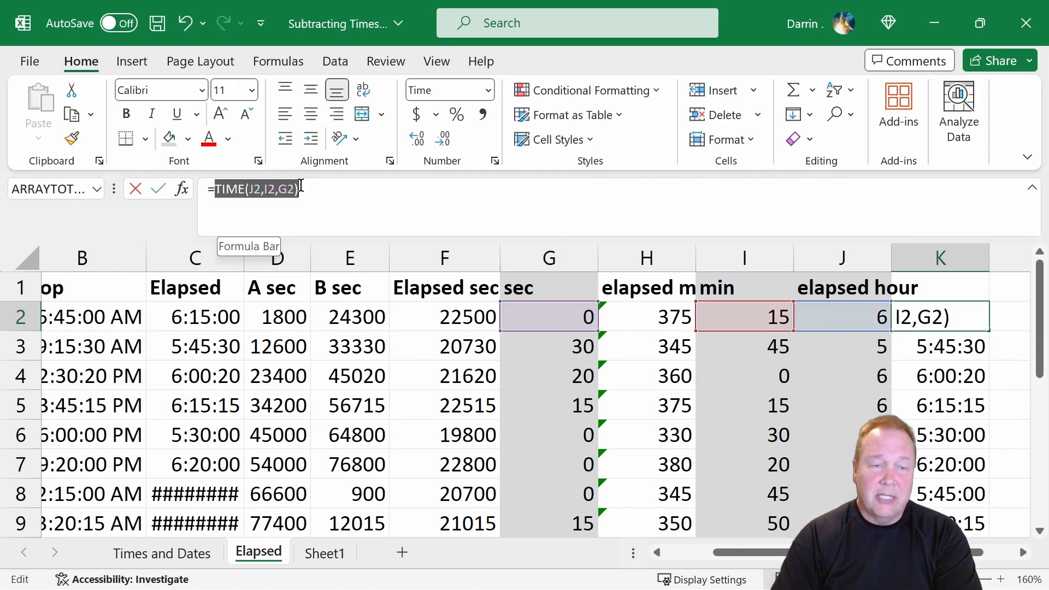
key("Escape")
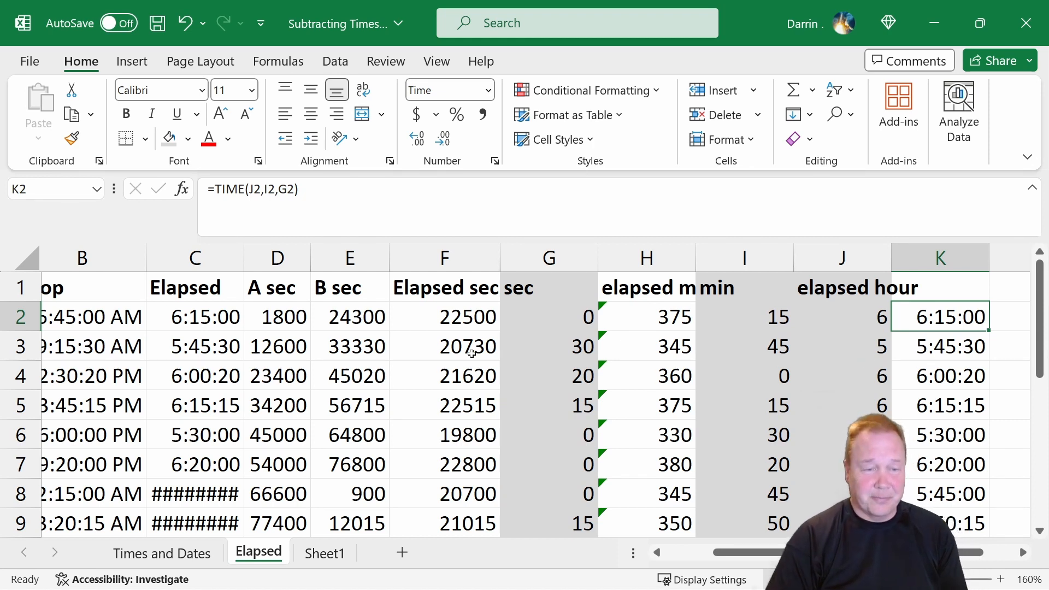
Insert two blank columns between the Elapsed and A sec columns
left_click(288, 264)
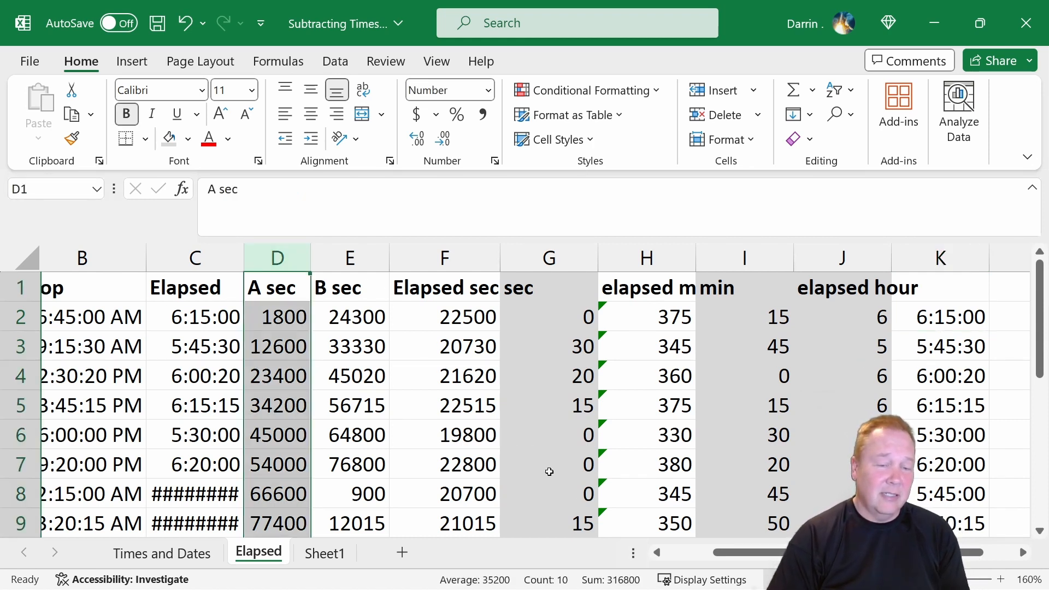
left_click_drag(725, 553, 561, 563)
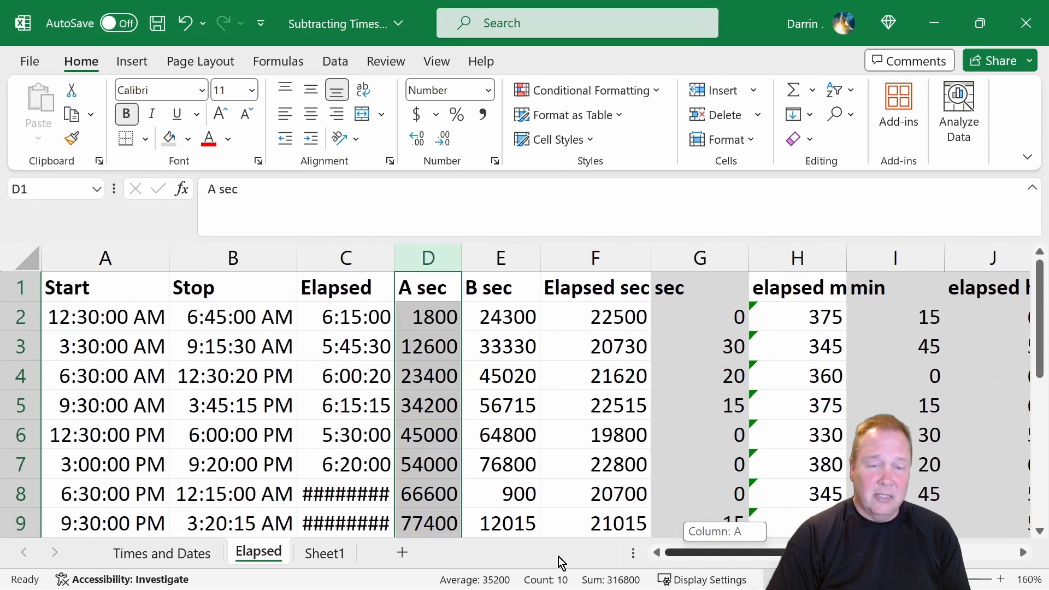
right_click(419, 267)
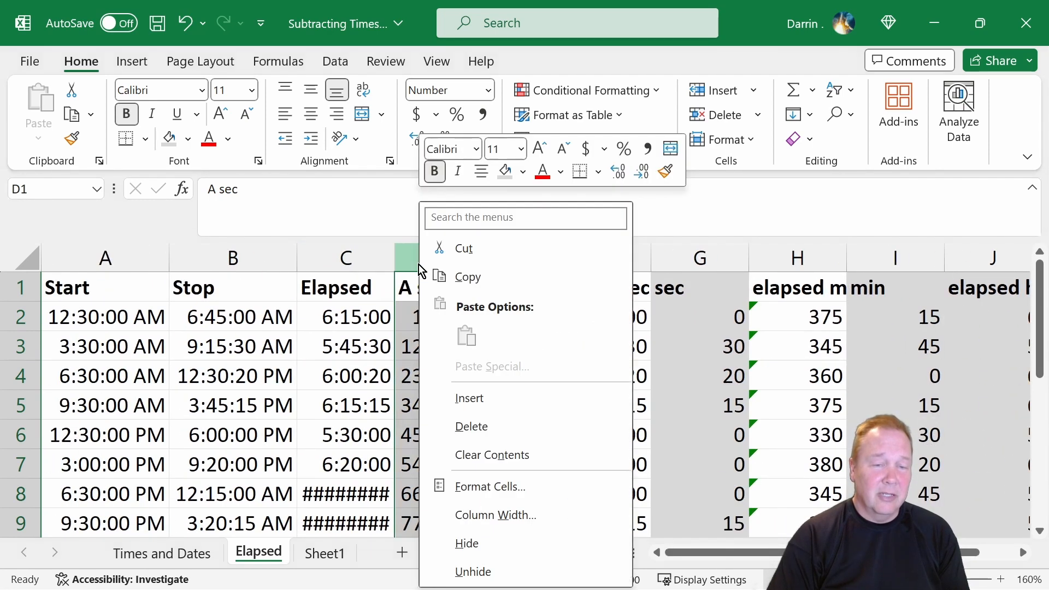
left_click(470, 398)
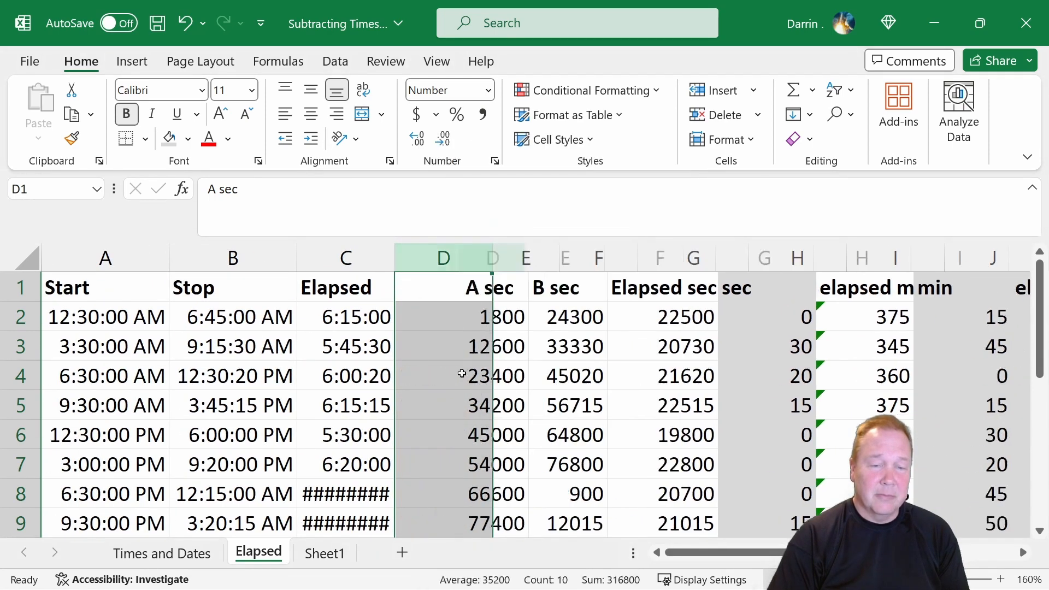
right_click(422, 256)
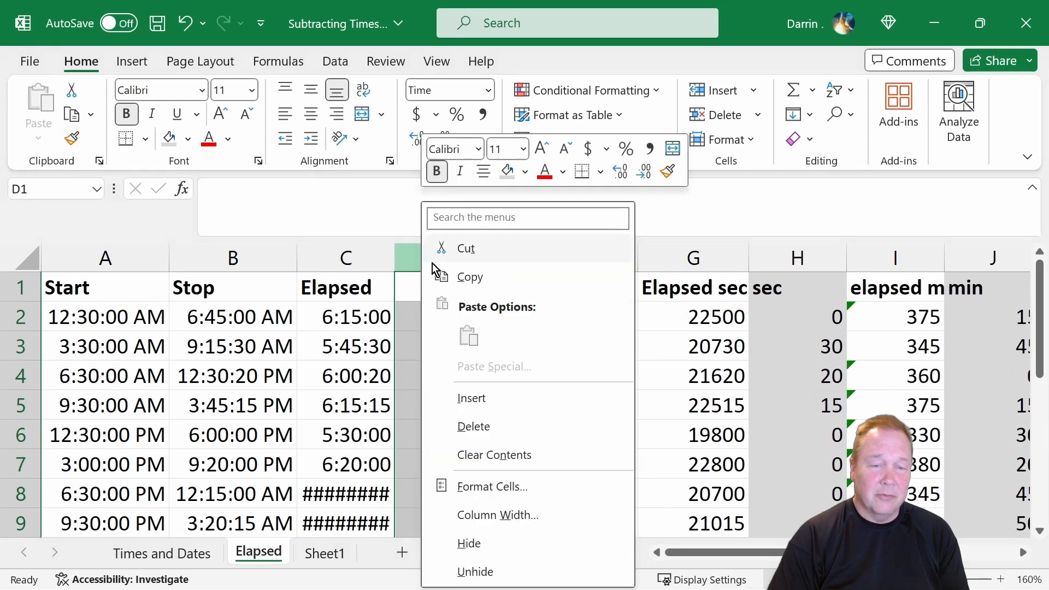
left_click(475, 400)
left_click(425, 309)
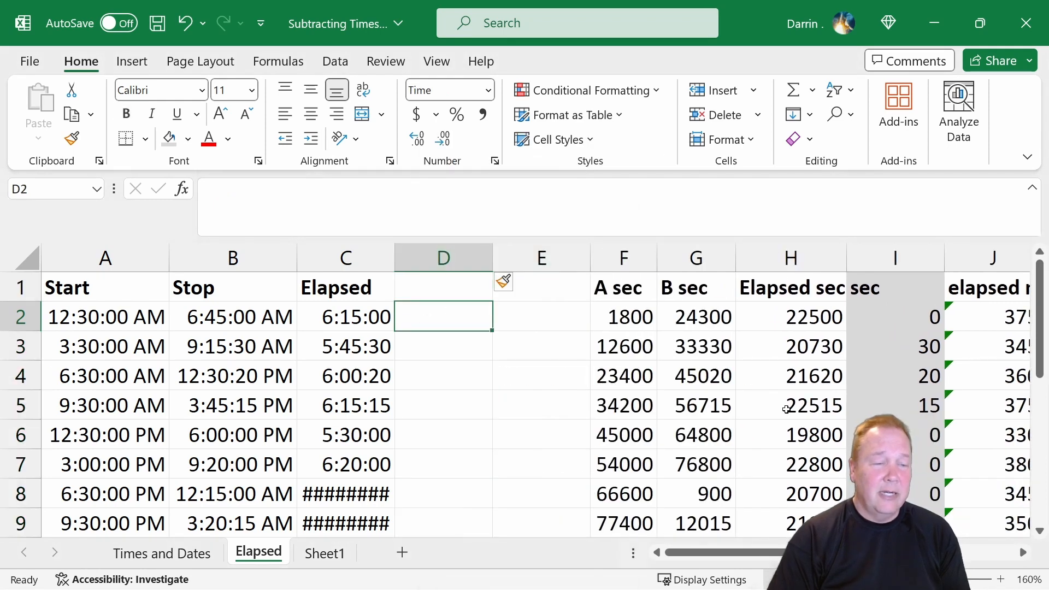
type("=")
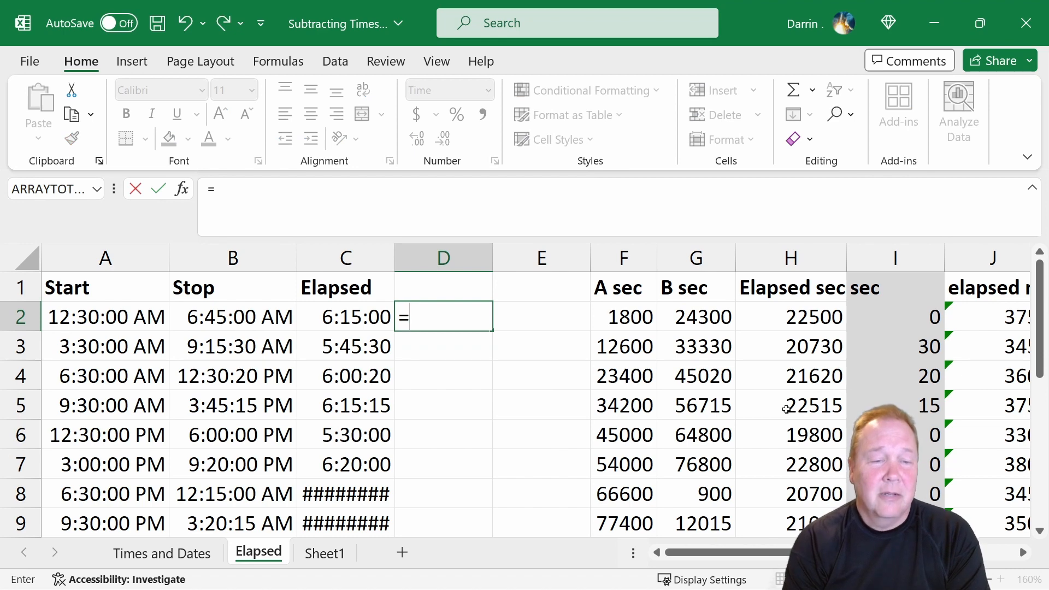
key("Escape")
Examine the plain stop-minus-start formulas down the Elapsed column from C2 to C8
key("Left")
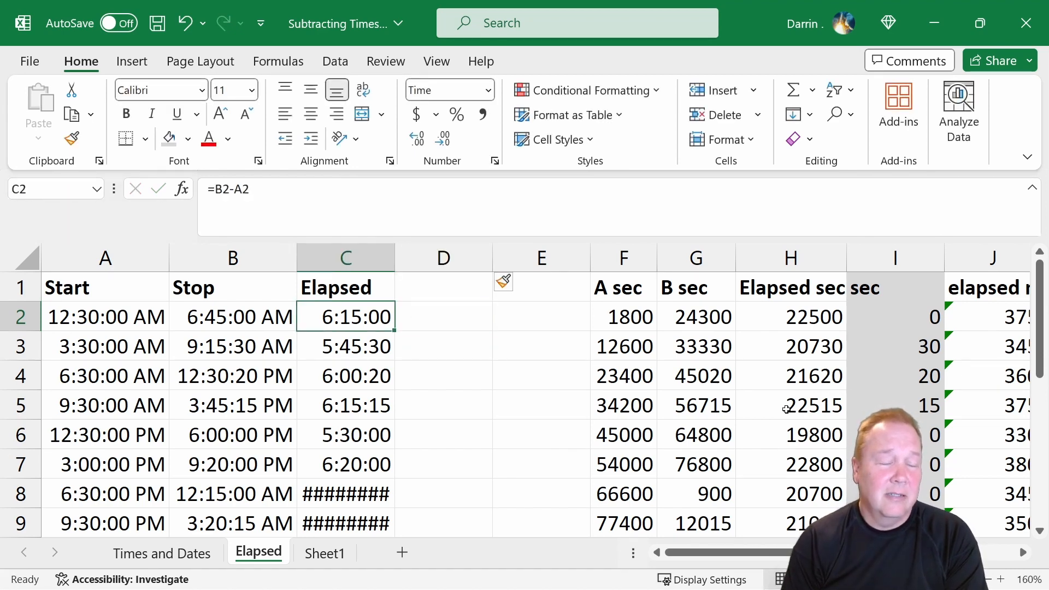
key("Down")
key("Down")
key("Down")
key("Down")
key("Down")
key("Down")
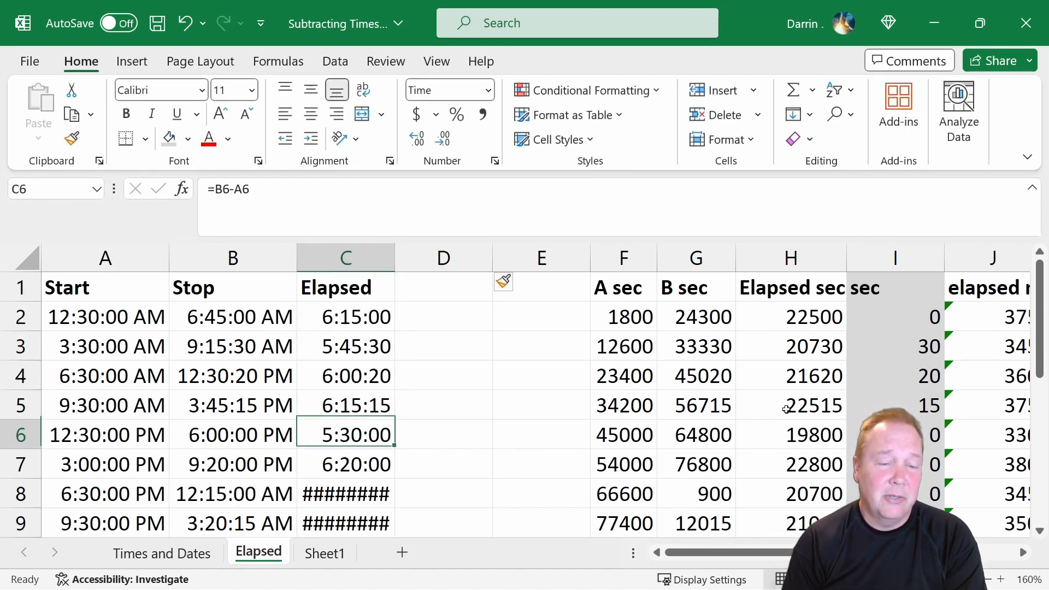
key("Up")
key("Up")
key("Up")
key("Up")
key("Up")
key("Up")
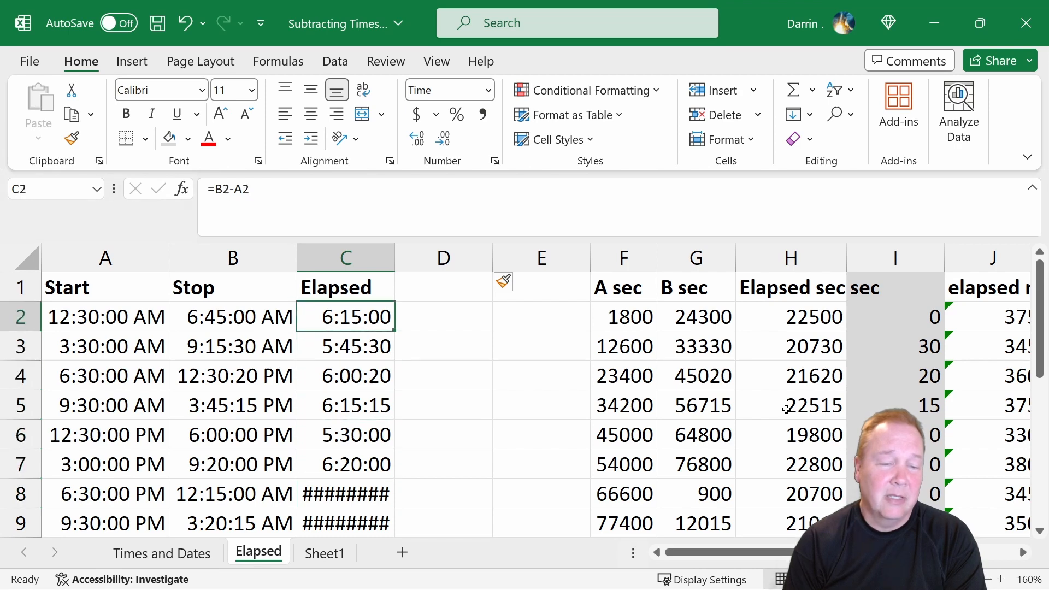
Enter =IF(B8<A8,(B8+1)-A8,B8-A8) in D8 to calculate the elapsed time across midnight
key("Right")
key("Down")
key("Down")
key("Down")
key("Down")
key("Down")
key("Down")
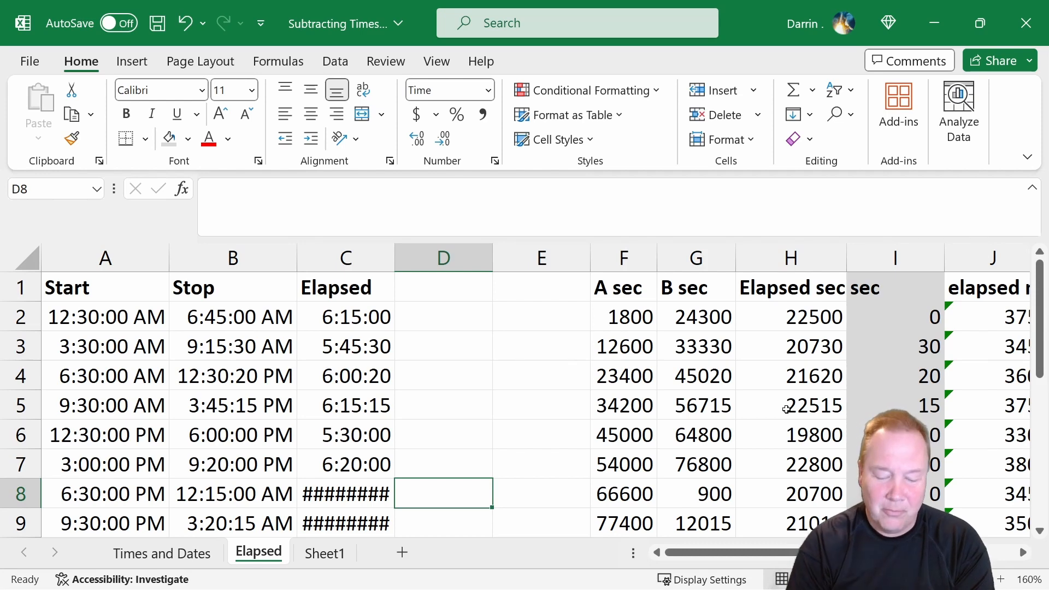
type("=")
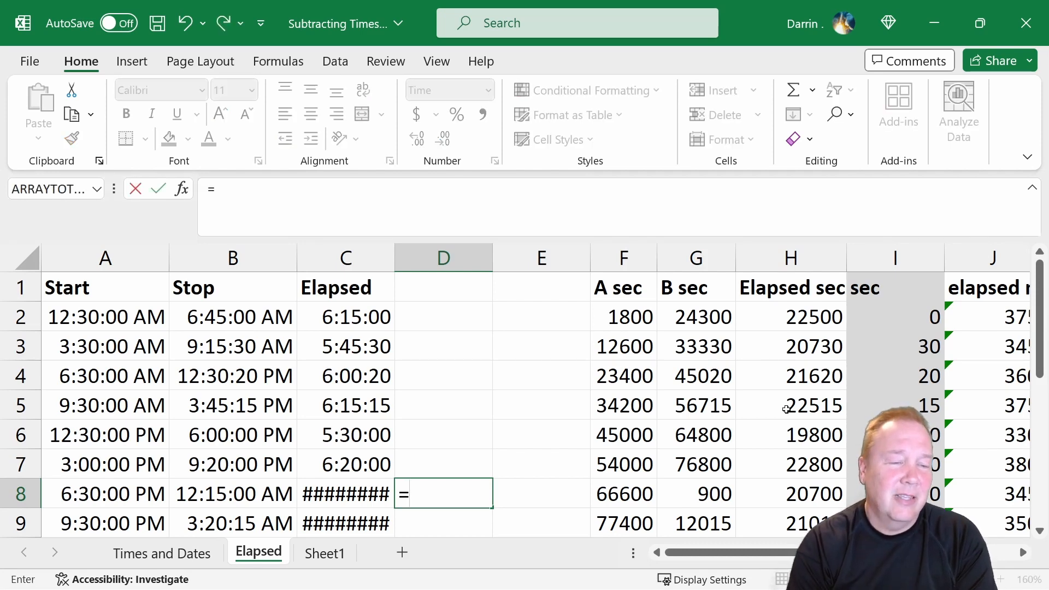
key("BackSpace")
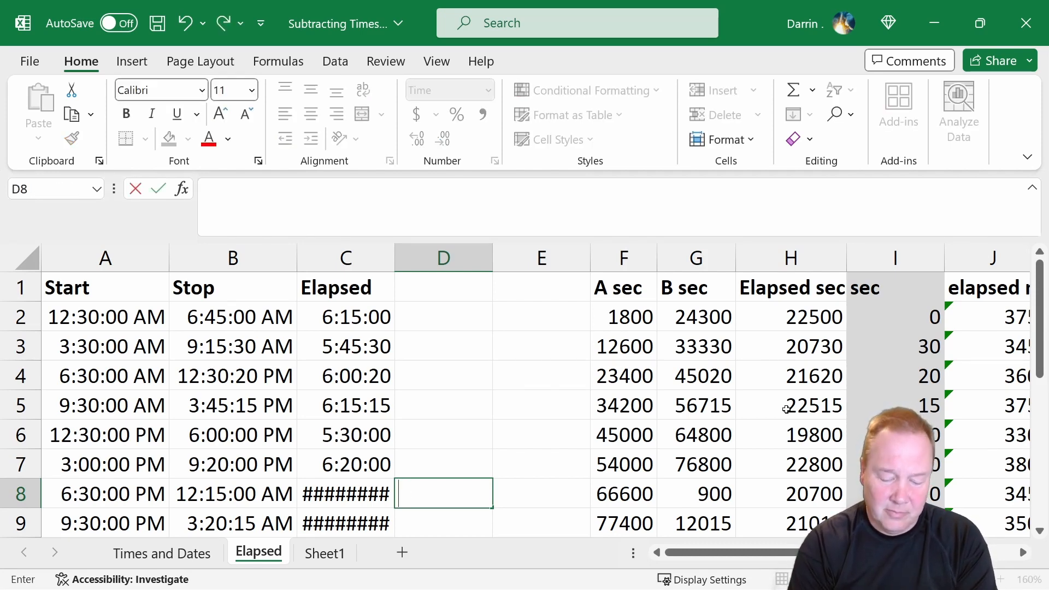
type("=if(")
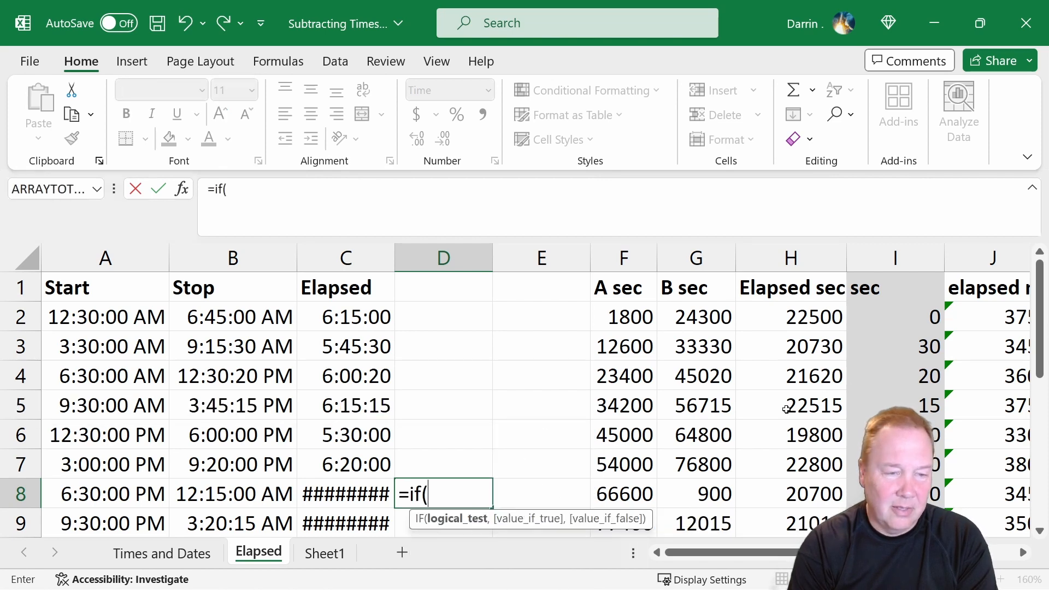
type("b")
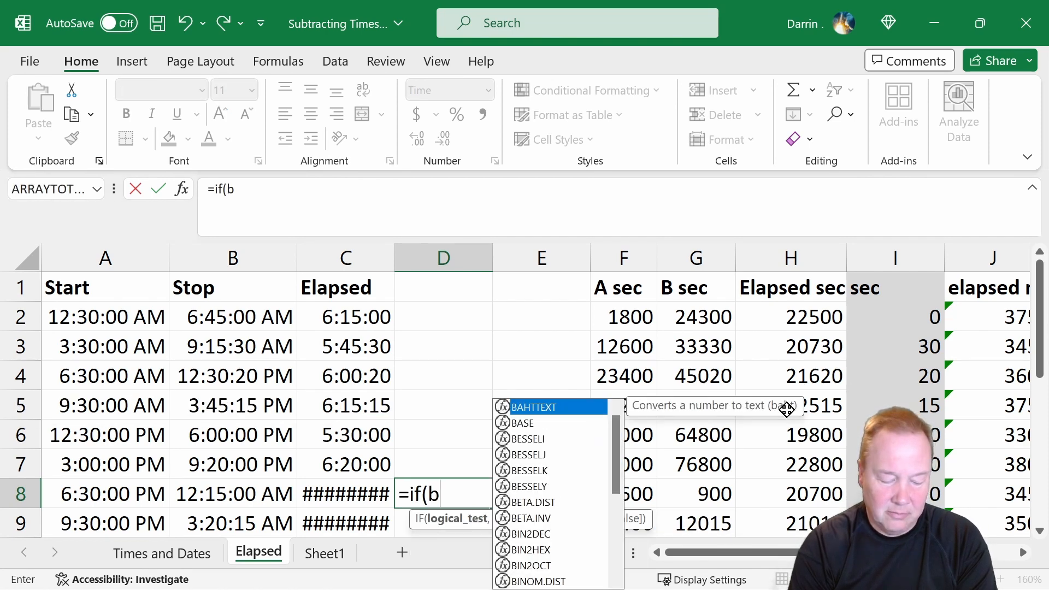
type("8")
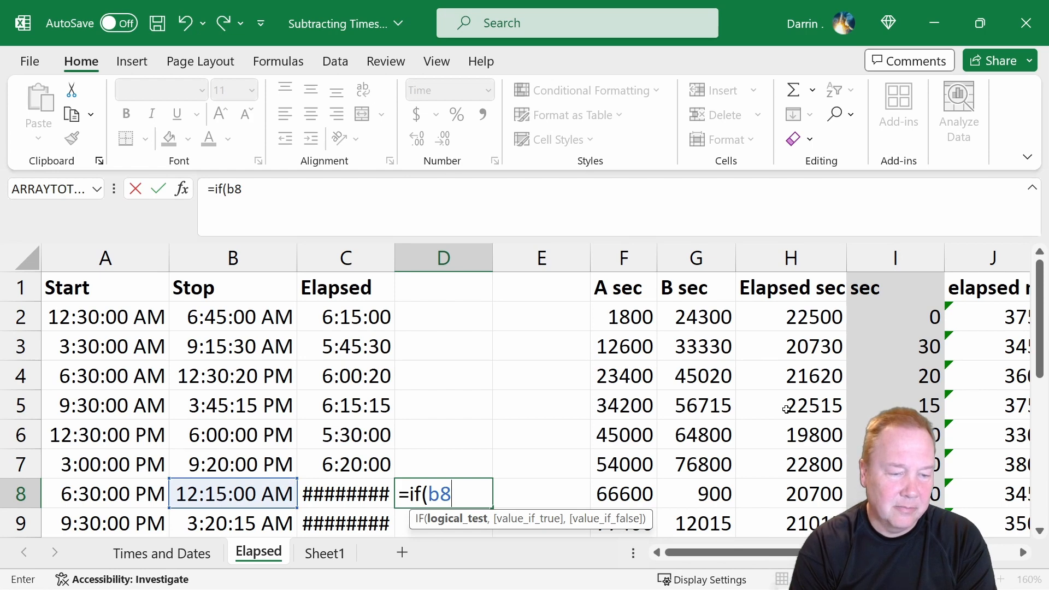
type("<a8")
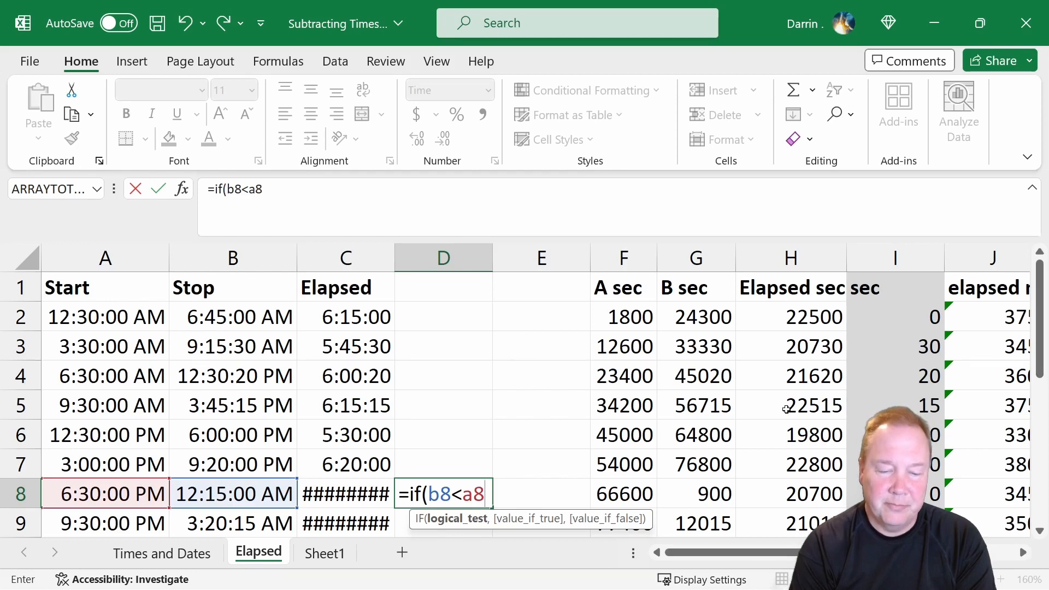
type(",")
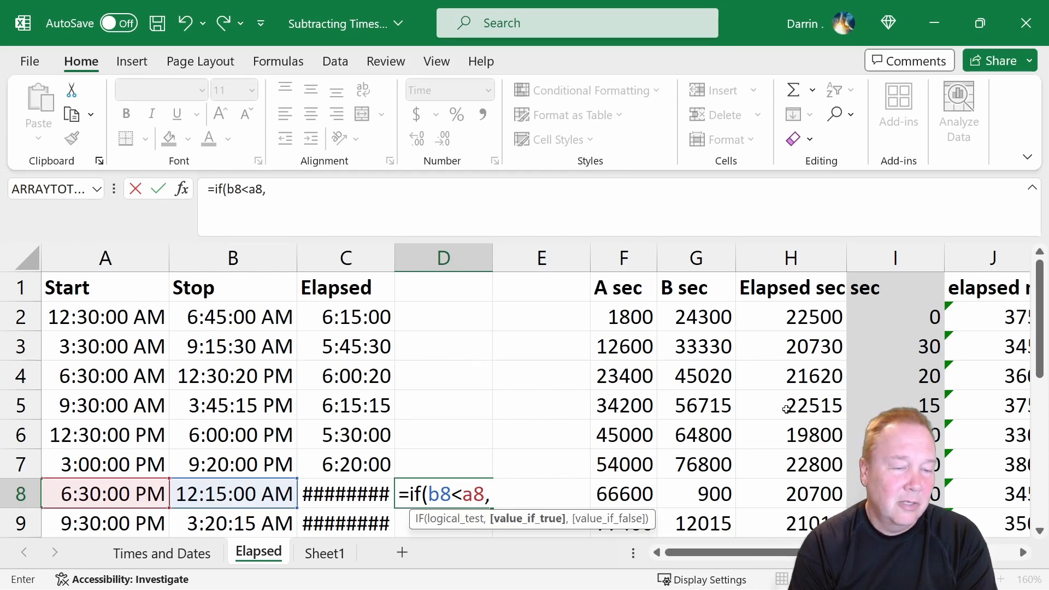
type("(")
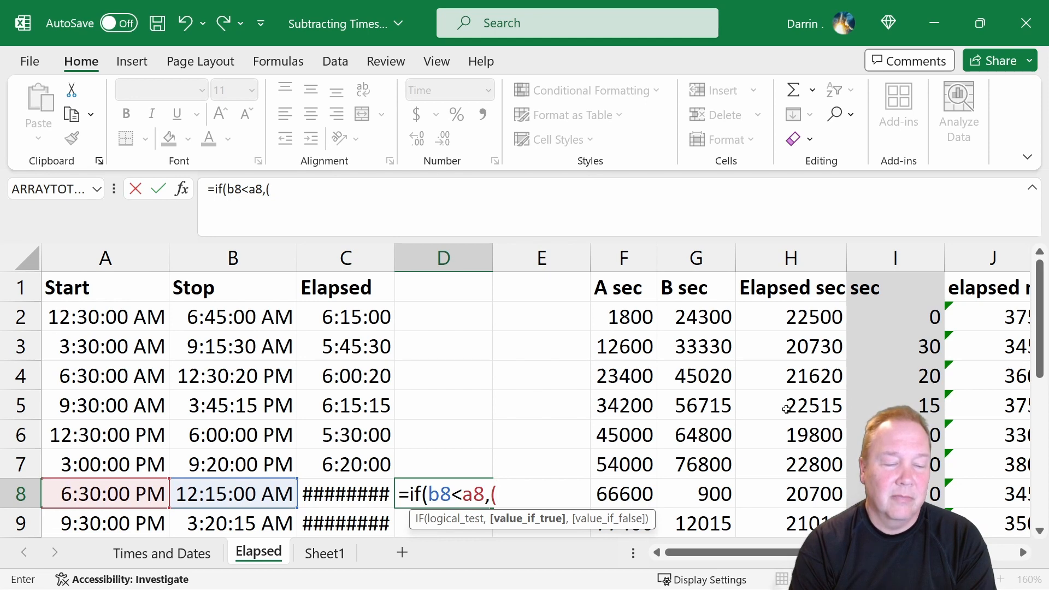
type("b")
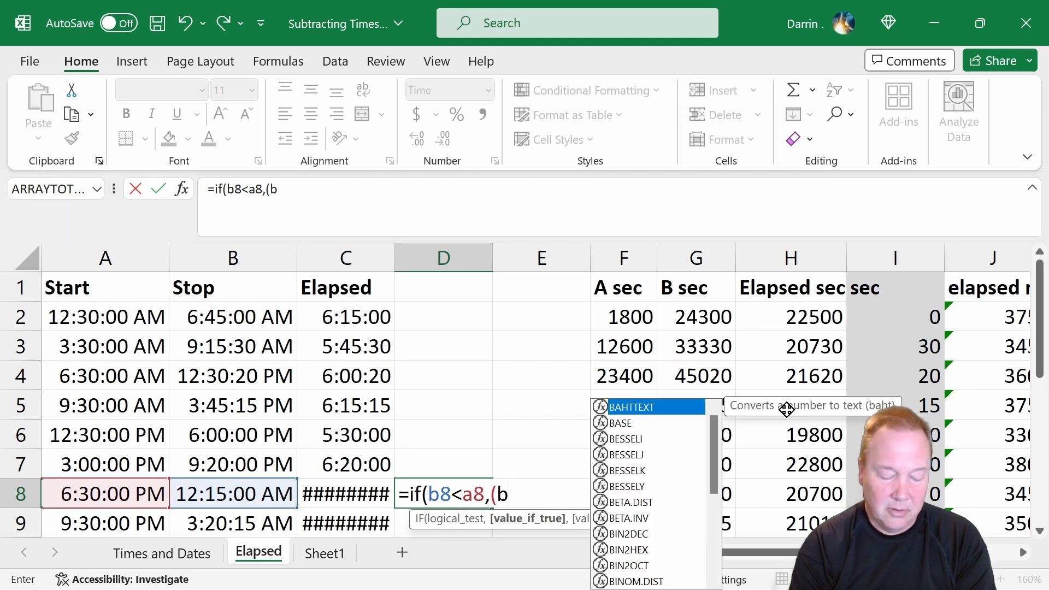
type("8+")
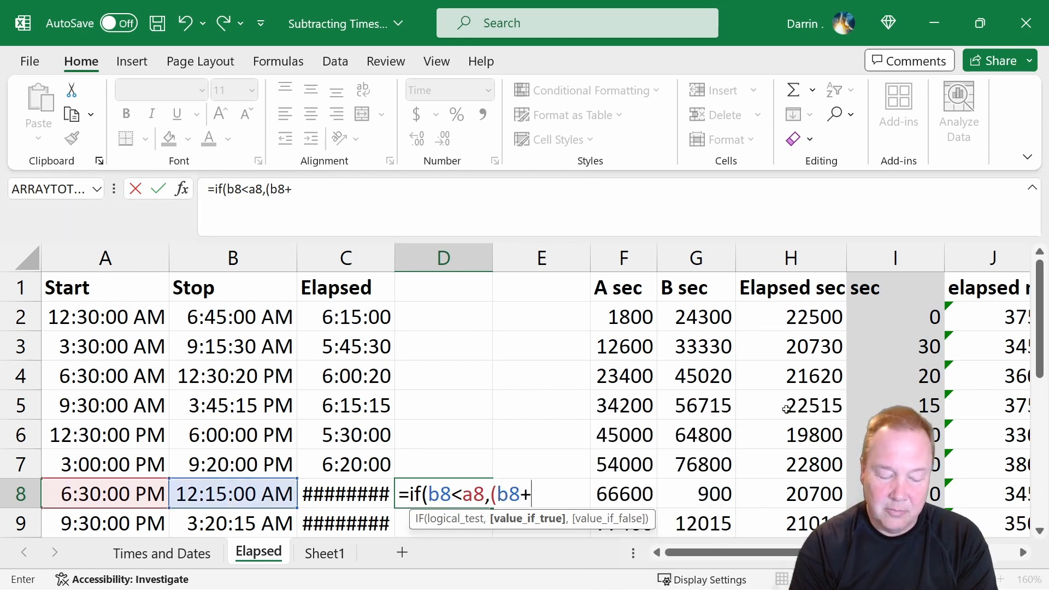
type("1")
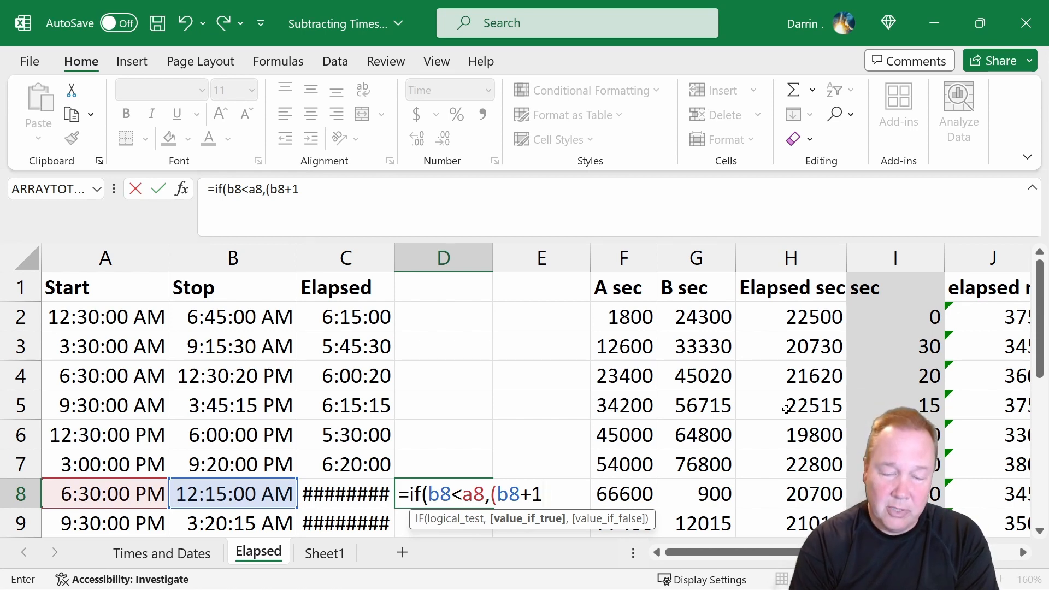
type(")")
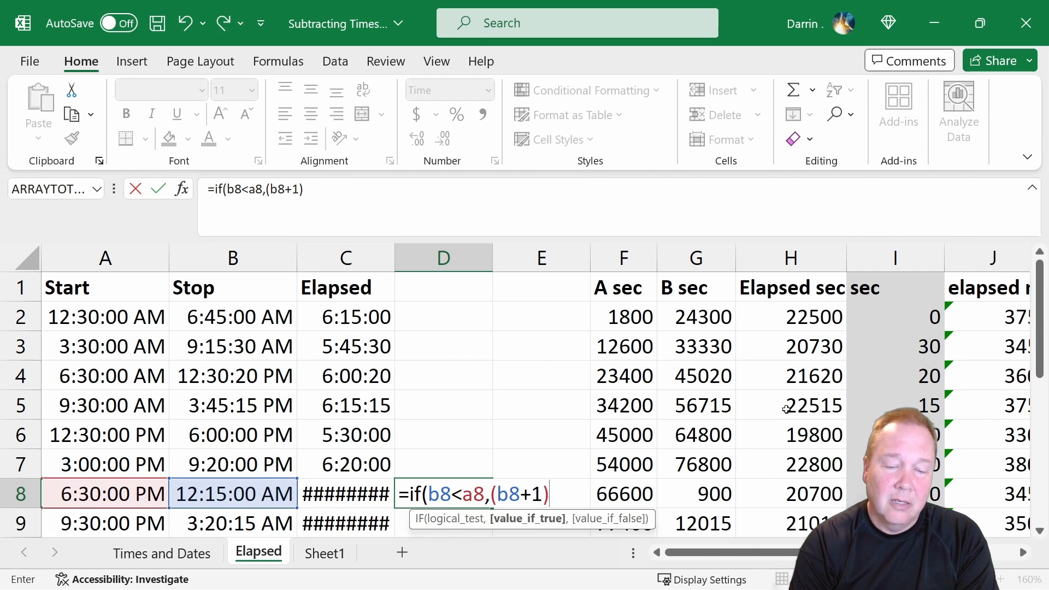
type("-")
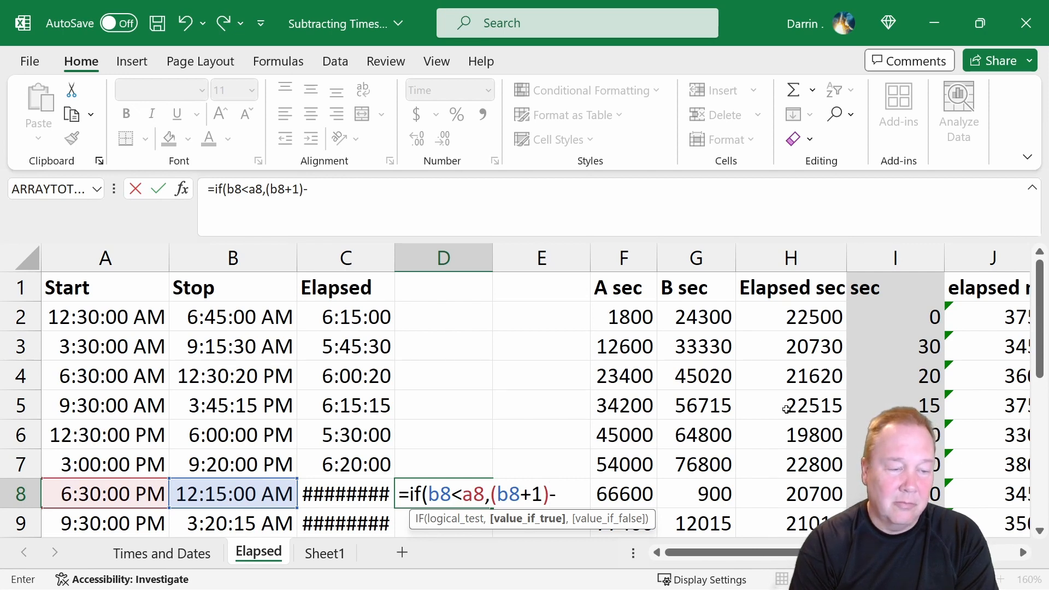
type("a8,")
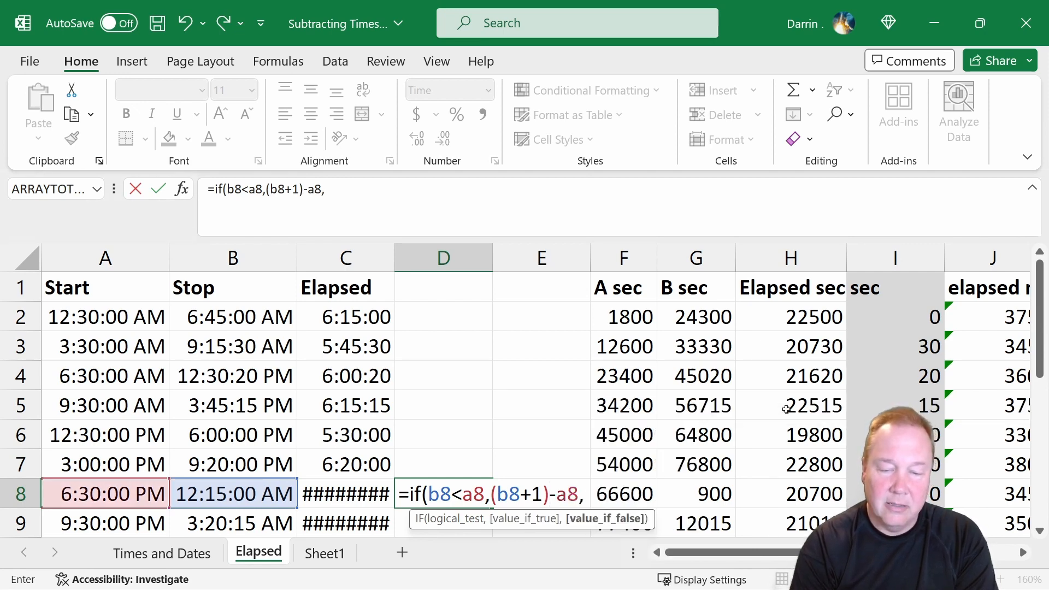
type("b")
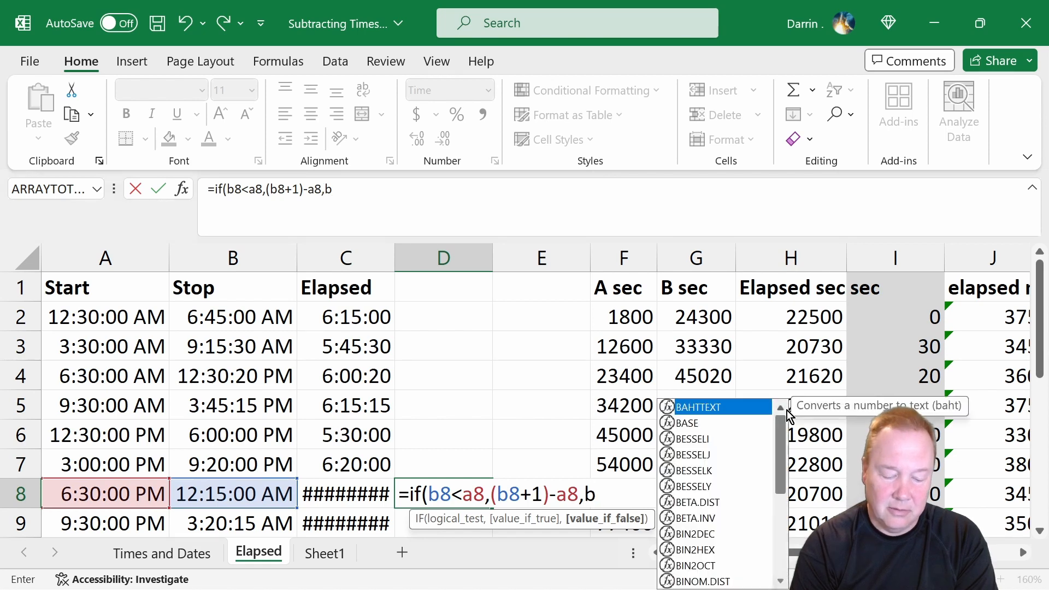
type("8-a")
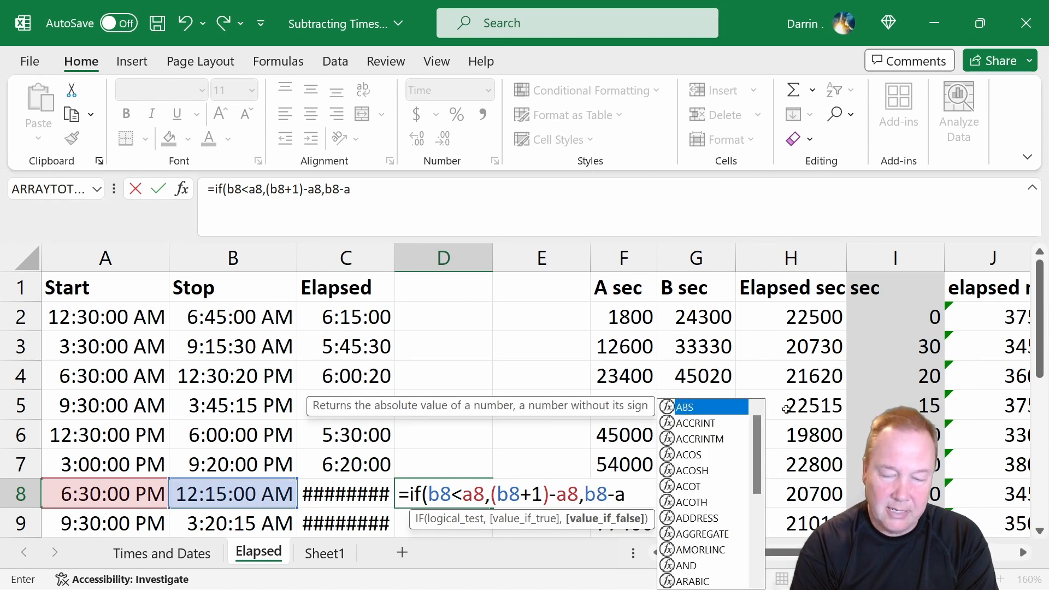
type("8)")
key("Return")
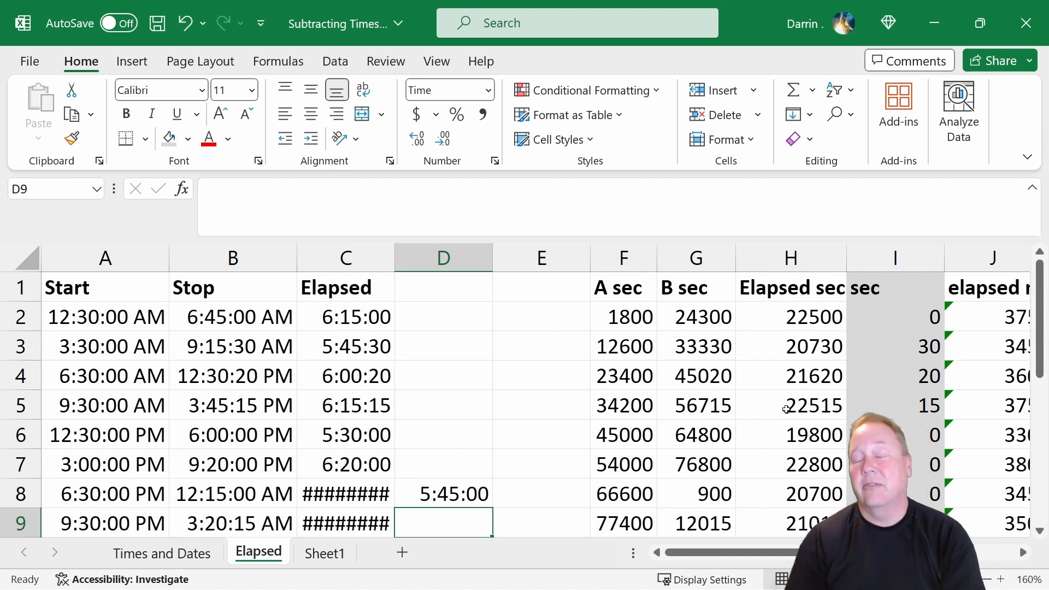
Copy the IF formula from D8 into D2:D10 and check the copy in D7
key("Up")
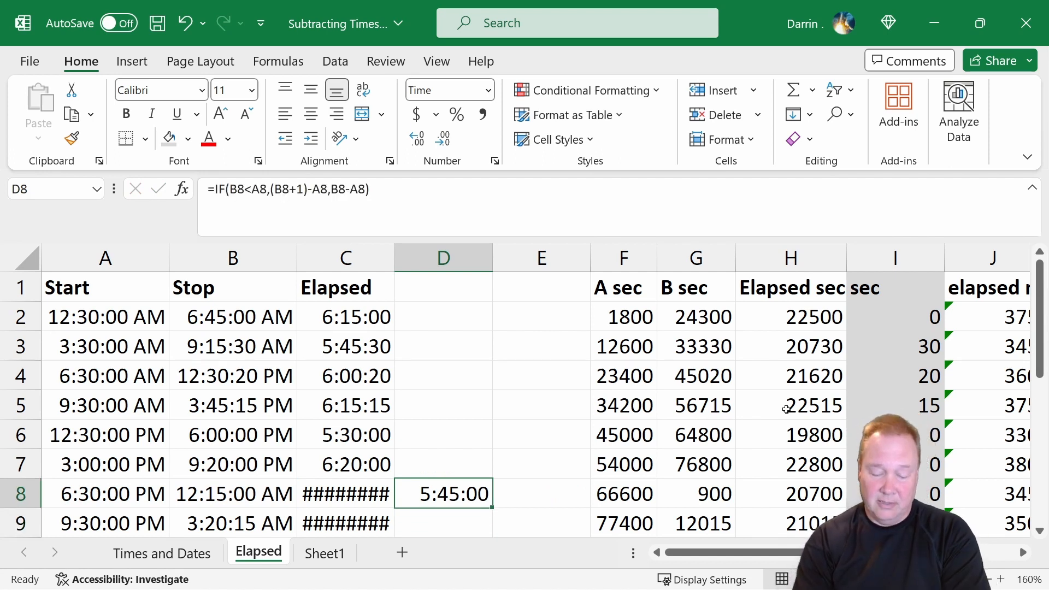
key("ctrl+c")
key("Up")
key("Up")
key("Up")
key("Up")
key("Up")
key("Up")
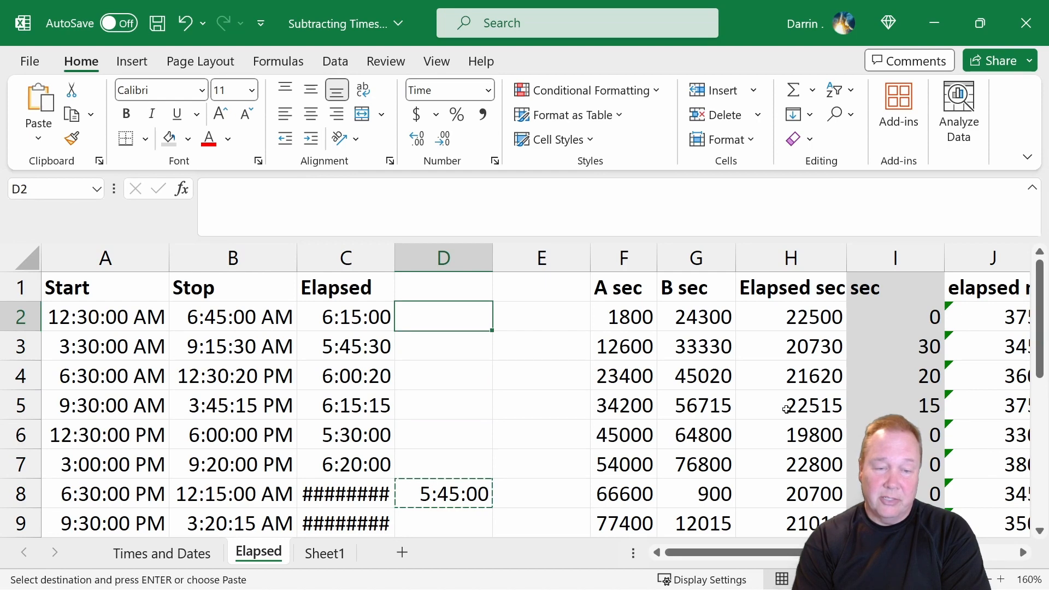
key("shift+Down")
key("shift+Down")
key("shift+Down")
key("shift+Down")
key("shift+Down")
key("shift+Down")
key("shift+Down")
key("shift+Down")
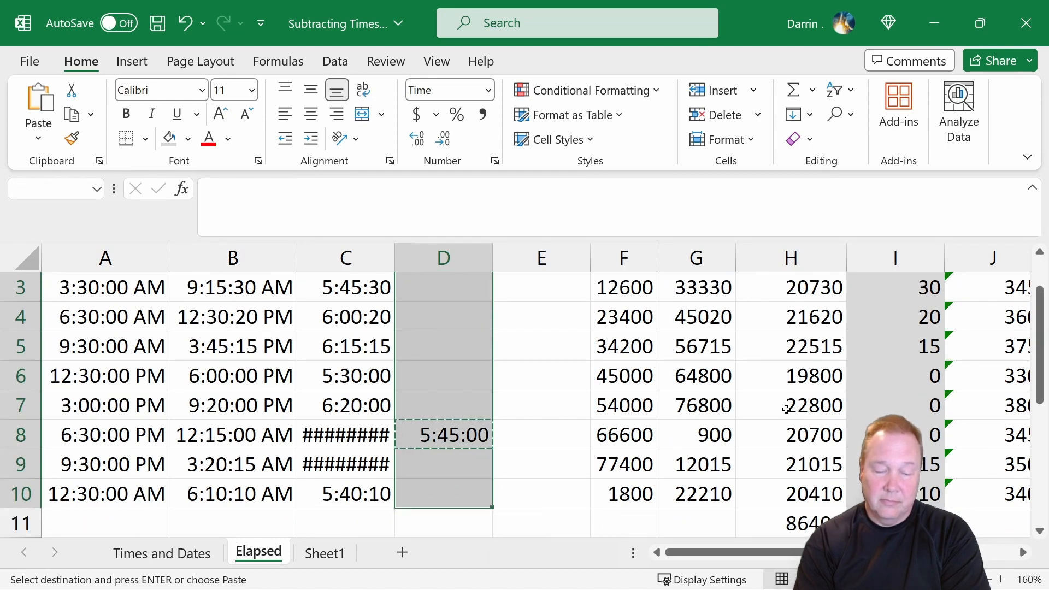
key("ctrl+v")
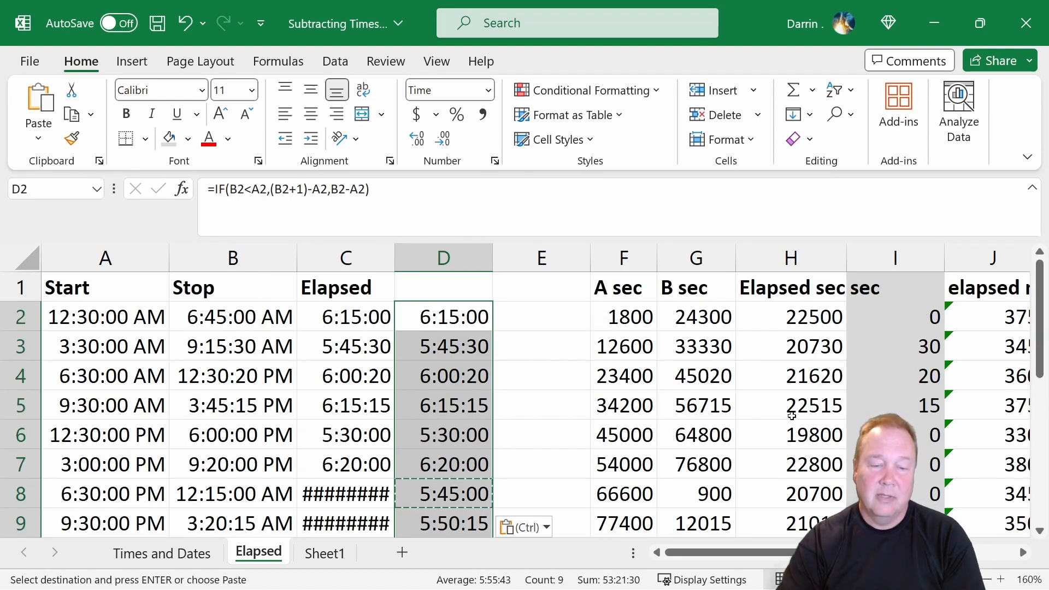
left_click(455, 459)
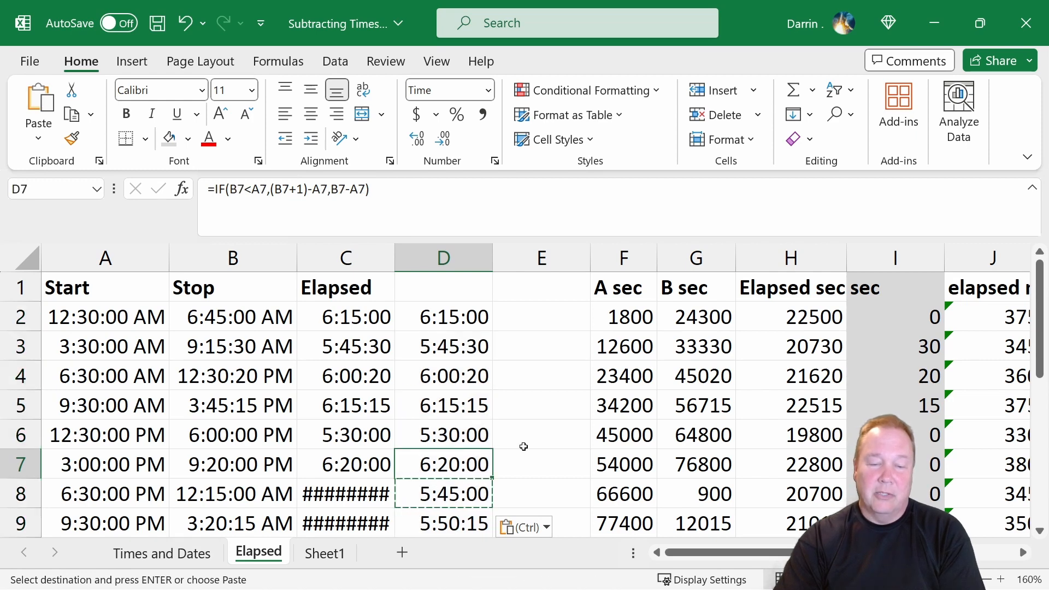
scroll(523, 446, "down", 1)
scroll(523, 446, "up", 1)
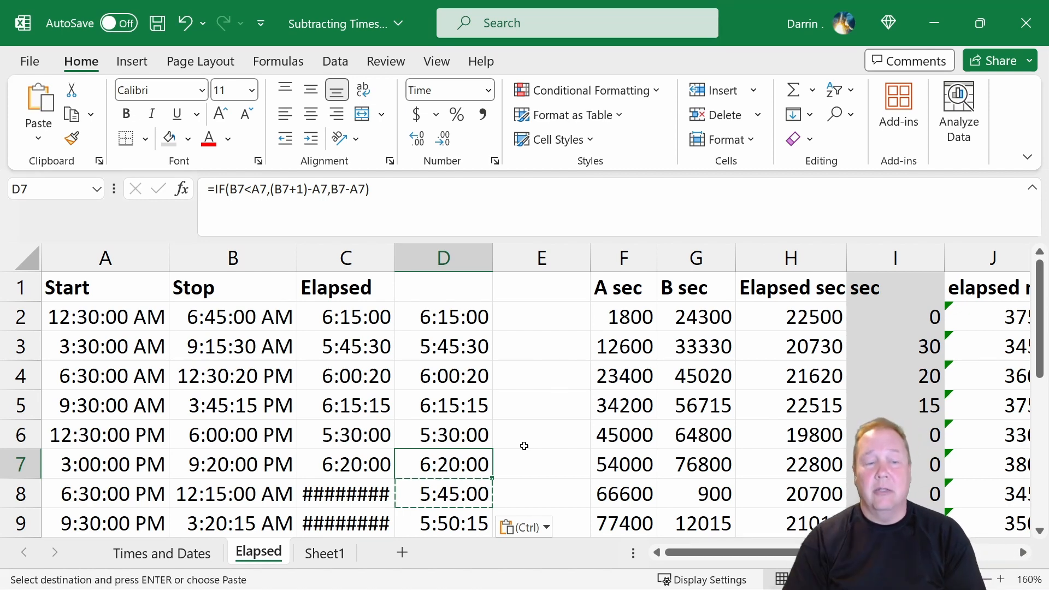
On the Times and Dates sheet, format column A with the date type 3/14/12 1:30 PM and select A6
left_click(185, 557)
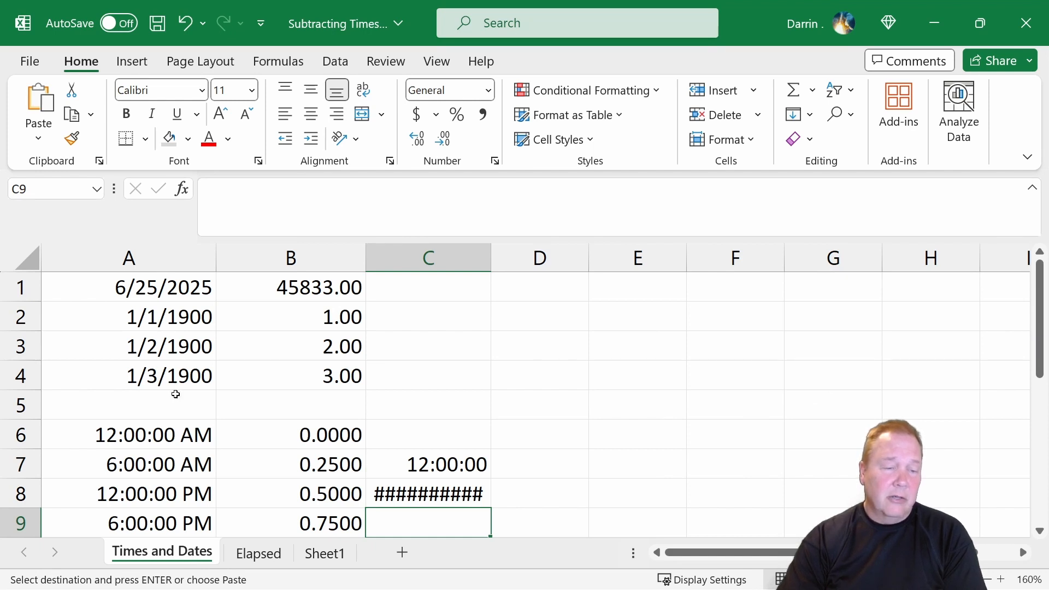
left_click(180, 259)
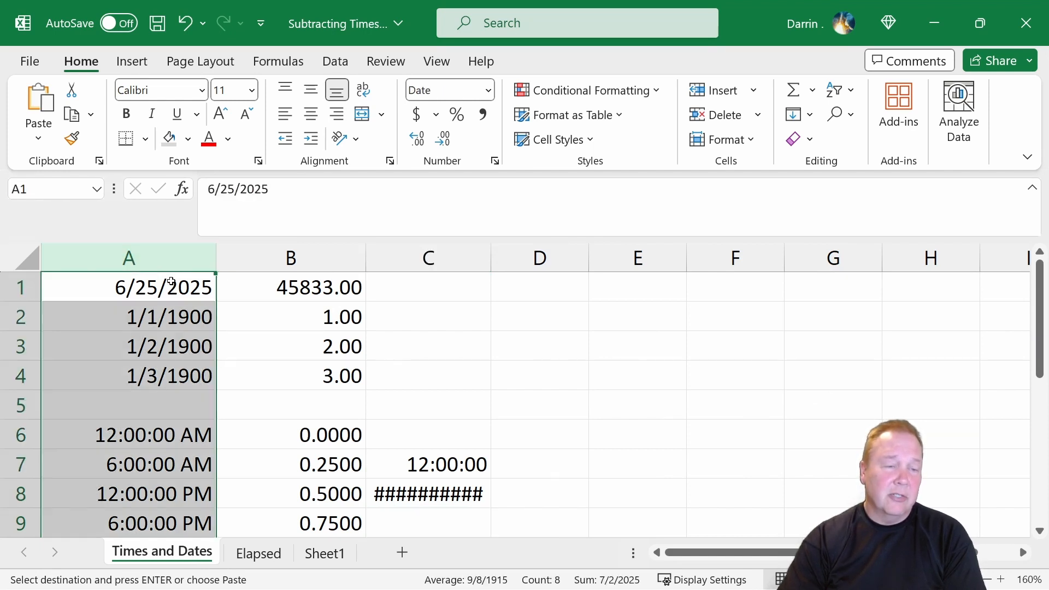
right_click(170, 290)
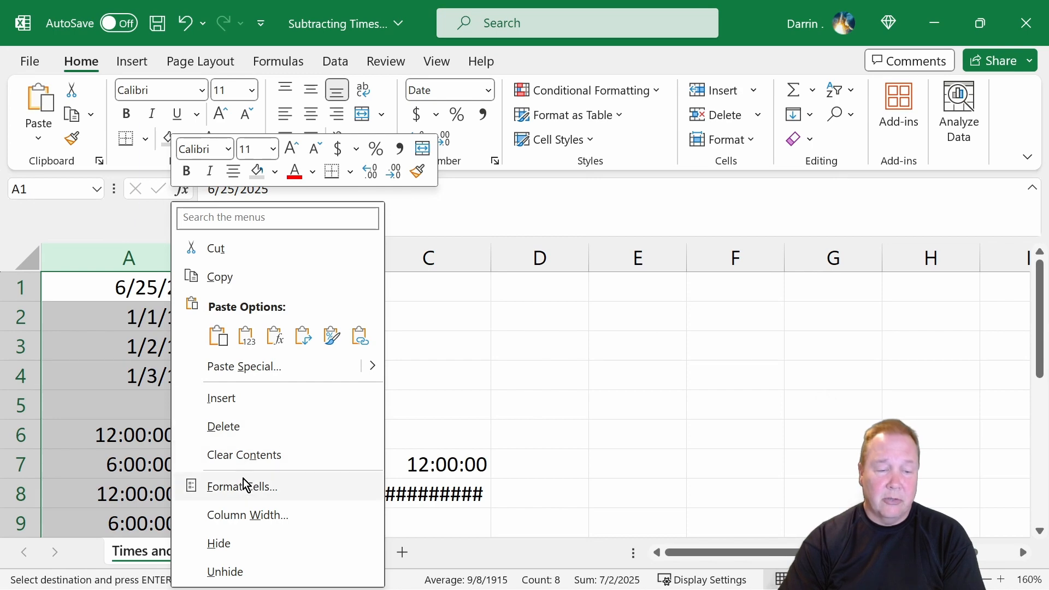
left_click(243, 481)
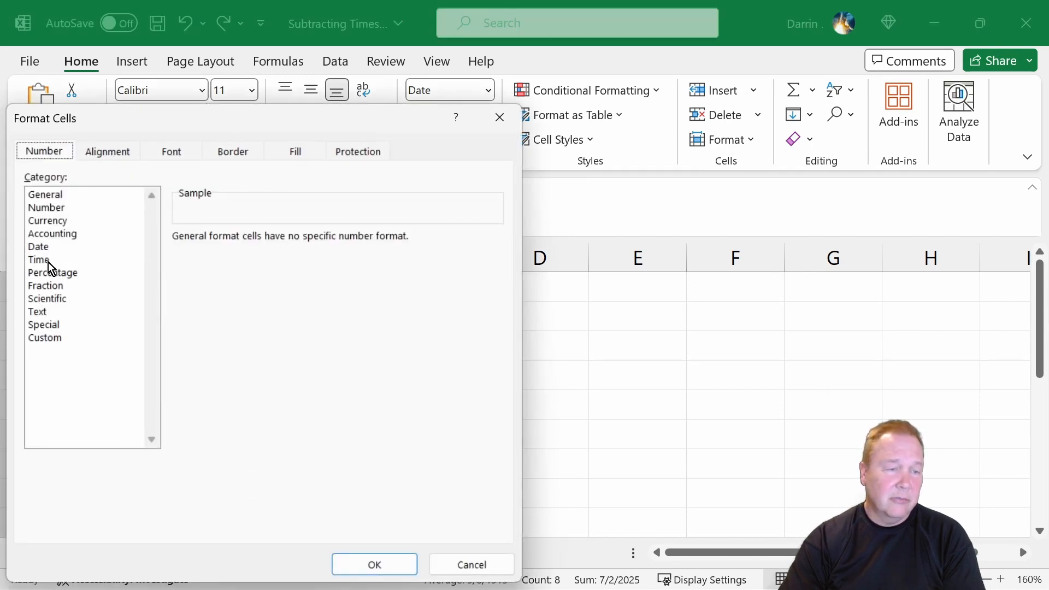
left_click(47, 248)
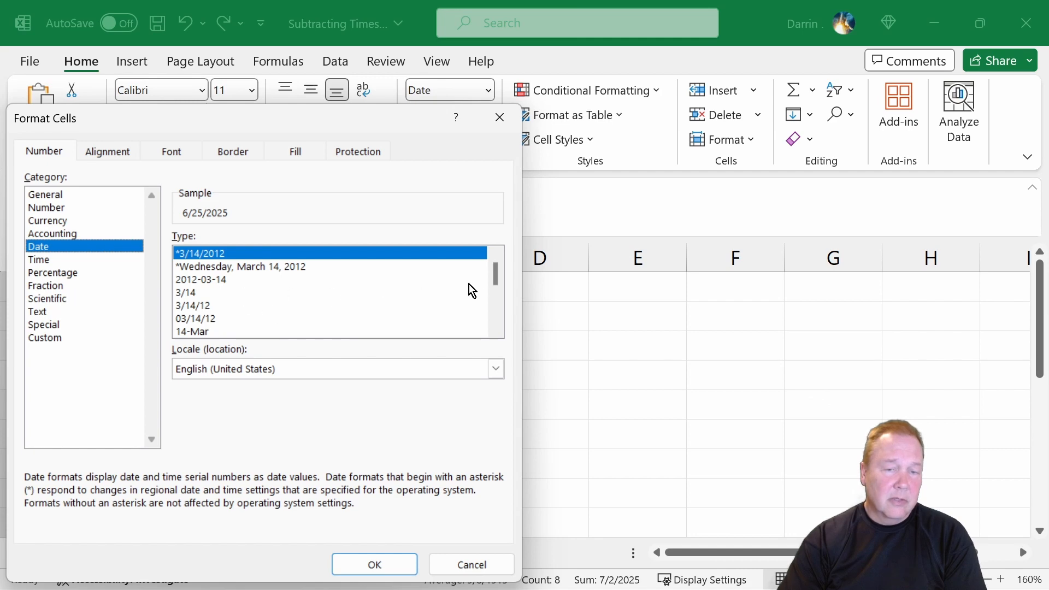
left_click_drag(498, 281, 485, 303)
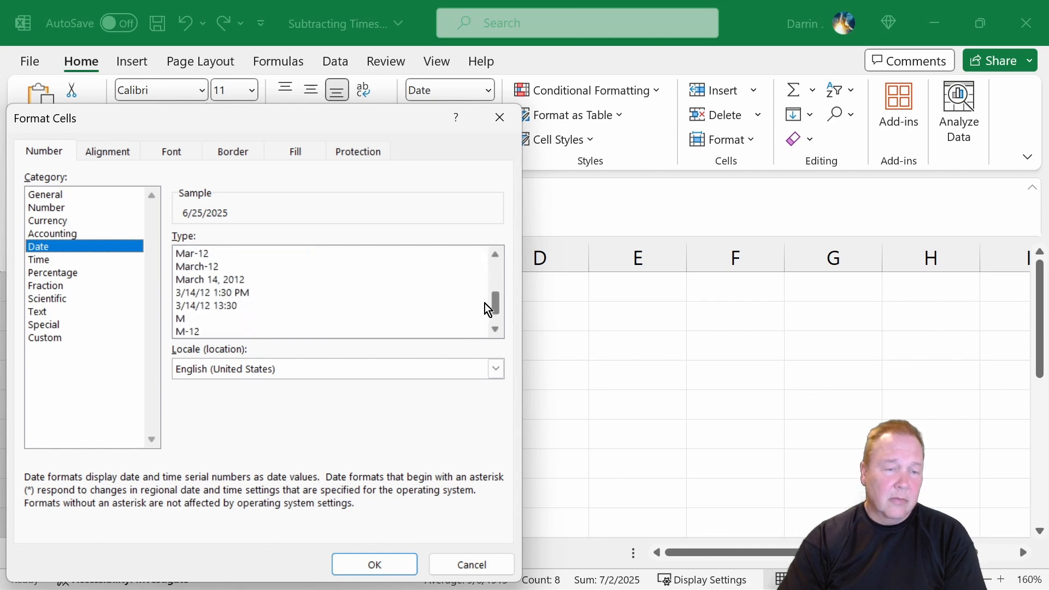
left_click(238, 294)
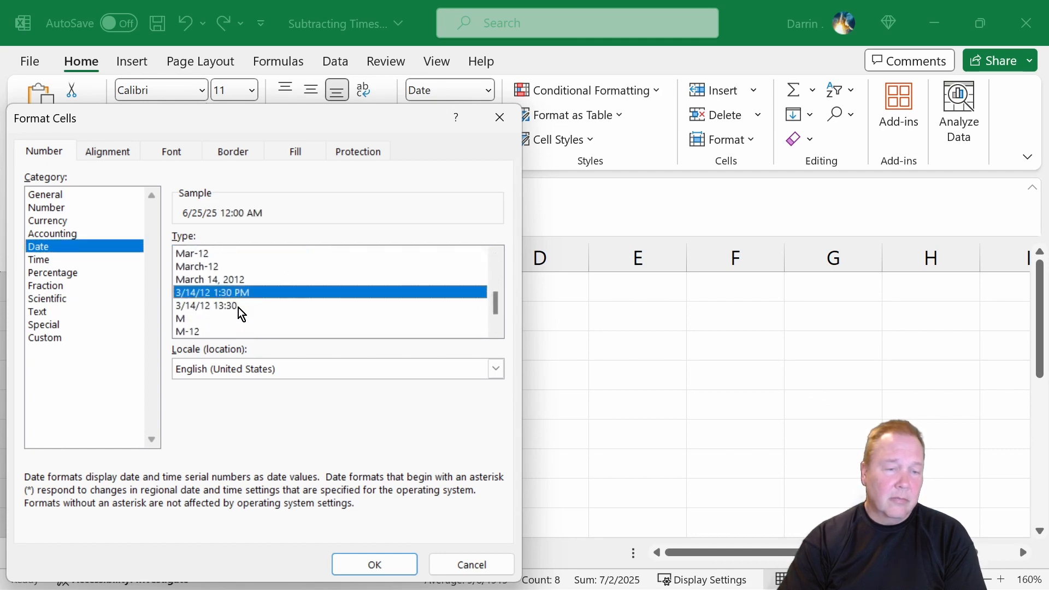
left_click(351, 566)
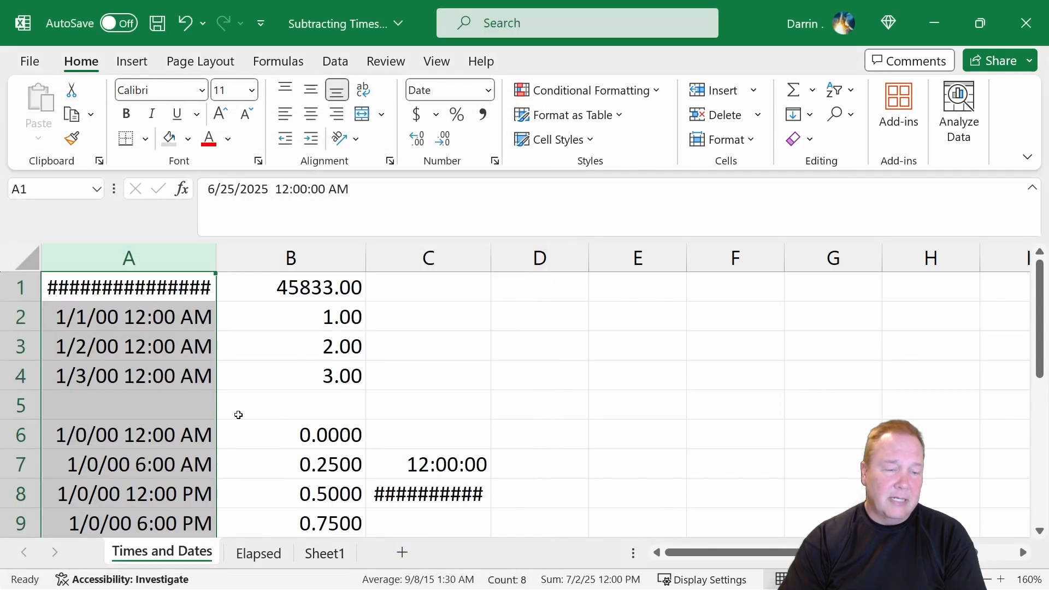
scroll(239, 414, "down", 2)
scroll(239, 395, "up", 1)
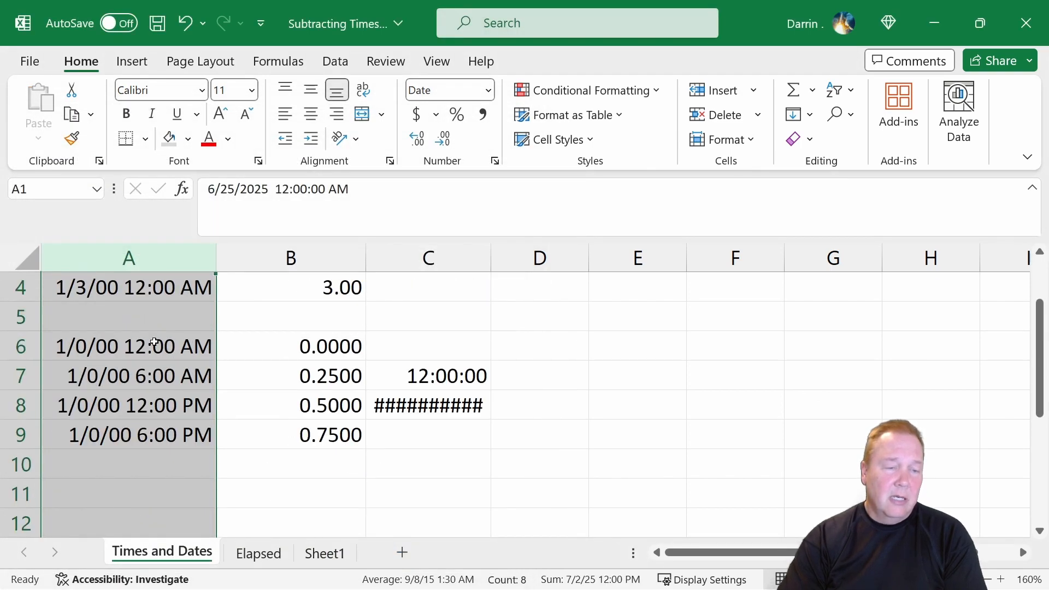
left_click(123, 347)
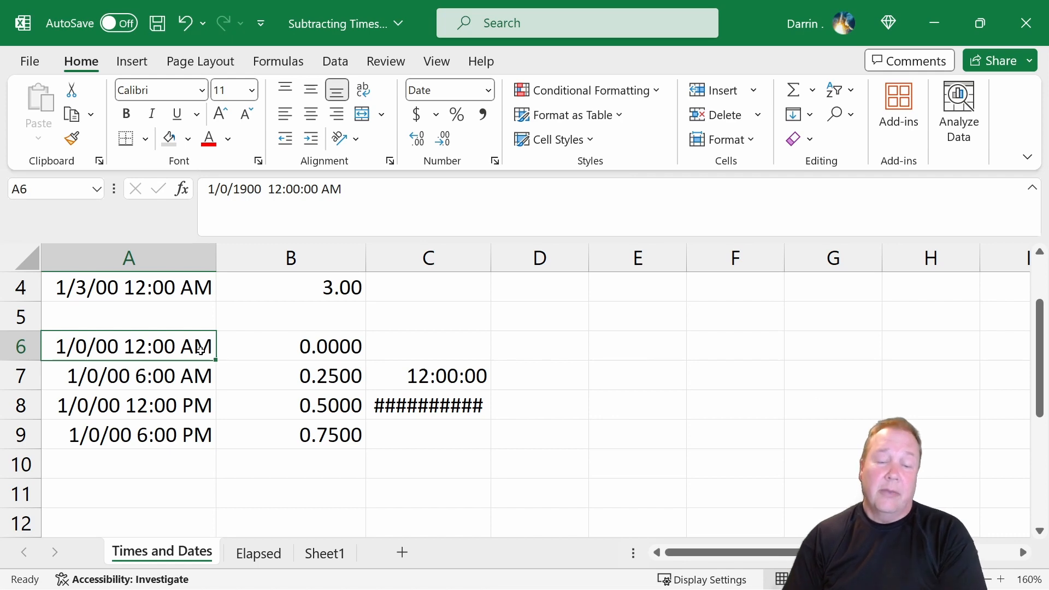
Compare the long TIME formula in Sheet1's C1 with the short IF formula in D7 of the Elapsed sheet, highlighting the short one in full
left_click(259, 555)
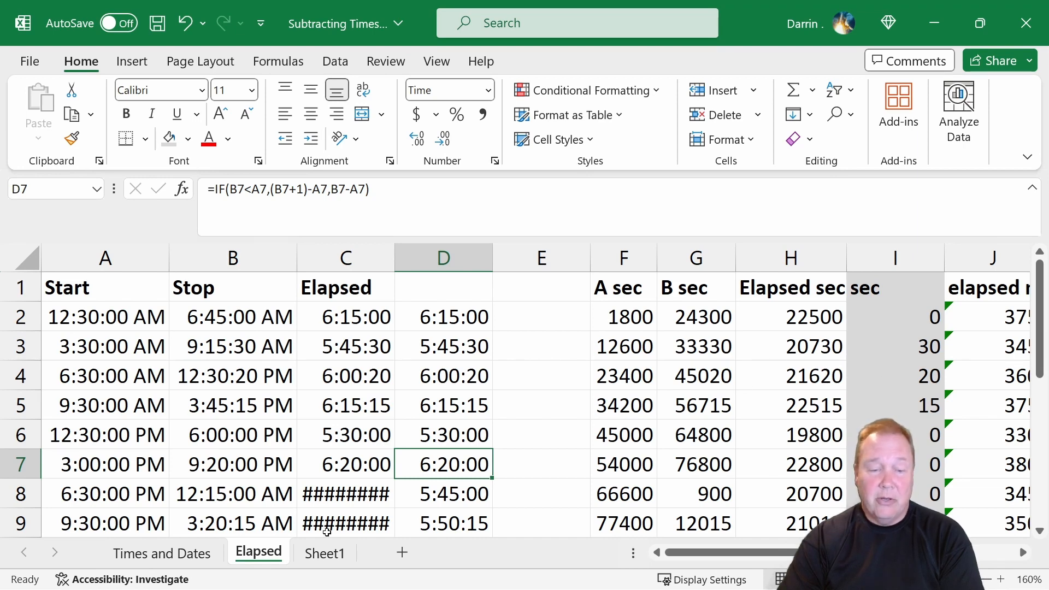
left_click(323, 555)
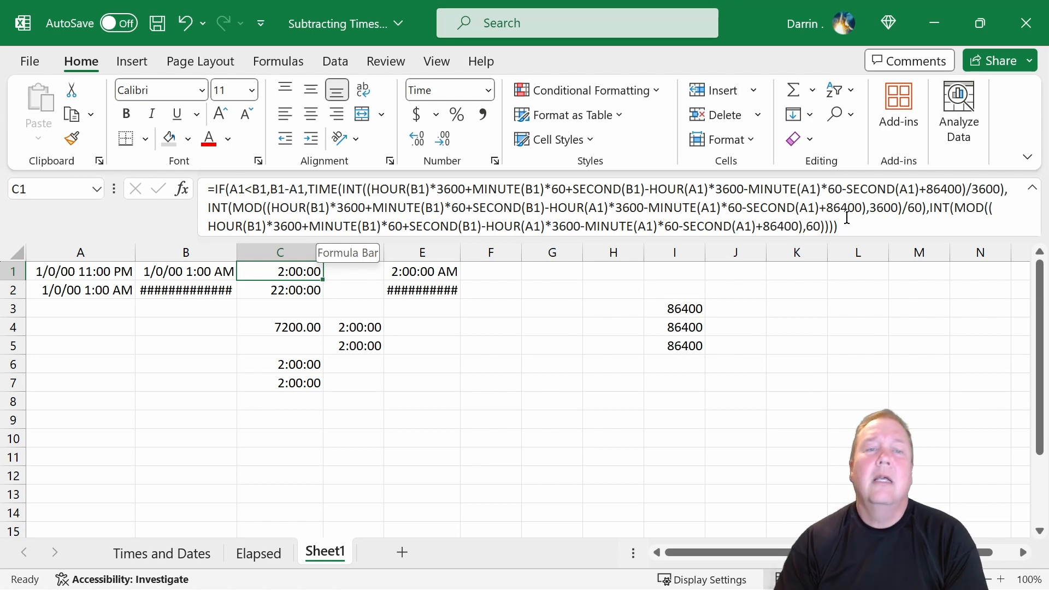
left_click(252, 555)
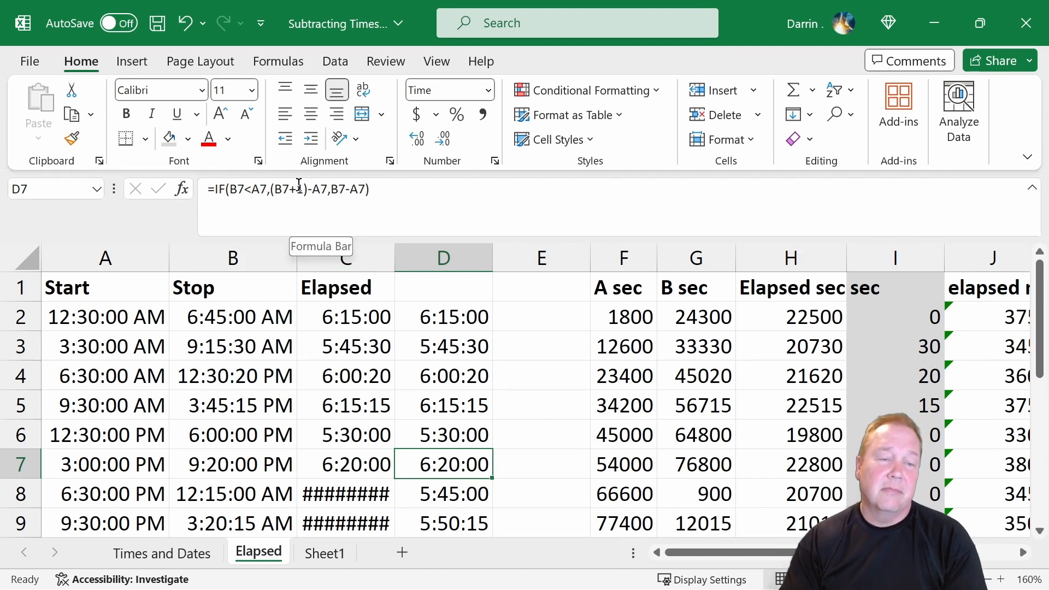
left_click(398, 190)
left_click_drag(399, 190, 195, 185)
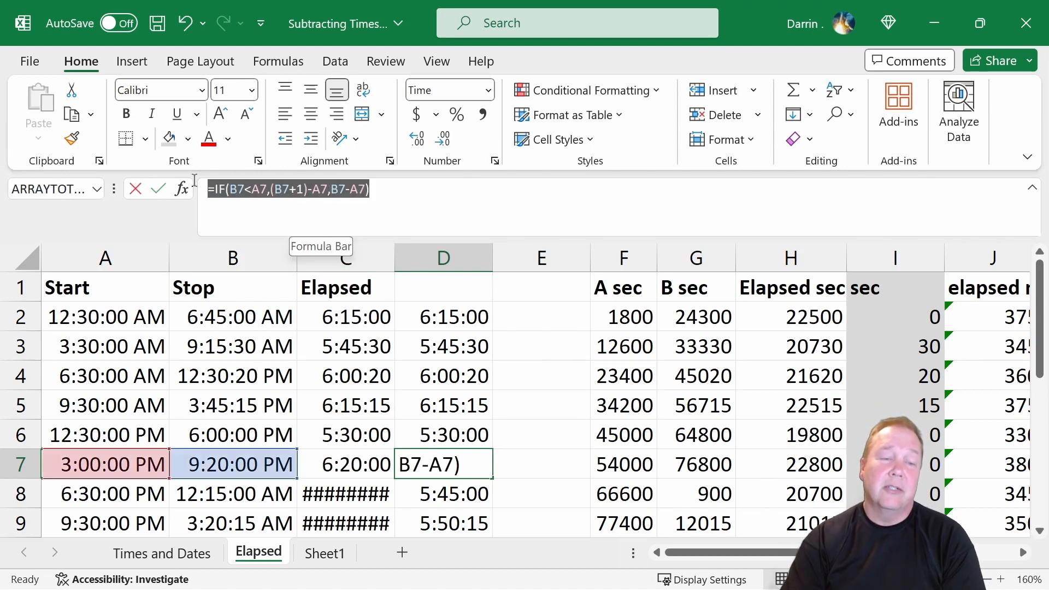